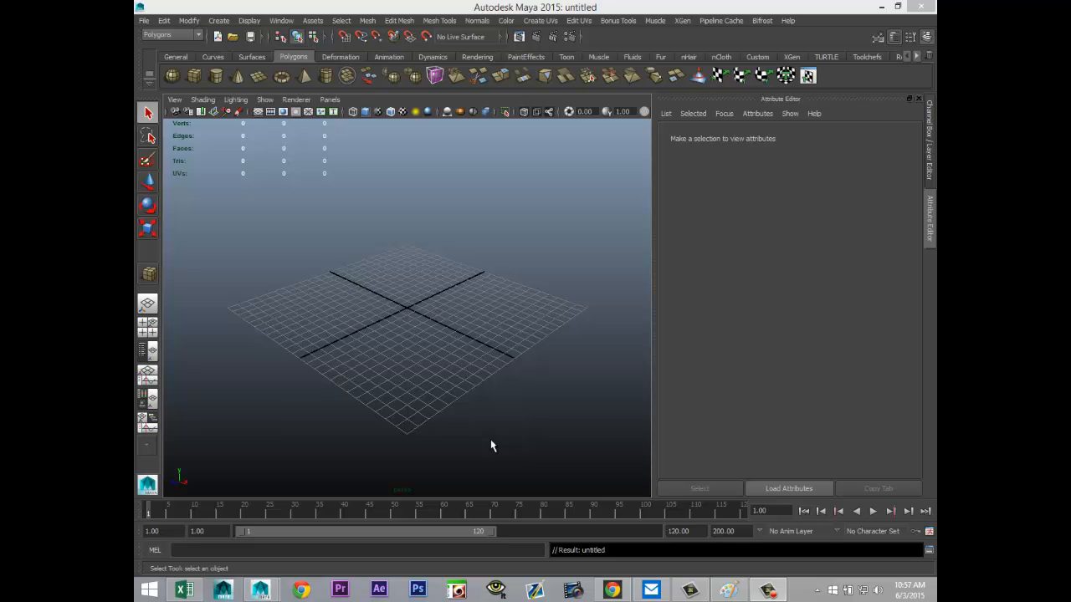
Step: Draw a polygon cube on the grid about 13.1 wide, 8.7 high and 21 deep
alt+drag(397, 311, 347, 291)
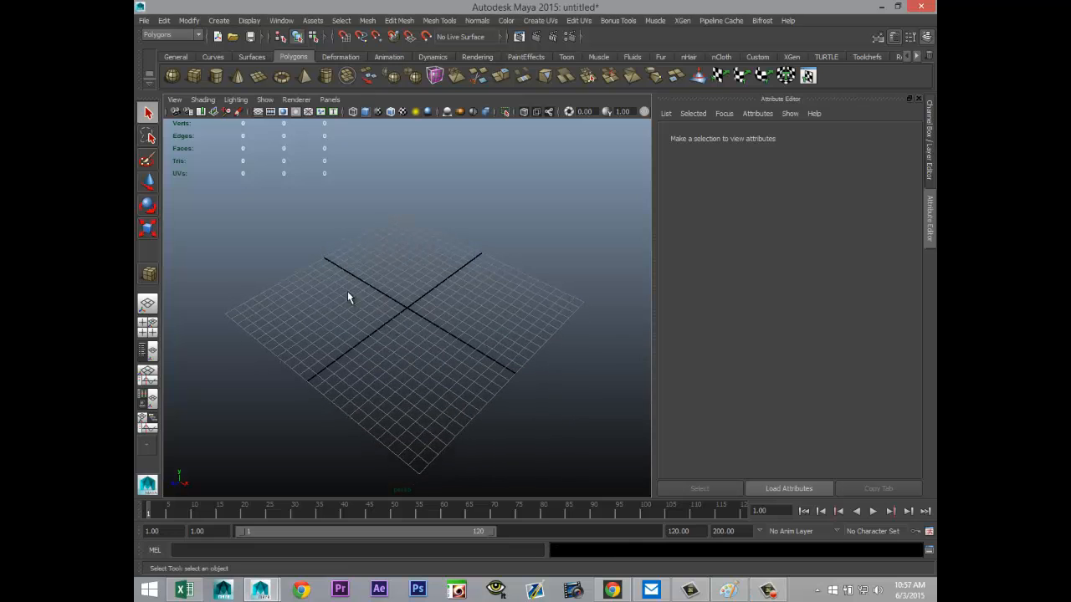
click(193, 75)
drag(303, 334, 549, 256)
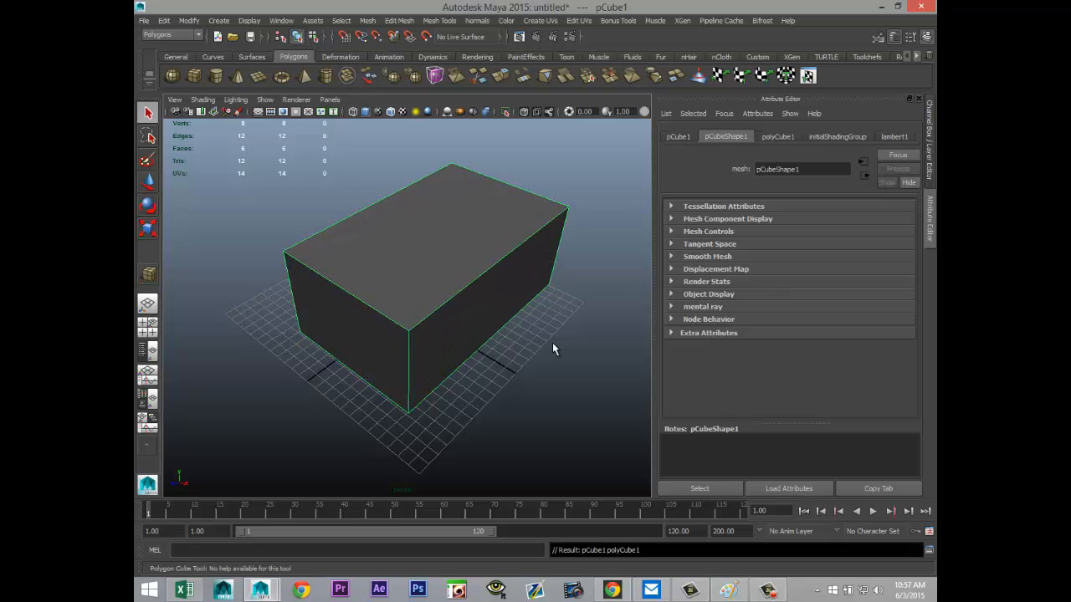
Step: Set the cube's subdivisions to 10 in width, 3 in height and 10 in depth
alt+drag(558, 346, 521, 332)
alt+middle_drag(521, 332, 490, 355)
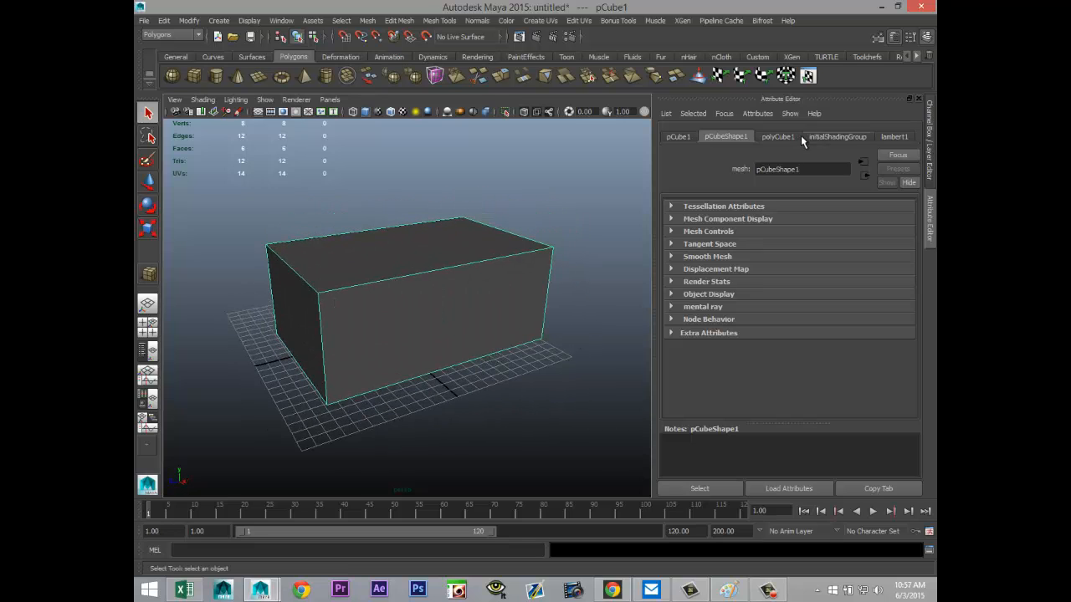
click(776, 135)
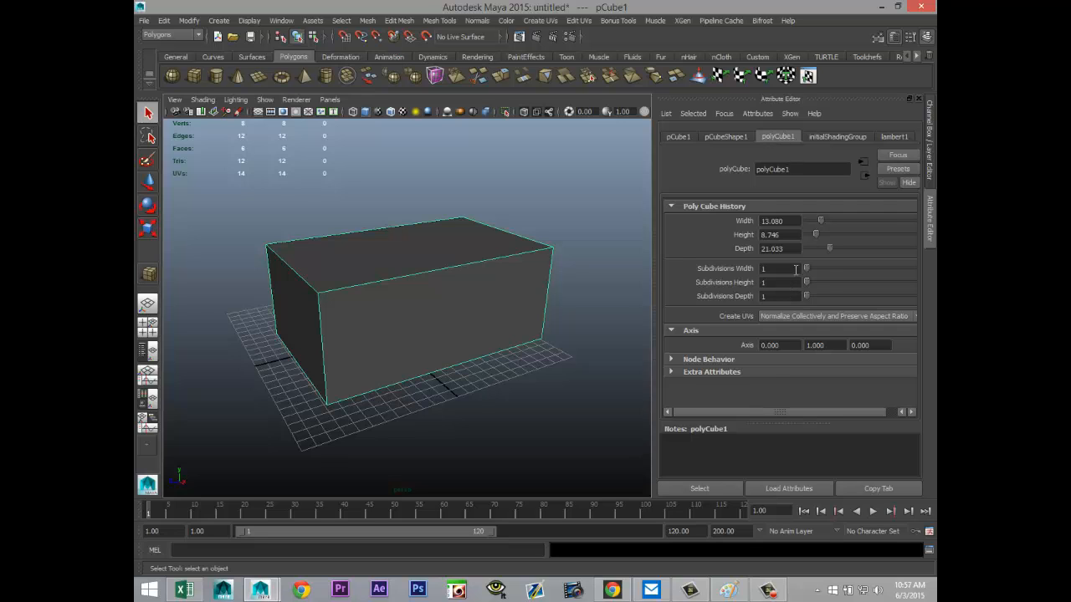
drag(807, 270, 824, 271)
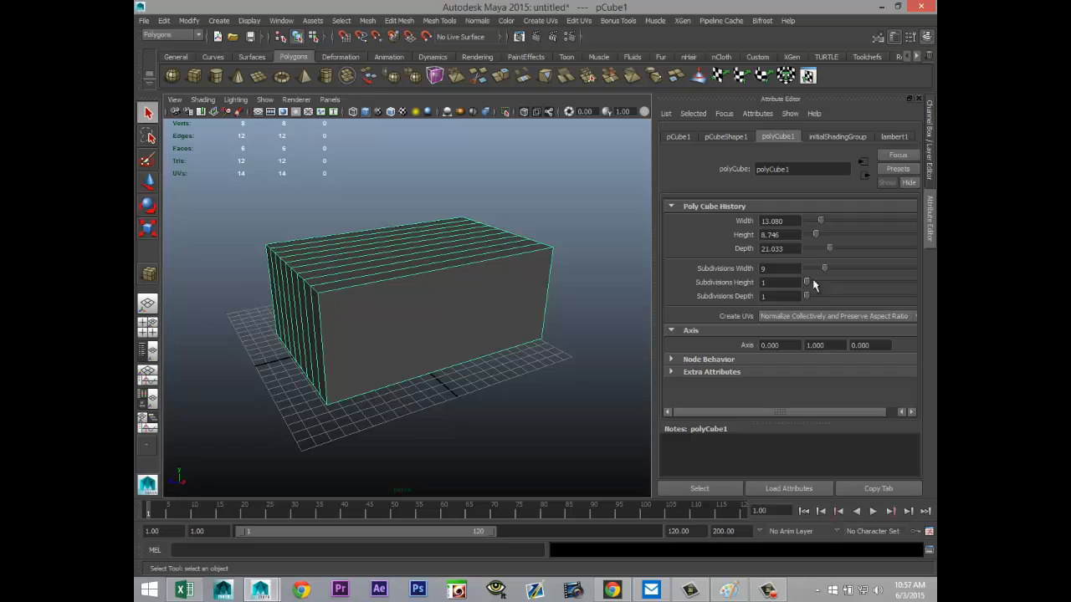
click(791, 265)
text(10)
key(Return)
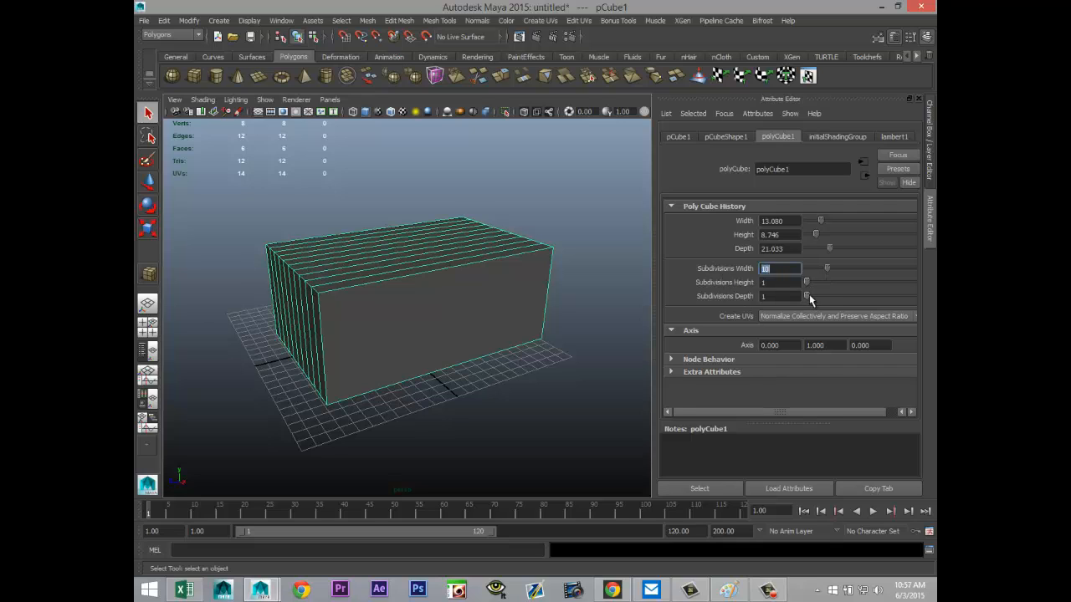
drag(809, 294, 828, 297)
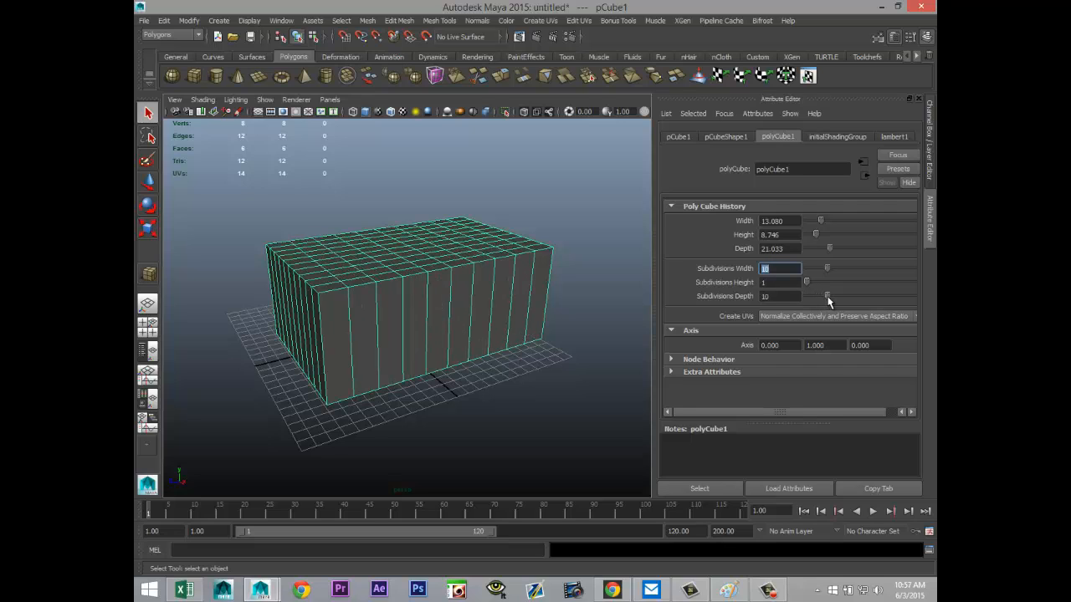
drag(807, 283, 808, 286)
drag(808, 286, 811, 283)
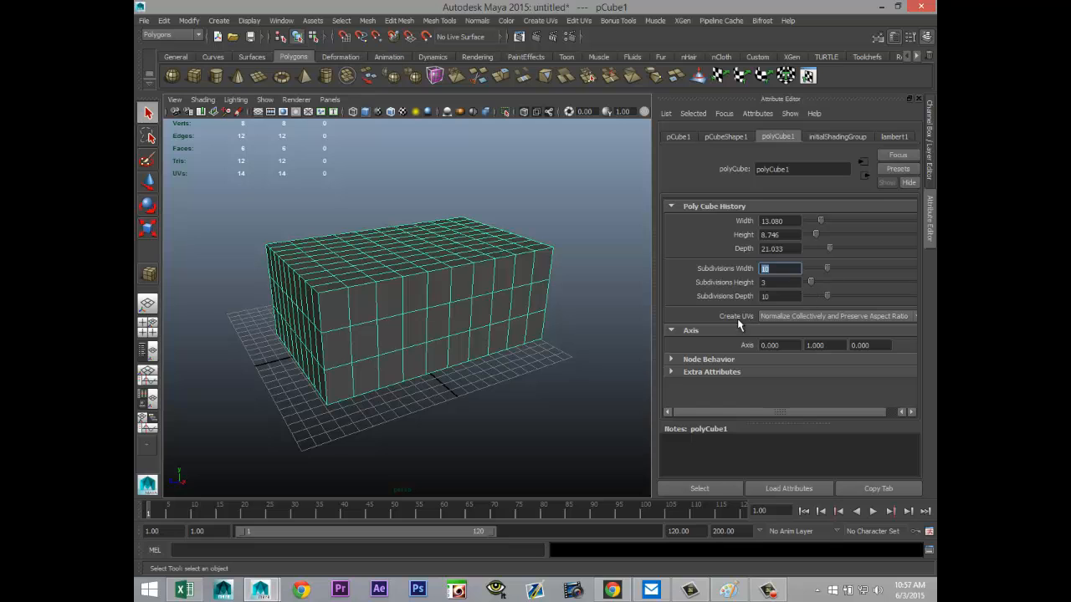
click(533, 406)
click(509, 350)
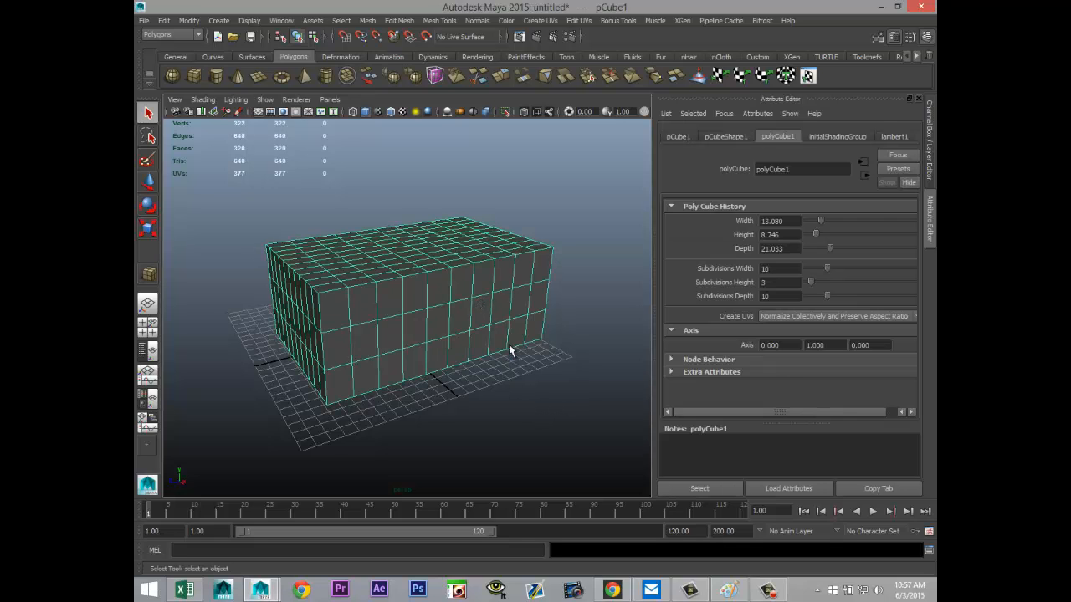
Step: Switch the cube to face selection and select the whole top row of faces on one narrow end
alt+drag(513, 366, 464, 366)
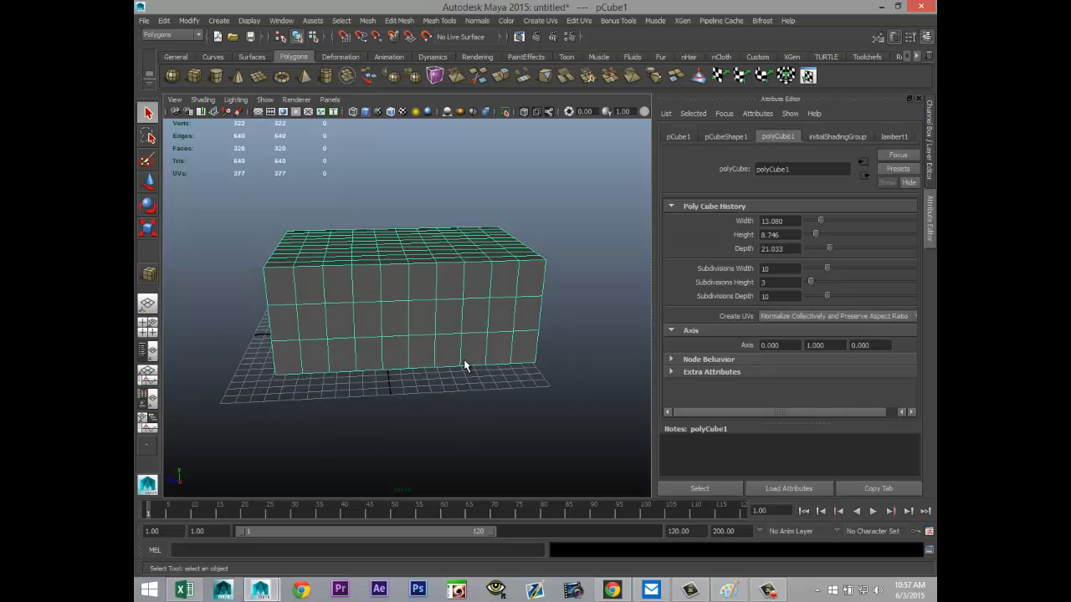
alt+middle_drag(463, 365, 481, 352)
alt+drag(481, 353, 540, 420)
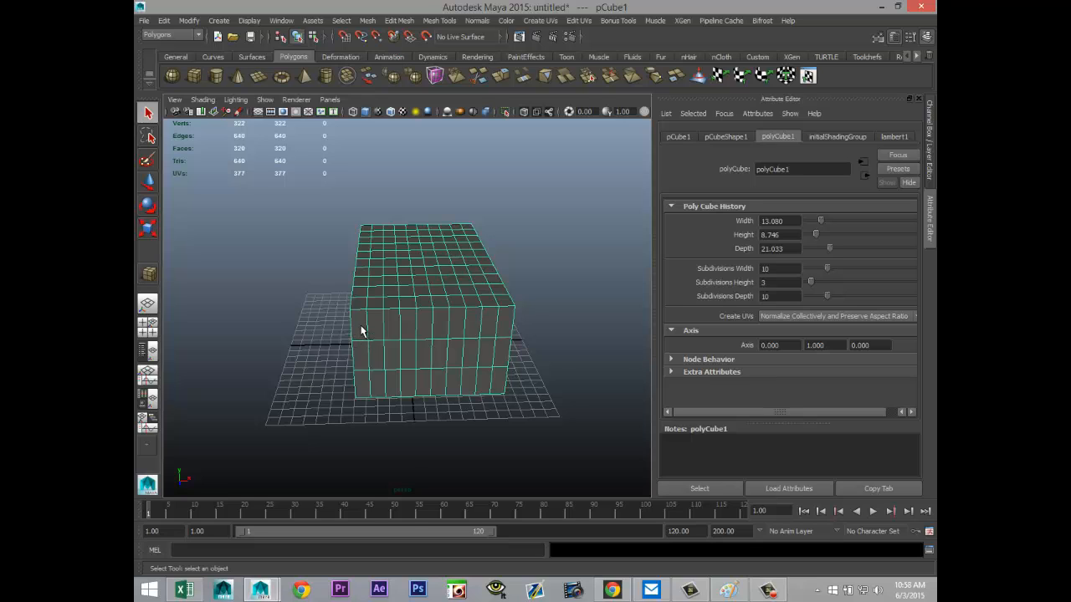
mouse_move(362, 332)
right_down()
mouse_move(366, 343)
mouse_move(360, 331)
right_up()
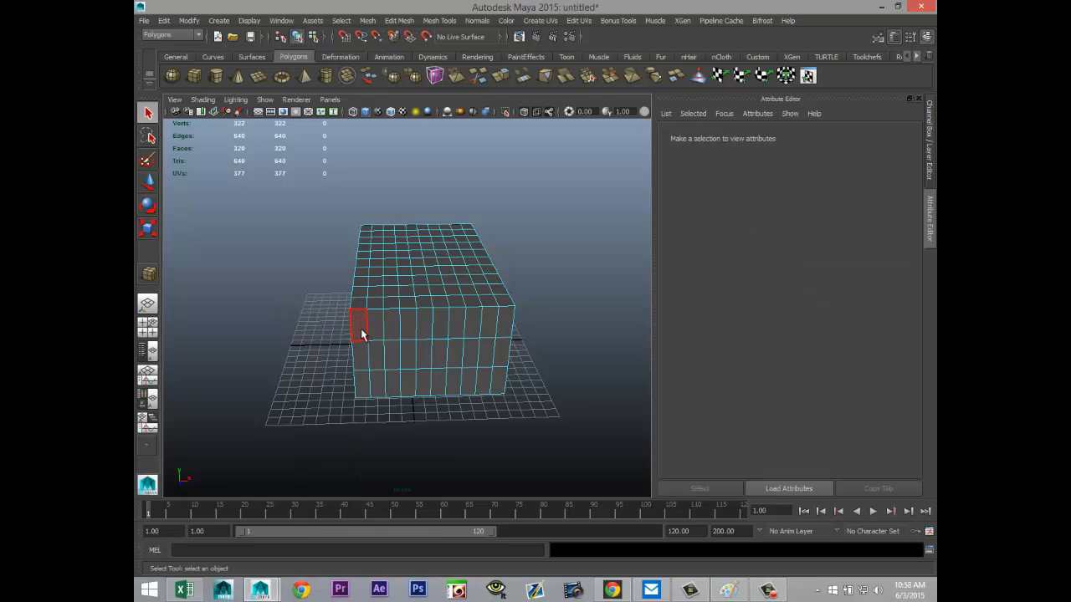
click(359, 326)
shift+double_click(504, 326)
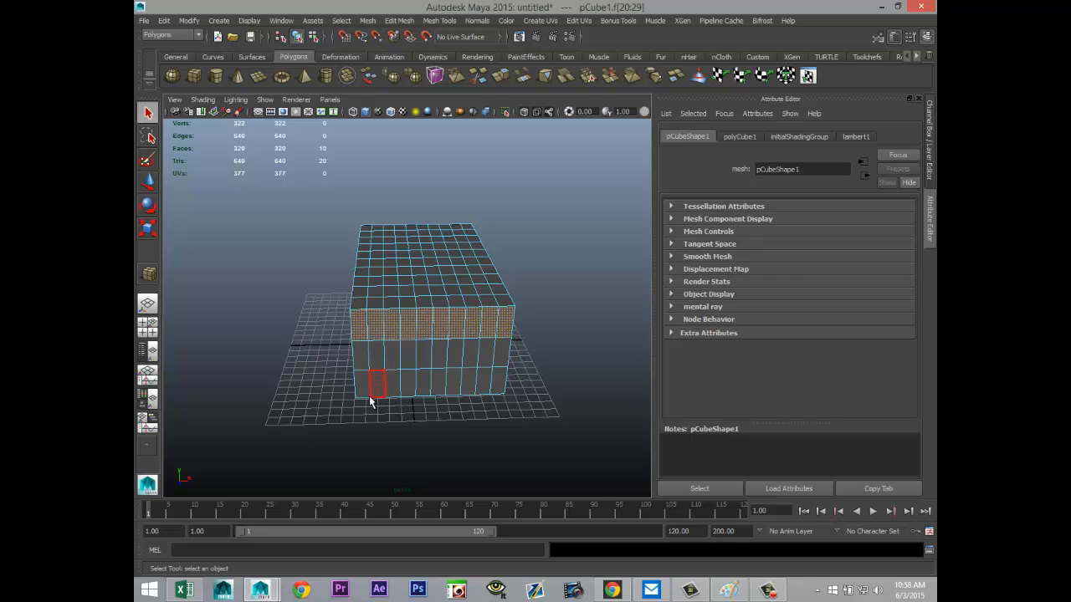
Step: Add the lower two rows of the three outer columns on each side, leaving a four-column central opening unselected
shift+click(497, 384)
shift+click(482, 386)
shift+click(466, 389)
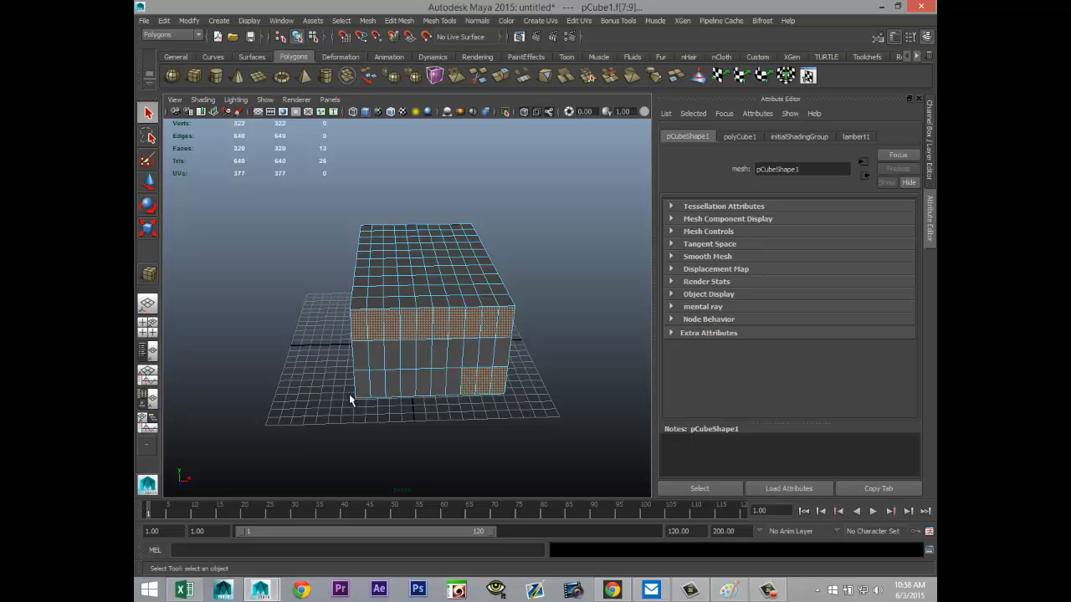
shift+click(366, 391)
shift+click(376, 387)
shift+click(391, 386)
shift+click(393, 362)
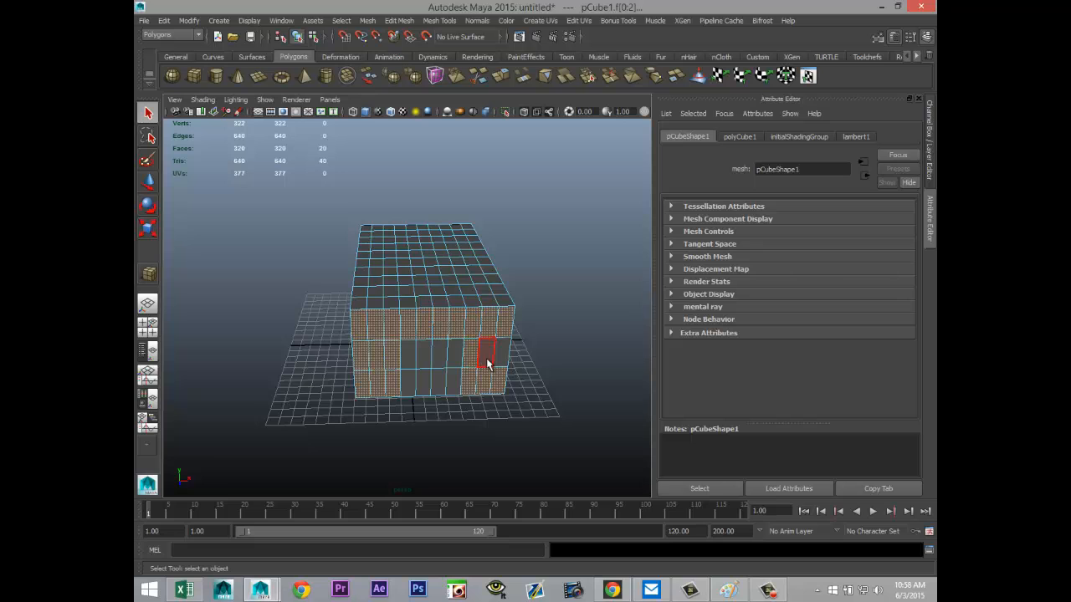
Step: Add the full-height first column and the top row of faces on the opposite narrow end to the selection
alt+drag(296, 386, 562, 383)
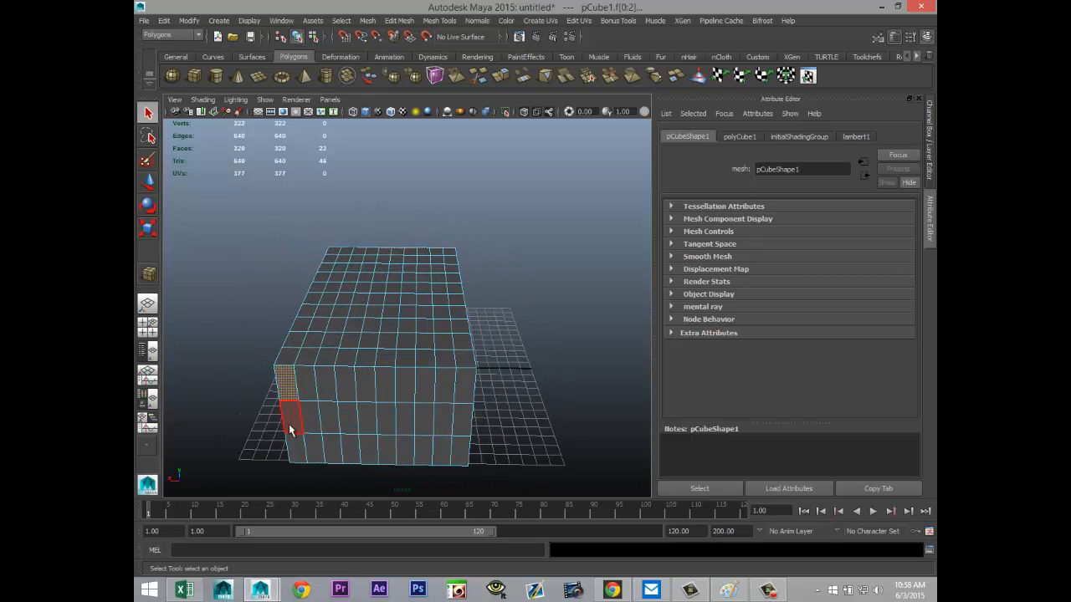
shift+click(289, 424)
shift+click(332, 395)
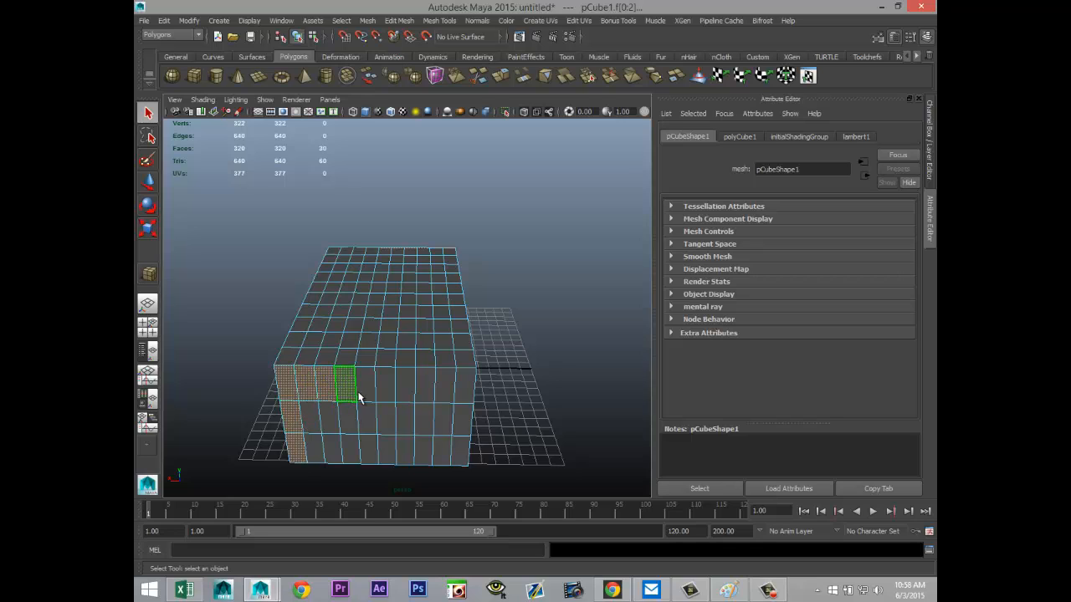
shift+click(362, 395)
shift+click(385, 394)
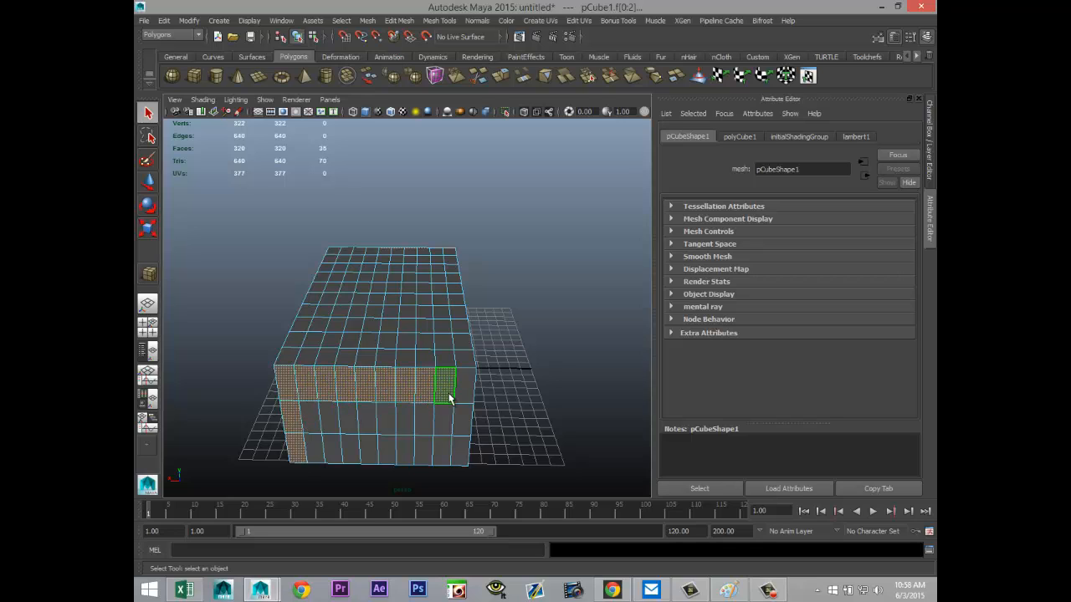
Step: Add the remaining lower faces of the three outer columns on each side of this end, keeping the four-column central opening unselected
shift+click(460, 449)
shift+click(441, 450)
shift+click(424, 450)
shift+click(318, 452)
shift+click(334, 451)
shift+click(314, 425)
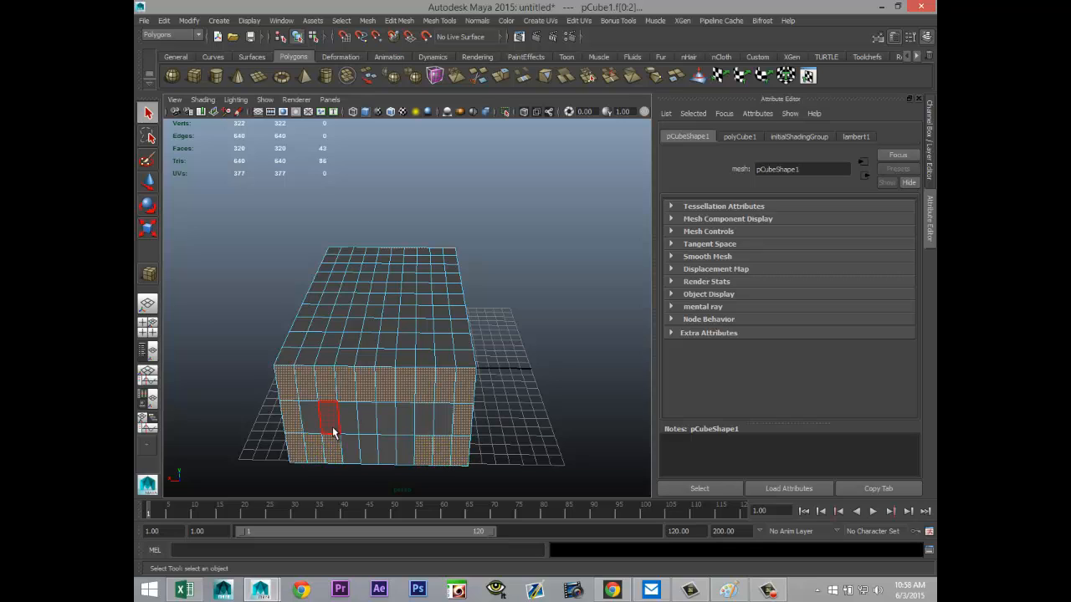
shift+click(332, 426)
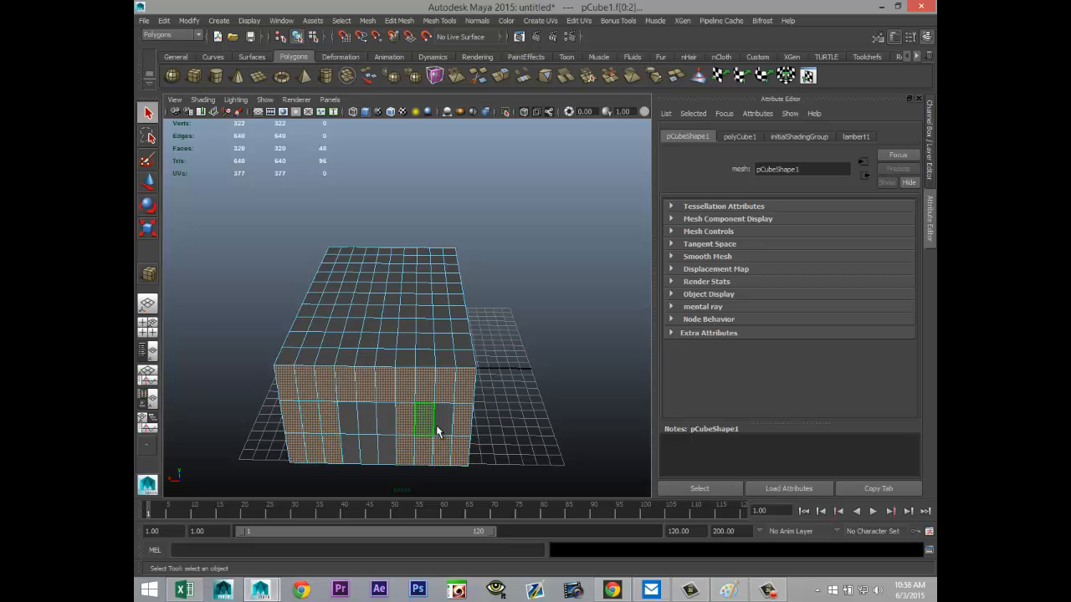
shift+click(403, 427)
Step: Remove the two stray faces on the box's underside from the selection
alt+drag(258, 419, 483, 404)
shift+click(572, 368)
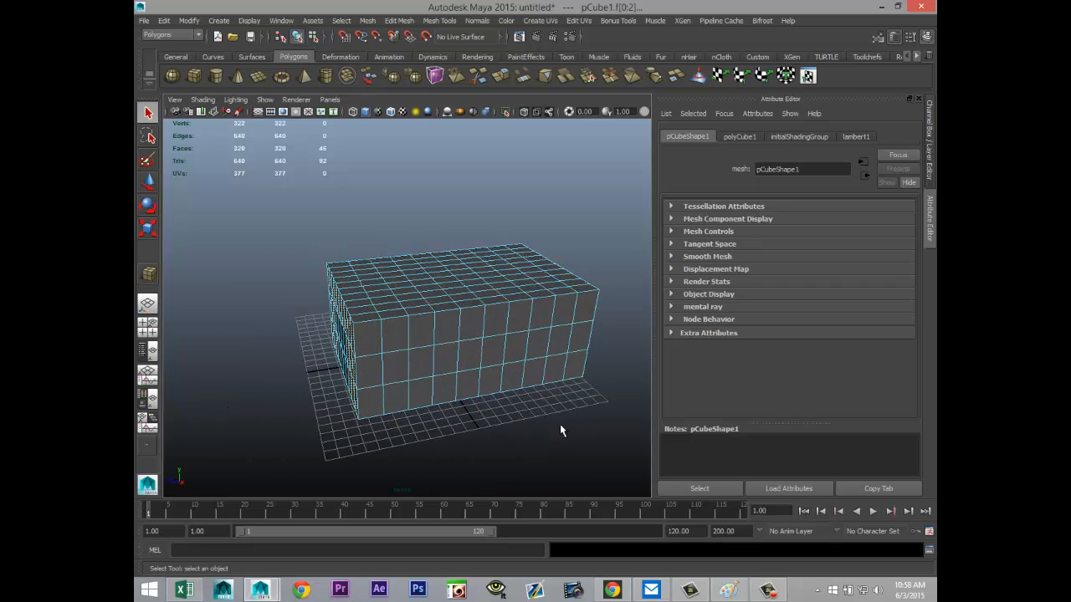
alt+drag(559, 424, 440, 370)
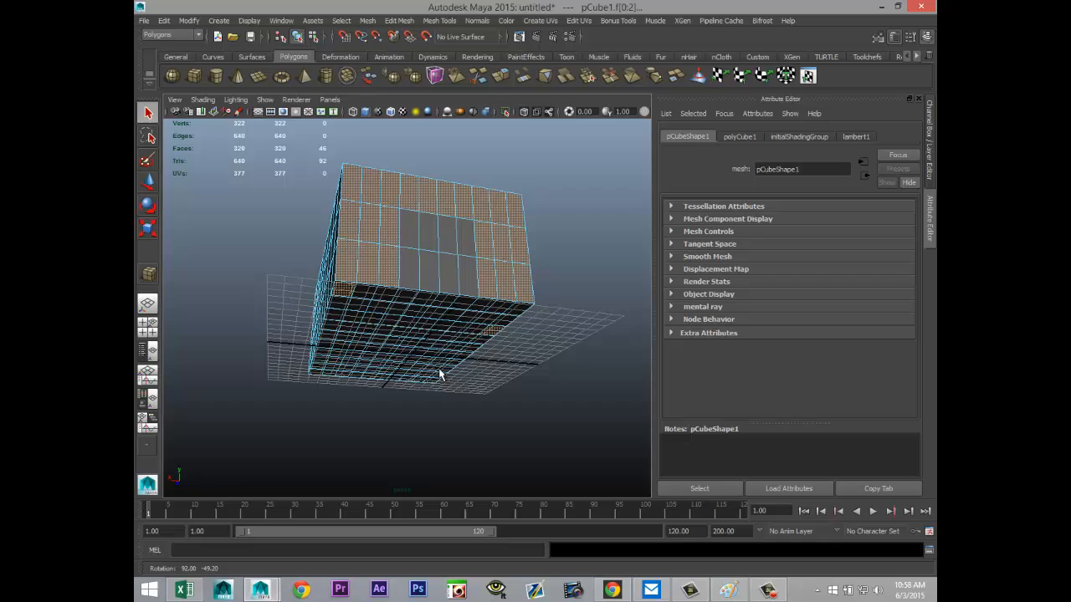
shift+click(493, 333)
shift+click(350, 295)
Step: Add the full-height first, third and fourth face columns, counted from the left, on one long side
alt+drag(490, 399, 418, 465)
shift+click(299, 369)
shift+click(292, 392)
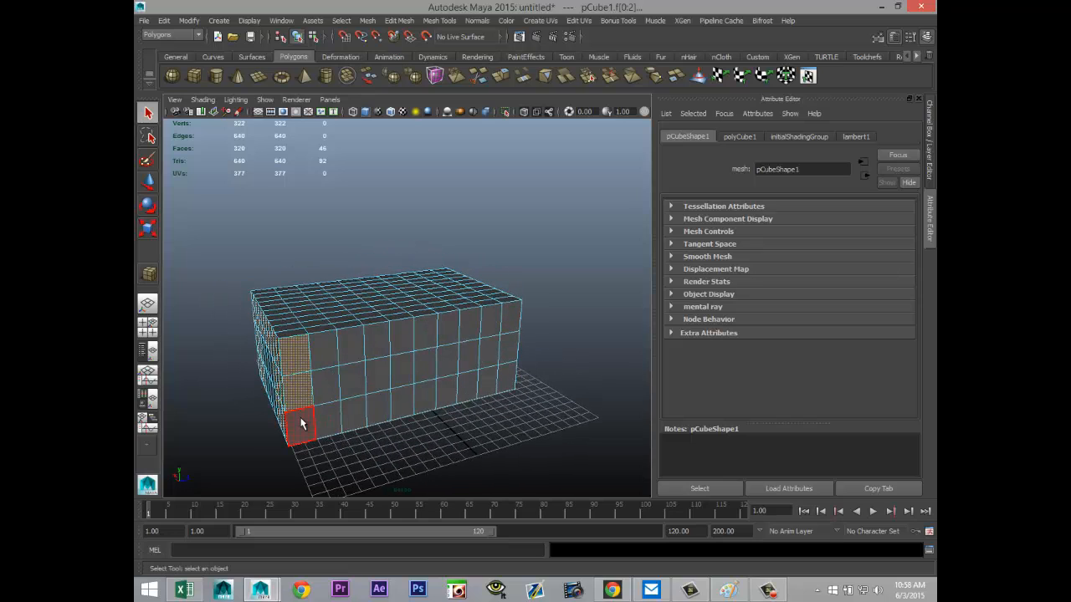
shift+click(298, 426)
shift+click(353, 362)
shift+click(351, 381)
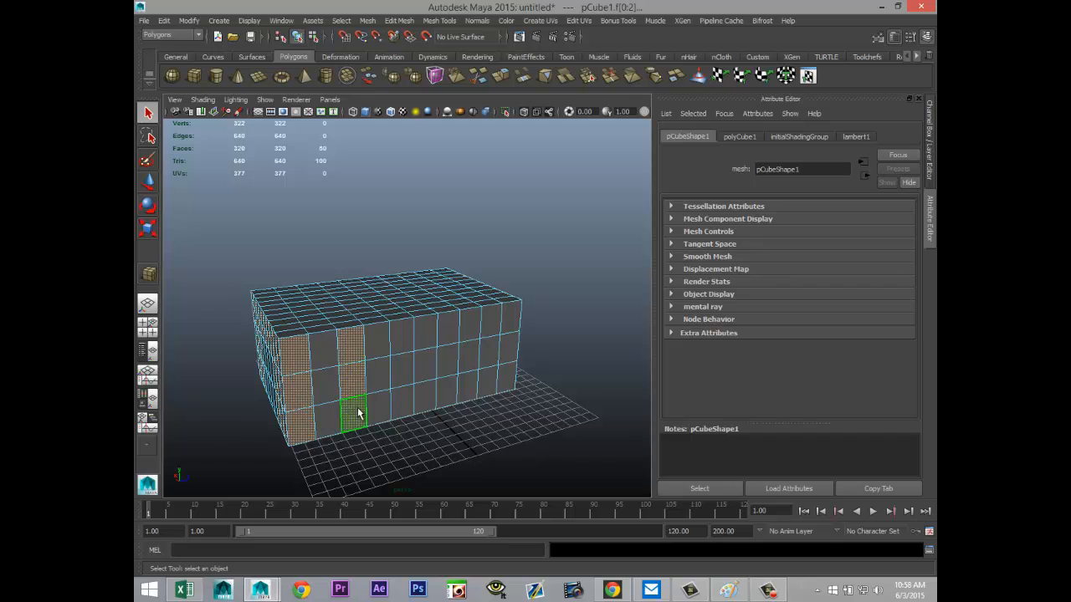
shift+click(354, 412)
shift+click(376, 341)
shift+click(378, 380)
shift+click(381, 402)
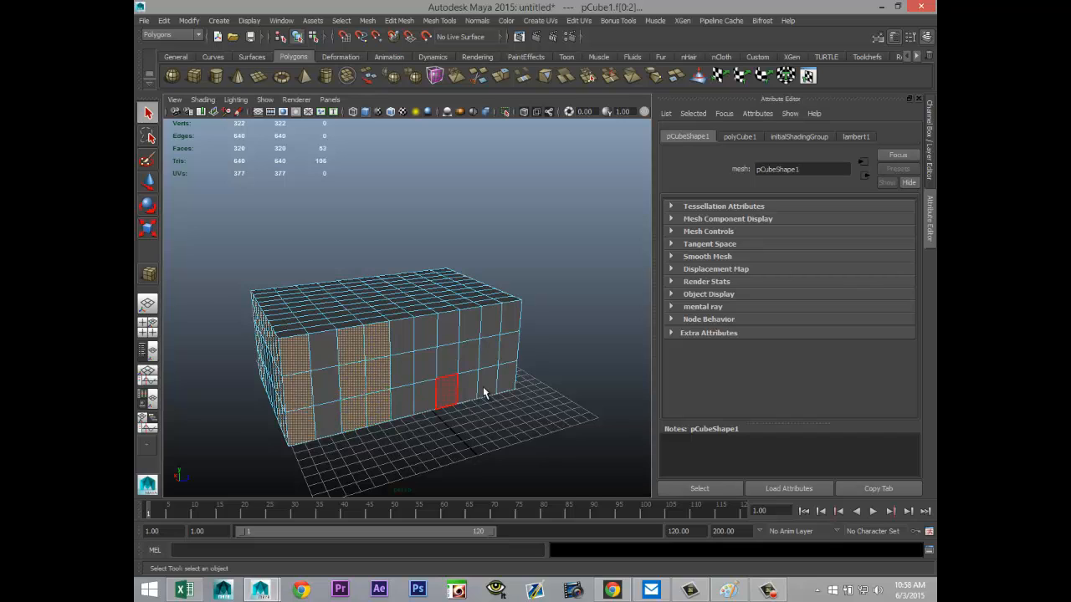
Step: Add the full-height seventh, eighth and tenth columns on this long side, plus the top faces of the fifth and sixth
shift+click(509, 317)
shift+click(508, 350)
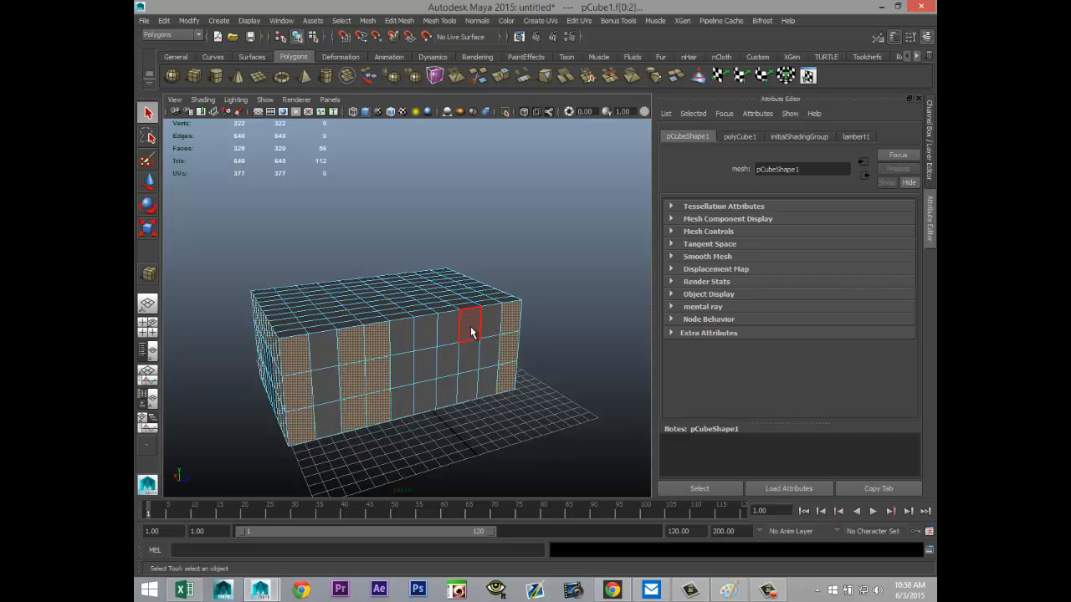
shift+click(449, 339)
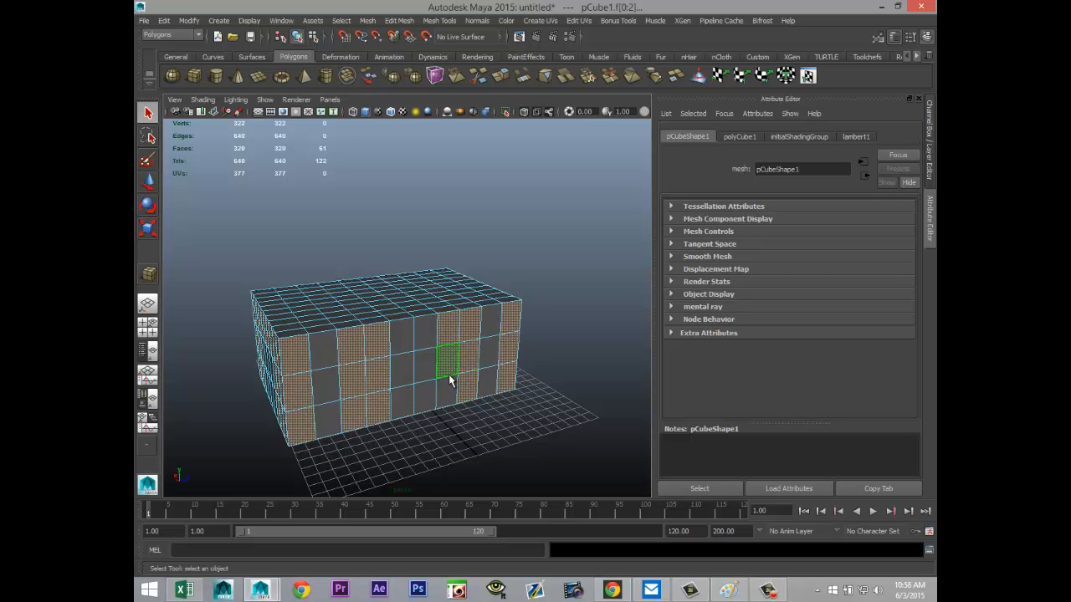
shift+click(427, 339)
shift+click(406, 340)
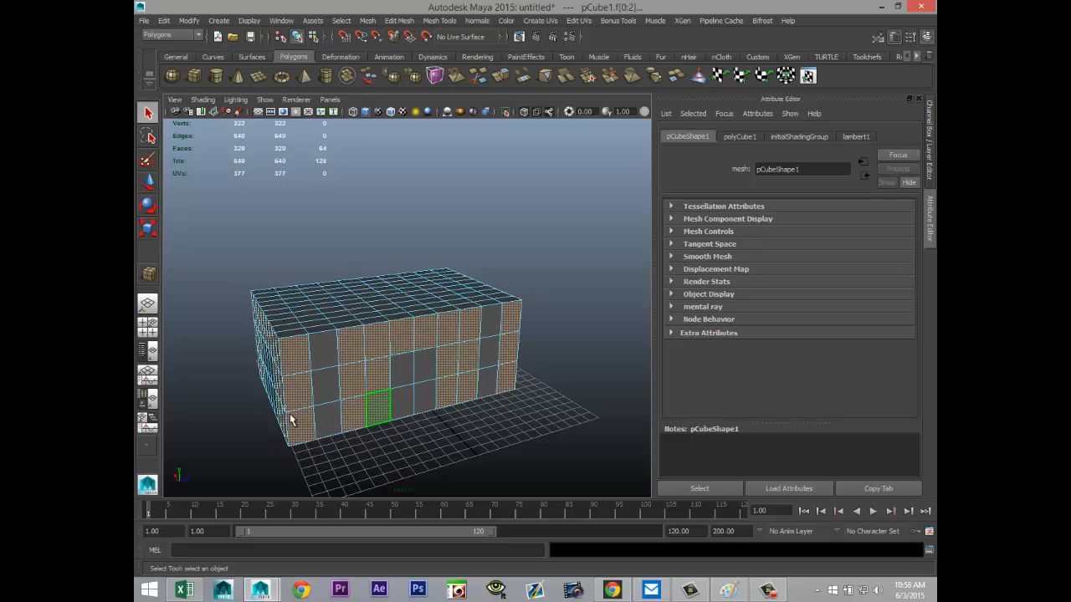
Step: Add the full-height first and last face columns on the opposite long side to the selection
alt+drag(183, 410, 353, 393)
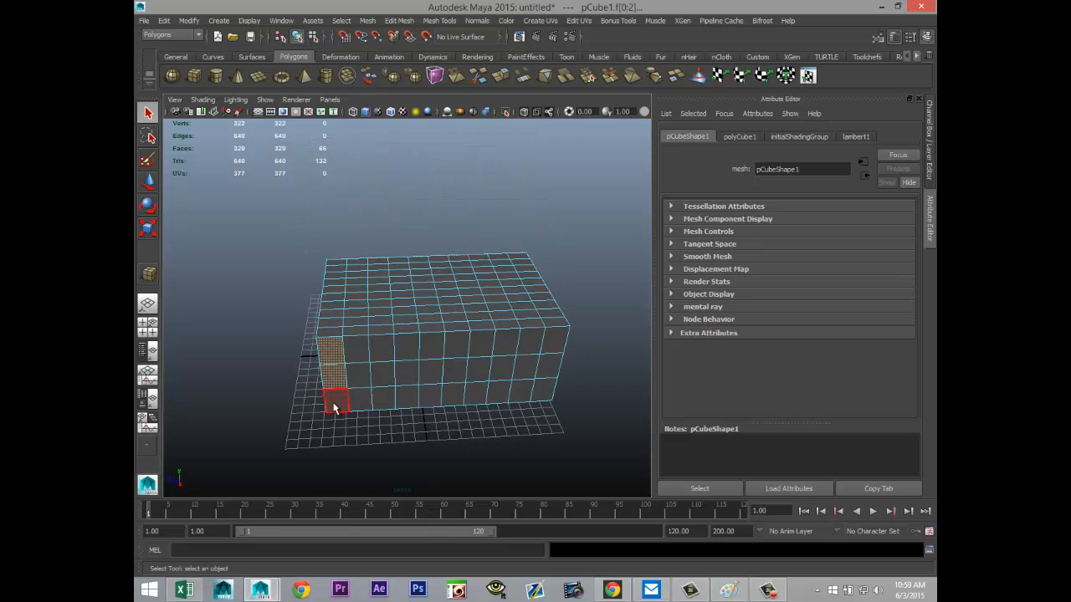
shift+click(333, 407)
shift+click(556, 351)
shift+click(550, 370)
shift+click(543, 394)
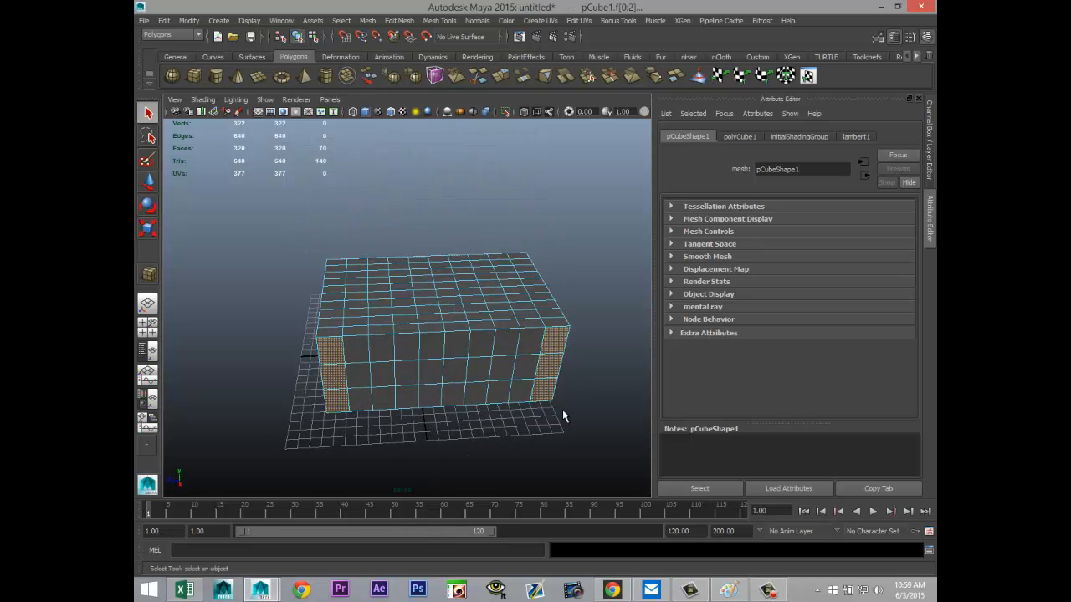
Step: Add the full-height third and eighth columns on this side and the top faces of the four columns between them
alt+drag(562, 409, 434, 413)
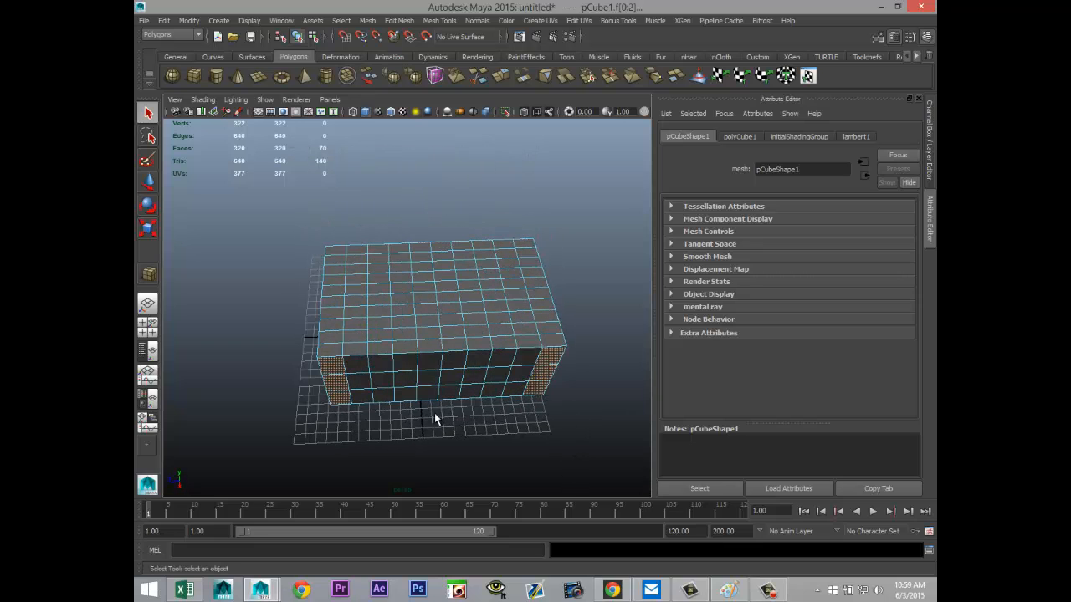
shift+click(383, 382)
shift+click(381, 401)
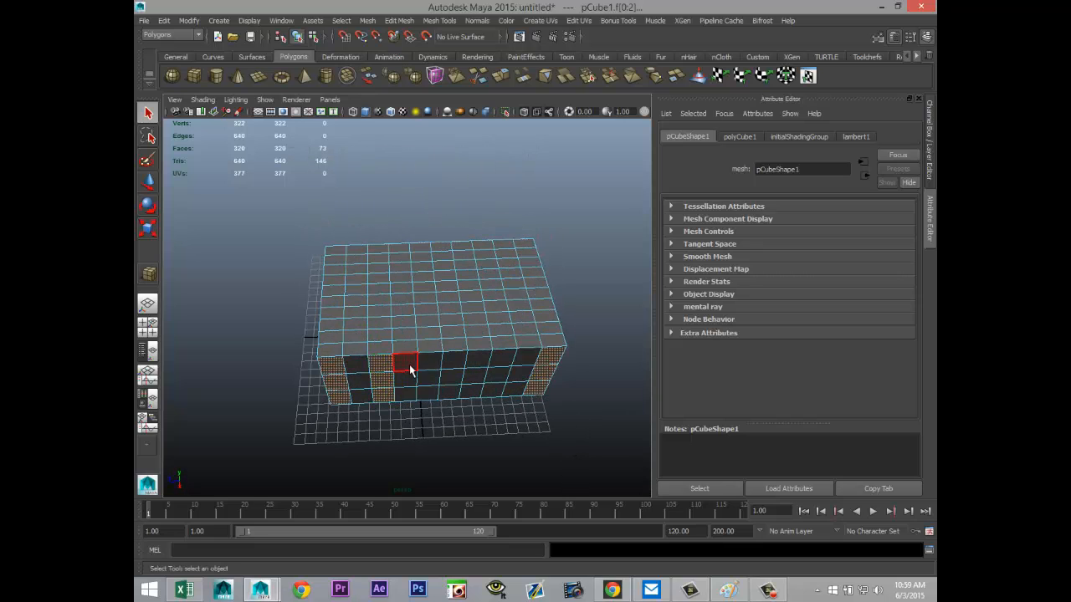
shift+click(408, 363)
shift+click(430, 361)
shift+click(455, 363)
shift+click(477, 360)
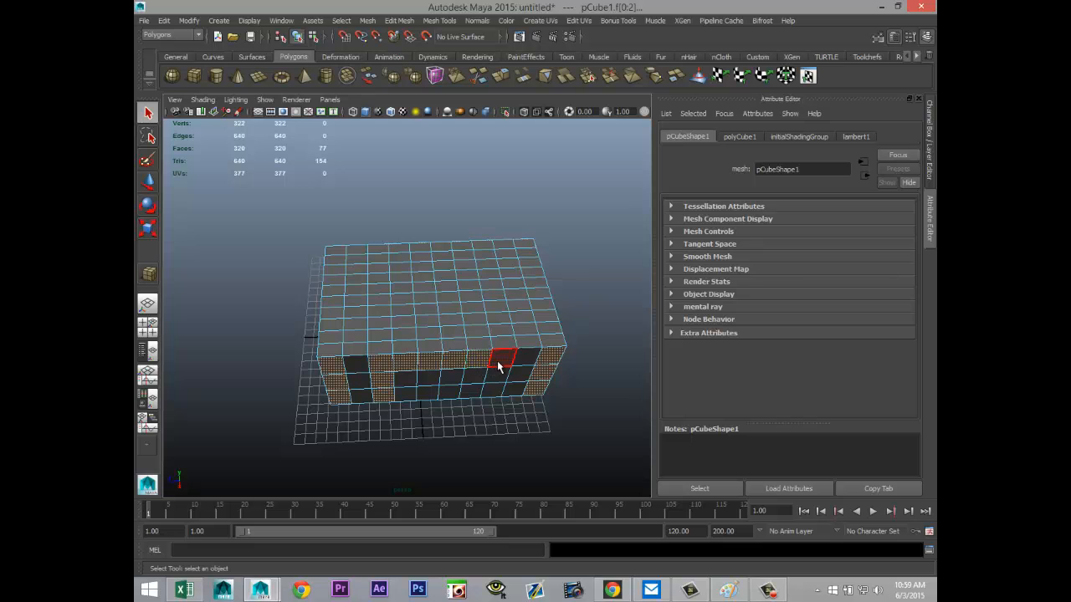
shift+click(499, 381)
shift+click(496, 393)
Step: Add the lower two faces of the fourth and seventh columns, leaving a two-column central opening unselected
mouse_move(464, 427)
alt+mouse_down()
mouse_move(457, 485)
mouse_move(471, 413)
mouse_move(458, 416)
alt+mouse_up()
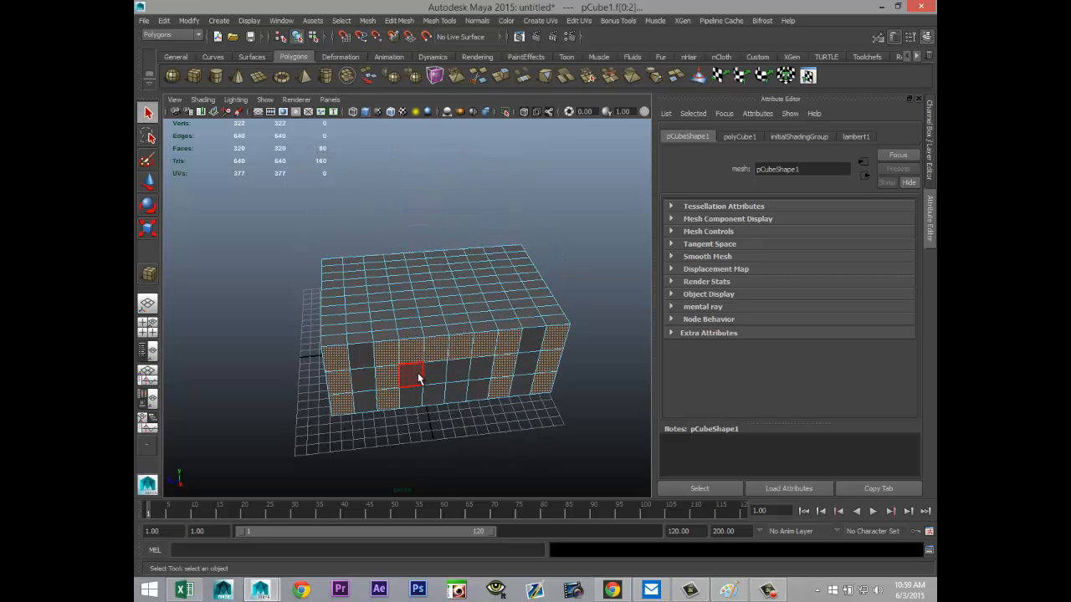
shift+click(412, 399)
shift+click(478, 389)
shift+click(478, 368)
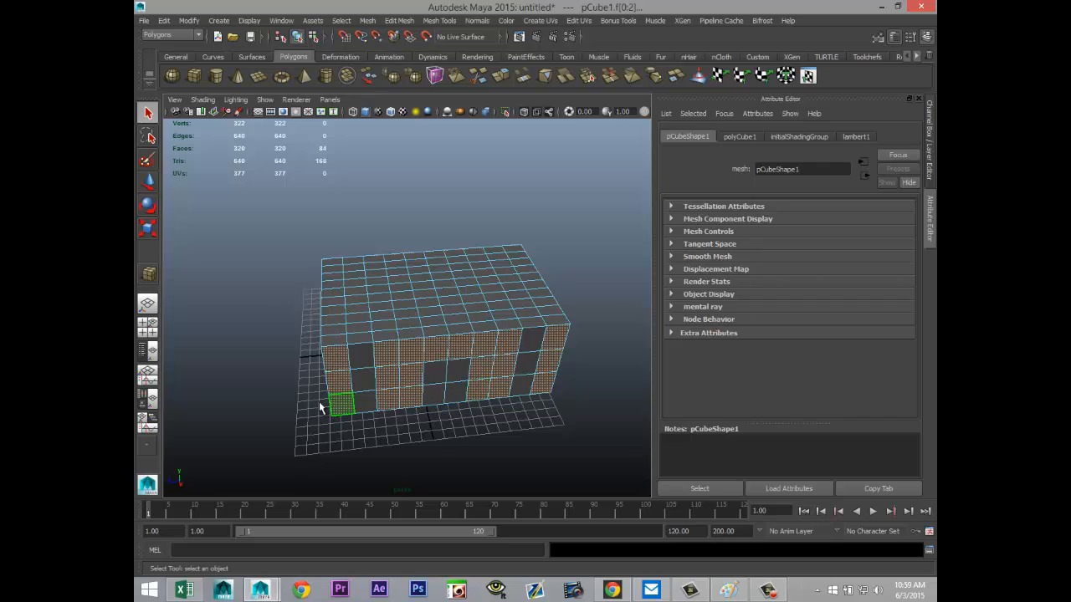
Step: Extrude the selected wall faces on all four sides with a thickness of 0.2
alt+drag(319, 402, 485, 359)
click(407, 22)
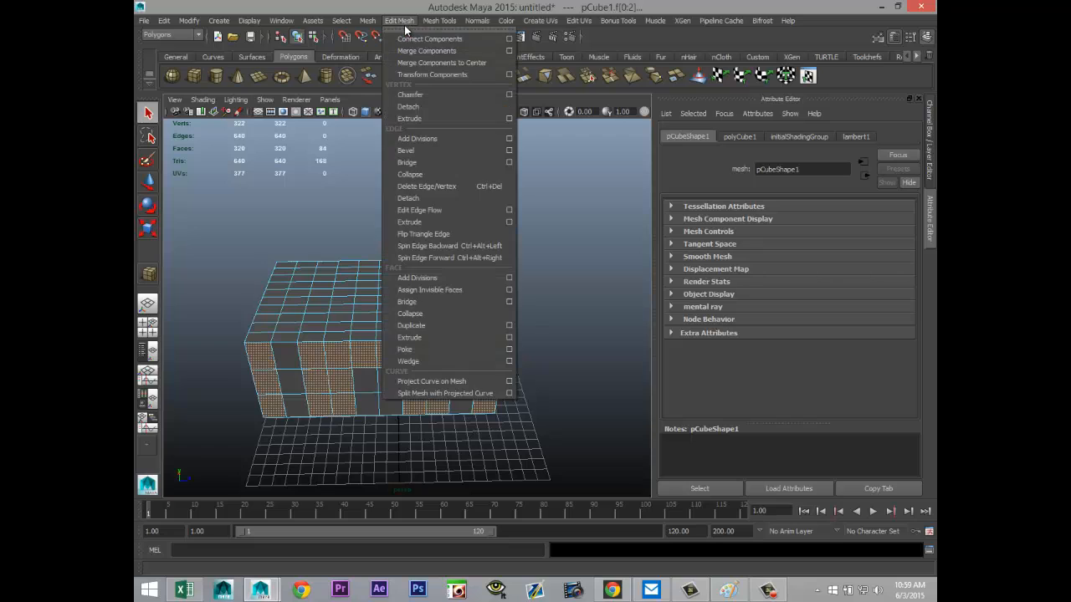
click(434, 338)
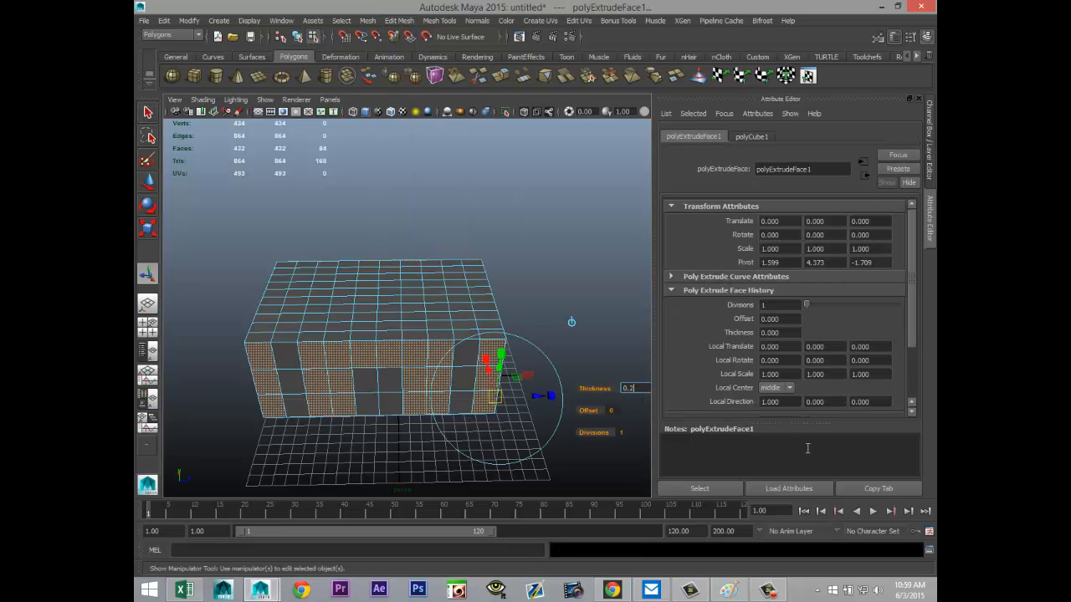
key(Return)
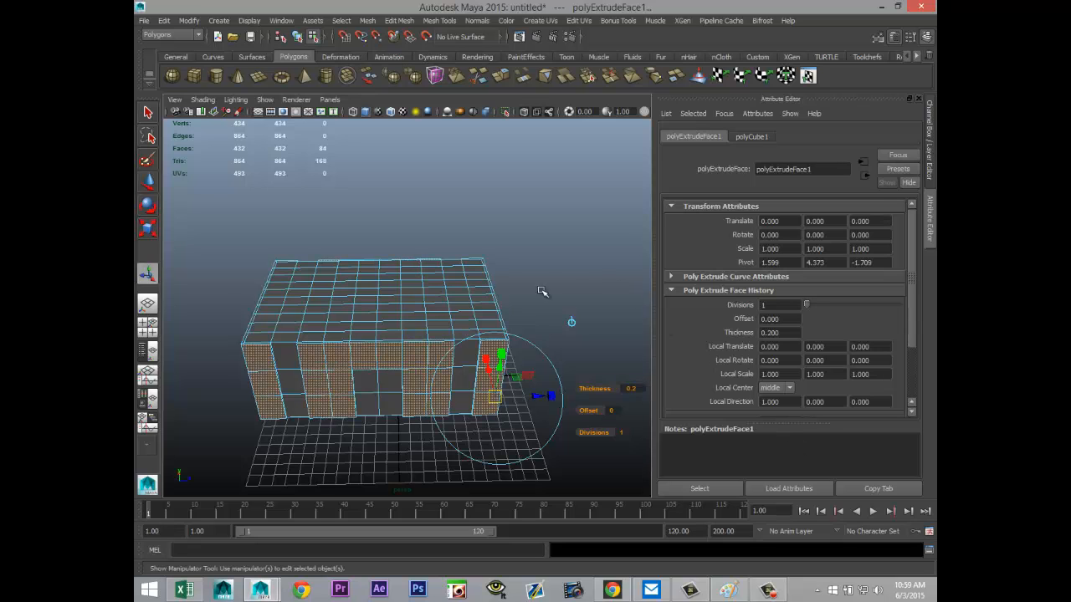
Step: Increase the wall extrusion's thickness to 0.4 and finally to 0.7, and clear the face selection
alt+drag(337, 364, 507, 399)
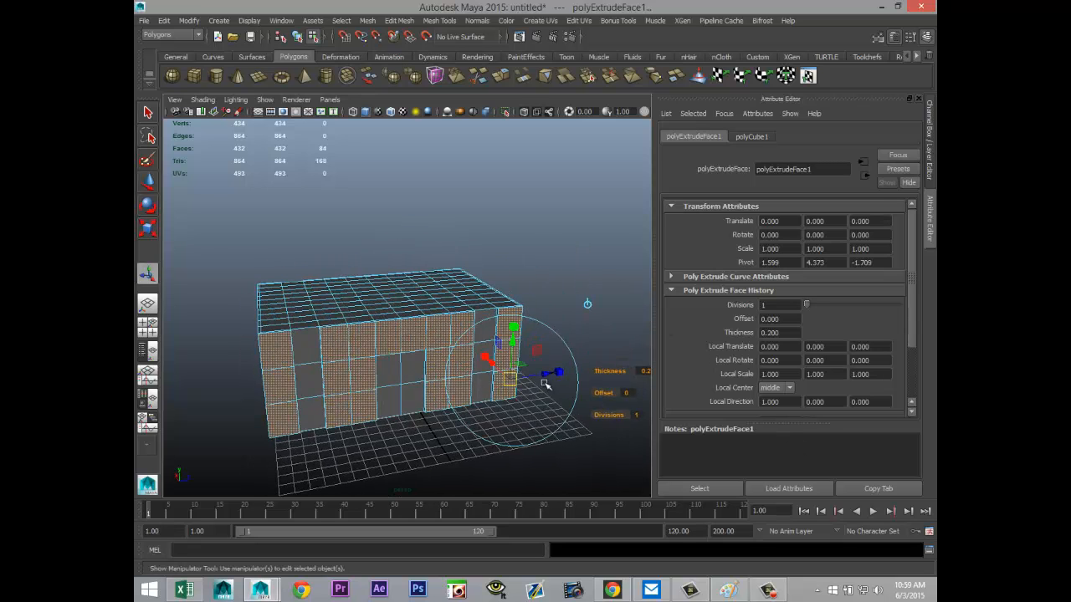
alt+middle_drag(544, 384, 466, 363)
click(572, 351)
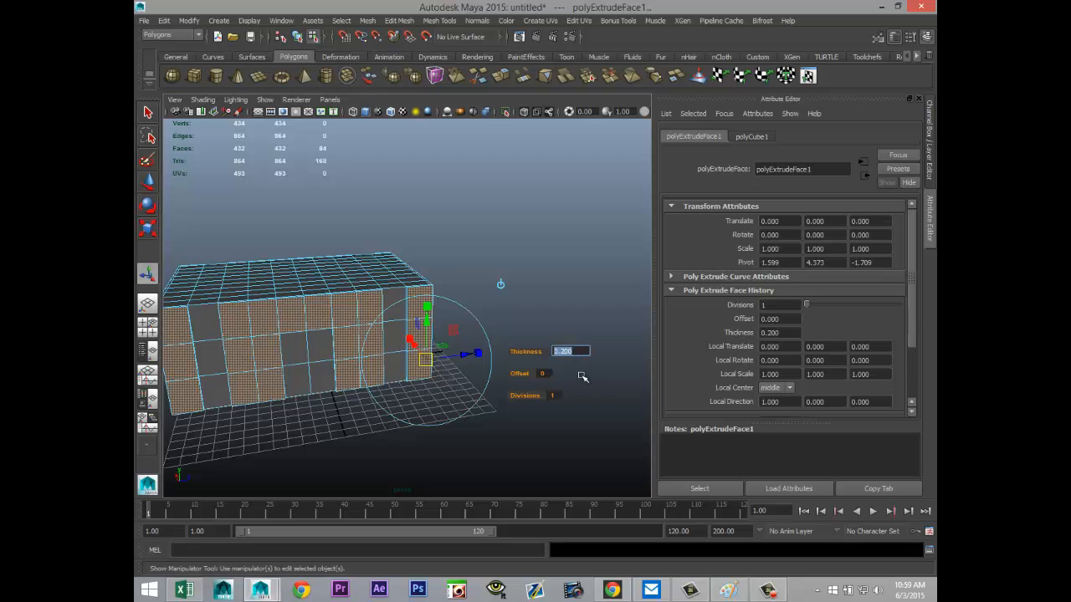
key(Return)
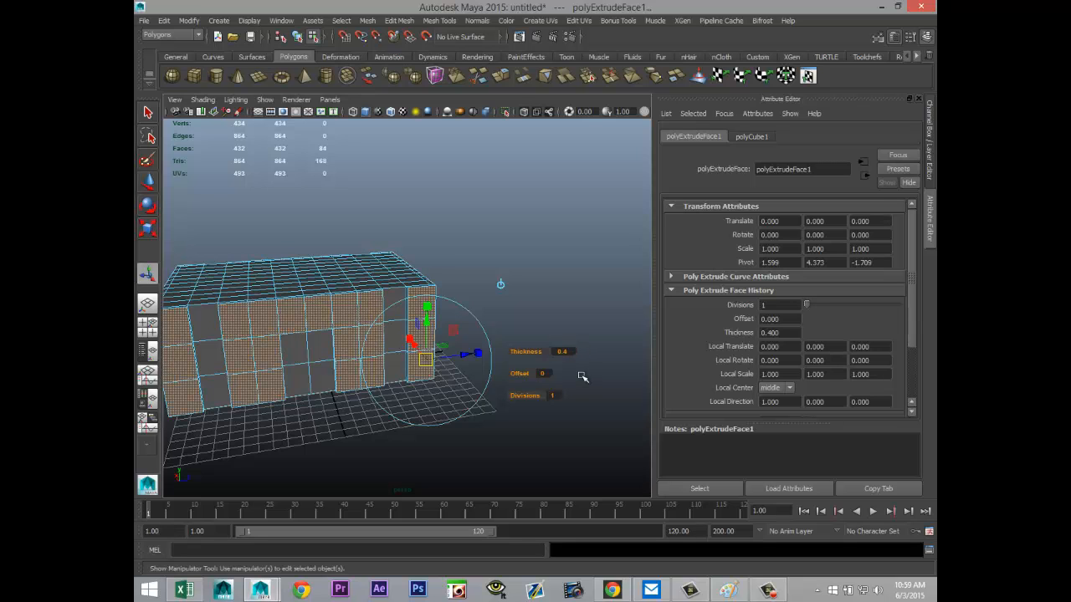
alt+drag(404, 399, 436, 422)
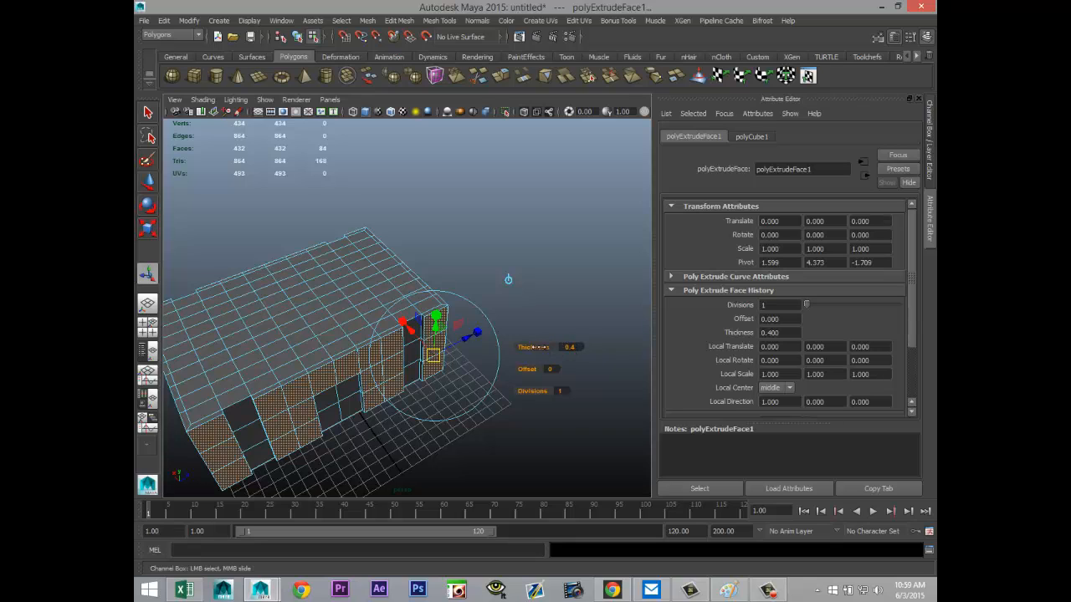
middle_drag(532, 347, 542, 347)
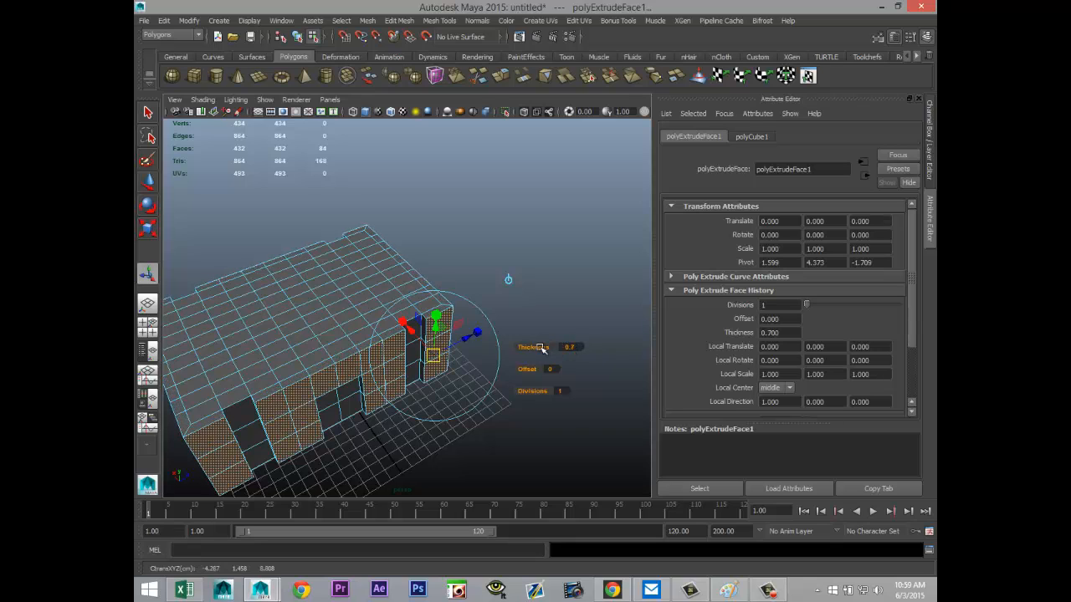
click(503, 464)
Step: Duplicate the whole building block as an object and move the copy straight up, clear of the original
alt+right_drag(497, 447, 478, 399)
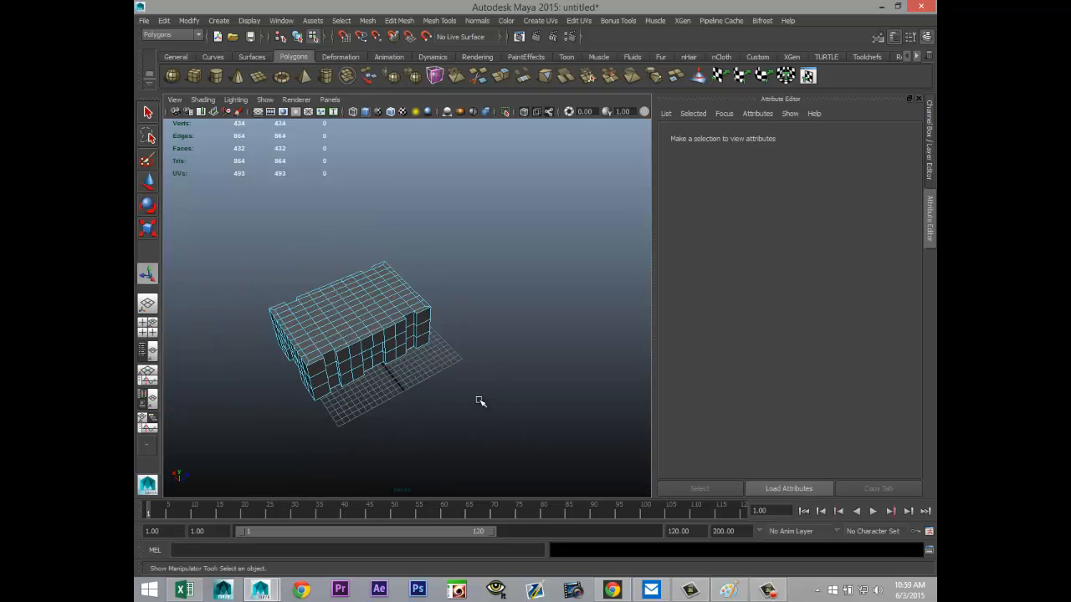
alt+middle_drag(466, 390, 558, 395)
alt+drag(558, 395, 507, 363)
alt+right_drag(507, 363, 456, 411)
alt+drag(456, 411, 467, 425)
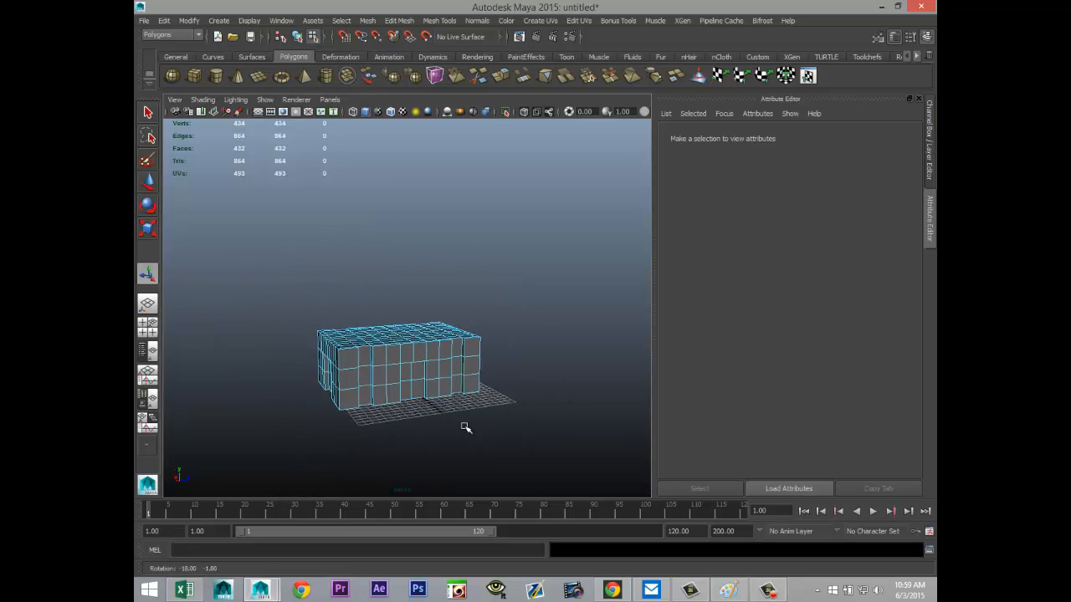
mouse_move(467, 425)
alt+middle_down()
mouse_move(510, 432)
mouse_move(484, 425)
alt+middle_up()
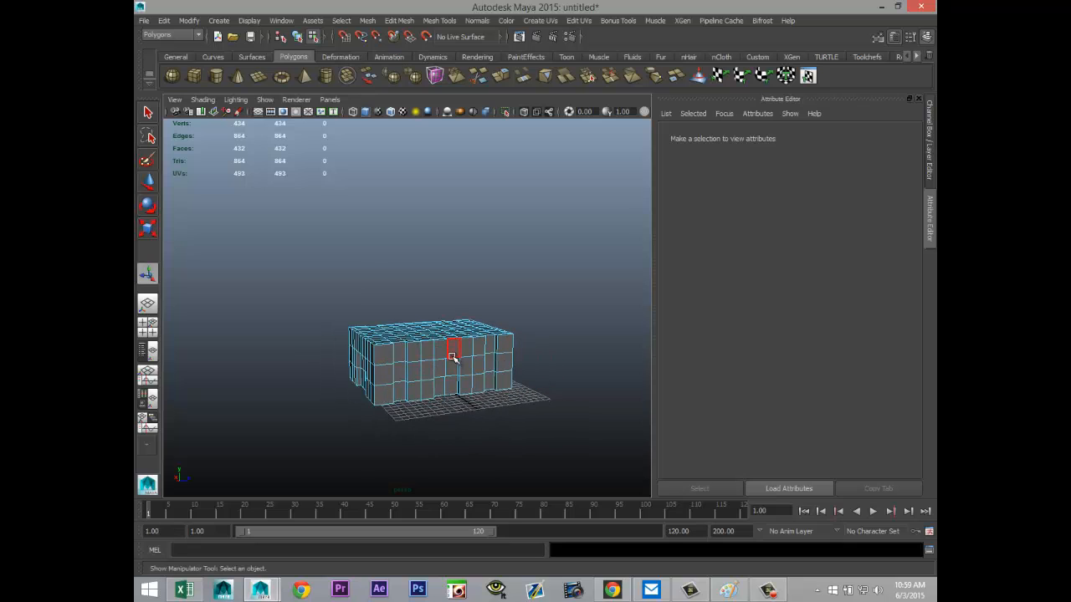
right_drag(453, 304, 503, 289)
click(475, 369)
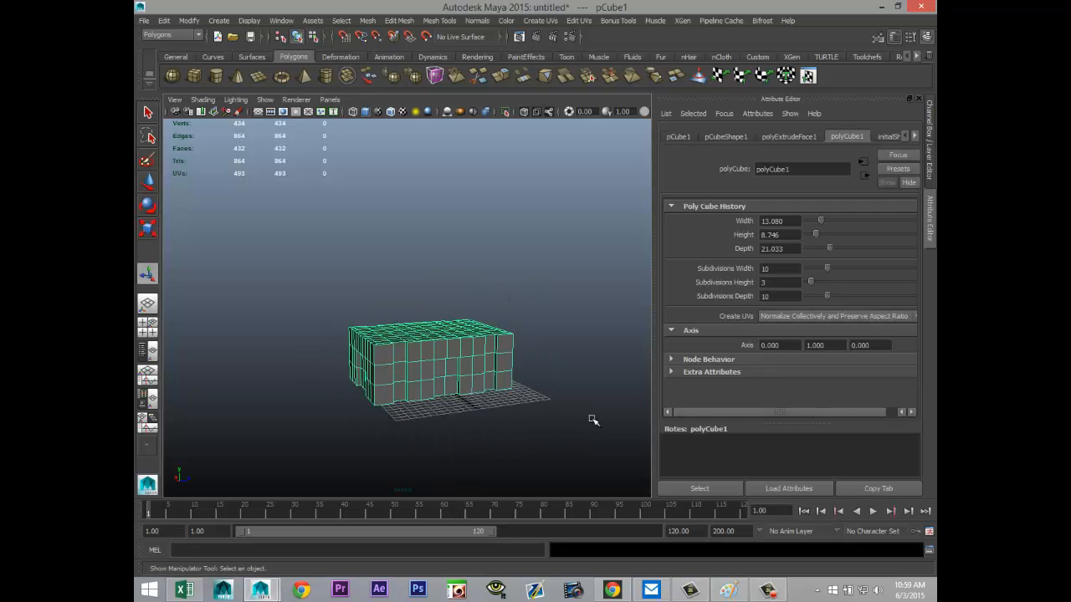
key(ctrl+d)
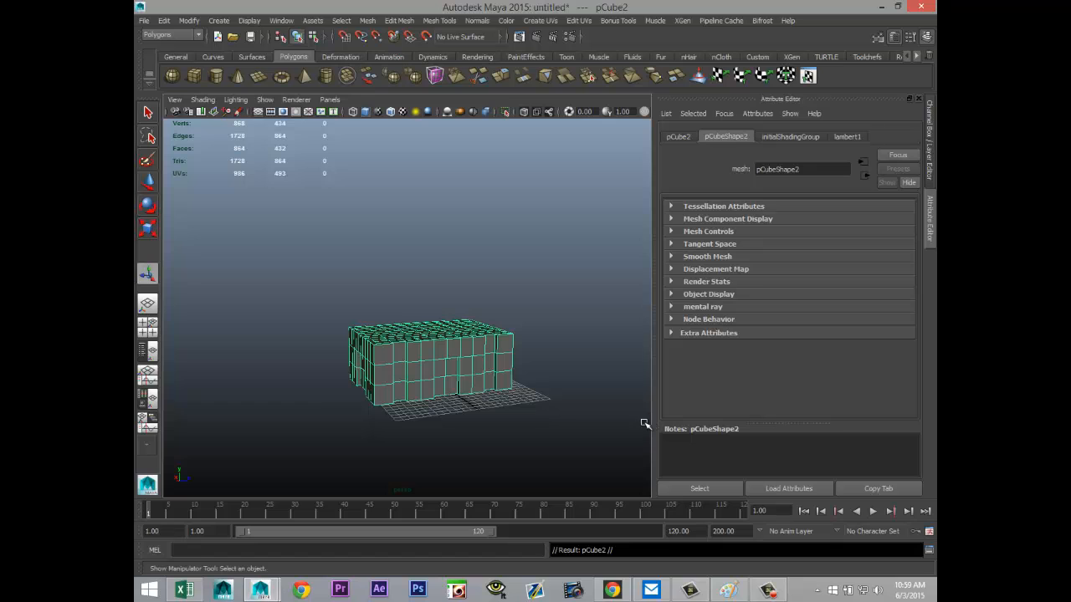
key(w)
drag(428, 313, 428, 215)
Step: In the front view, delete the lower two rows of faces from the raised copy, keeping its top row
click(147, 326)
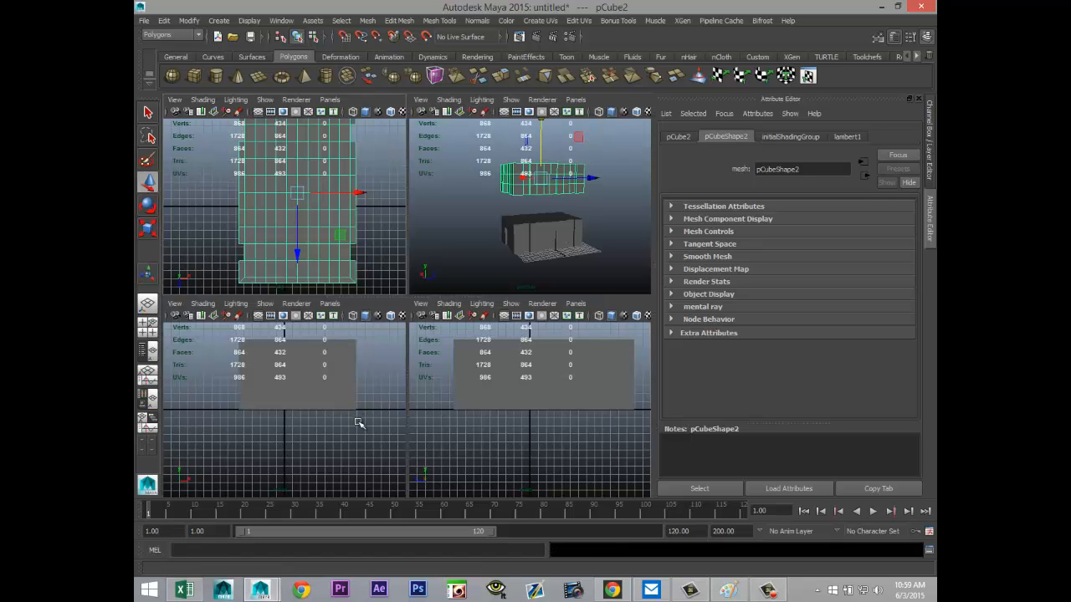
key(space)
key(f)
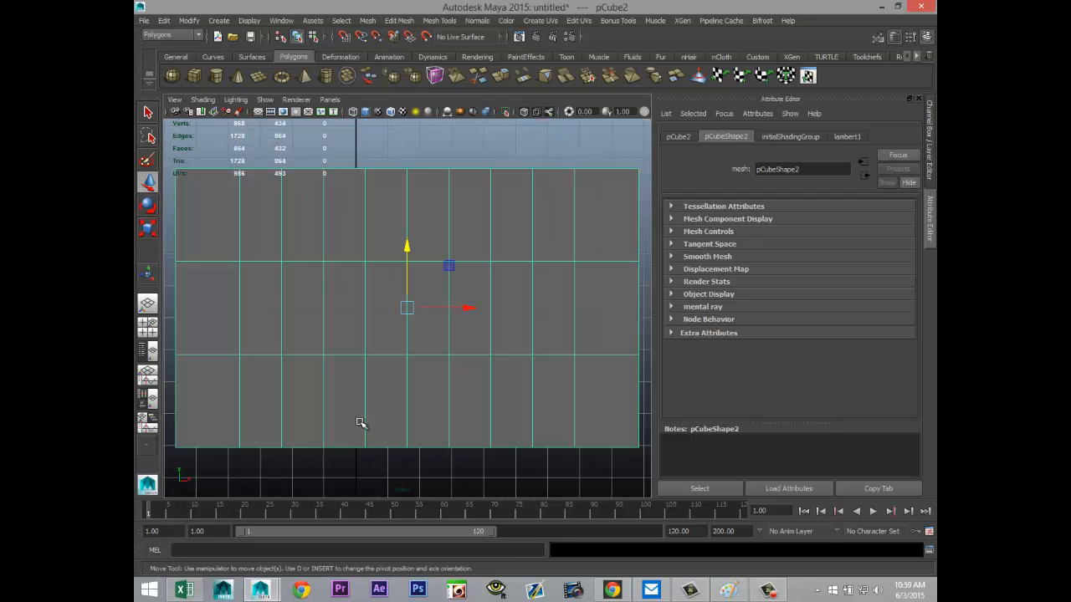
right_drag(355, 326, 353, 338)
drag(274, 373, 561, 319)
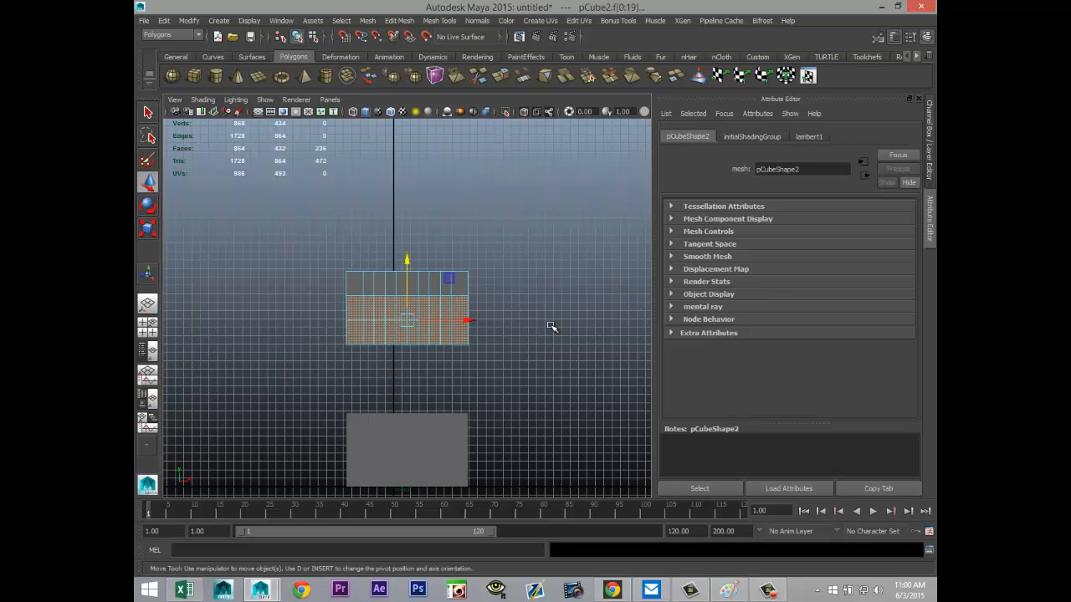
click(551, 326)
Step: Delete the top row of faces, including the roof, from the original lower block
click(413, 466)
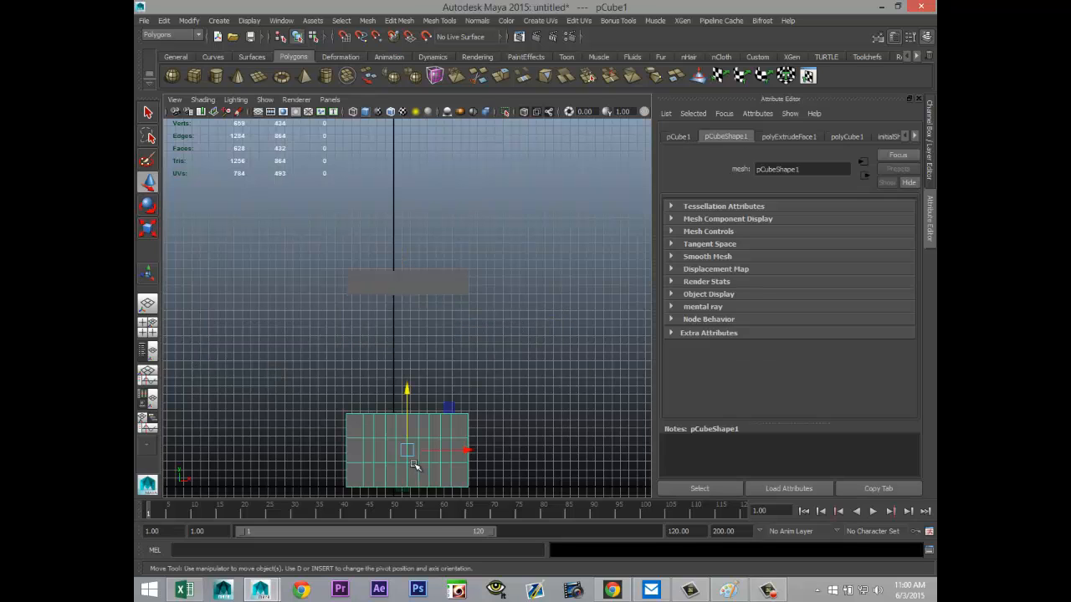
right_drag(425, 430, 432, 339)
drag(272, 397, 547, 428)
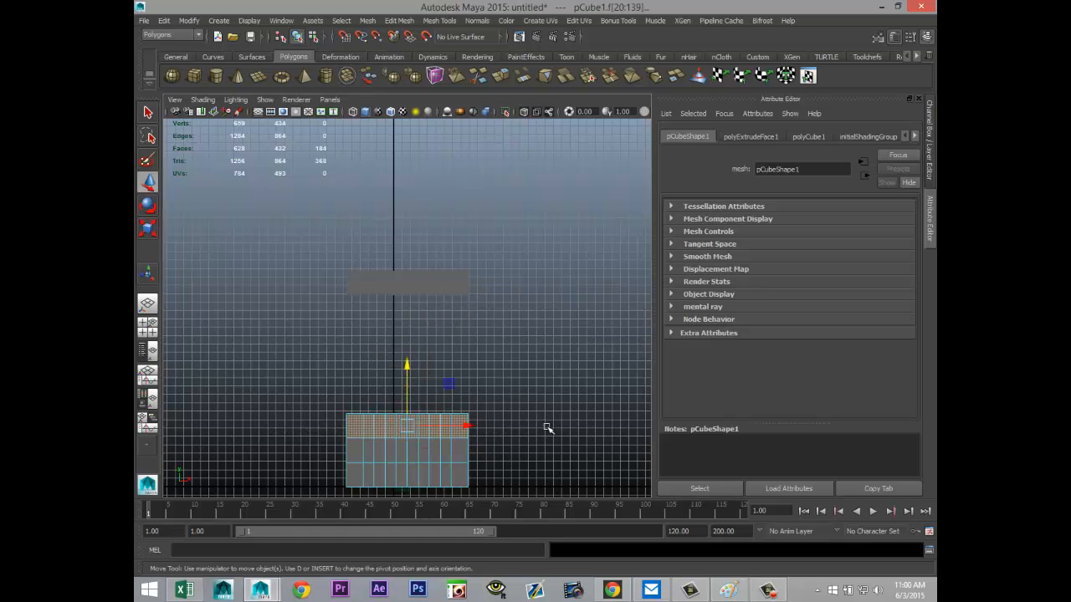
key(Delete)
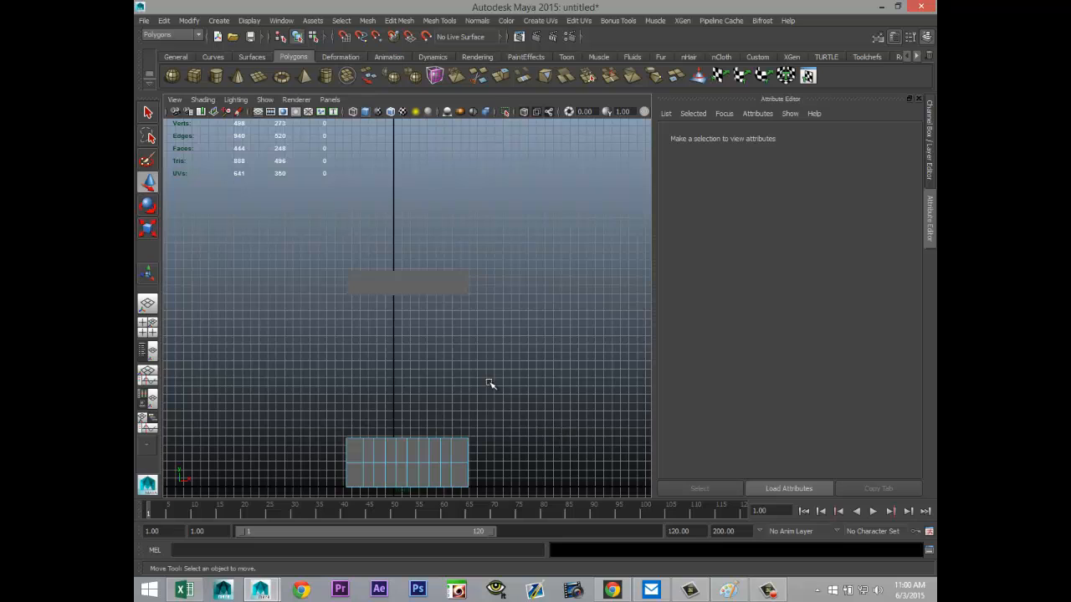
Step: Move the upper section down in the front view so it rests on the lower walls
click(444, 287)
right_drag(442, 287, 439, 287)
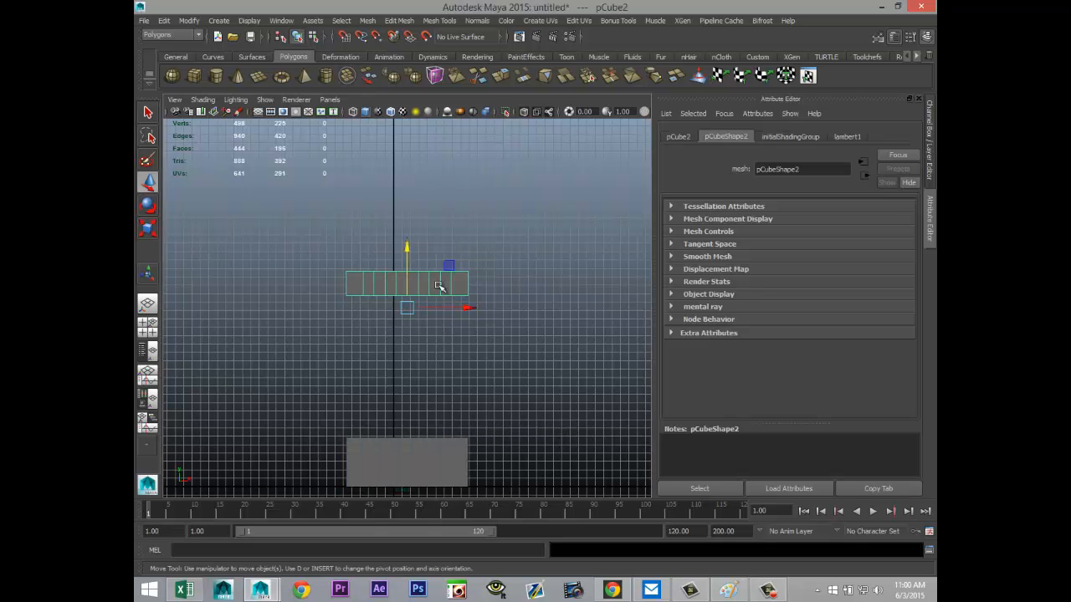
drag(407, 249, 425, 393)
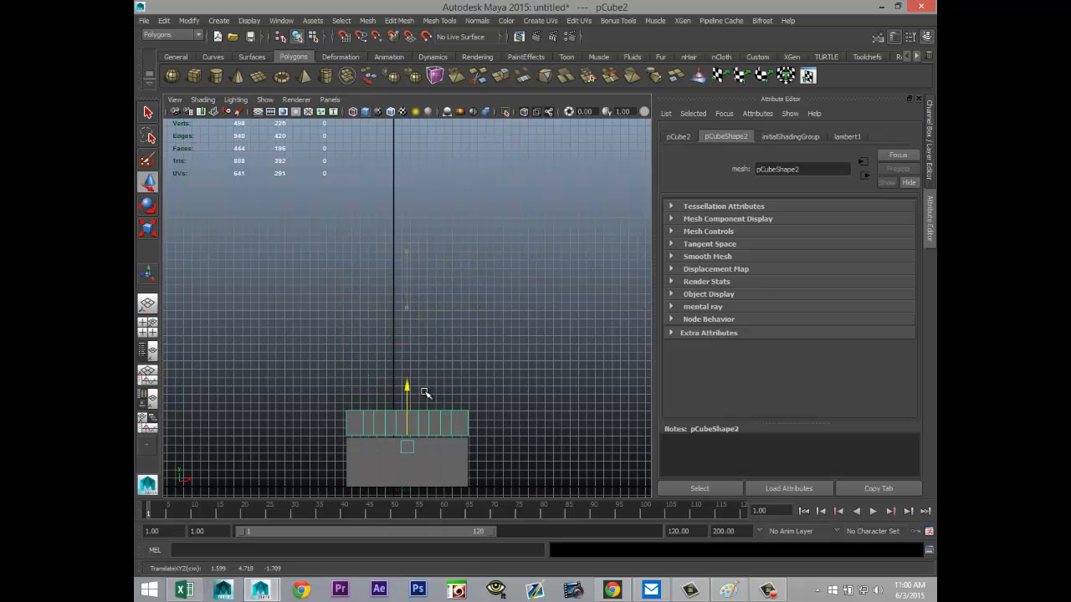
Step: In the perspective view, raise the upper section to about 15 cm in Y, well above the lower walls
click(147, 327)
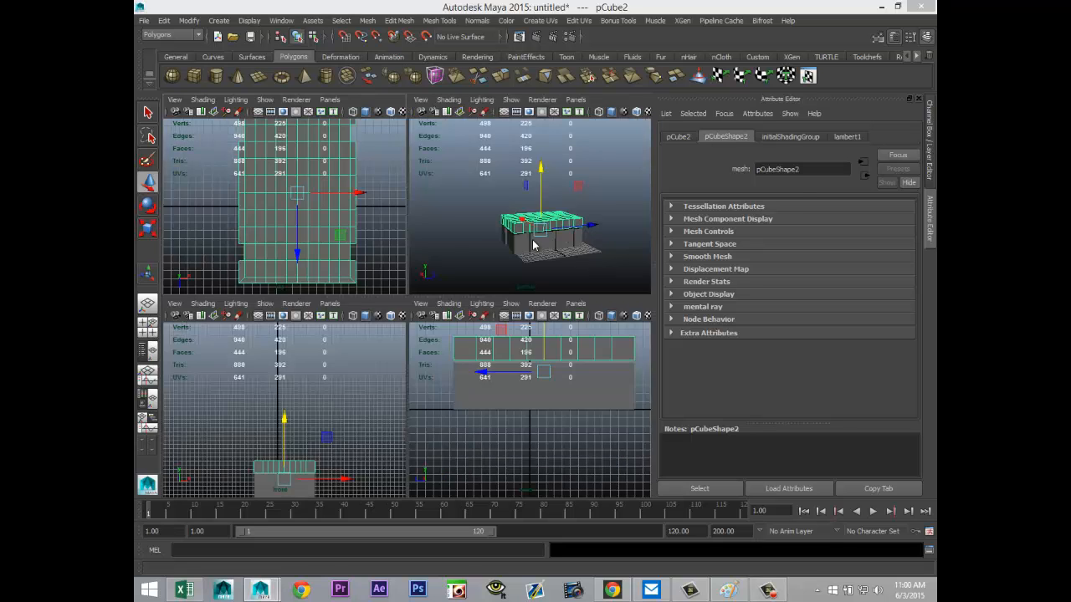
key(space)
scroll(385, 444, up, 3)
mouse_move(382, 446)
alt+mouse_down()
mouse_move(306, 459)
mouse_move(380, 448)
alt+mouse_up()
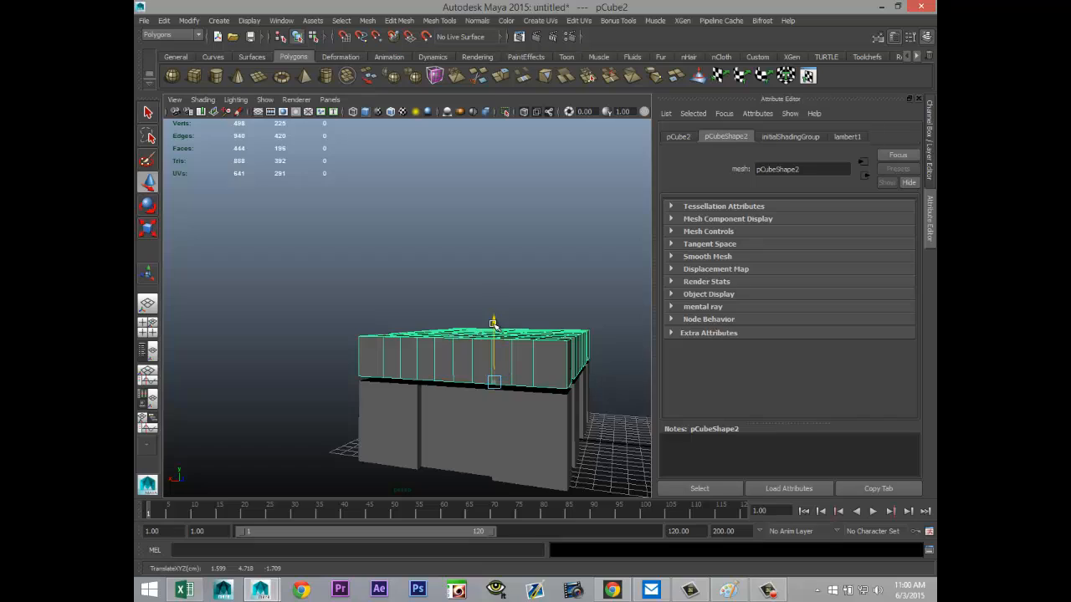
alt+drag(509, 361, 430, 164)
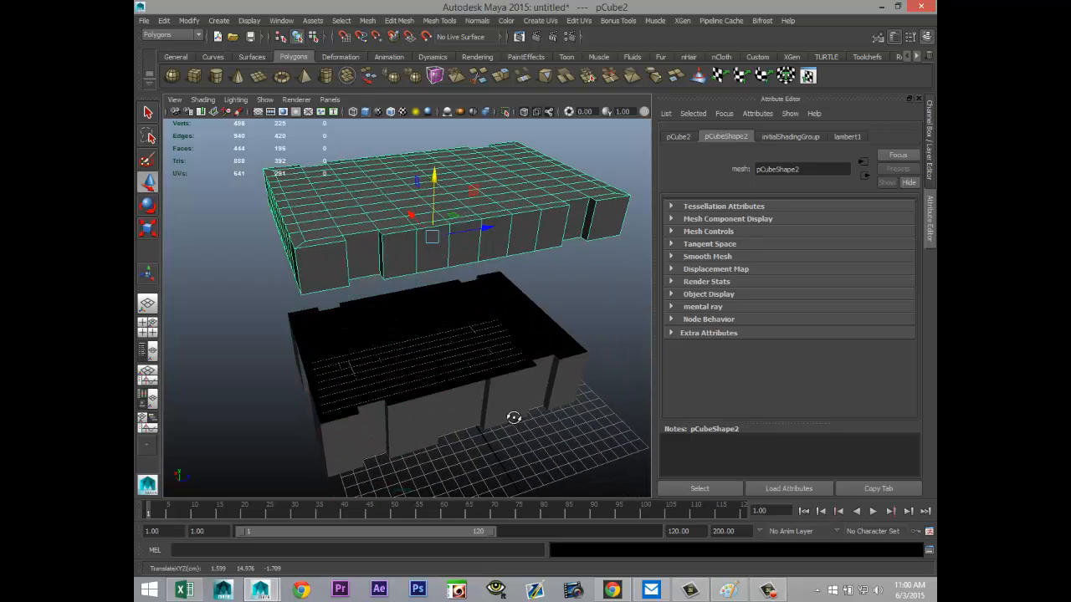
Step: Insert horizontal edge loops around the lower wall section, one close to its top rim and one close to its bottom edge
click(456, 397)
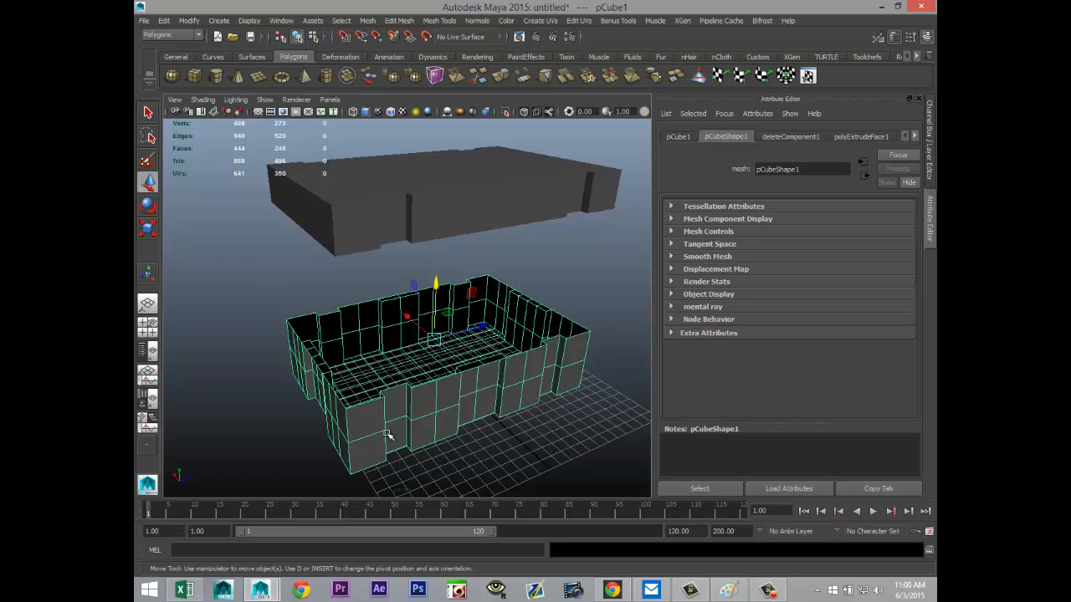
alt+drag(388, 434, 436, 429)
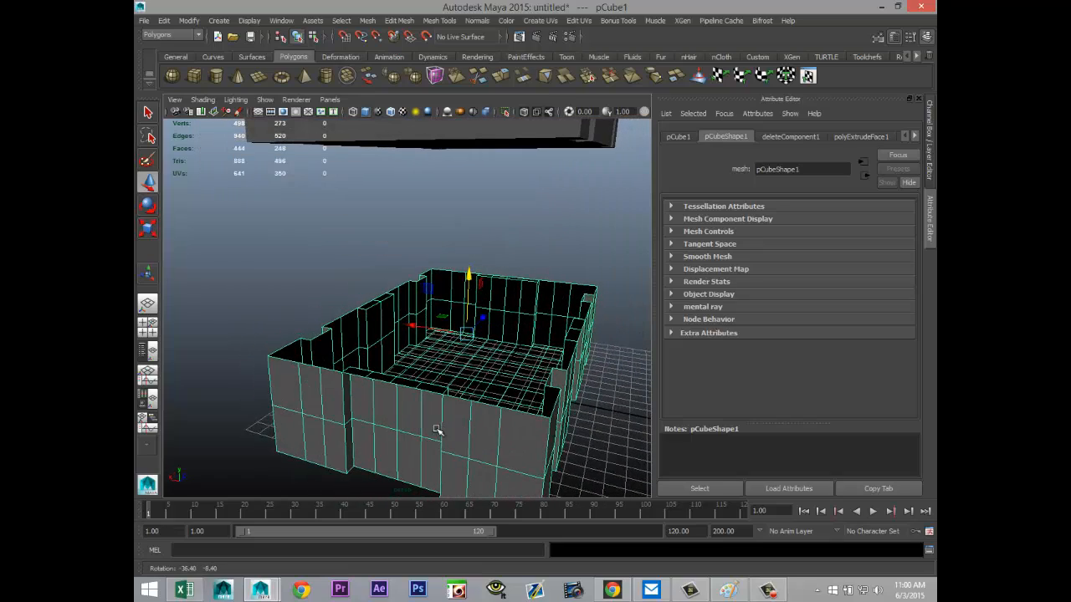
alt+drag(357, 445, 386, 387)
scroll(376, 417, up, 2)
click(399, 20)
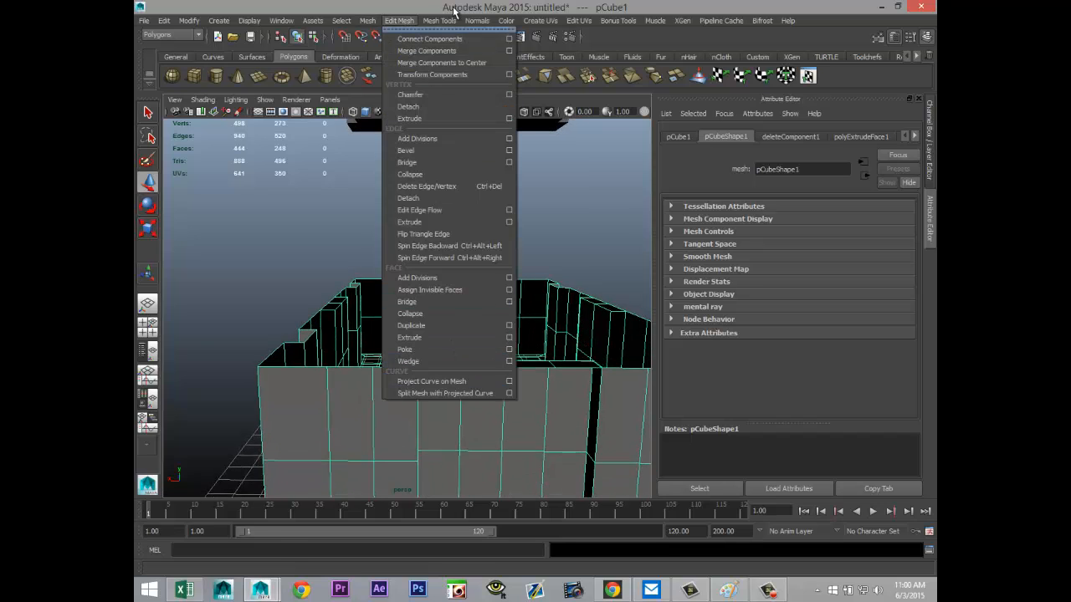
mouse_move(439, 20)
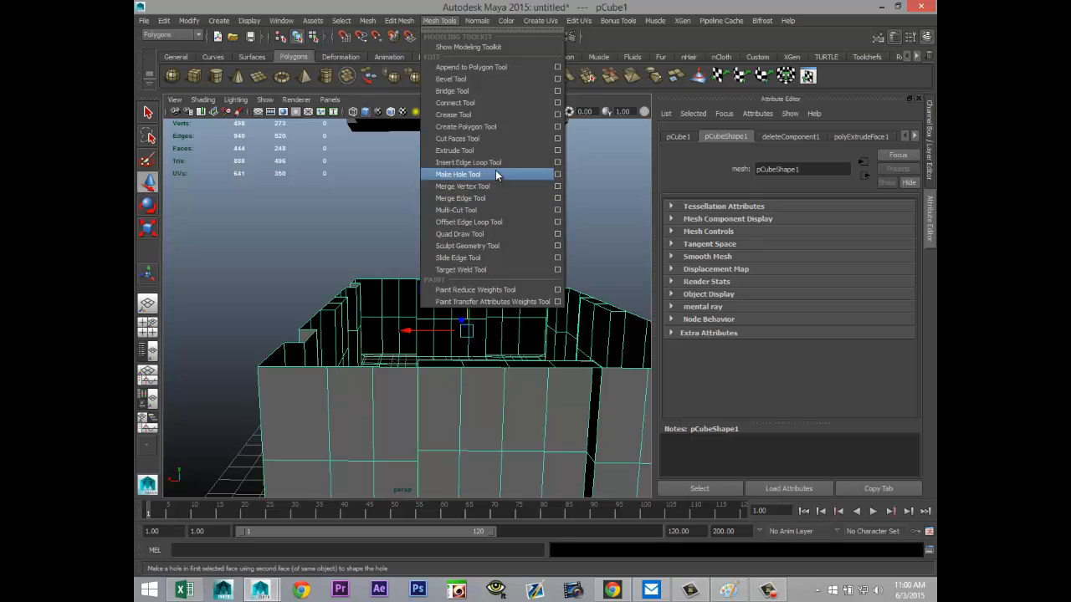
click(468, 162)
alt+drag(499, 409, 402, 363)
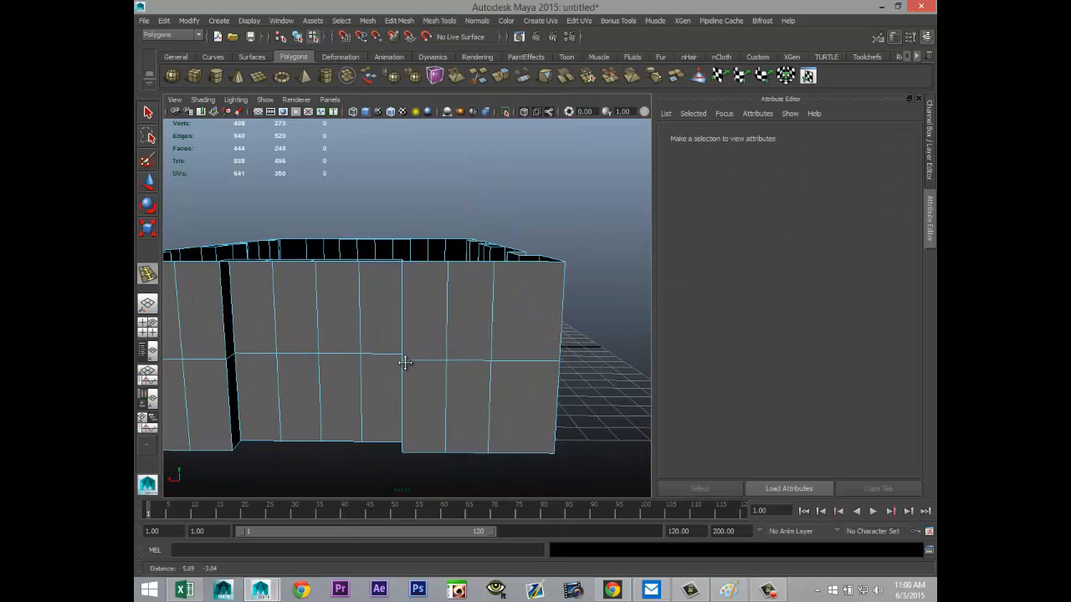
click(449, 269)
drag(446, 454, 450, 454)
Step: Insert vertical edge loops close to both outer corners of the short wall and beside both edges of its recess
drag(562, 266, 563, 266)
alt+drag(352, 366, 373, 317)
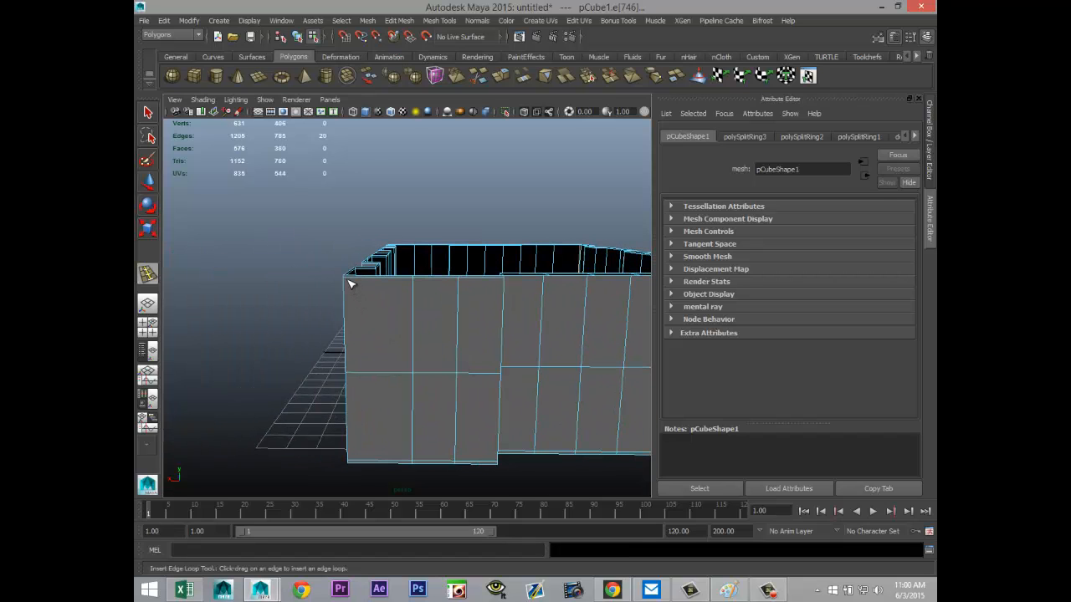
drag(350, 281, 350, 281)
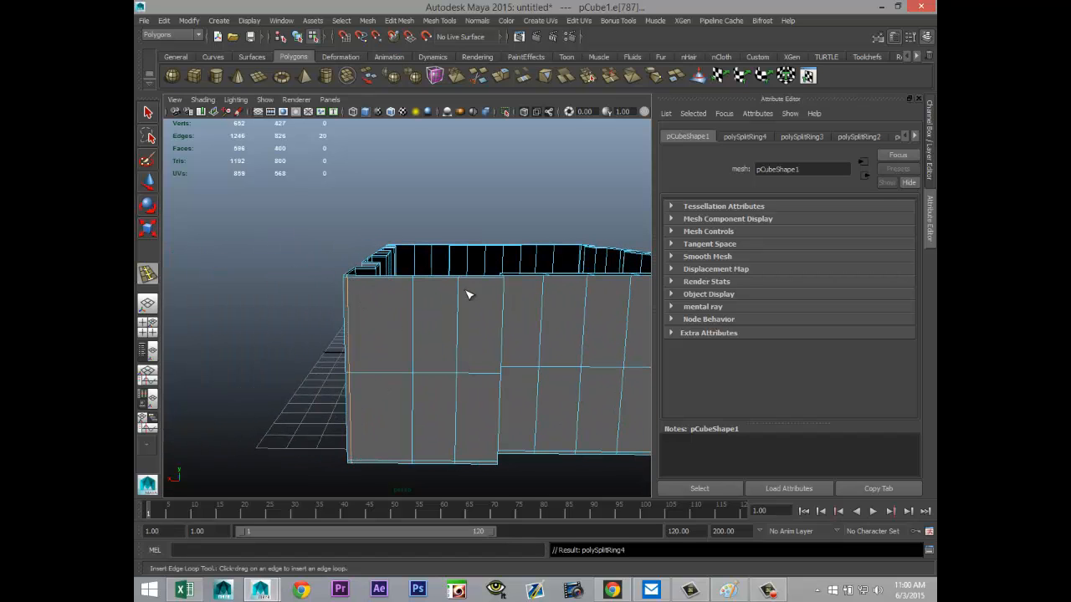
mouse_move(501, 282)
mouse_down()
mouse_move(360, 310)
mouse_move(494, 284)
mouse_move(486, 277)
mouse_move(486, 289)
mouse_up()
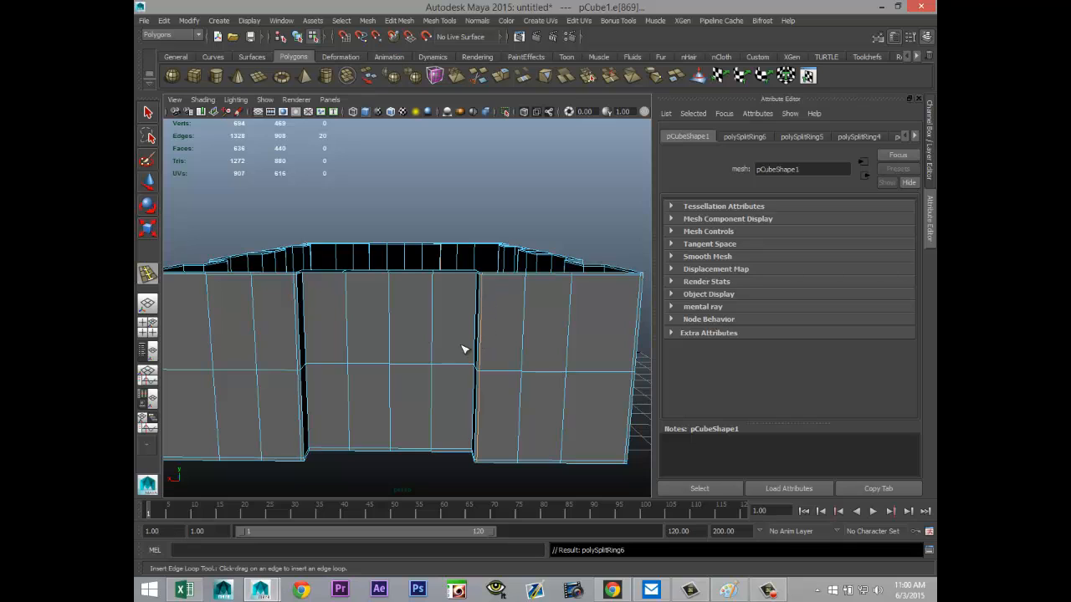
Step: Insert a further horizontal edge loop tight against the top rim at the short wall's recess
alt+drag(465, 349, 428, 365)
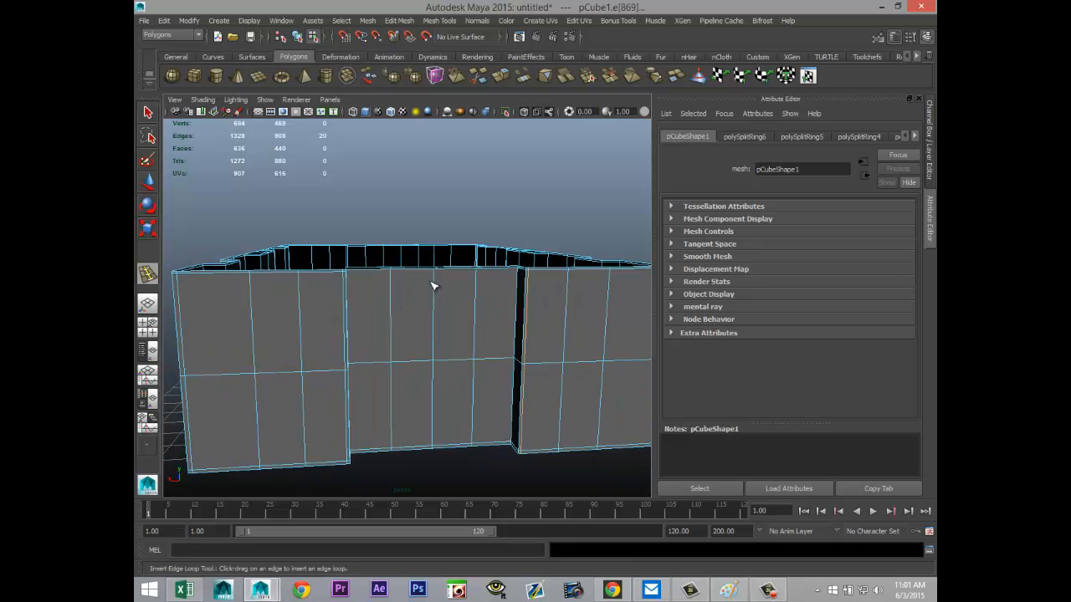
drag(435, 282, 437, 270)
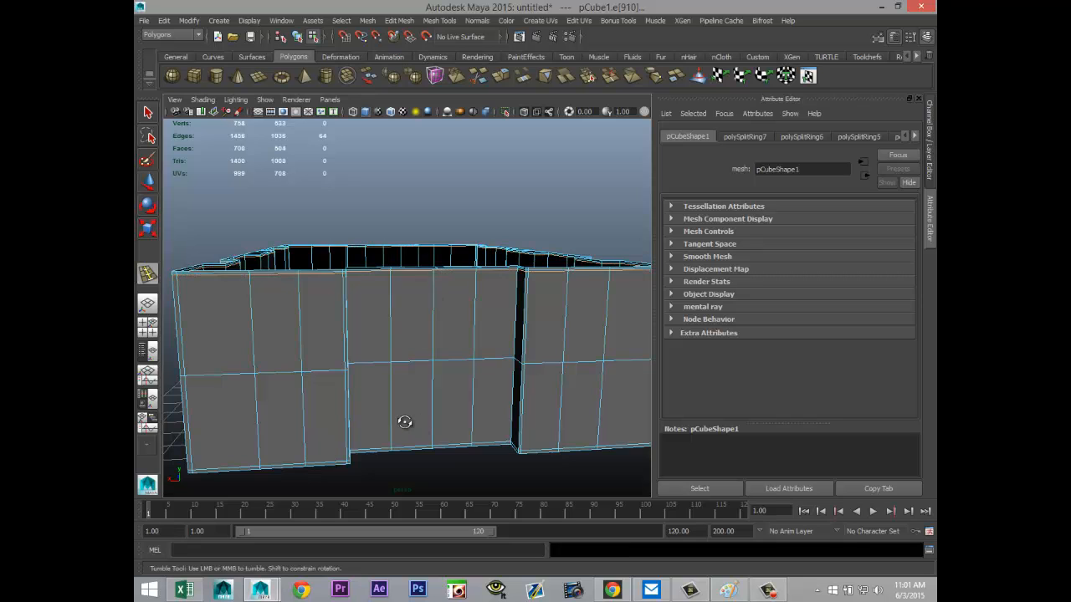
mouse_move(404, 423)
alt+mouse_down()
mouse_move(493, 421)
mouse_move(413, 430)
alt+mouse_up()
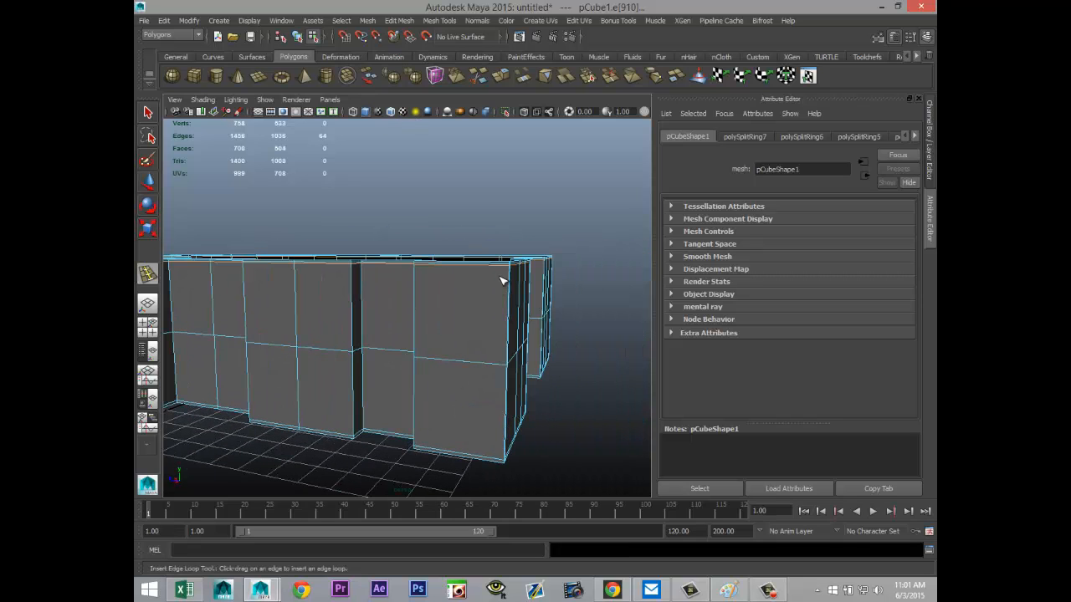
Step: Insert vertical edge loops close to both ends of the lower section's long wall and beside both edges of its first inner projecting panel
drag(508, 266, 504, 277)
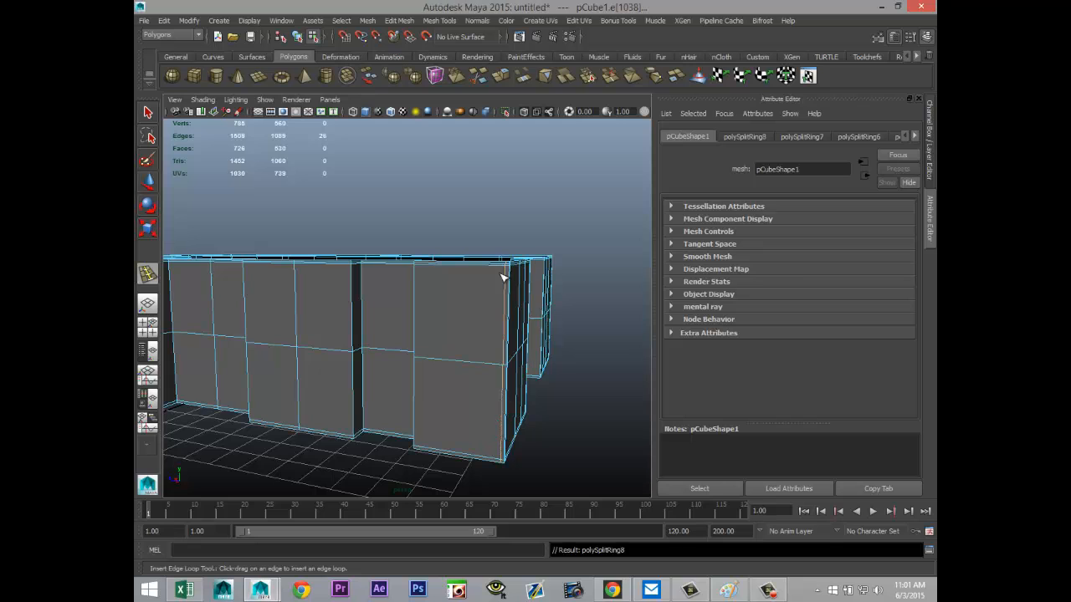
alt+drag(262, 368, 368, 339)
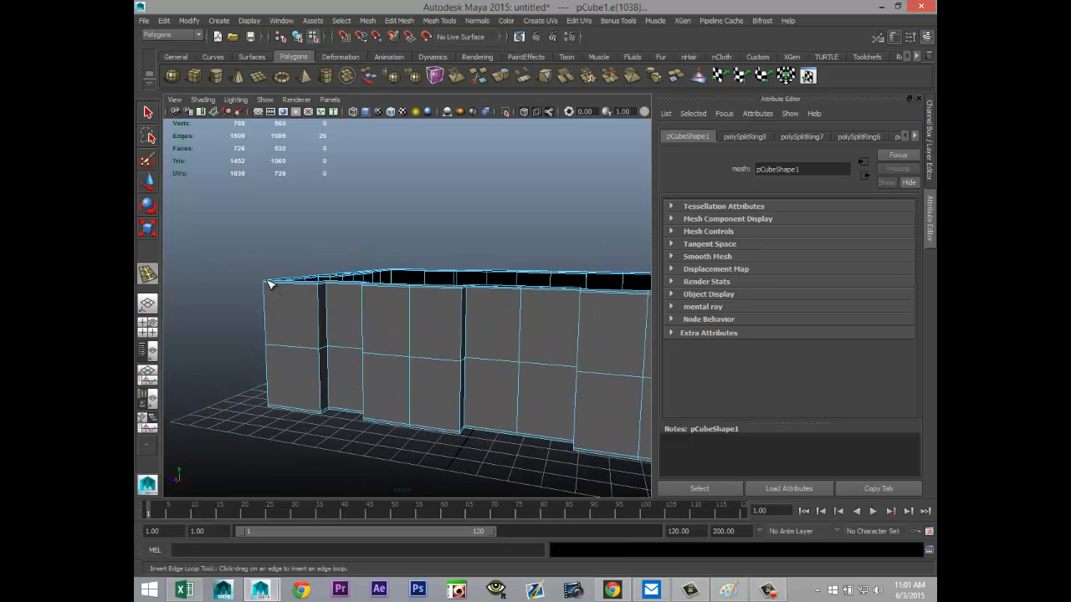
drag(268, 287, 268, 288)
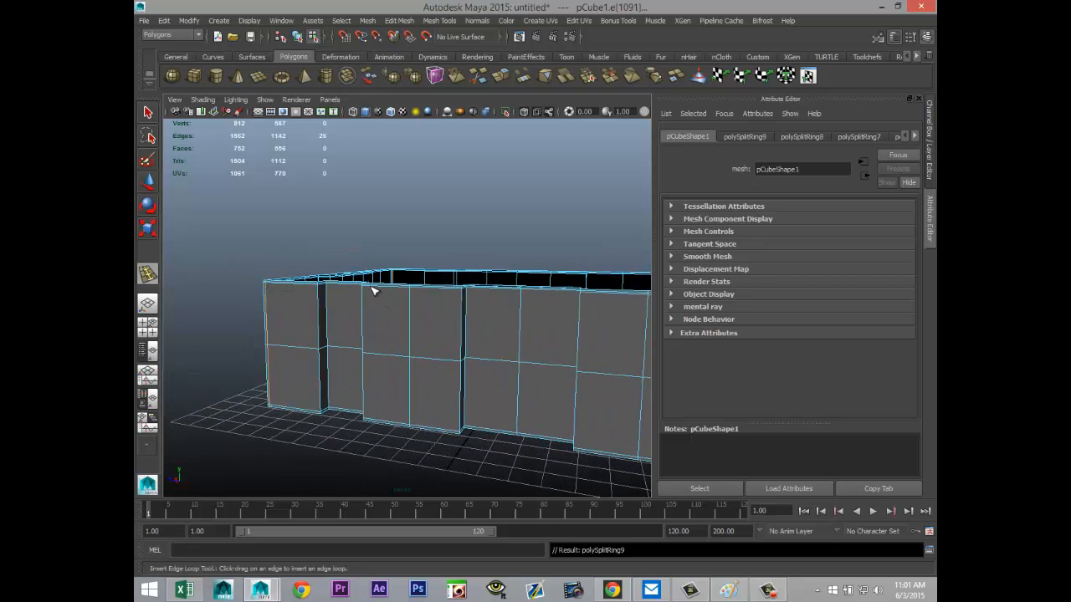
drag(373, 290, 378, 297)
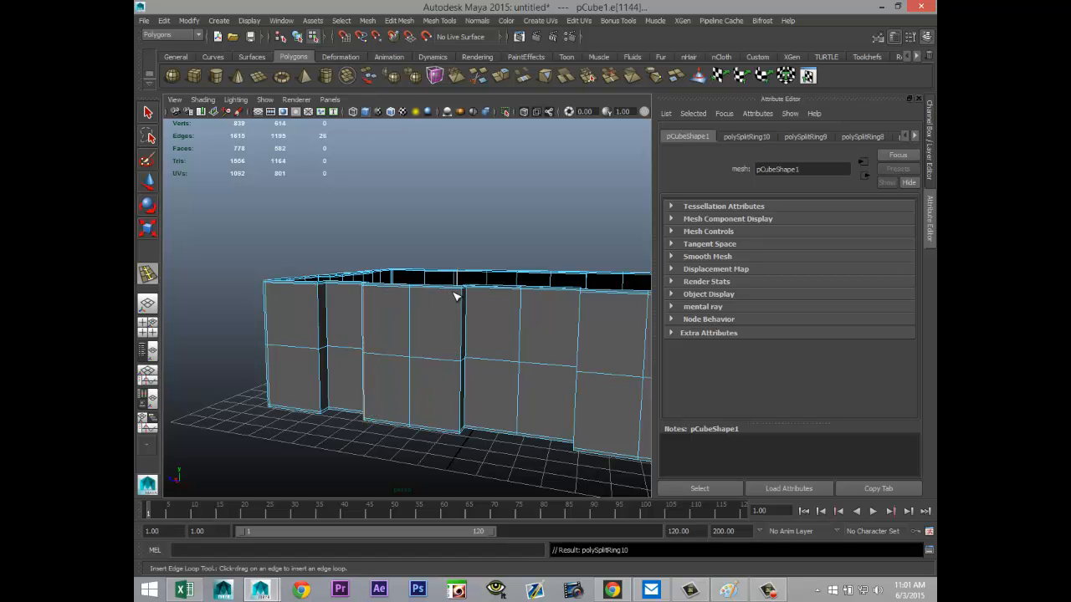
drag(459, 291, 460, 291)
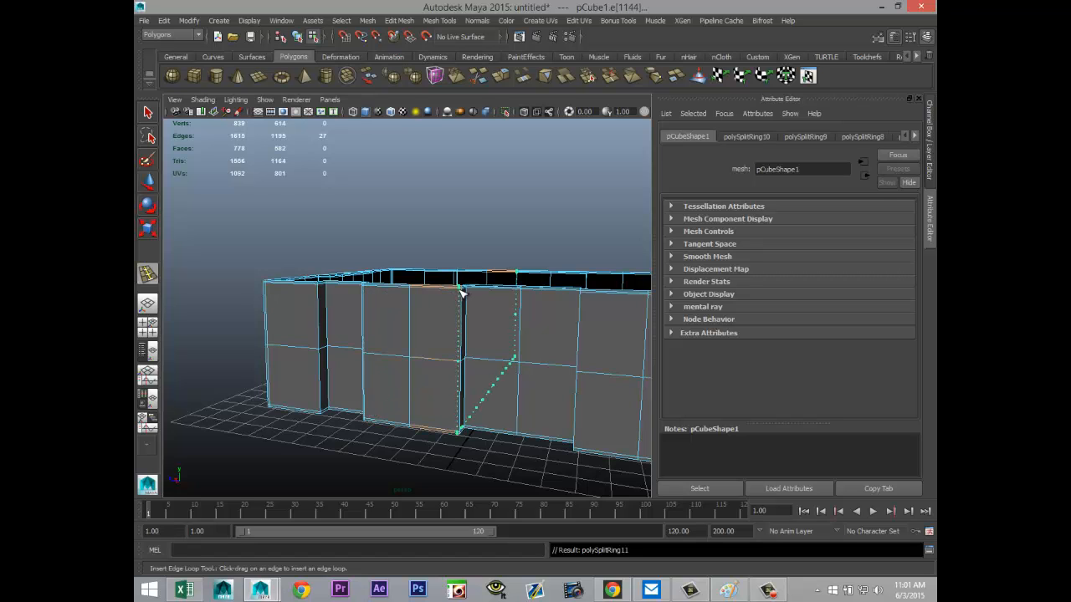
alt+drag(462, 331, 450, 302)
Step: Insert vertical edge loops beside the remaining recess and panel edges along the lower section's long walls
drag(566, 307, 574, 308)
alt+drag(590, 365, 430, 345)
mouse_move(434, 404)
alt+mouse_down()
mouse_move(416, 411)
mouse_move(418, 421)
mouse_move(432, 409)
alt+mouse_up()
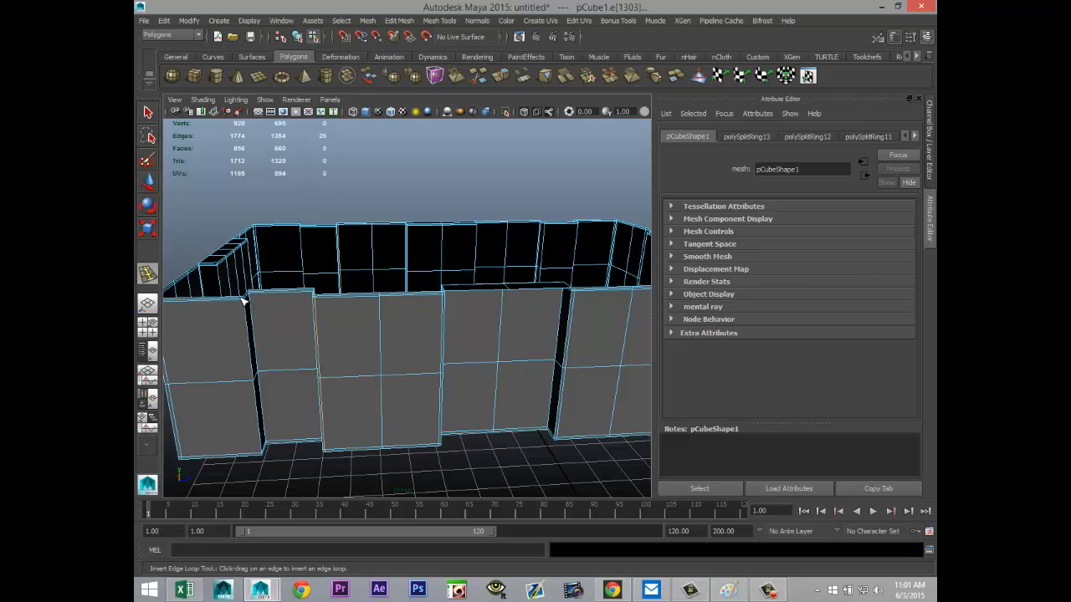
drag(243, 300, 242, 299)
alt+drag(406, 397, 345, 419)
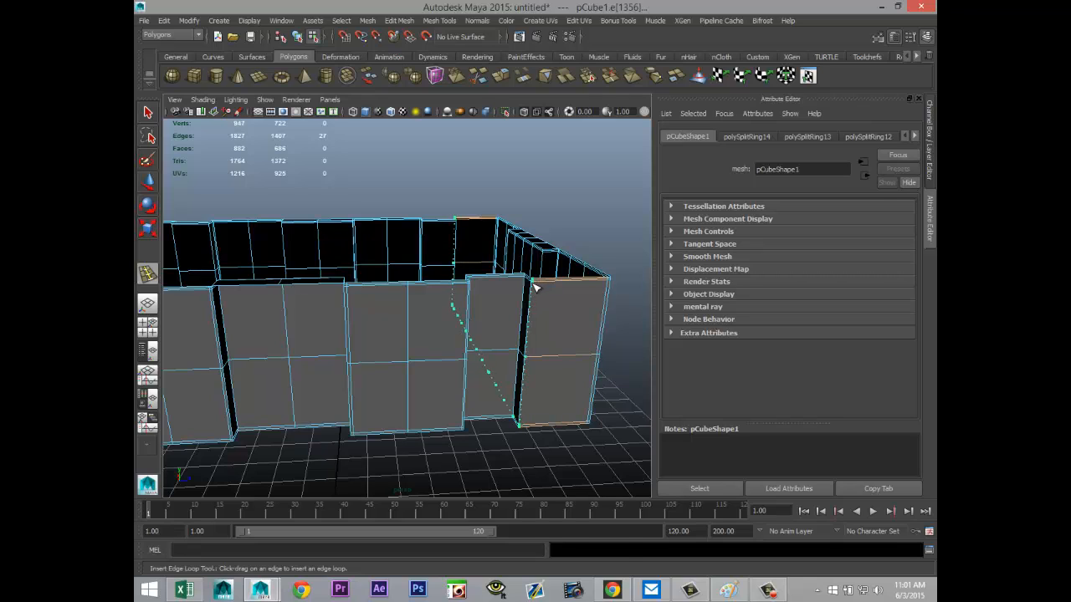
drag(535, 287, 520, 349)
Step: Return to object selection and display the lower wall section with smooth mesh preview
key(q)
right_drag(506, 309, 544, 294)
key(F8)
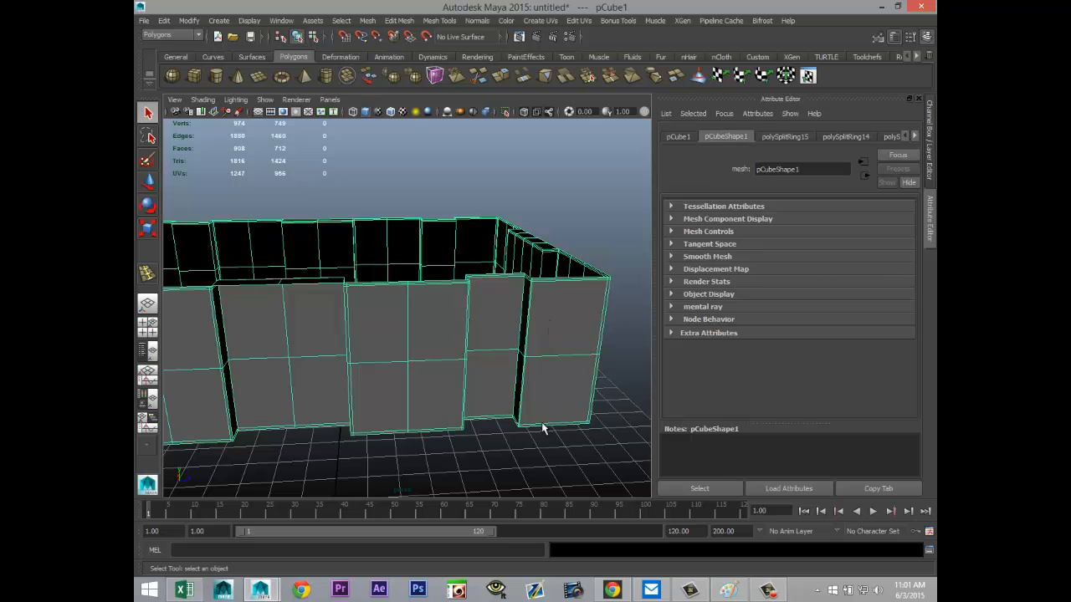
key(3)
click(464, 456)
scroll(440, 454, down, 5)
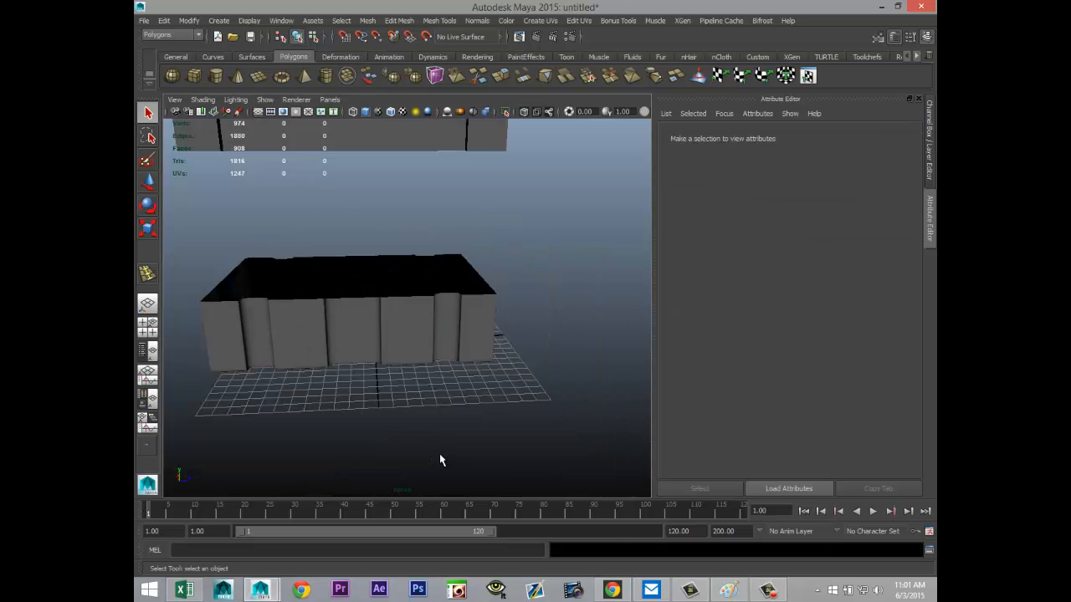
scroll(439, 454, up, 3)
alt+drag(338, 450, 437, 376)
Step: Insert horizontal edge loops around the raised upper section, one close to its top edge and one close to its bottom edge
click(456, 285)
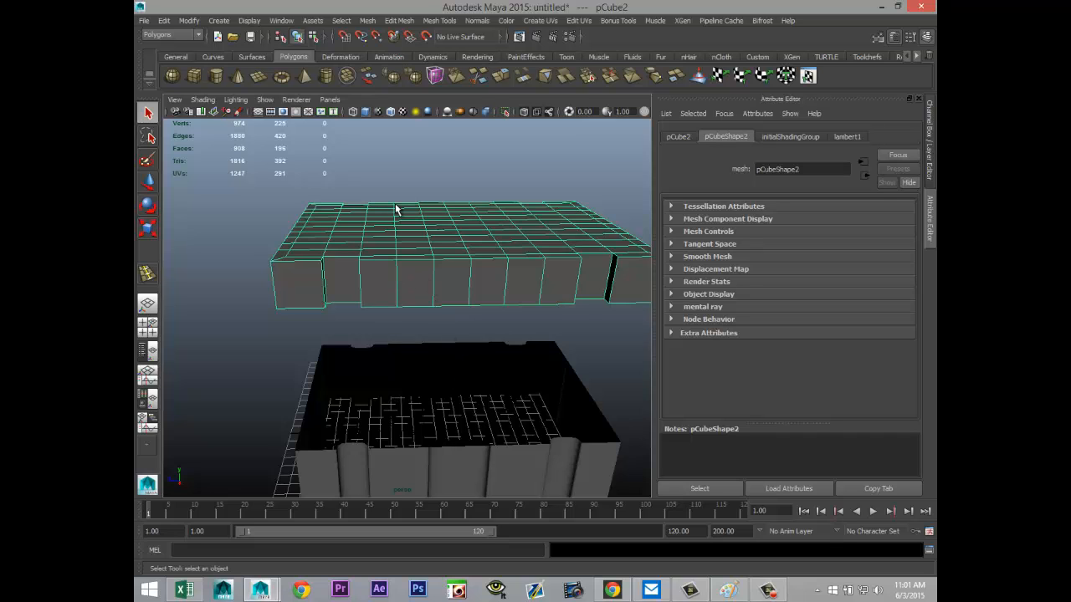
click(438, 20)
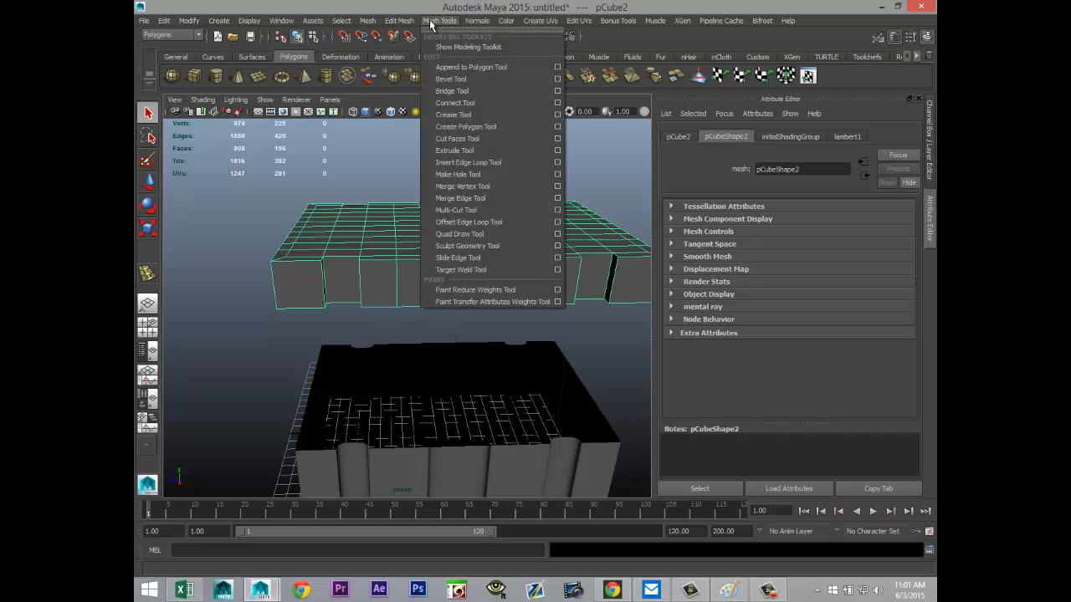
click(495, 165)
scroll(361, 283, up, 3)
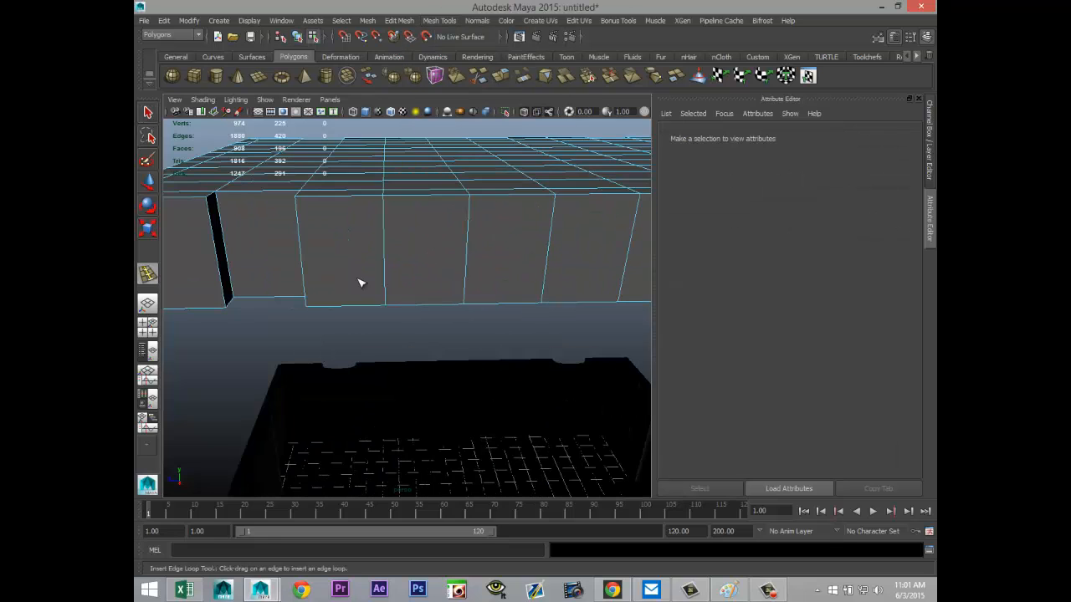
click(298, 196)
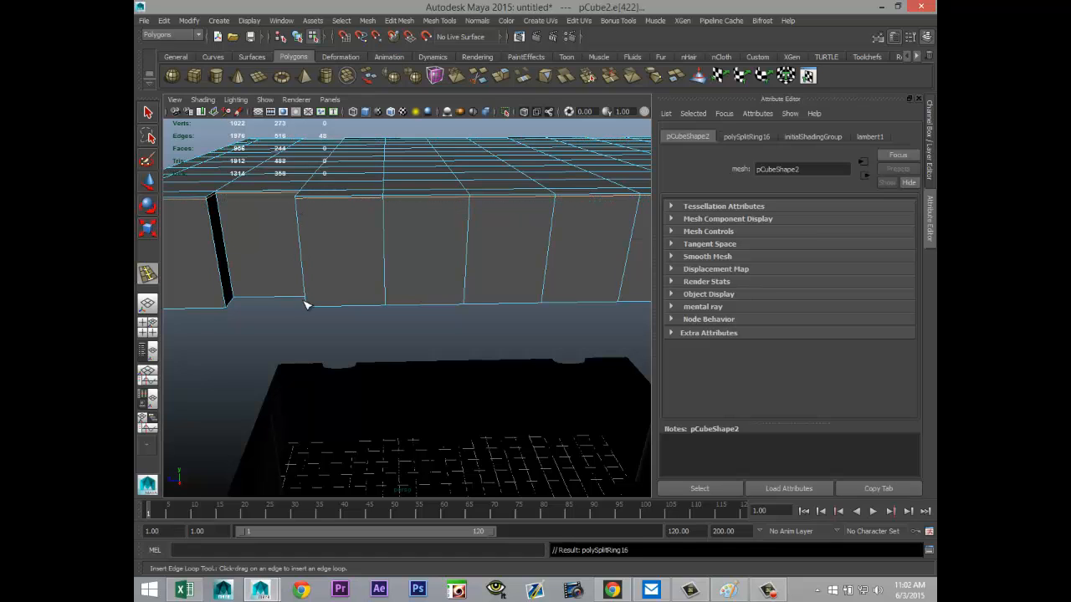
drag(307, 305, 308, 306)
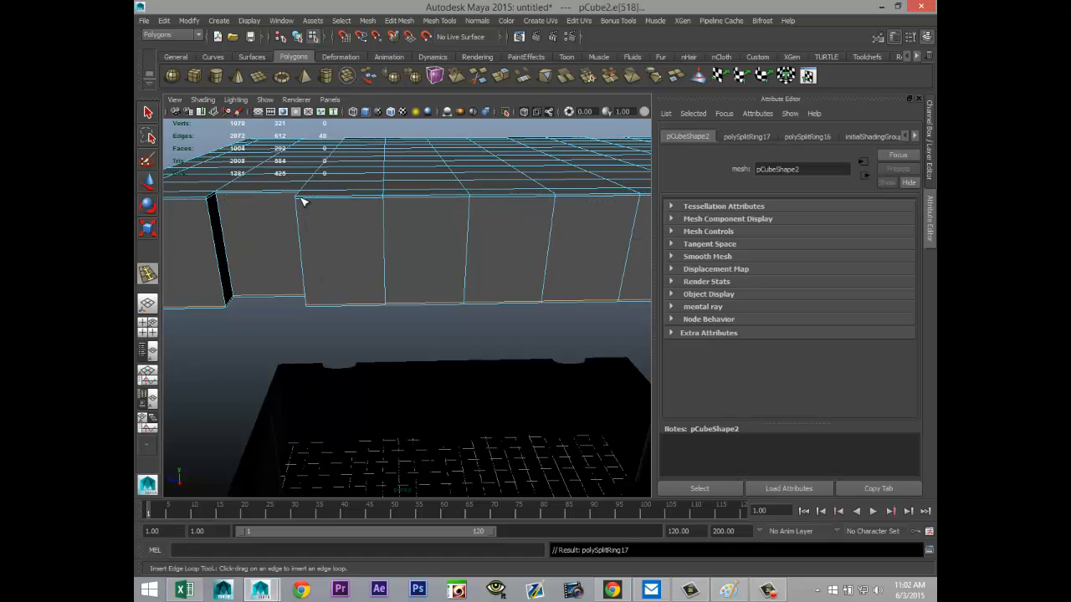
Step: Insert edge loops on the upper section beside the edges of both long-side recesses and close to its outer corners
drag(302, 201, 299, 199)
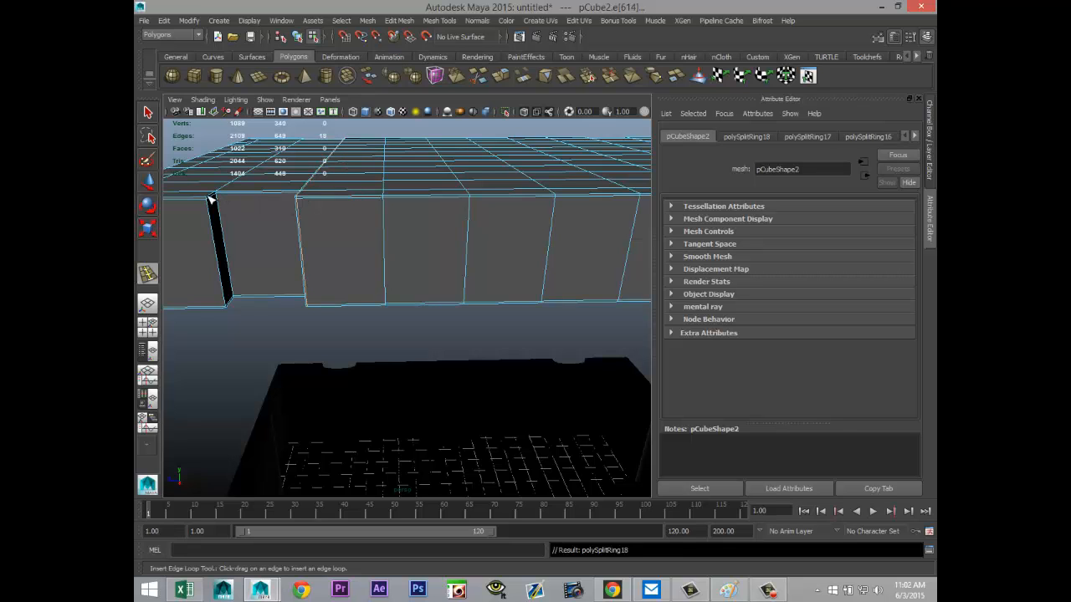
drag(208, 201, 207, 201)
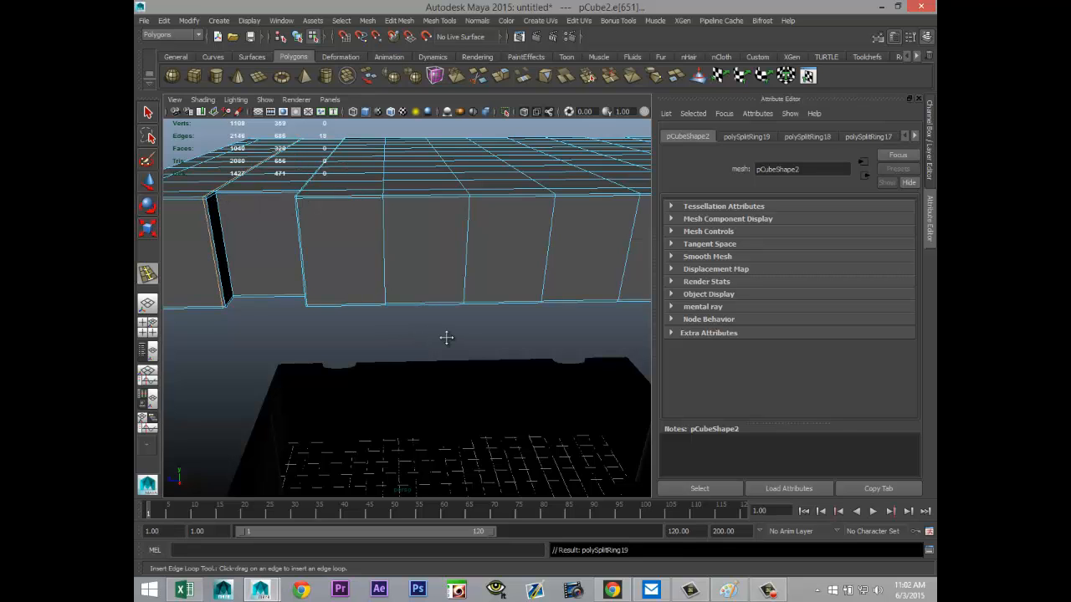
alt+drag(446, 337, 250, 280)
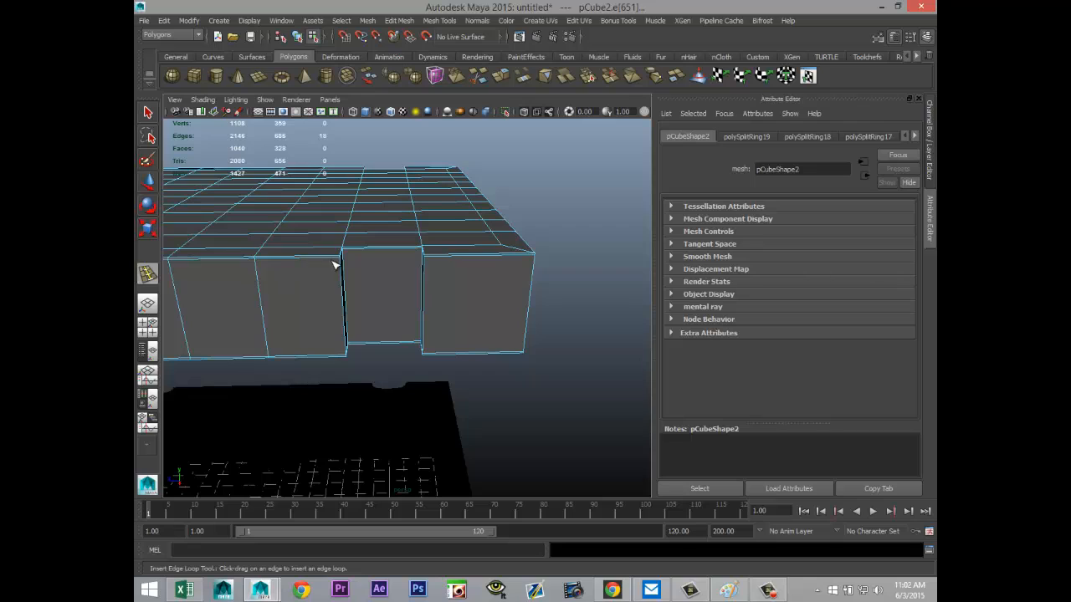
drag(341, 259, 342, 259)
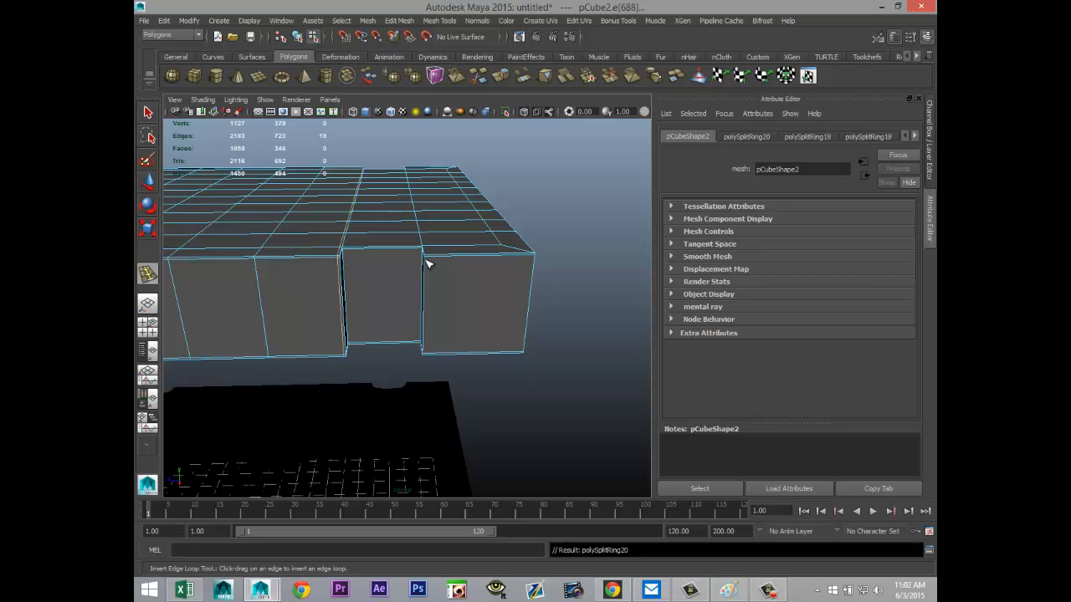
drag(428, 255, 428, 257)
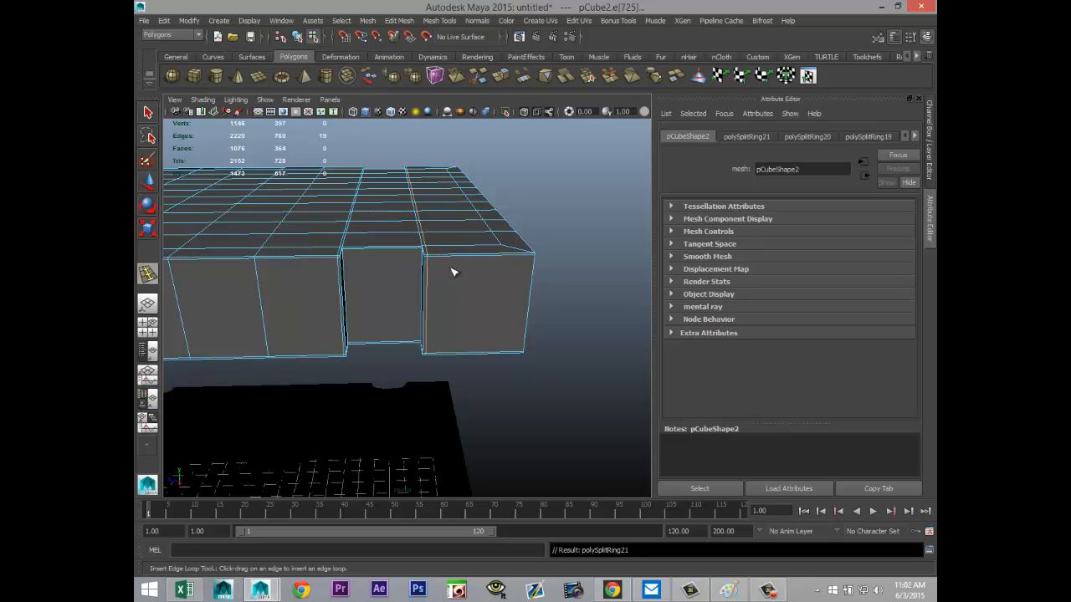
click(534, 256)
alt+drag(540, 267, 285, 296)
alt+middle_drag(410, 373, 285, 360)
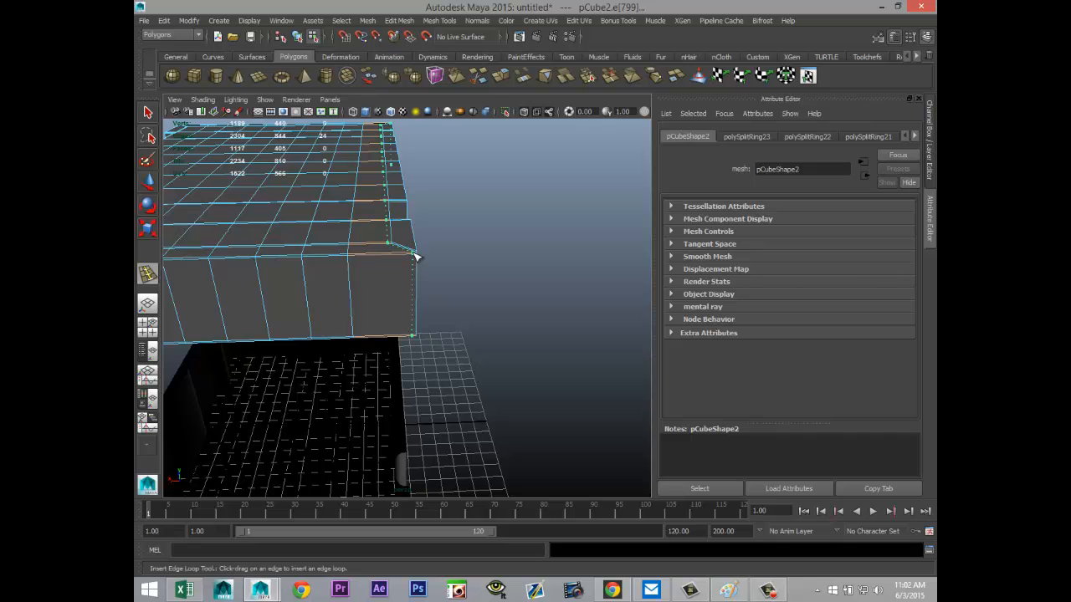
drag(416, 258, 418, 265)
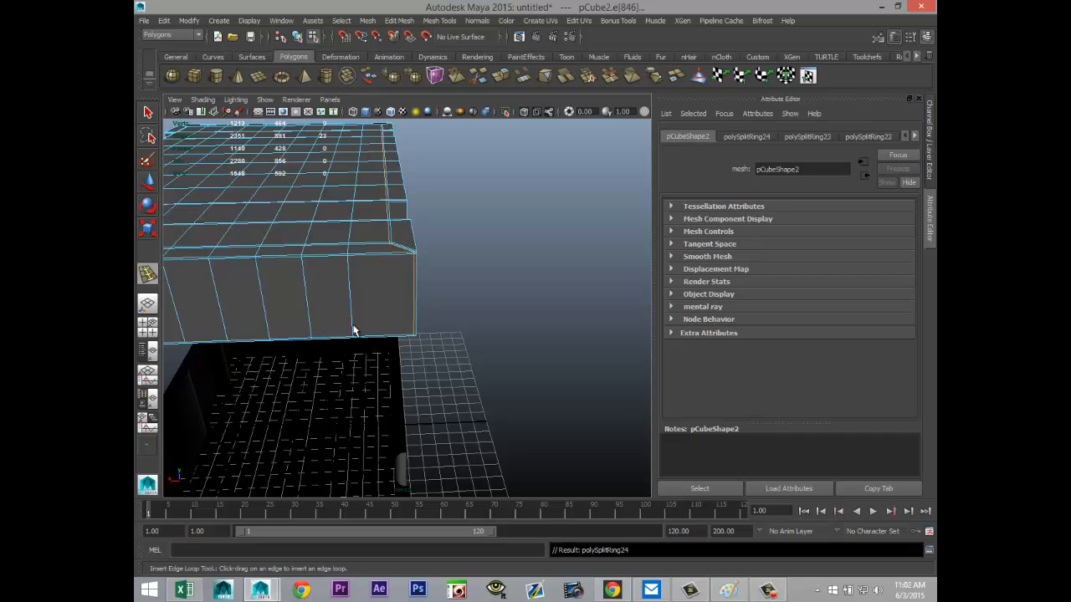
Step: Return to object selection and display the upper section with smooth mesh preview
key(q)
right_drag(392, 275, 388, 260)
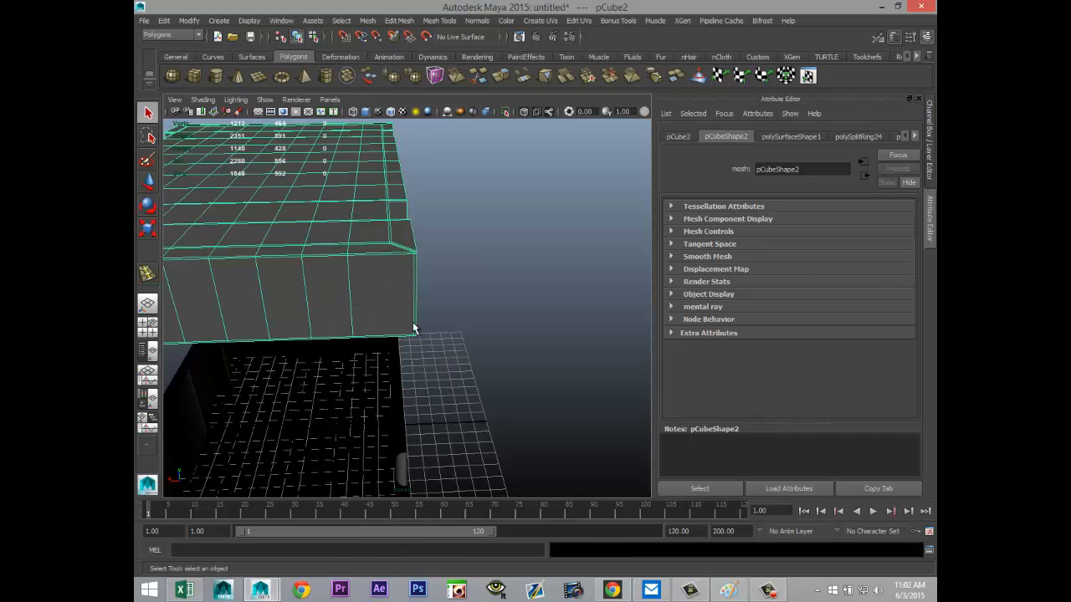
scroll(425, 335, down, 8)
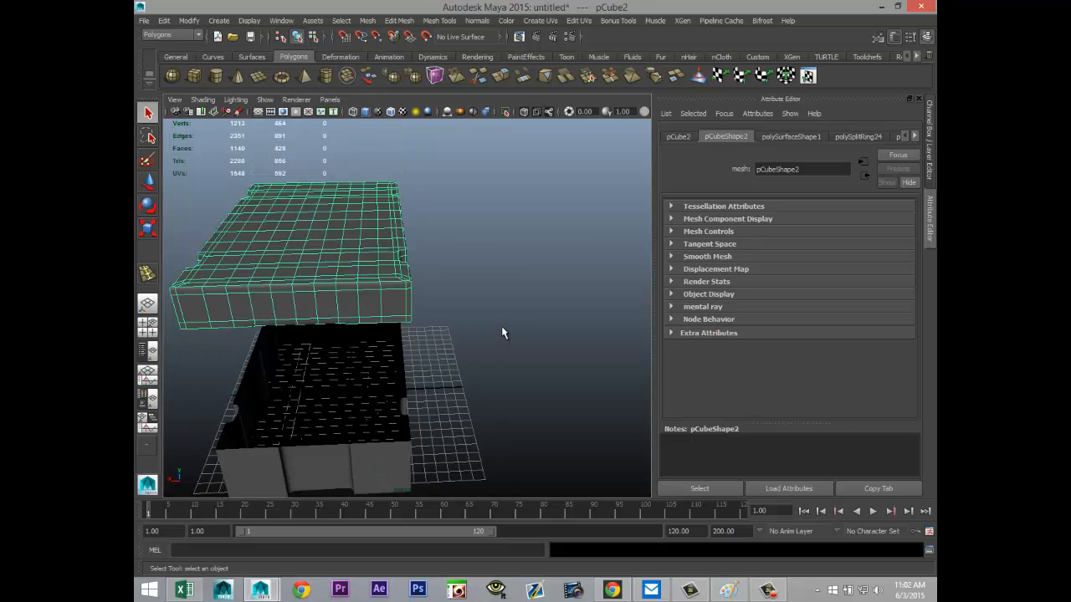
alt+drag(502, 330, 430, 349)
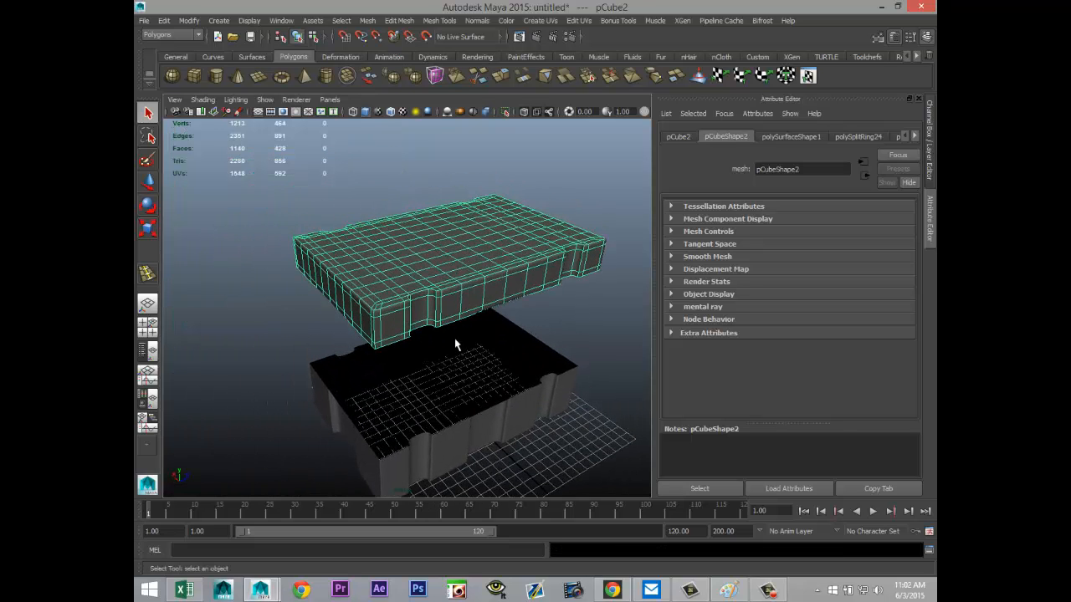
Step: Lower the upper section in Y until it rests on the lower walls, fine-tuning its height in the front view
key(w)
drag(450, 228, 452, 333)
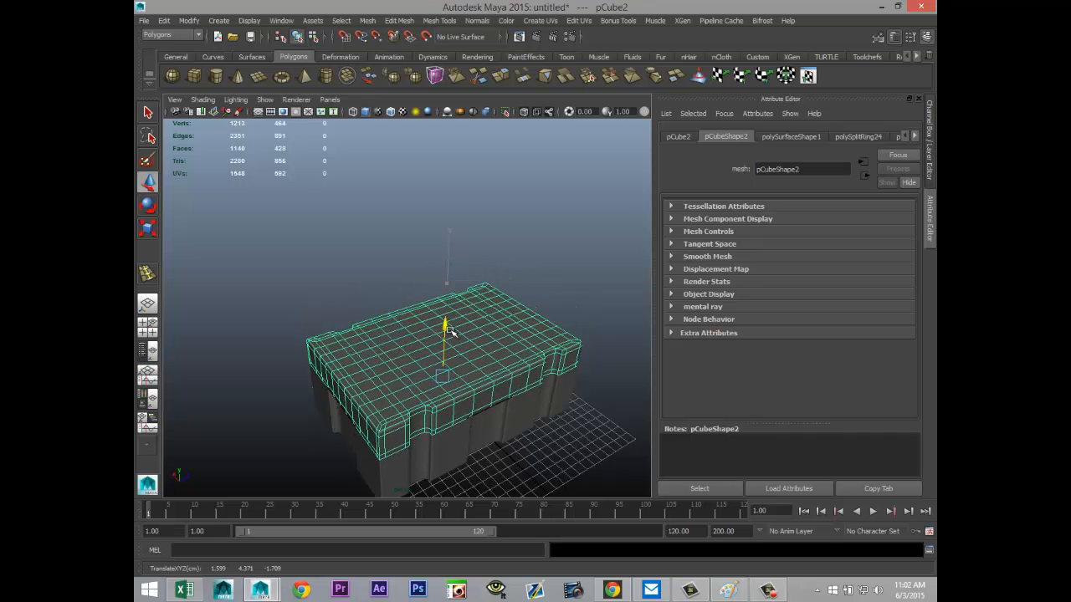
click(147, 324)
key(space)
key(f)
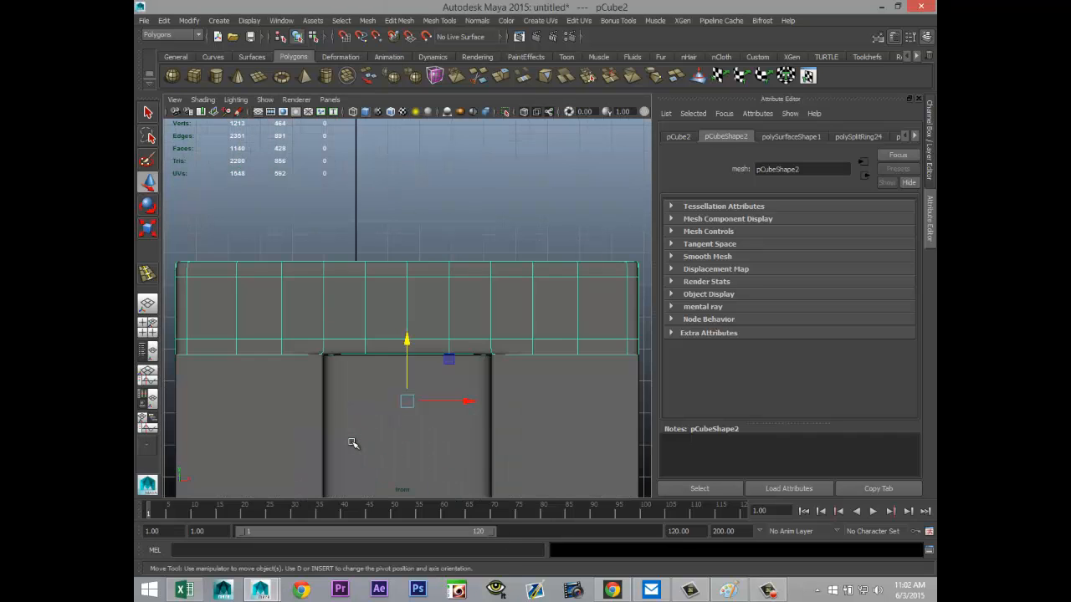
drag(412, 335, 407, 340)
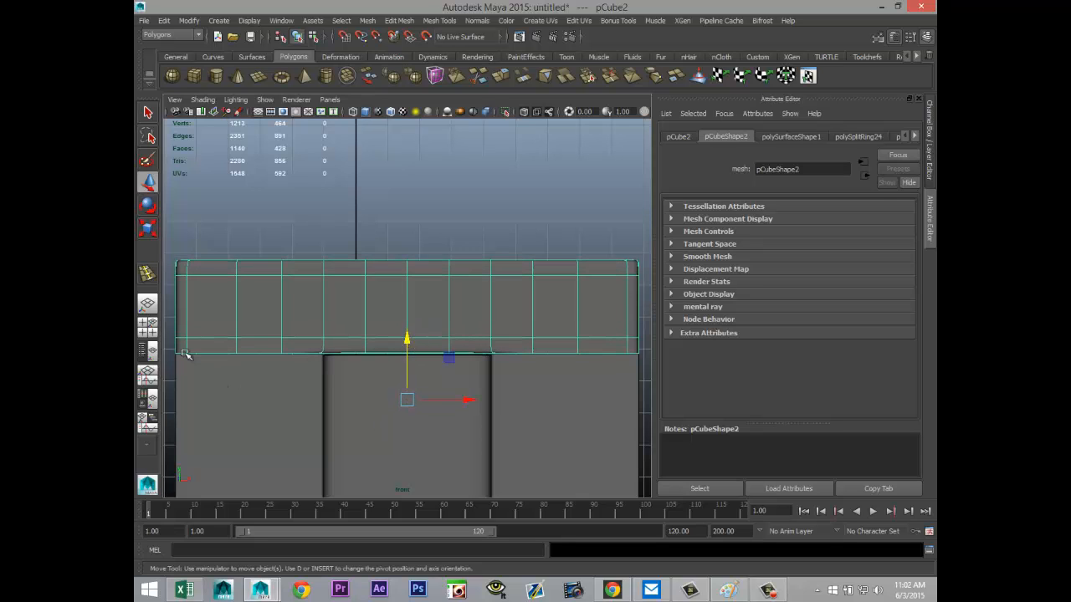
click(147, 324)
key(space)
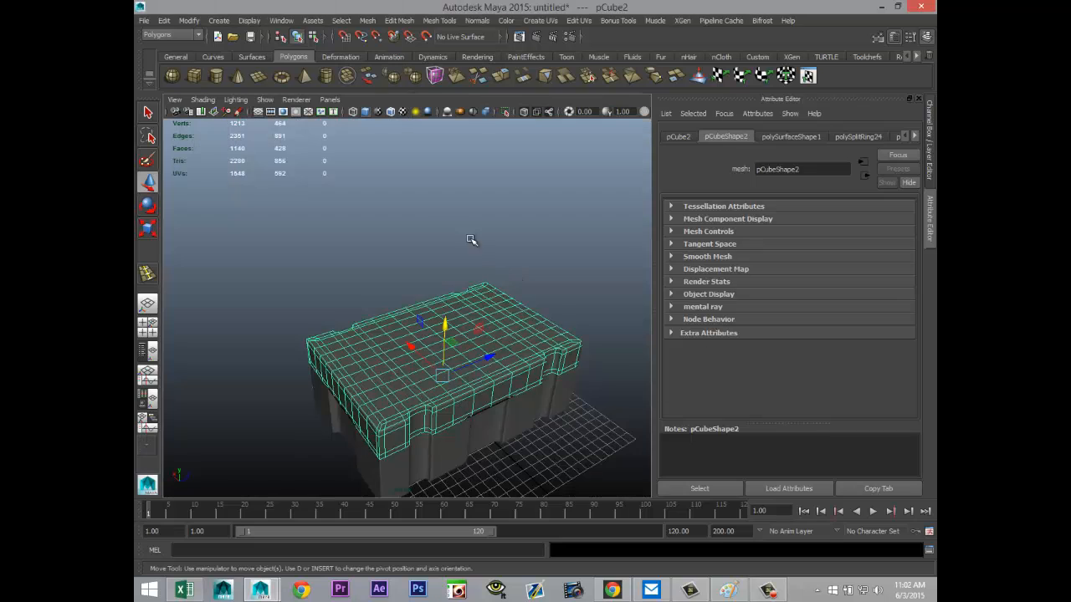
Step: Select two one-face-wide strips across the upper section's roof, each eight faces long and in line with the long-side recesses
click(423, 235)
alt+drag(353, 325, 376, 323)
alt+middle_drag(375, 322, 395, 184)
alt+drag(307, 272, 408, 258)
alt+middle_drag(244, 294, 390, 304)
alt+drag(390, 305, 323, 412)
click(408, 379)
right_drag(332, 408, 335, 336)
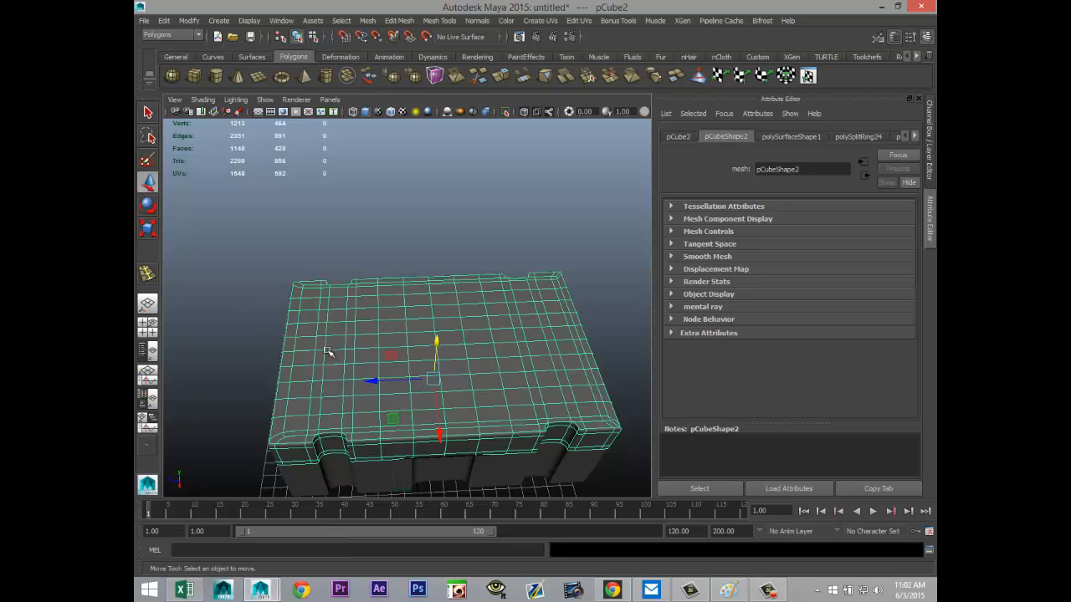
click(333, 407)
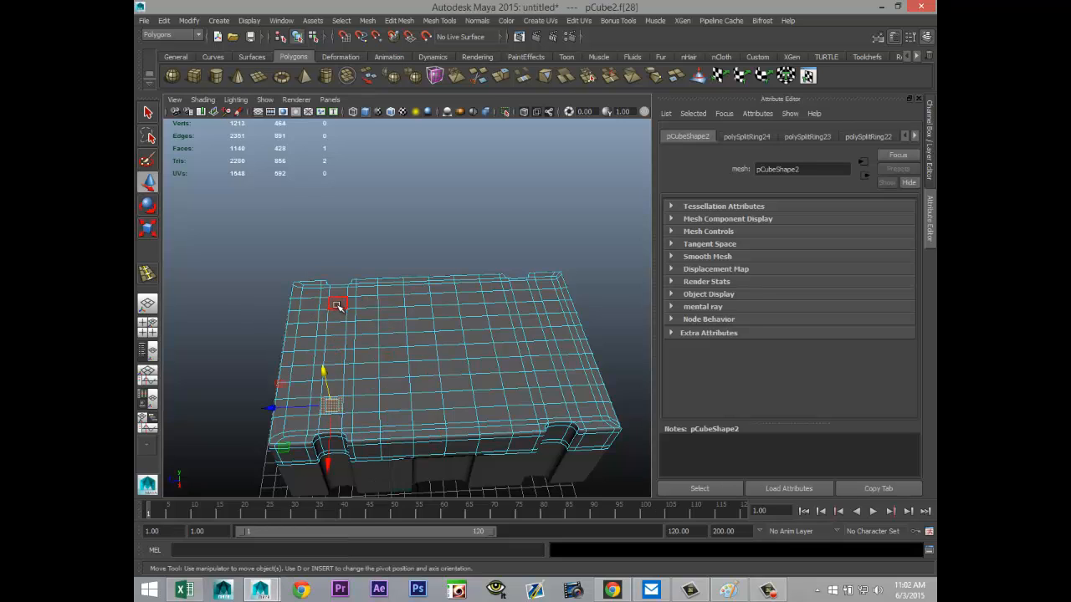
shift+double_click(337, 306)
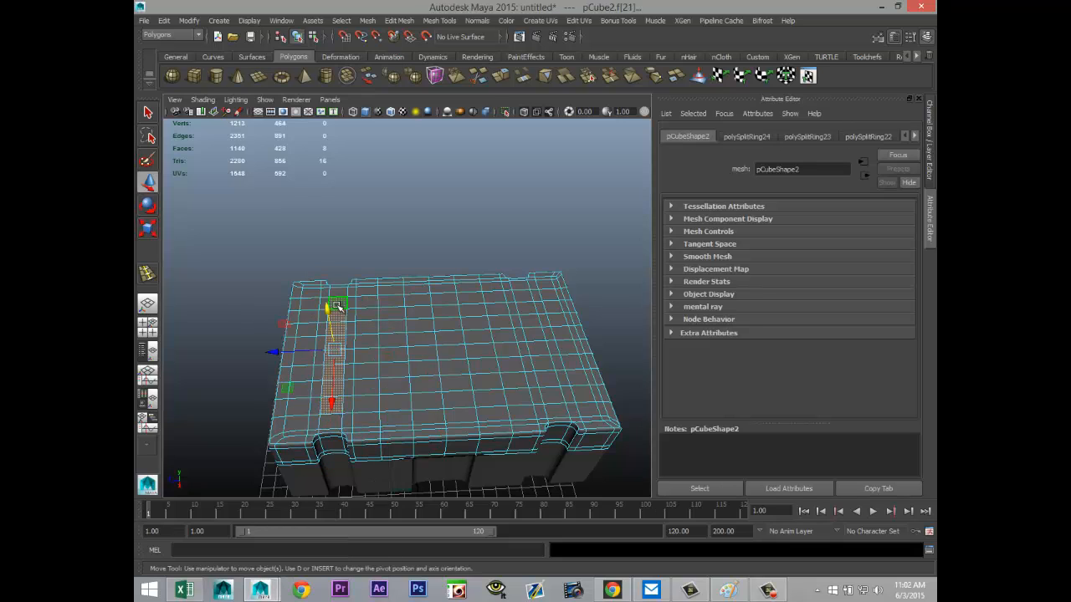
shift+click(522, 298)
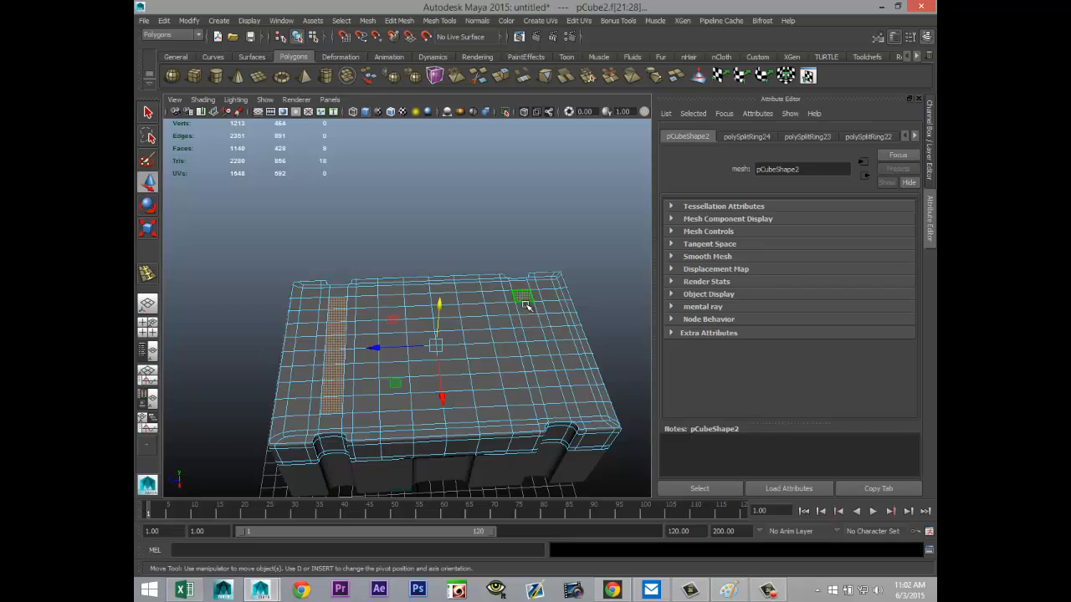
shift+double_click(552, 395)
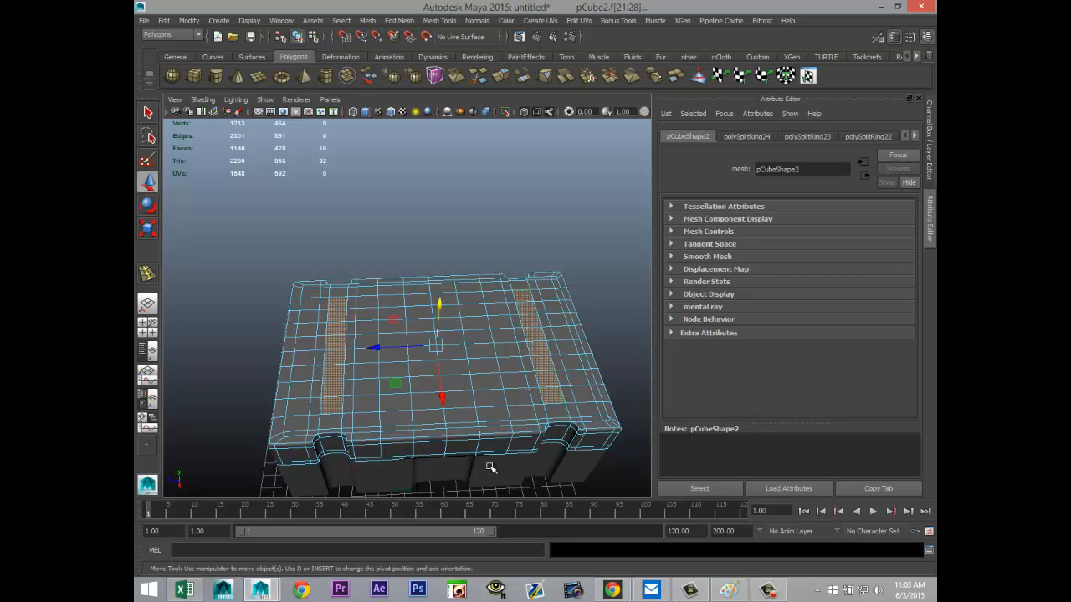
Step: Add a central strip two faces wide and eight faces long to the roof face selection
shift+click(425, 431)
shift+click(452, 299)
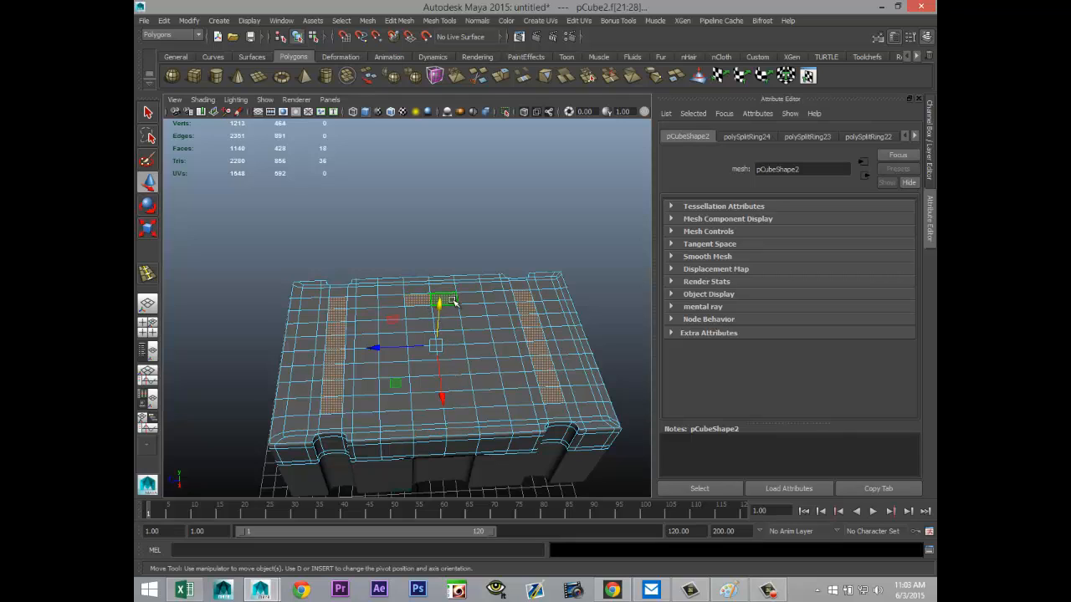
shift+double_click(463, 402)
shift+click(421, 402)
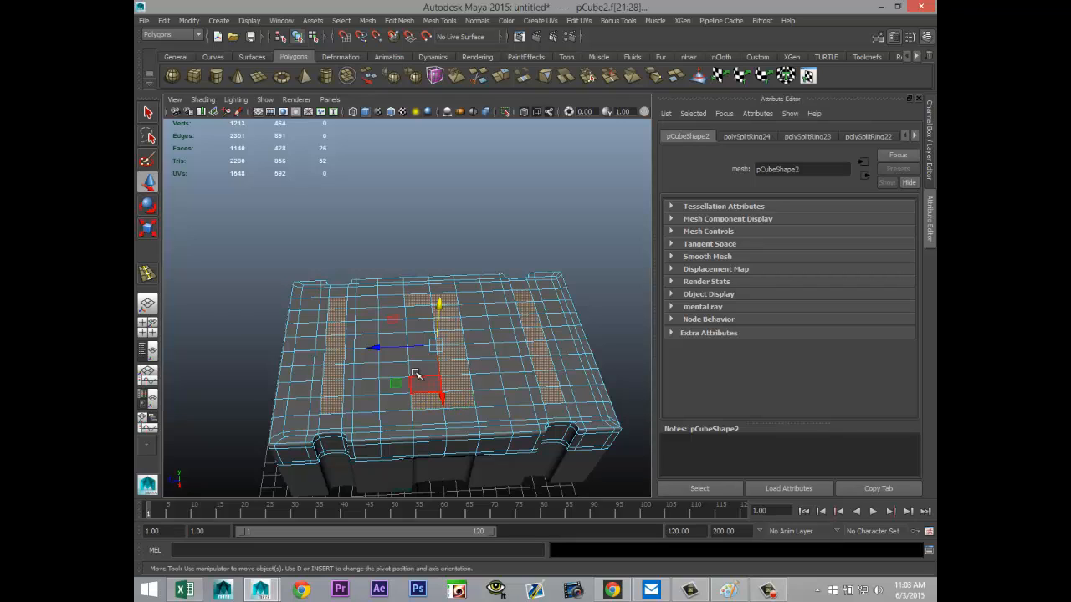
shift+double_click(424, 308)
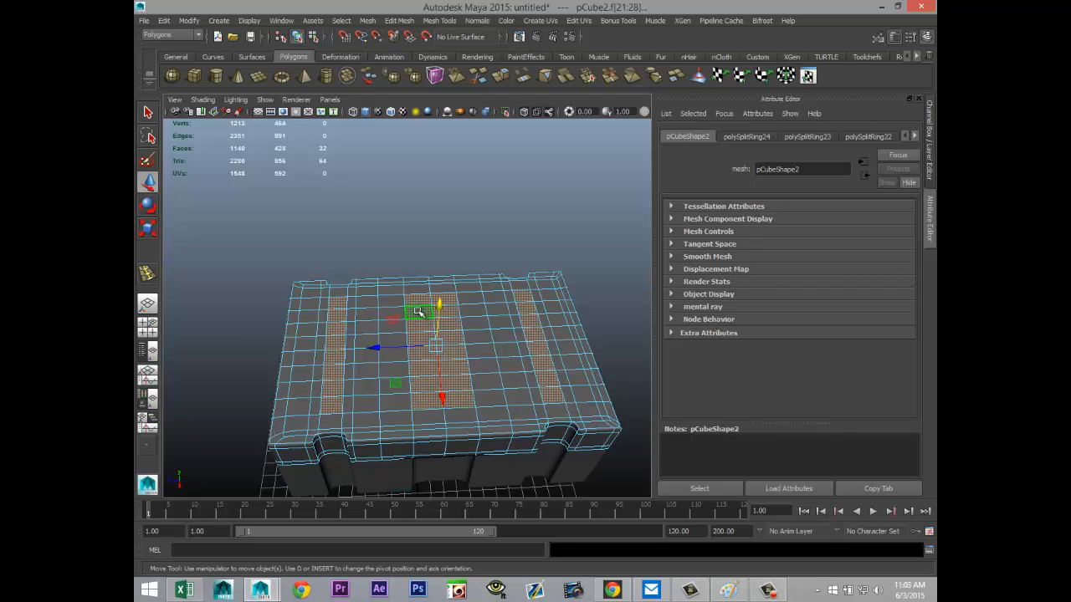
Step: Extrude the selected roof strips, raise the new faces slightly in Y and clear the face selection
click(399, 20)
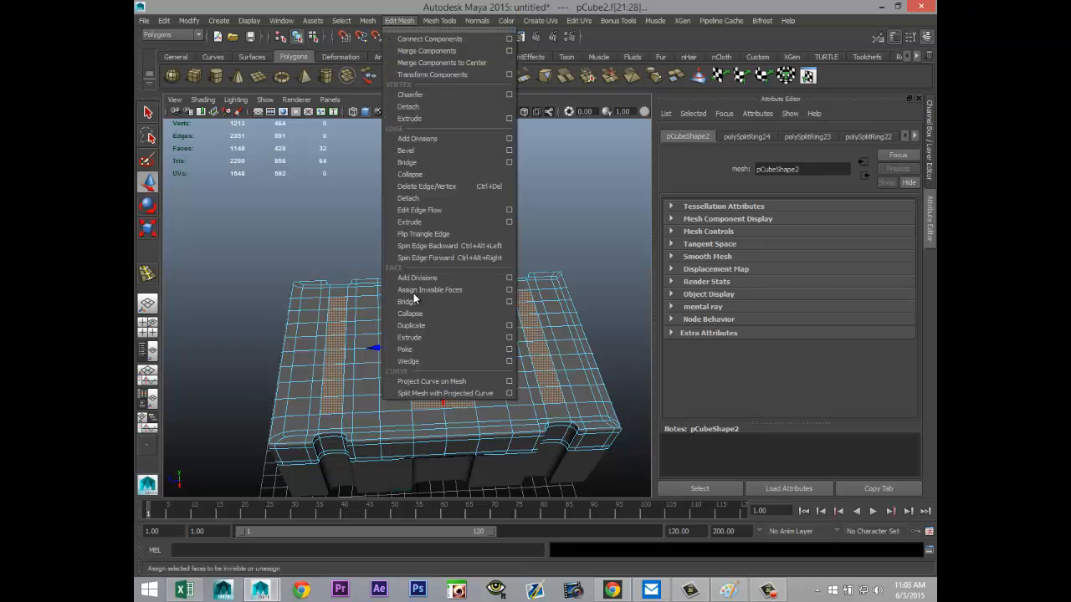
click(425, 338)
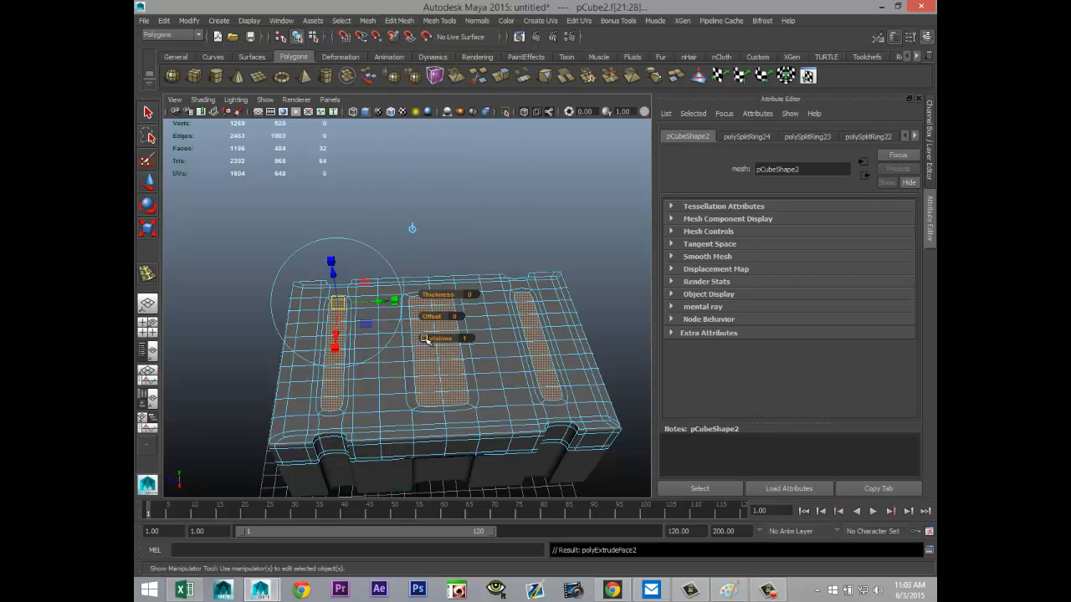
key(w)
drag(441, 304, 444, 302)
click(409, 220)
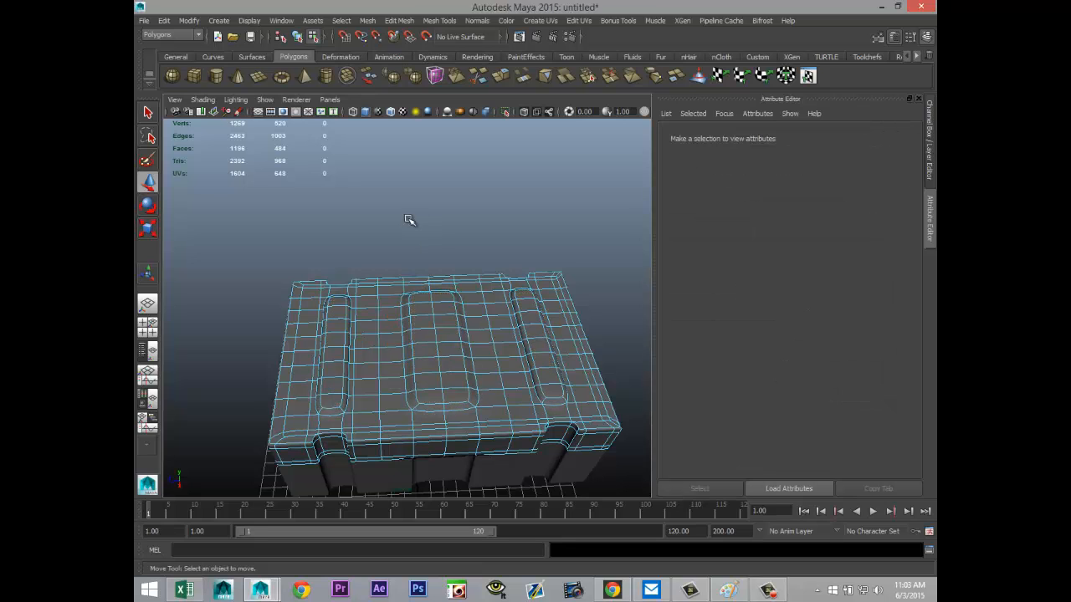
Step: Return to object selection and deselect the upper section to check its raised roof strips in smooth preview
alt+drag(299, 311, 306, 222)
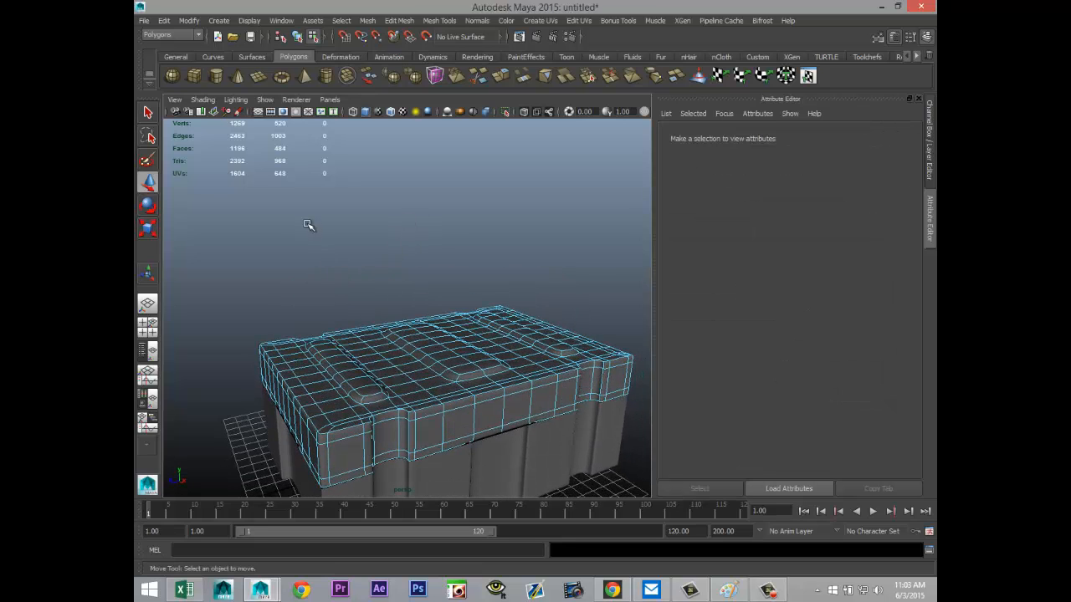
right_drag(521, 466, 574, 296)
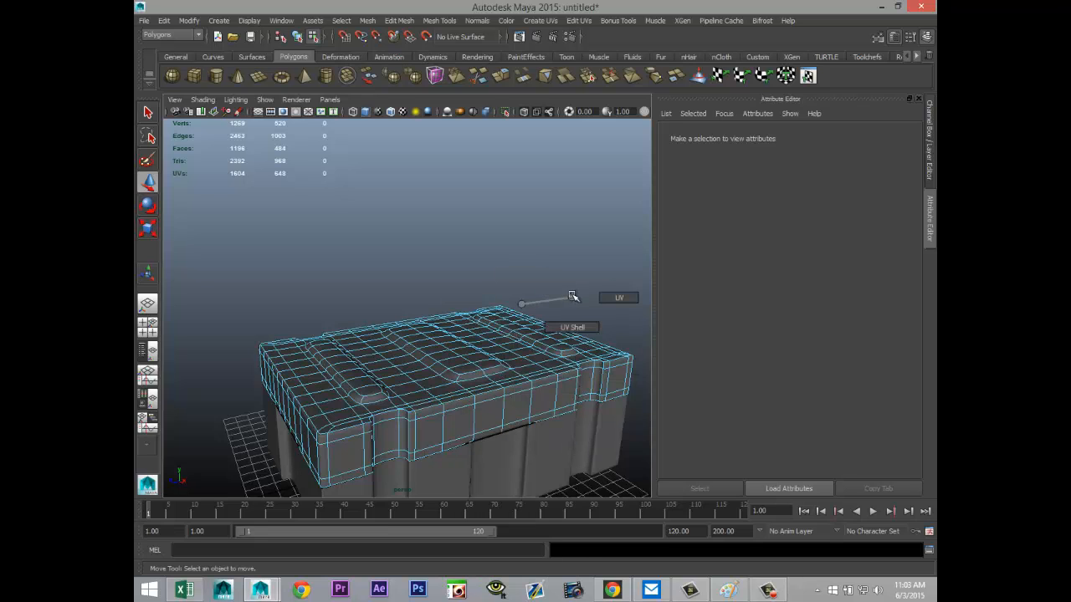
right_drag(544, 377, 586, 299)
click(555, 344)
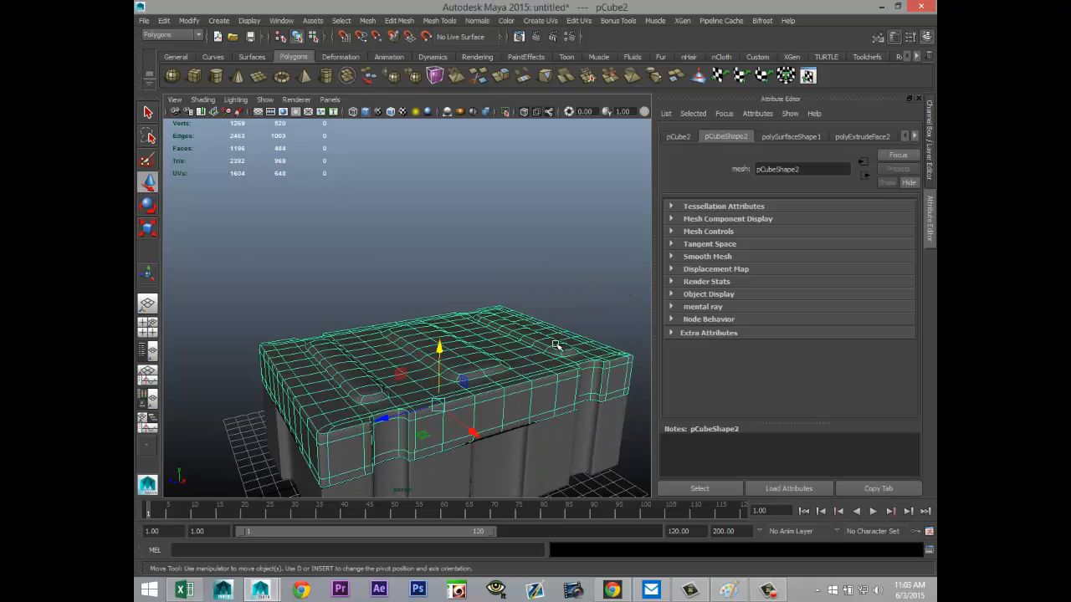
click(577, 274)
alt+drag(459, 370, 279, 365)
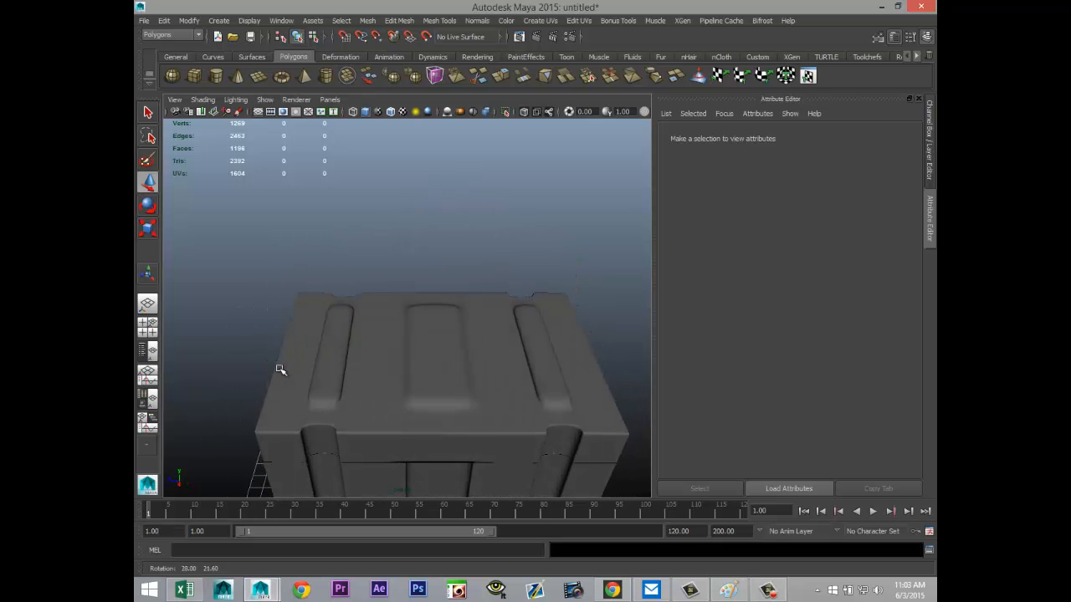
Step: Turn off the upper section's smooth preview and insert edge loops just inside both long edges of the central roof strip
click(391, 401)
key(1)
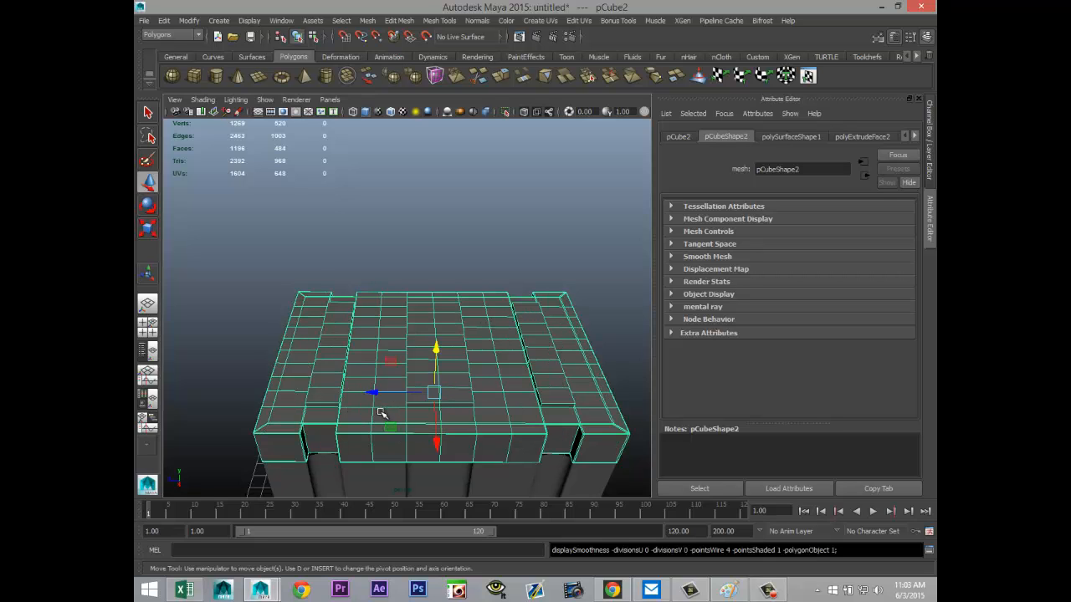
scroll(416, 452, up, 3)
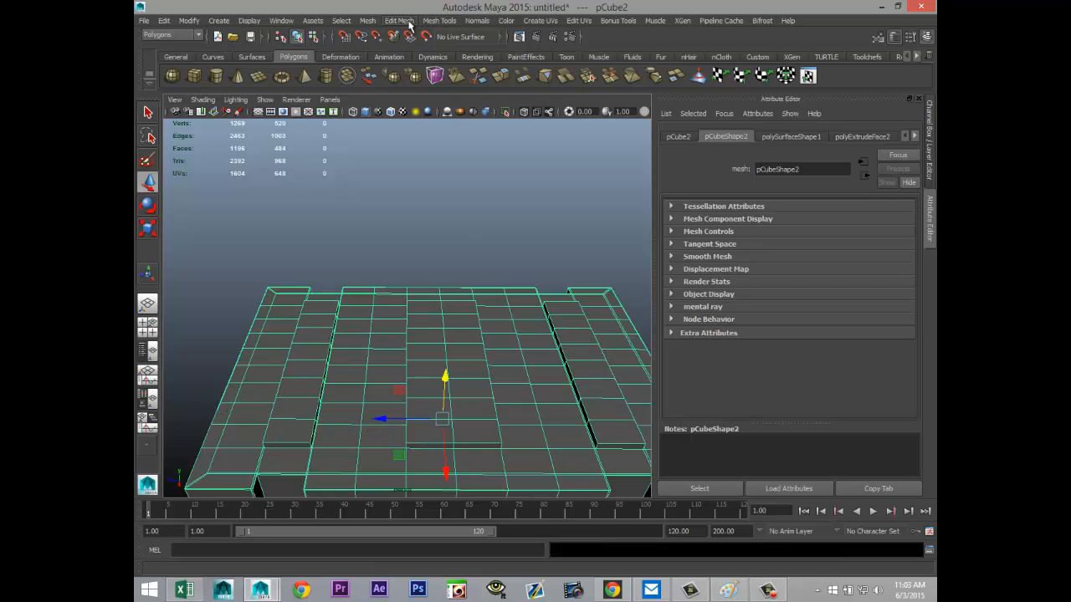
click(438, 21)
click(489, 163)
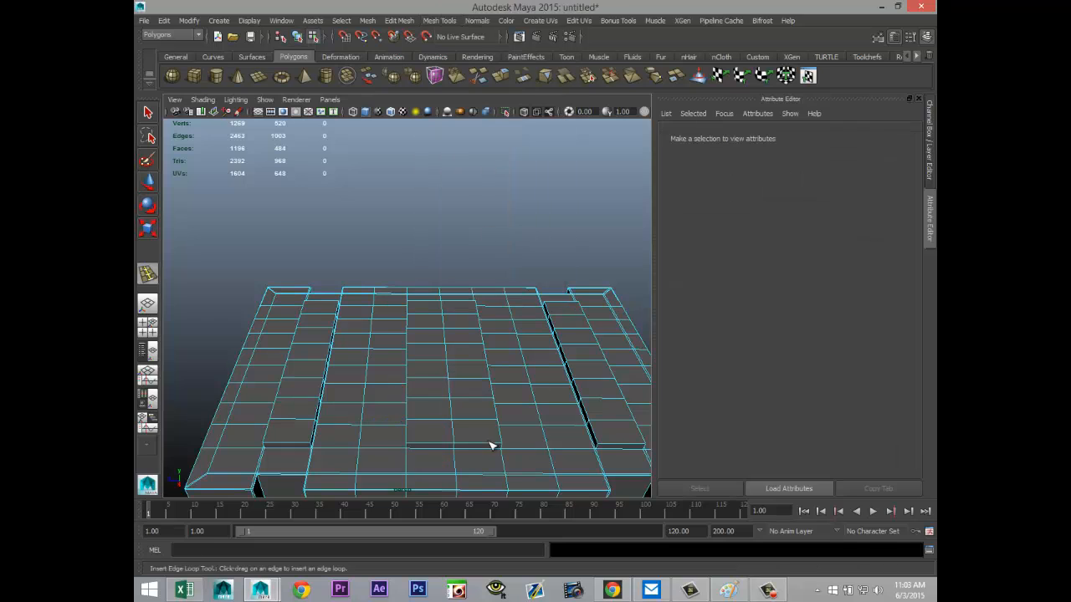
click(500, 445)
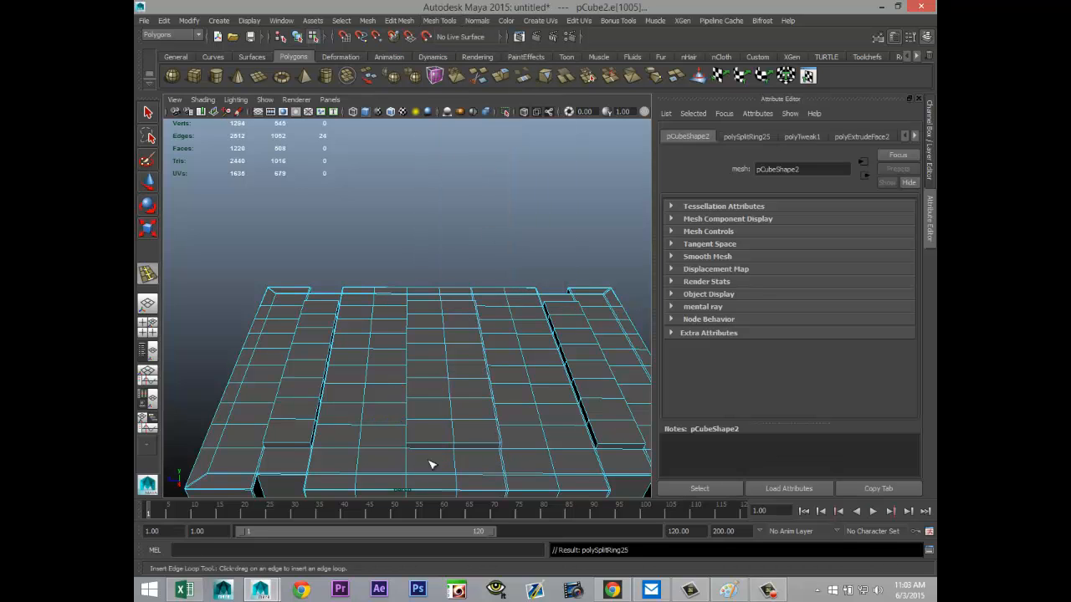
click(411, 448)
Step: Insert supporting edge loops just inside both long edges of each of the two narrow outer roof strips
click(304, 446)
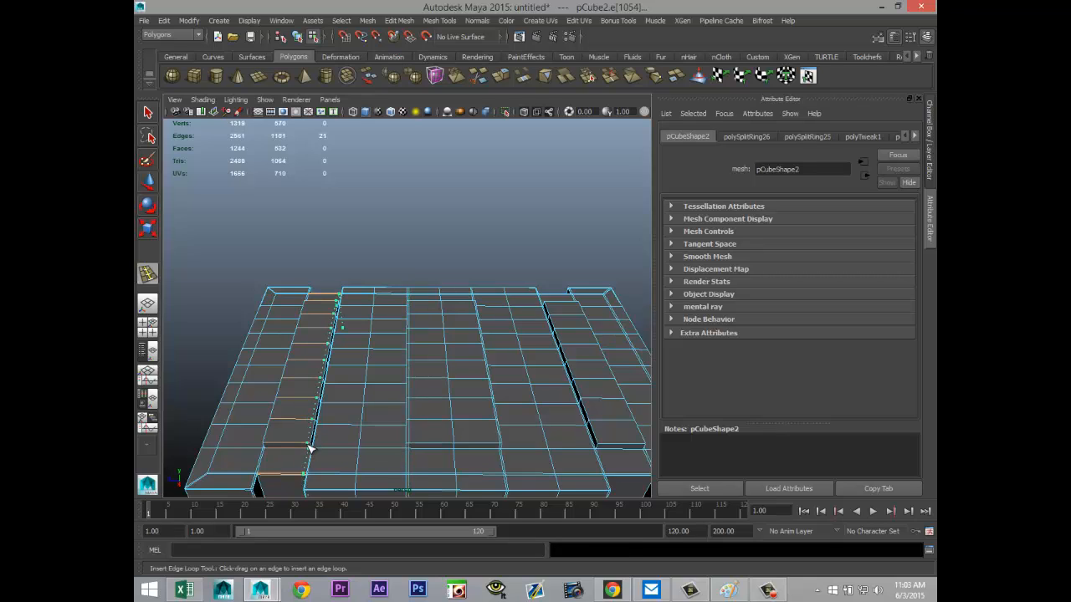
click(268, 448)
alt+drag(437, 449, 315, 452)
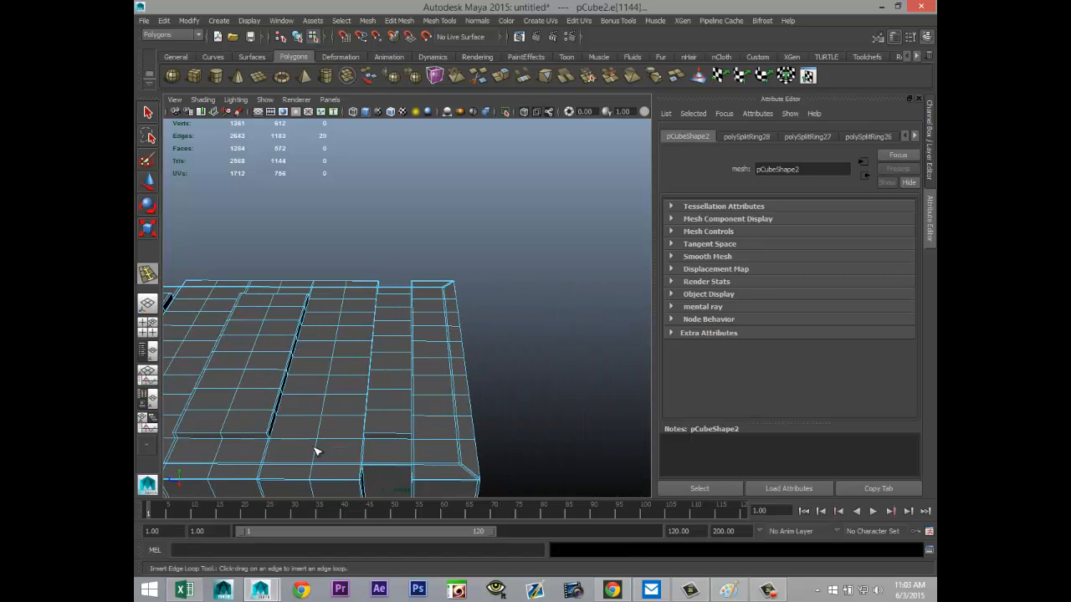
click(370, 436)
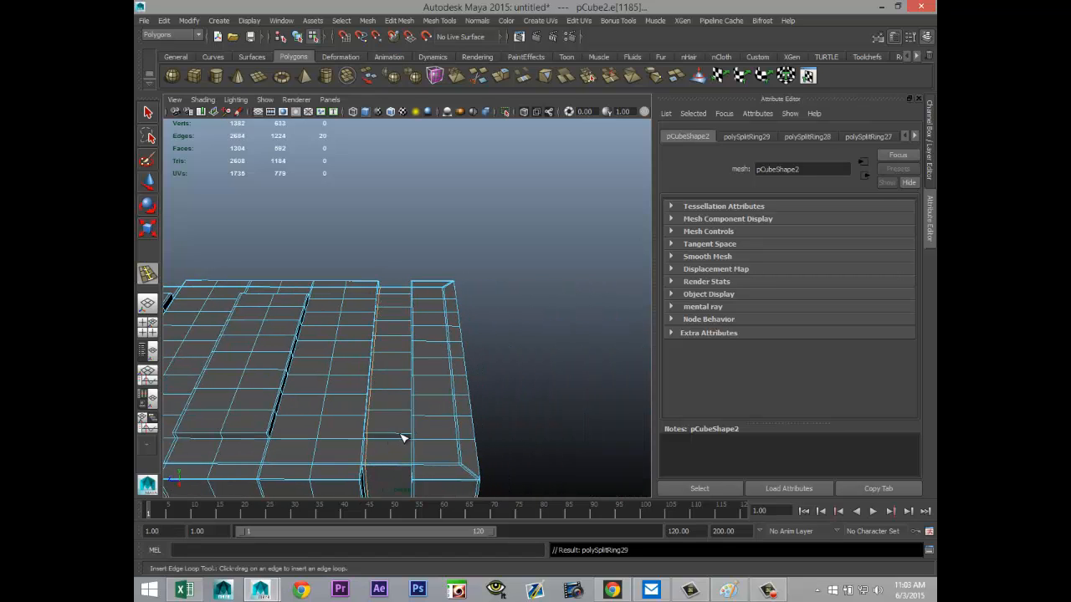
drag(402, 437, 412, 437)
Step: Insert supporting edge loops across the roof close to both short ends of the raised strips
alt+drag(572, 430, 418, 447)
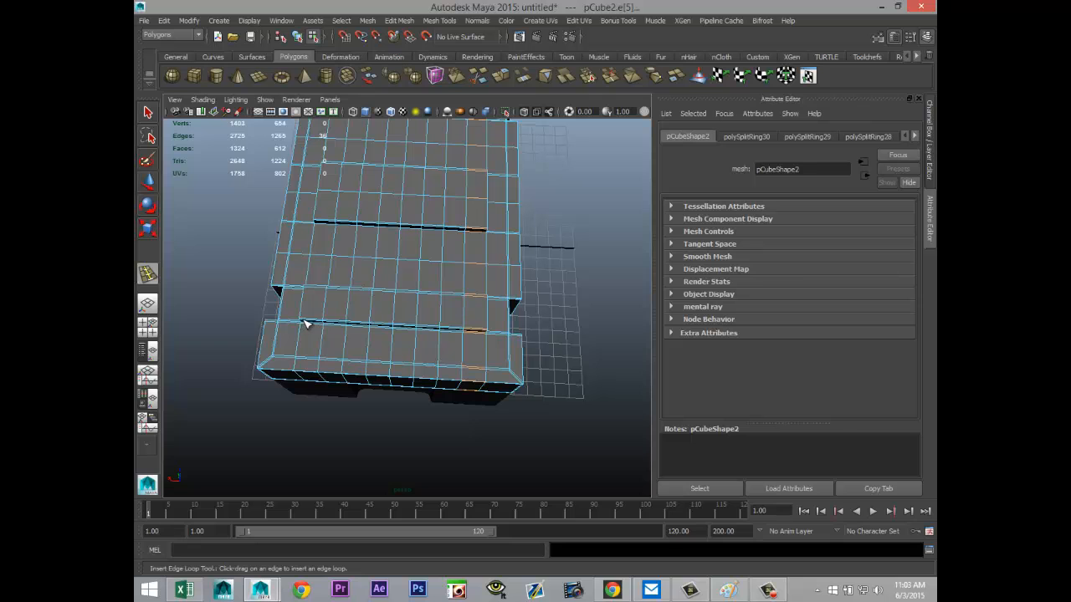
drag(302, 322, 301, 322)
alt+drag(268, 363, 524, 391)
Step: Return to object selection, display the upper section with smooth mesh preview and check the whole building
key(q)
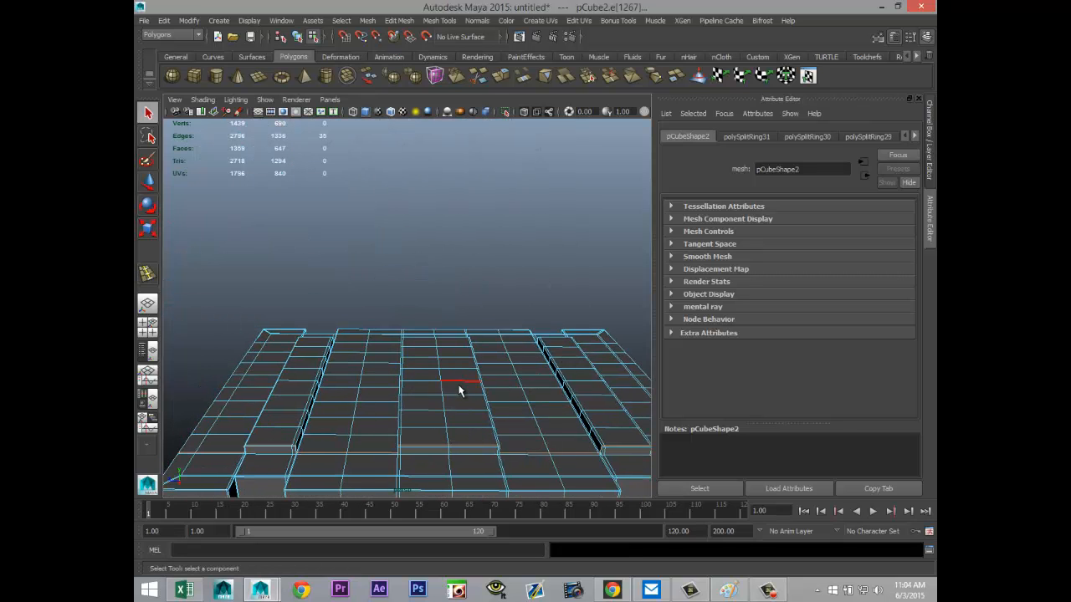
right_drag(458, 323, 515, 293)
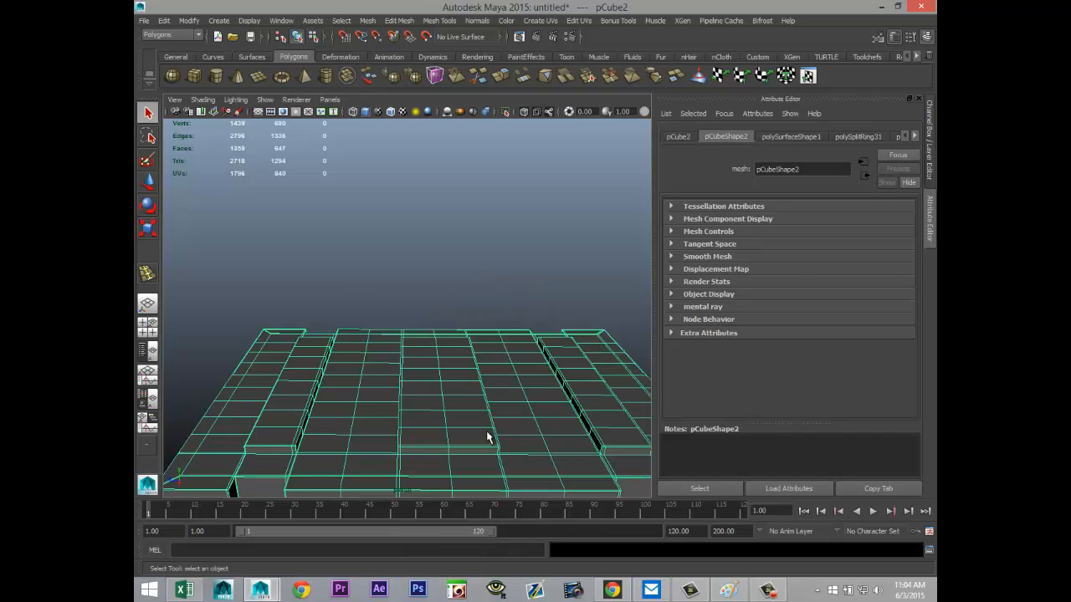
click(402, 253)
alt+right_drag(388, 294, 390, 371)
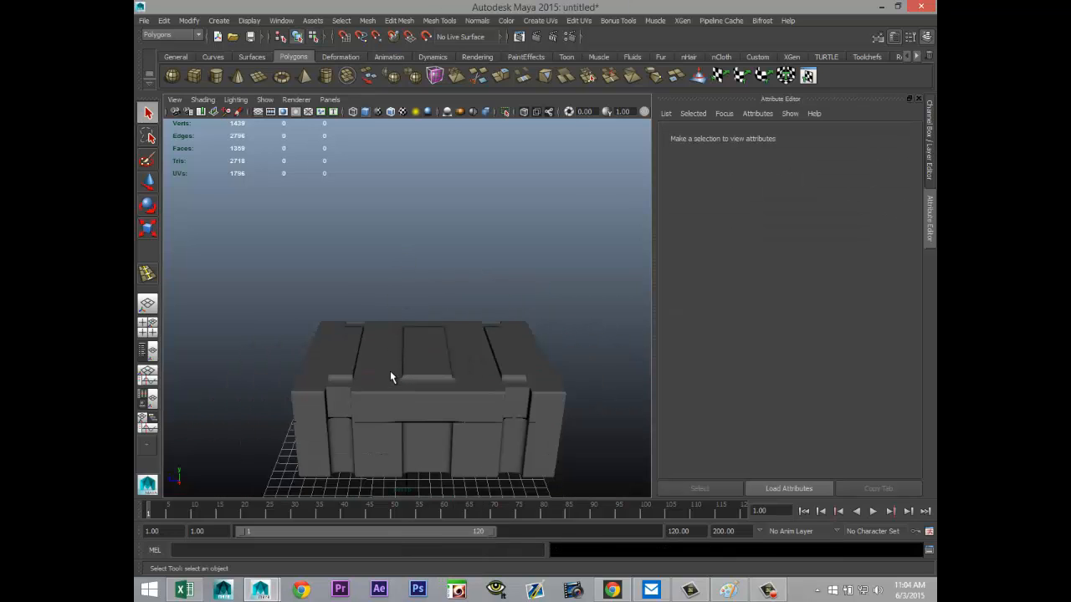
alt+drag(402, 454, 494, 390)
alt+middle_drag(494, 389, 479, 353)
alt+drag(466, 390, 490, 383)
alt+middle_drag(490, 382, 507, 397)
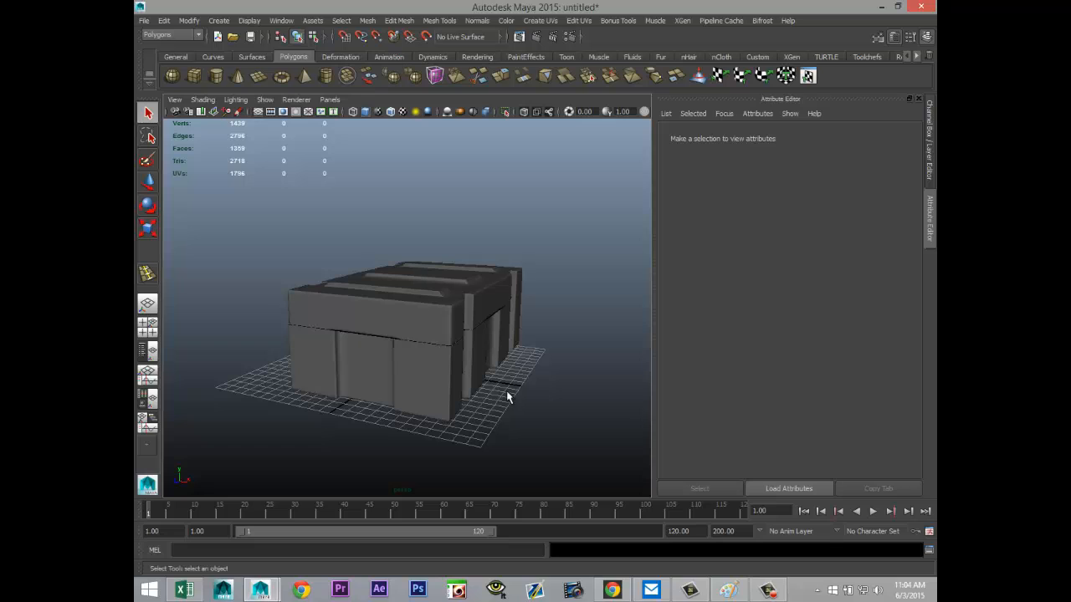
scroll(497, 390, down, 1)
scroll(497, 389, up, 1)
Step: Create a polygon pipe beside the building and scale it uniformly down to about 0.036
click(326, 76)
scroll(471, 298, down, 4)
drag(423, 447, 541, 249)
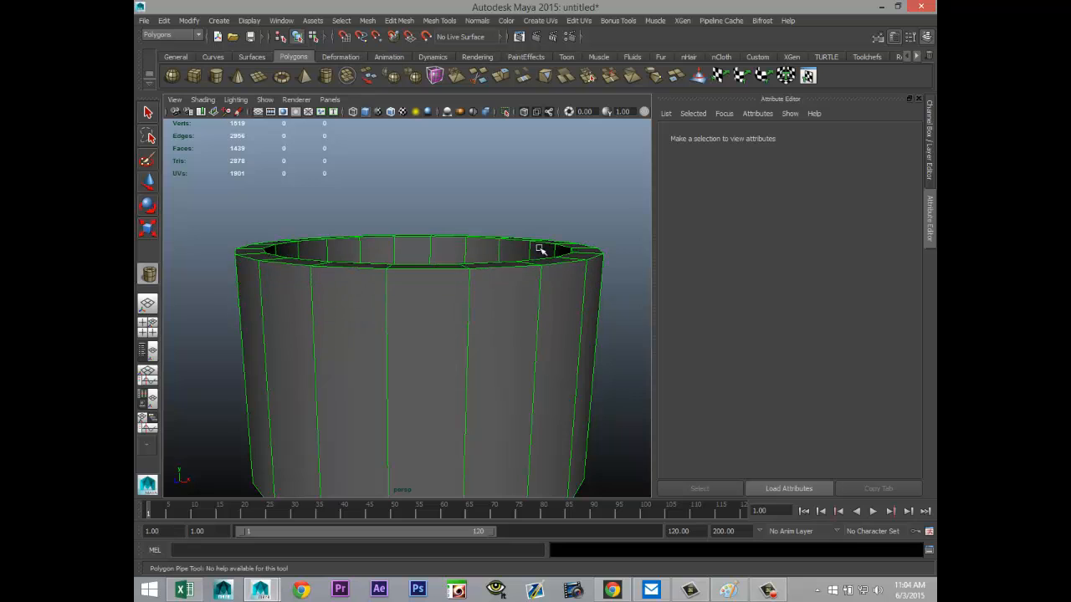
alt+drag(563, 287, 526, 346)
alt+middle_drag(512, 289, 564, 265)
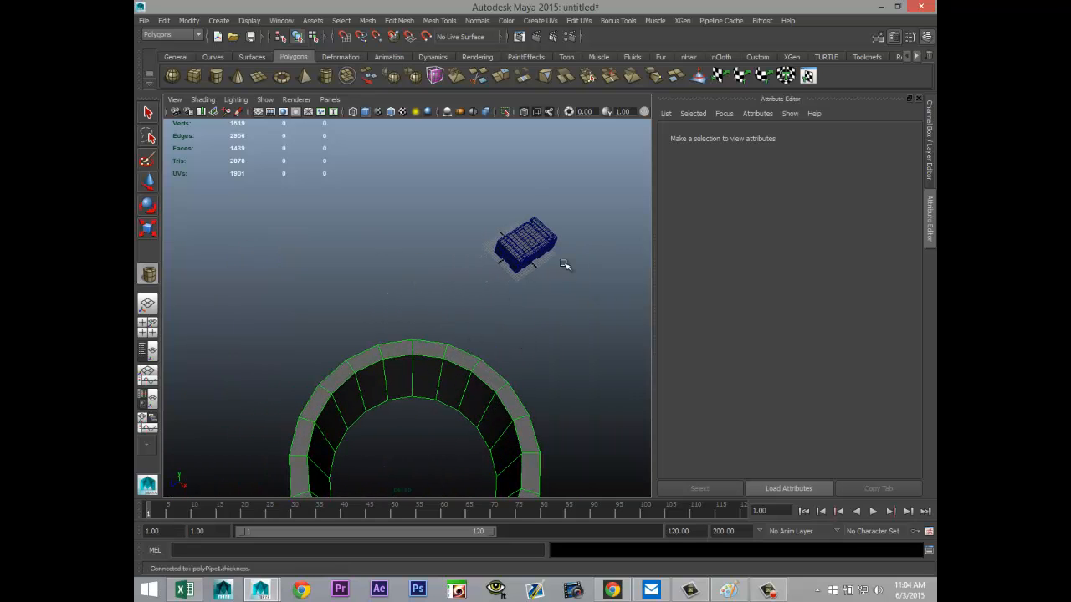
key(r)
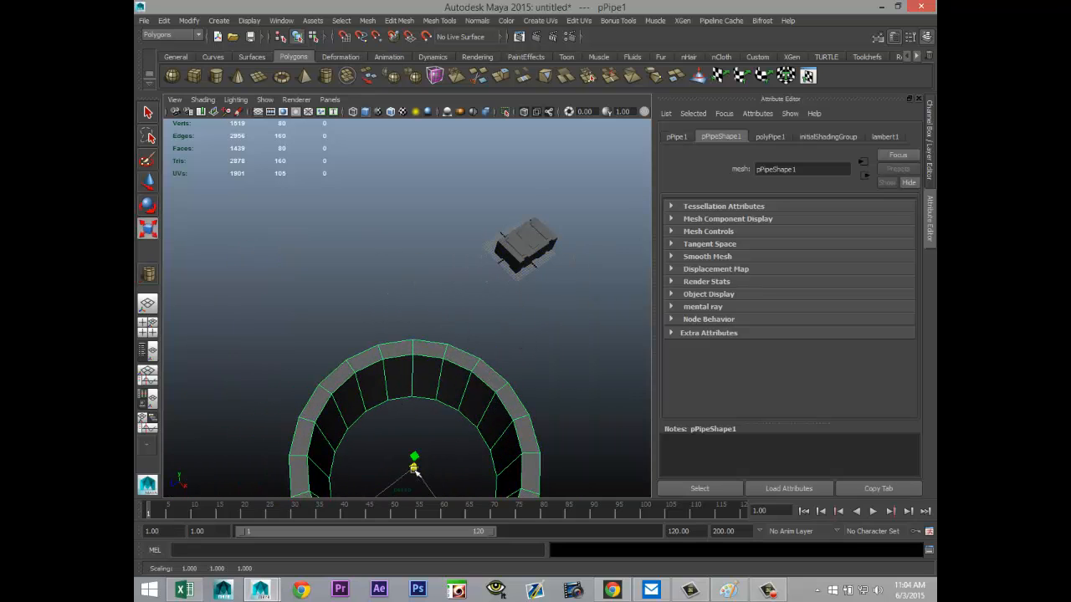
drag(418, 471, 247, 449)
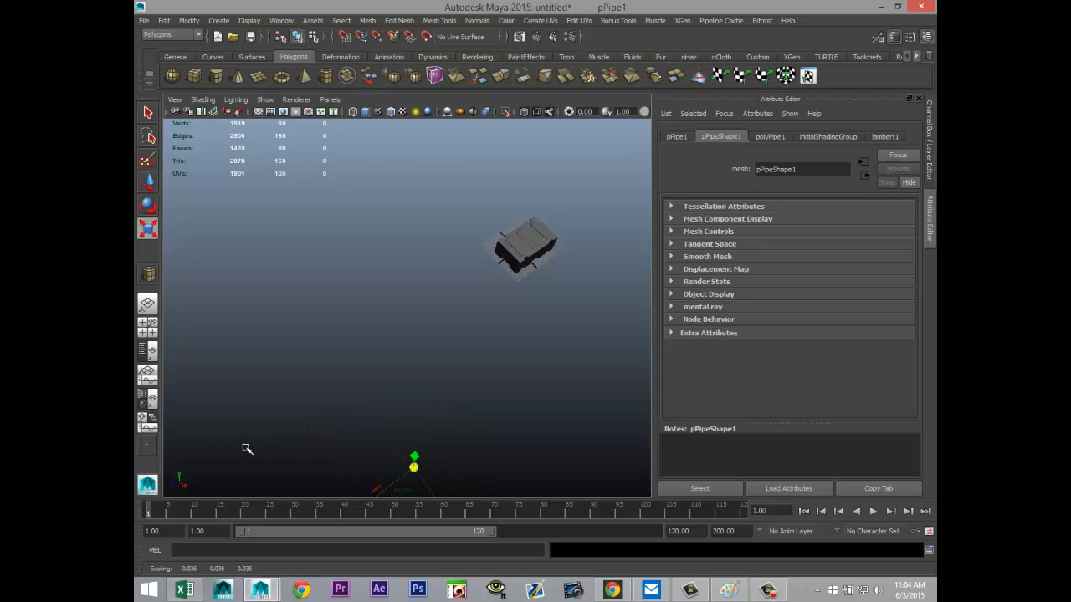
Step: Move the pipe next to the building, to about X 6.4, Y 21.4, Z 13.9
key(w)
drag(390, 485, 537, 304)
key(f)
scroll(465, 381, down, 5)
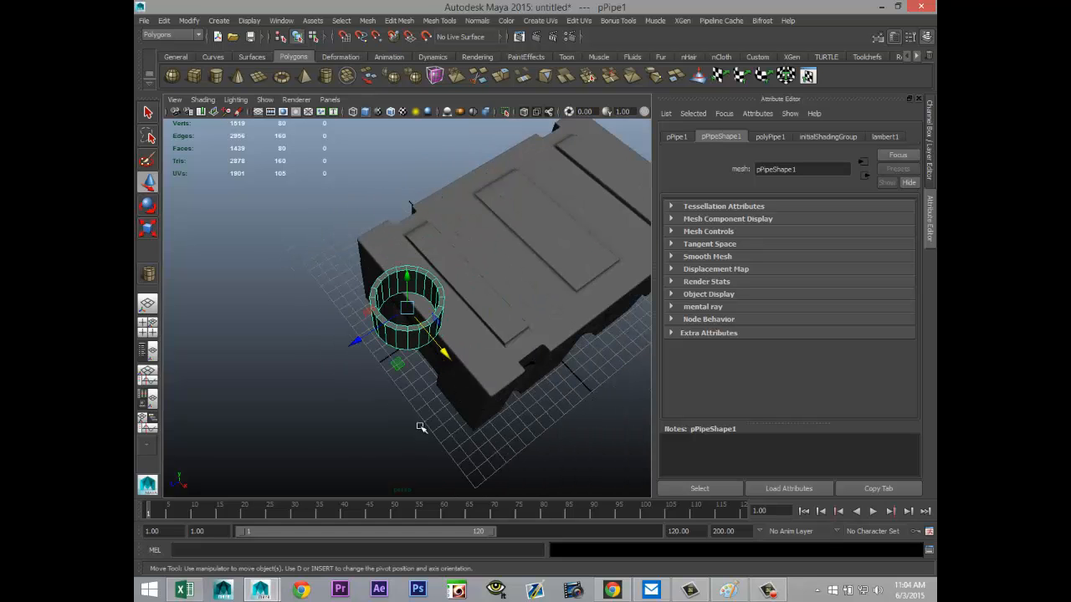
alt+drag(387, 438, 450, 411)
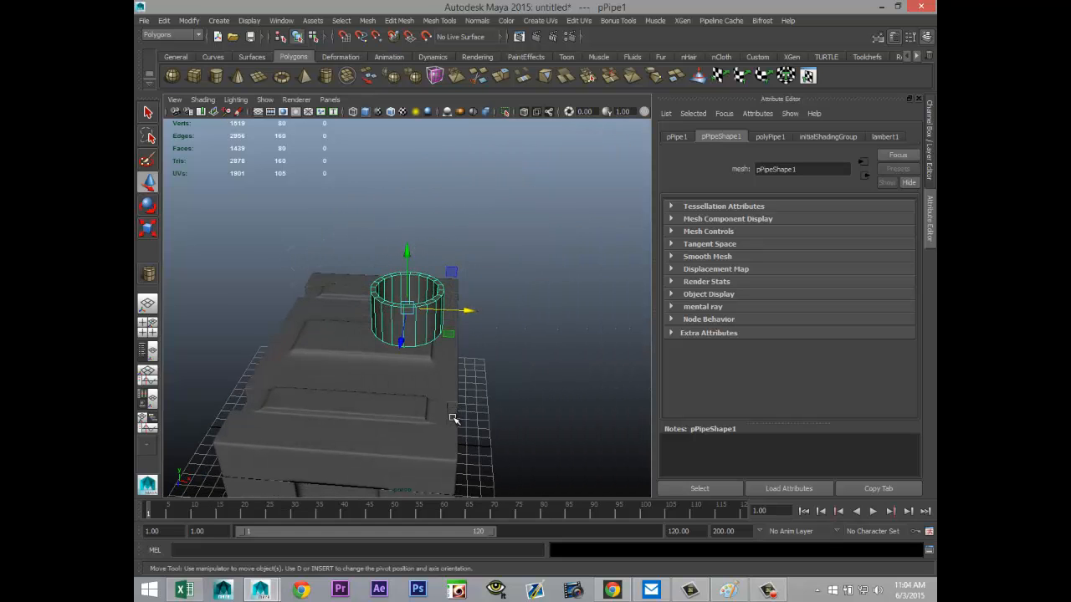
Step: Lay the pipe on its side by setting its Z rotation to -90 degrees
key(e)
drag(456, 358, 504, 358)
click(676, 136)
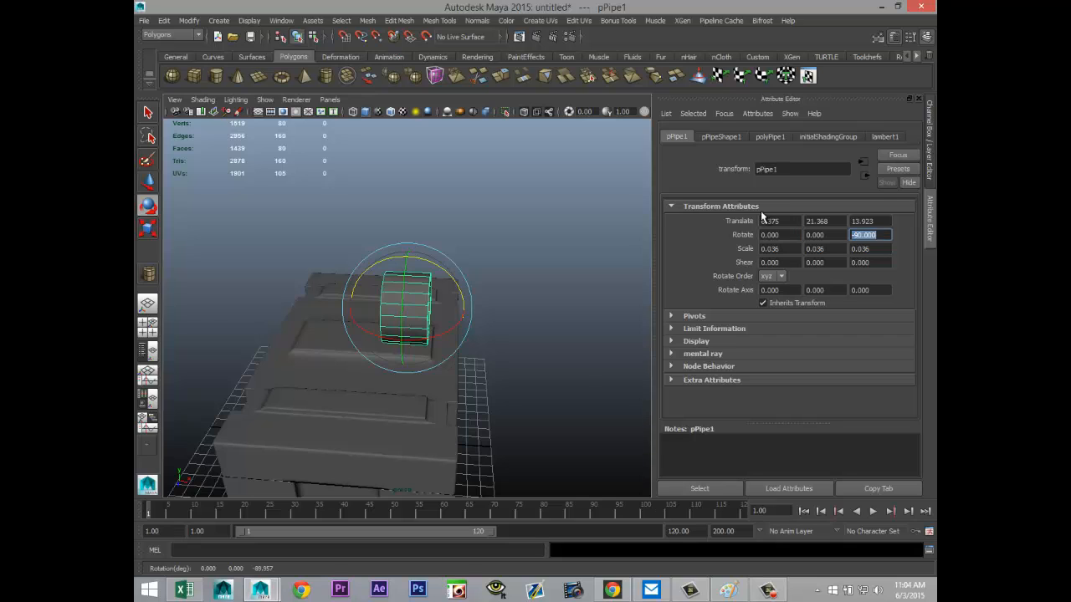
click(543, 373)
Step: Stretch the pipe along its length and shrink it uniformly to a scale of about 0.009, 0.042, 0.009
click(379, 303)
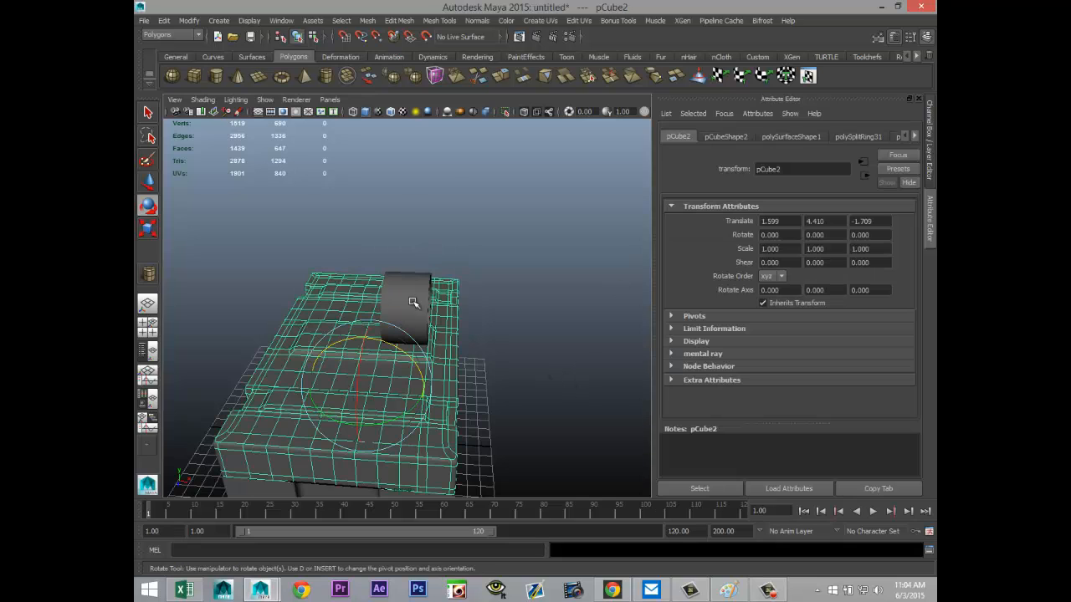
click(413, 302)
key(r)
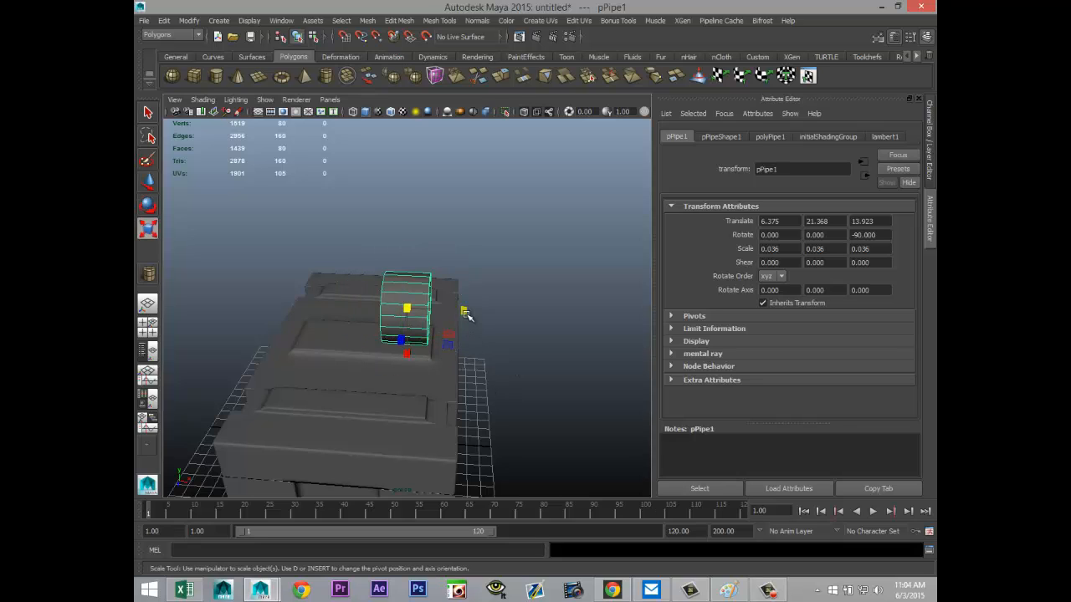
drag(466, 311, 676, 352)
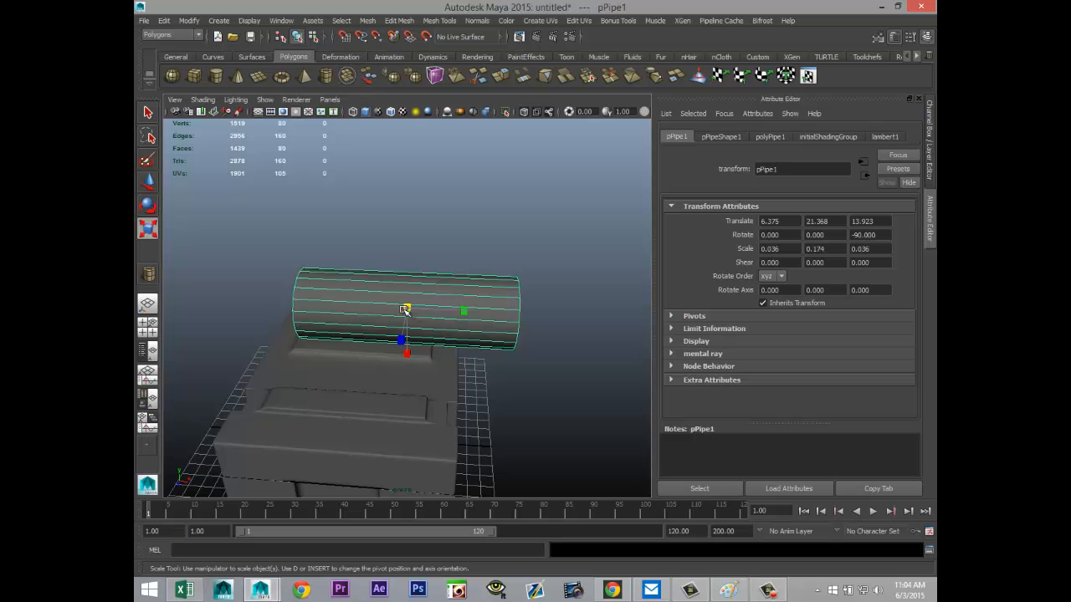
drag(406, 309, 343, 331)
Step: Move the pipe down in front of the recess on the building's short side, to about X 1.9, Y 1.9, Z 10
key(w)
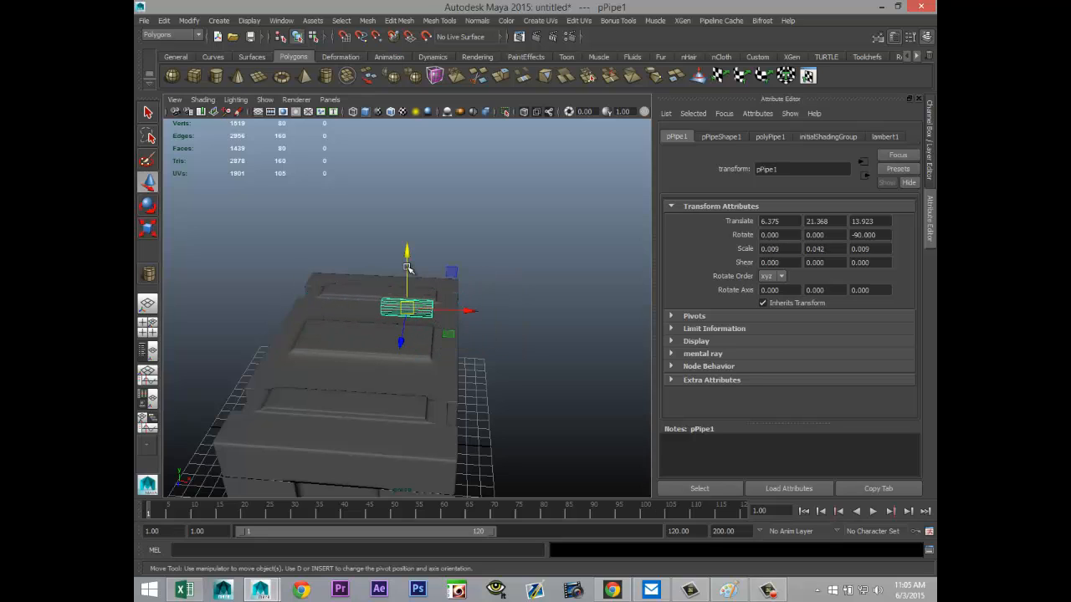
drag(421, 289, 421, 477)
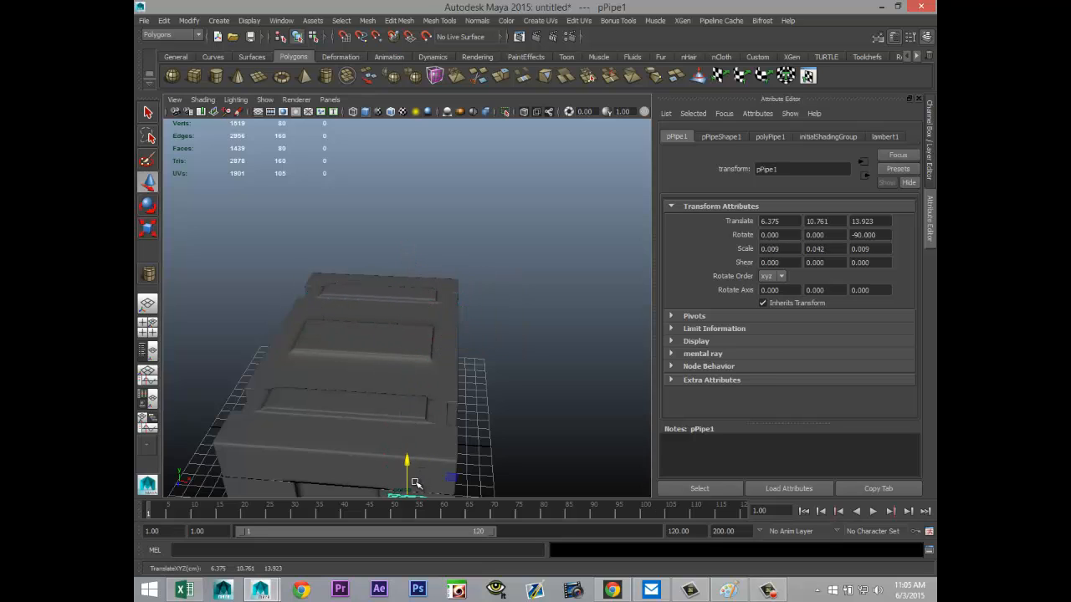
alt+middle_drag(434, 448, 485, 372)
alt+drag(480, 432, 265, 273)
drag(273, 224, 381, 526)
drag(349, 453, 426, 432)
Step: Switch to an enlarged front view and display it in wireframe
click(147, 337)
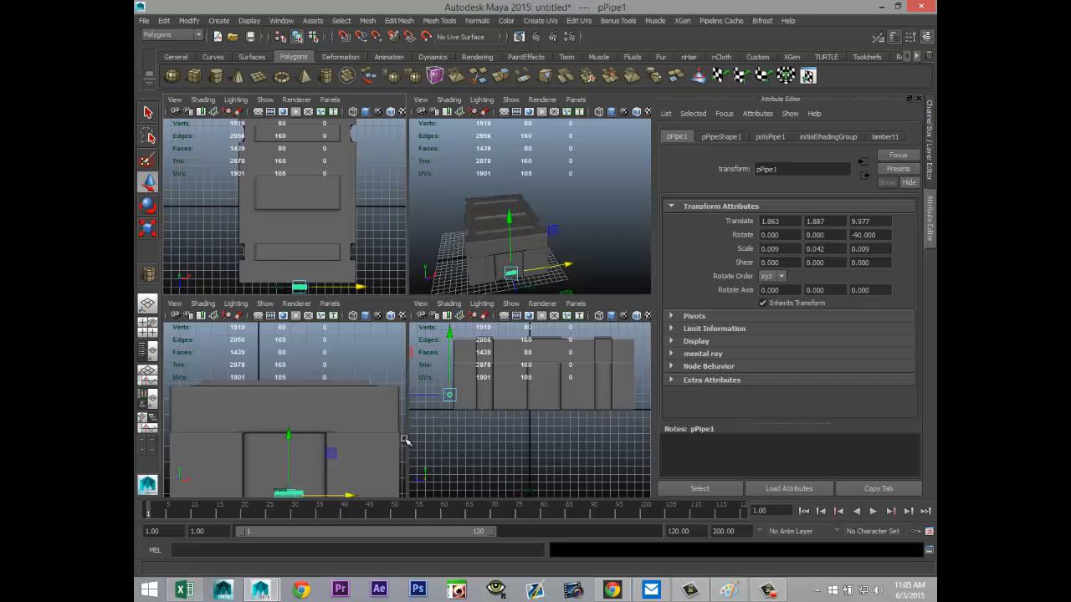
key(space)
key(4)
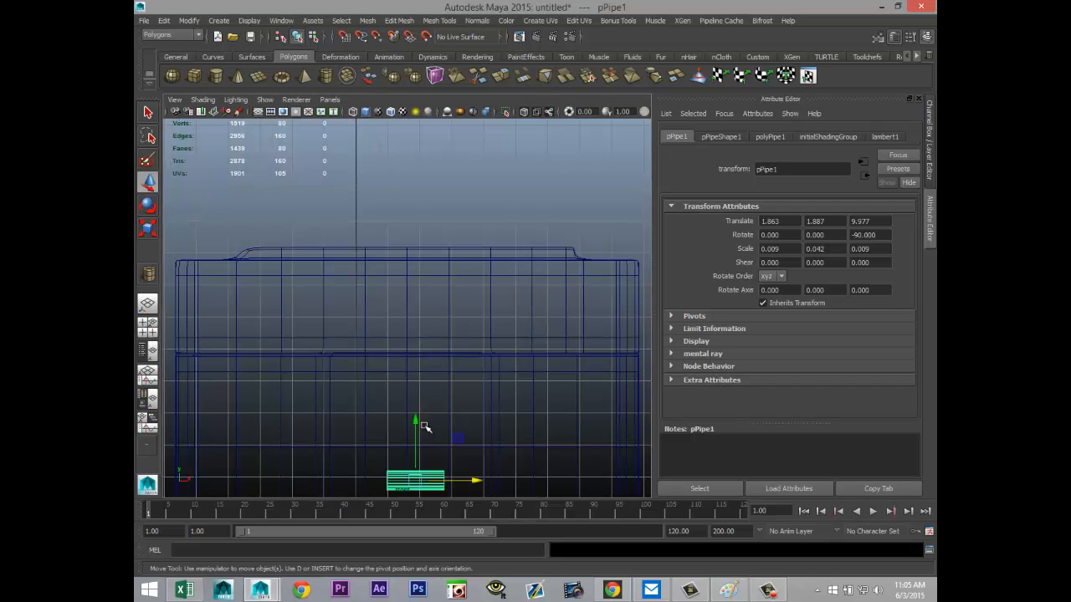
Step: Raise and center the pipe near the recess's upper edge at about X 1.6, Y 5.2, and lengthen it to a Y scale of about 0.09
drag(415, 420, 415, 315)
drag(473, 376, 468, 376)
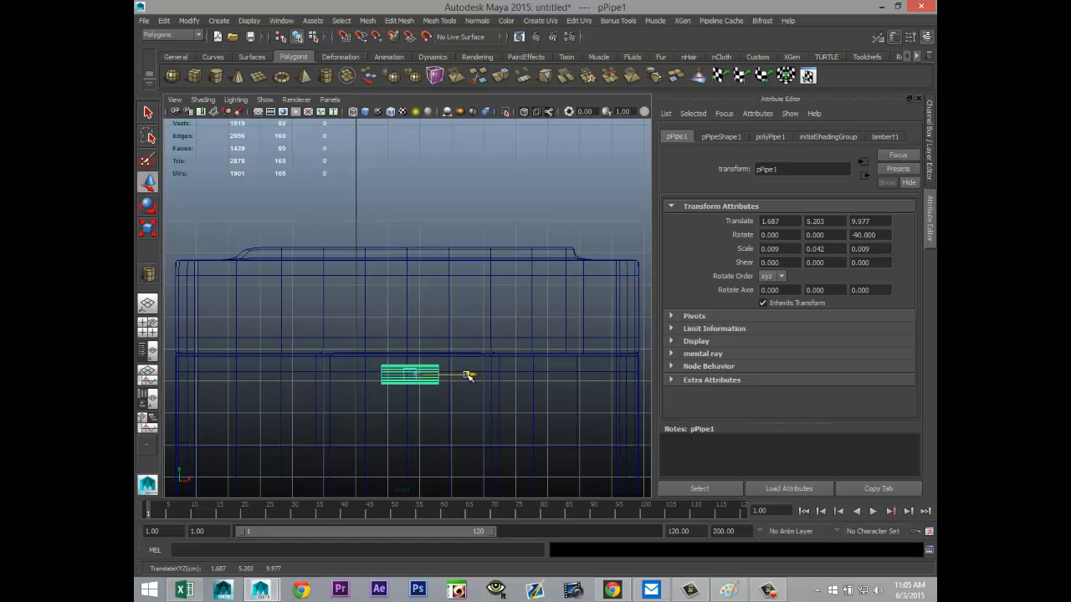
scroll(468, 423, up, 2)
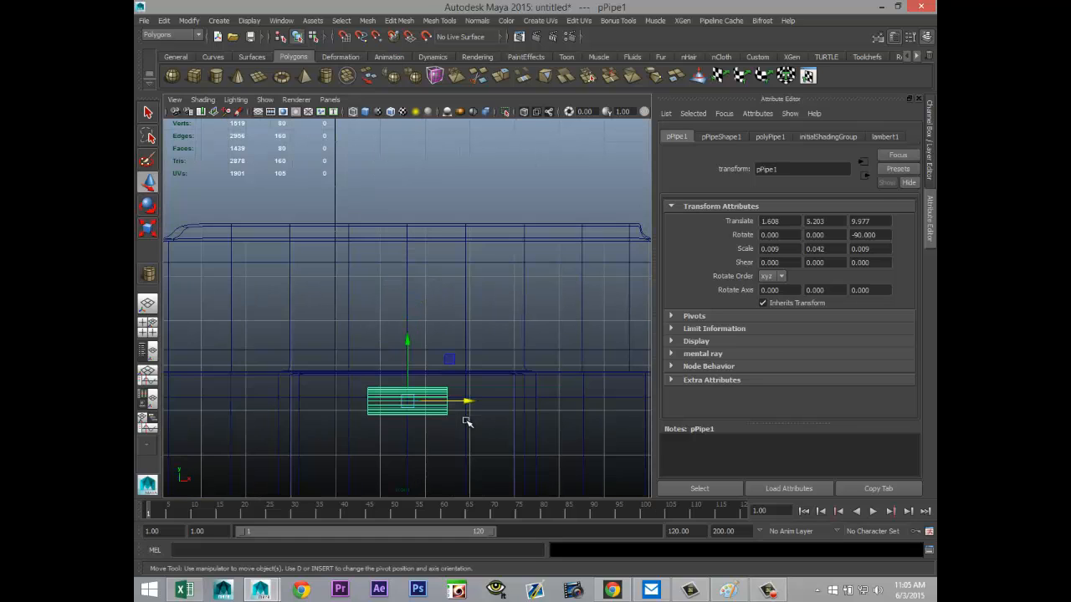
key(r)
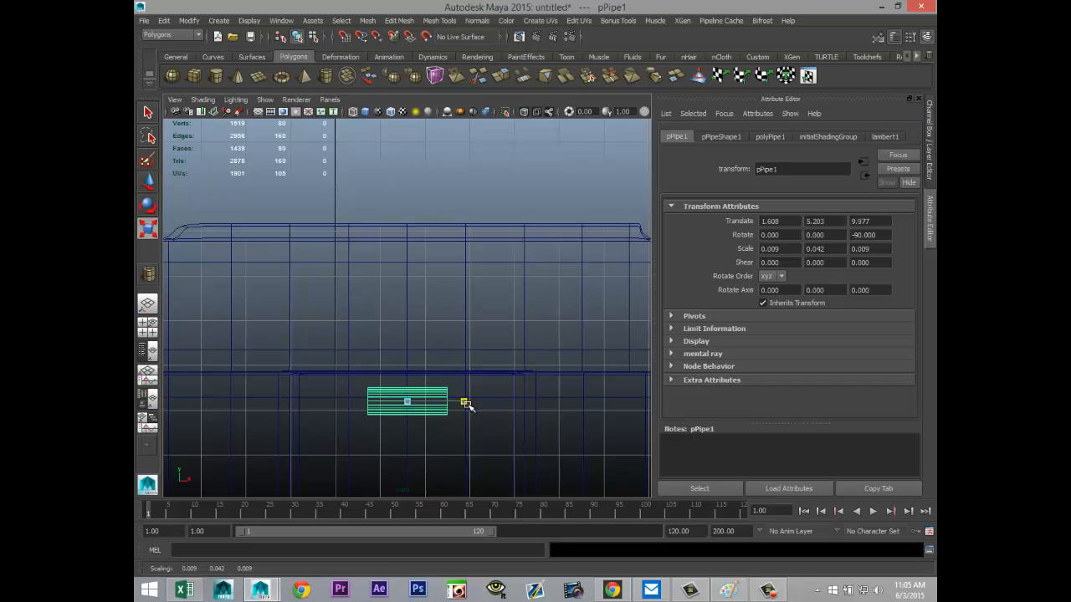
drag(468, 404, 528, 428)
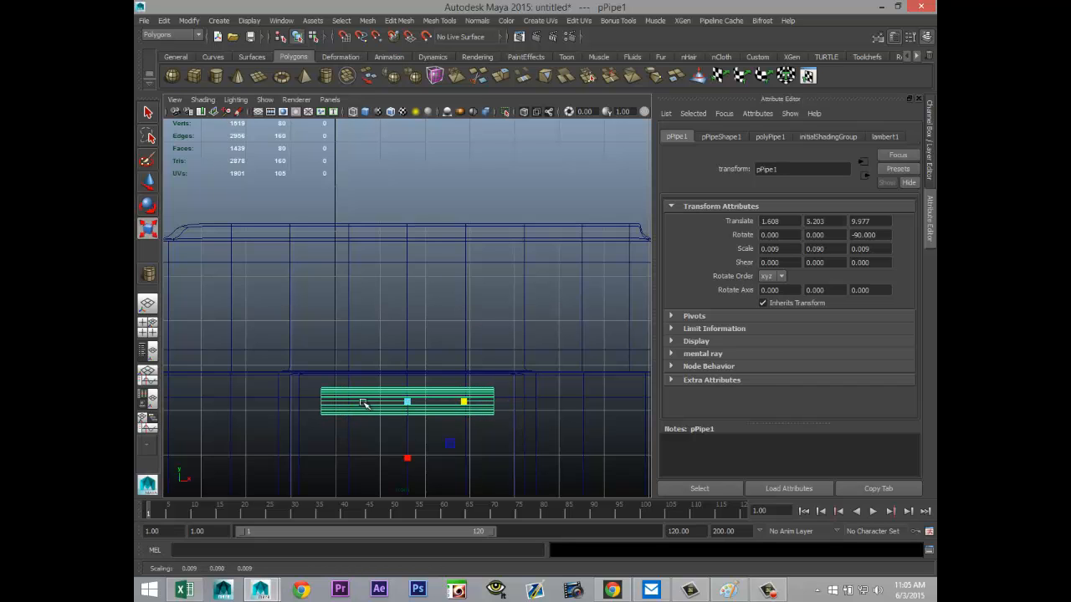
Step: Switch to the enlarged perspective view and push the pipe toward the recess wall to about Z 9.08
click(147, 324)
key(space)
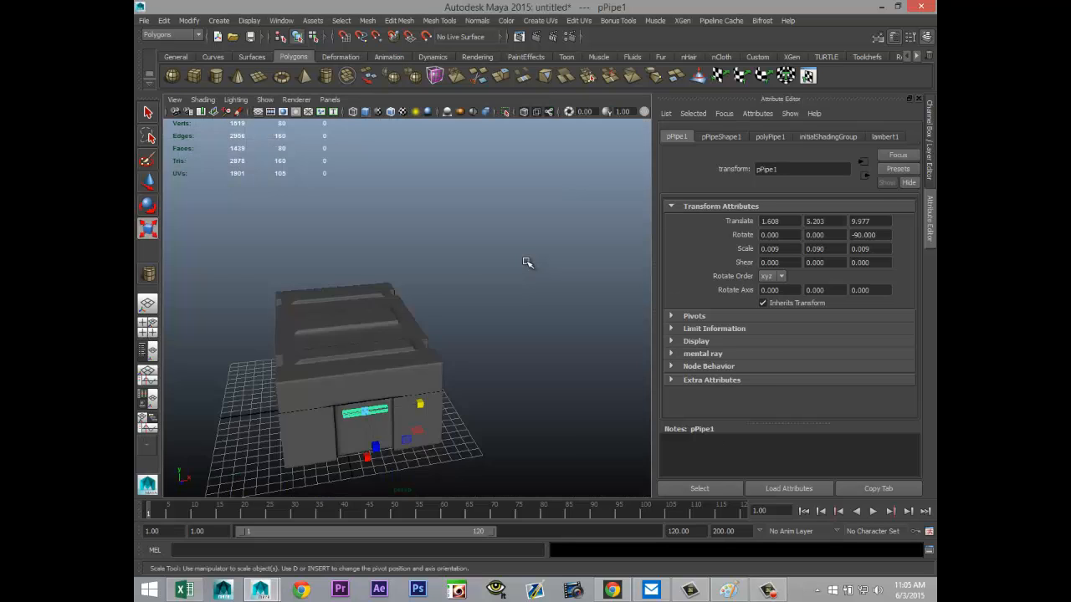
key(f)
scroll(430, 365, down, 4)
scroll(430, 371, down, 3)
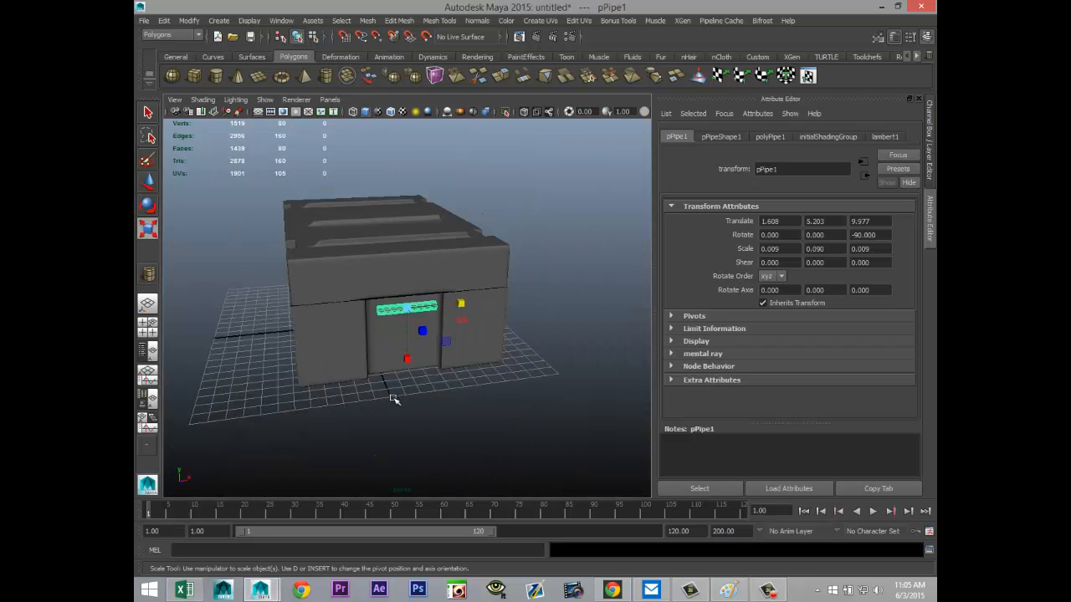
alt+drag(390, 390, 505, 457)
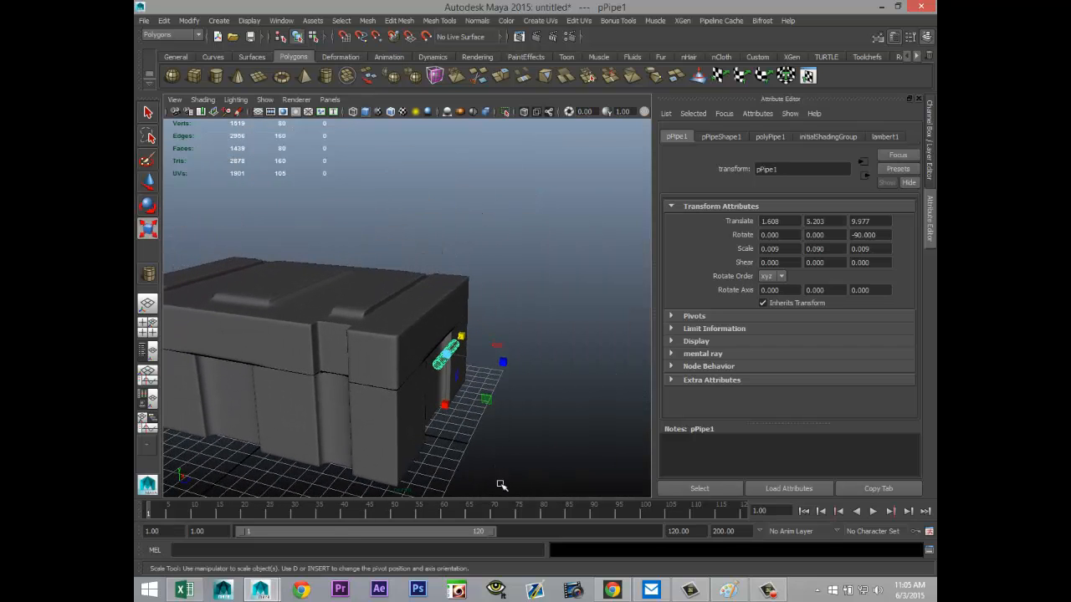
key(w)
drag(507, 368, 494, 366)
key(f)
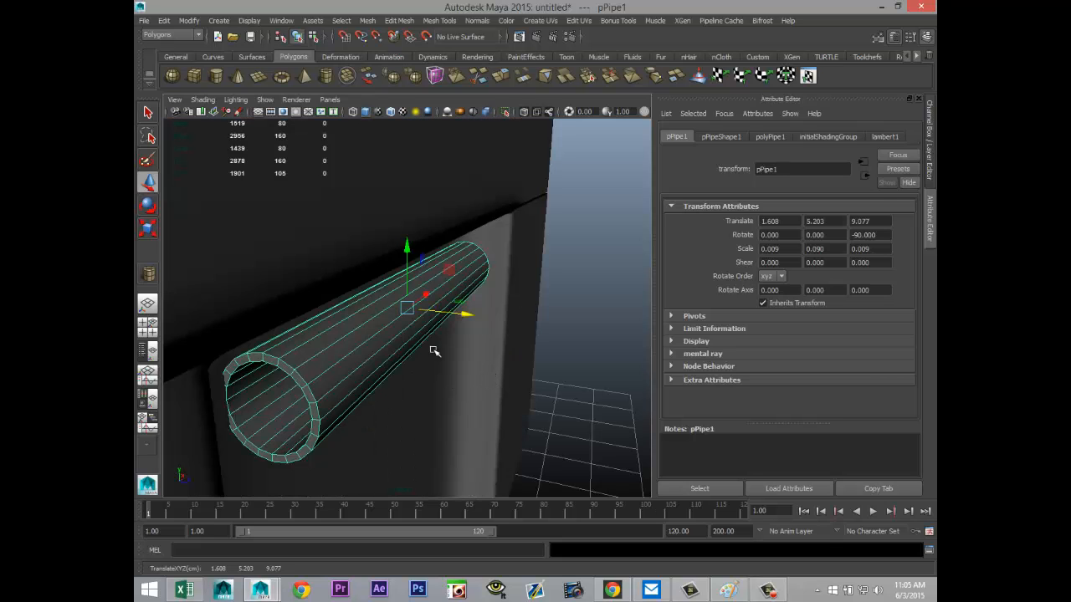
Step: Fine-tune the pipe's position just under the recess's upper edge to about Y 5.41, Z 9.13
drag(464, 320, 471, 328)
alt+drag(473, 439, 444, 333)
mouse_move(416, 256)
mouse_down()
mouse_move(415, 223)
mouse_move(433, 247)
mouse_up()
alt+drag(484, 328, 471, 419)
alt+middle_drag(470, 418, 495, 365)
scroll(481, 397, down, 5)
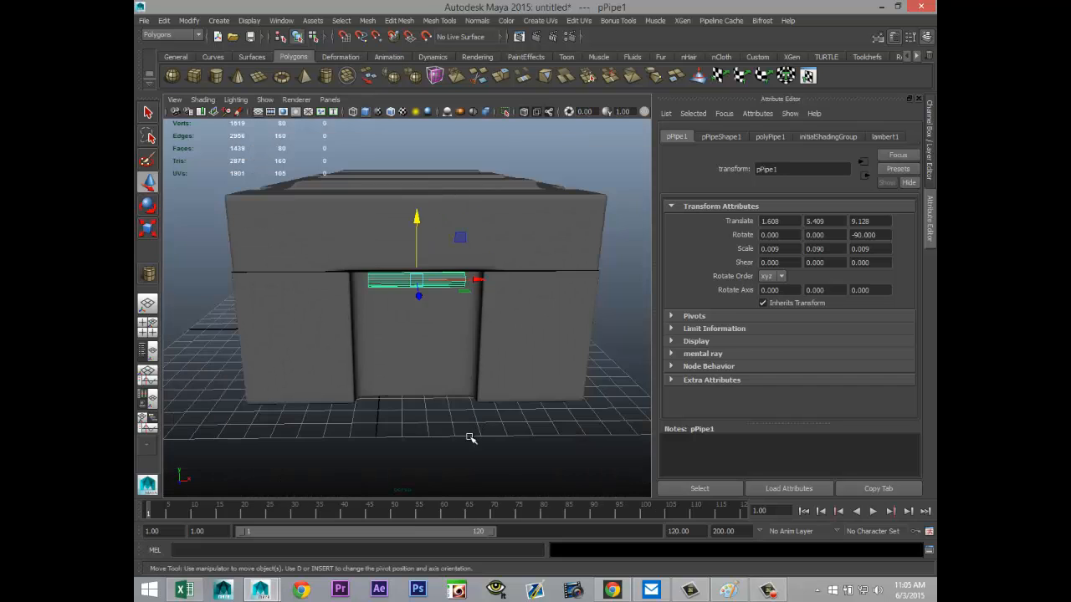
scroll(465, 435, up, 5)
mouse_move(426, 433)
alt+middle_down()
mouse_move(454, 441)
mouse_move(436, 420)
alt+middle_up()
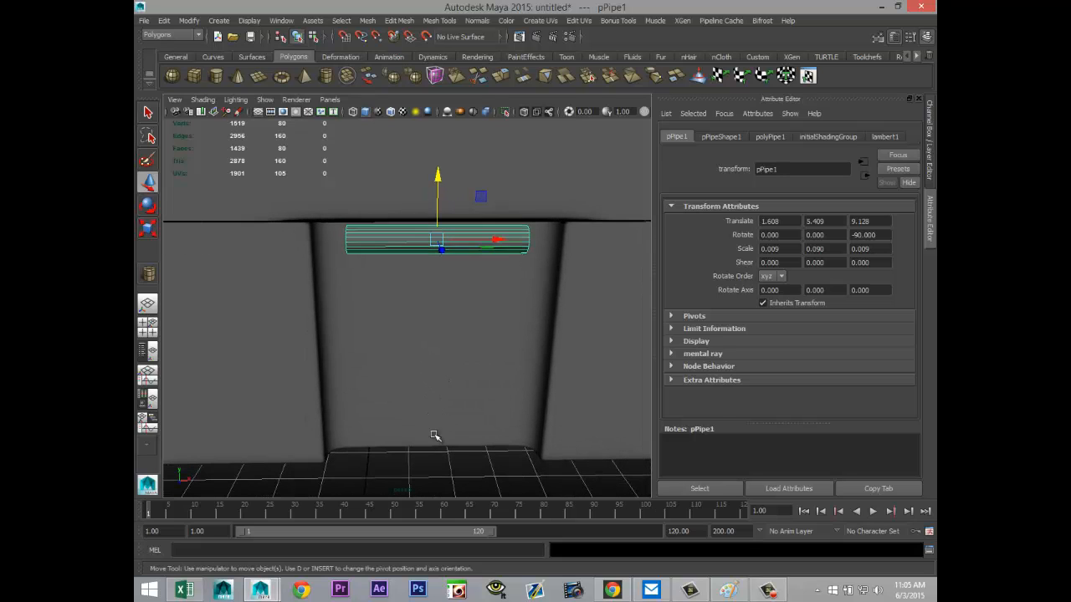
alt+drag(435, 435, 432, 444)
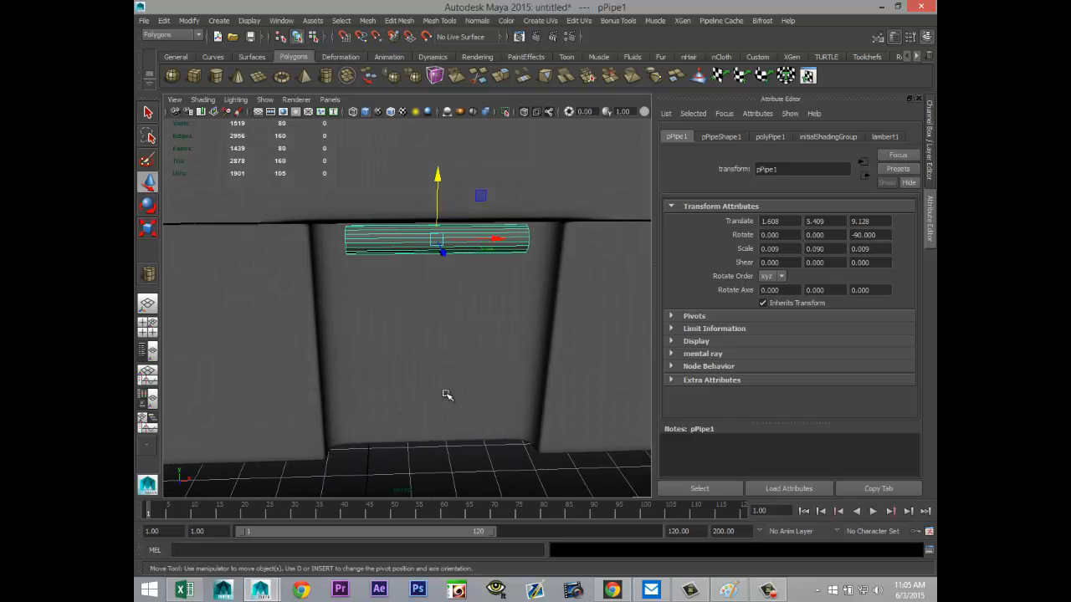
scroll(445, 395, down, 3)
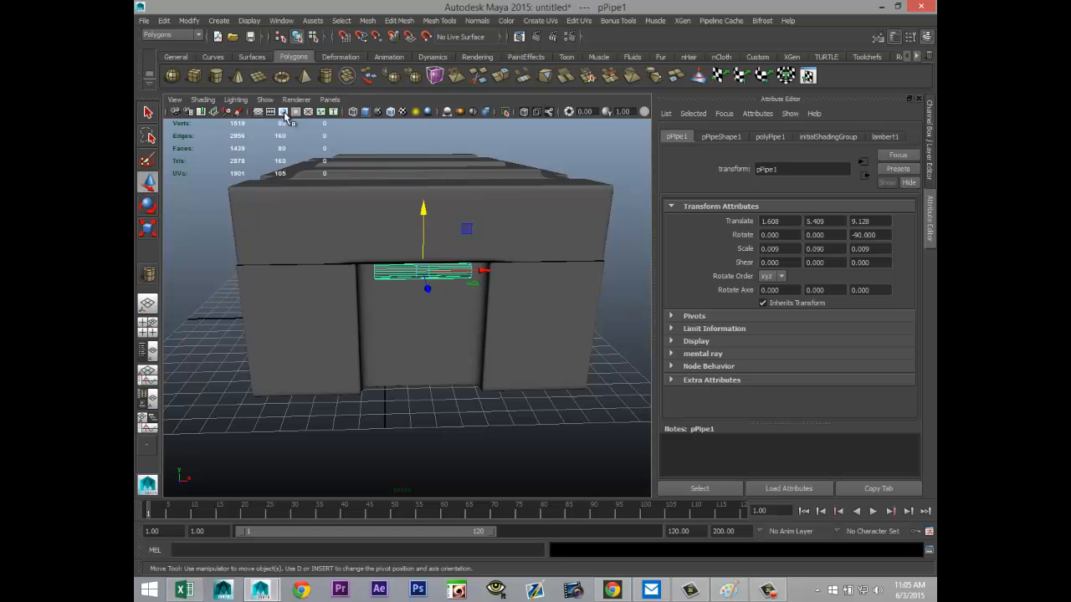
Step: Create a polygon torus with a radius of about 20.8 in front of the building and scale it uniformly to about 0.062
click(282, 76)
scroll(493, 321, down, 3)
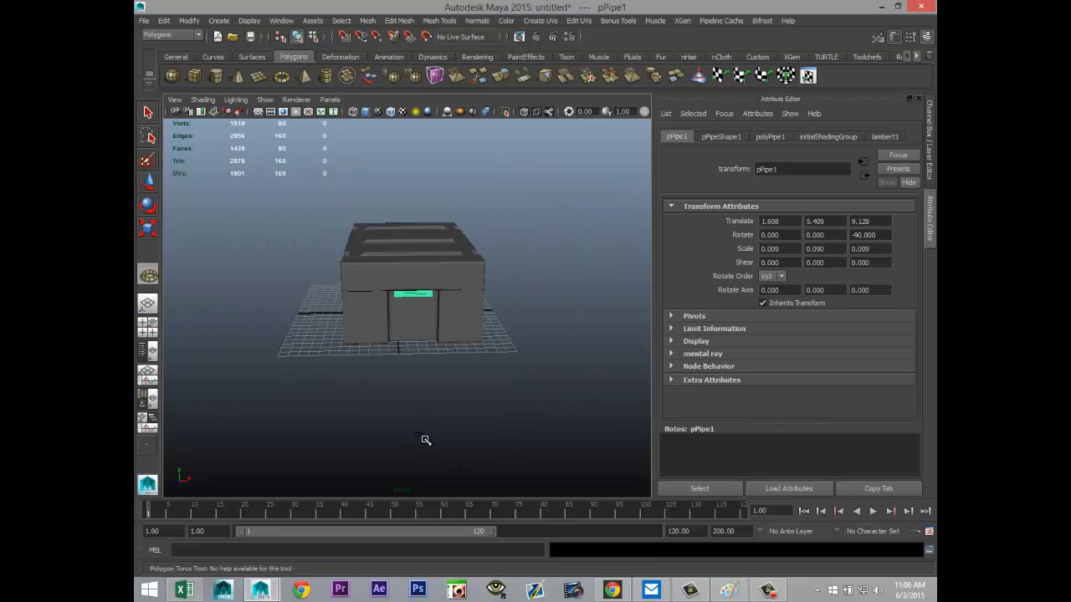
drag(425, 440, 717, 479)
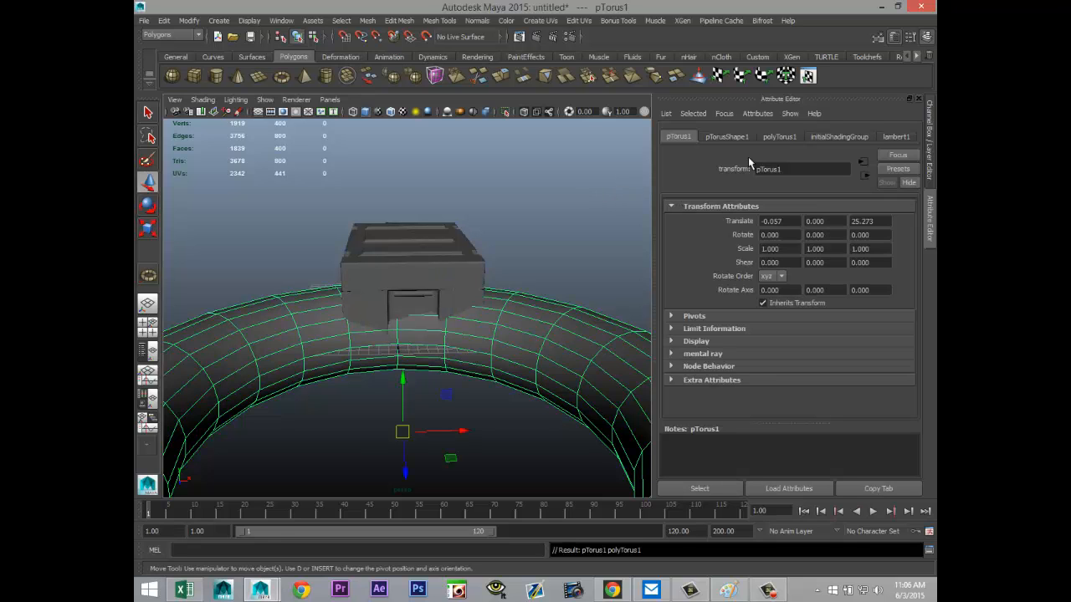
key(r)
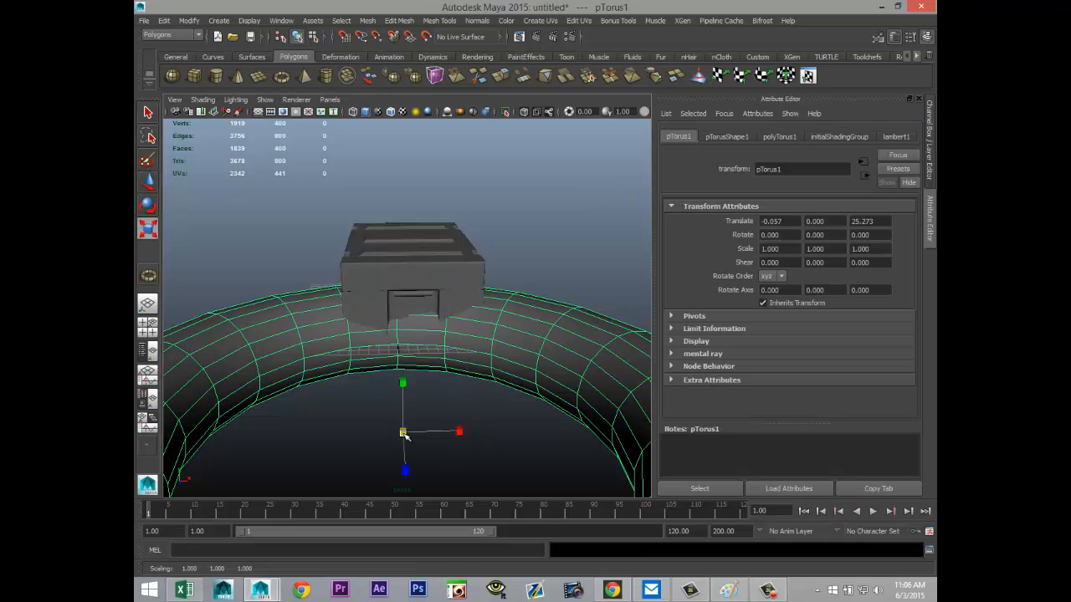
drag(402, 431, 137, 398)
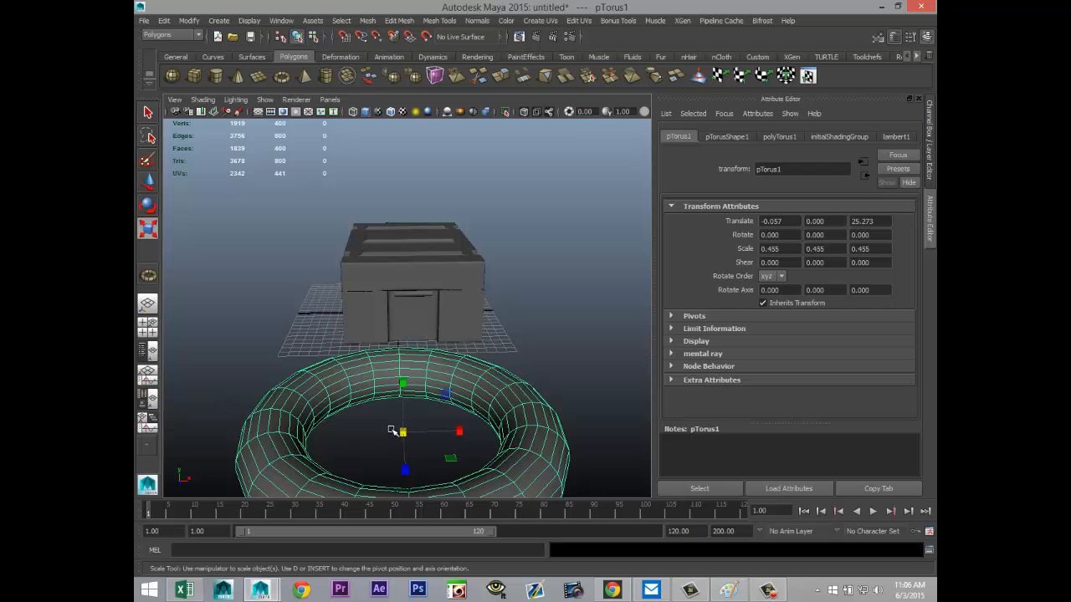
drag(404, 432, 211, 415)
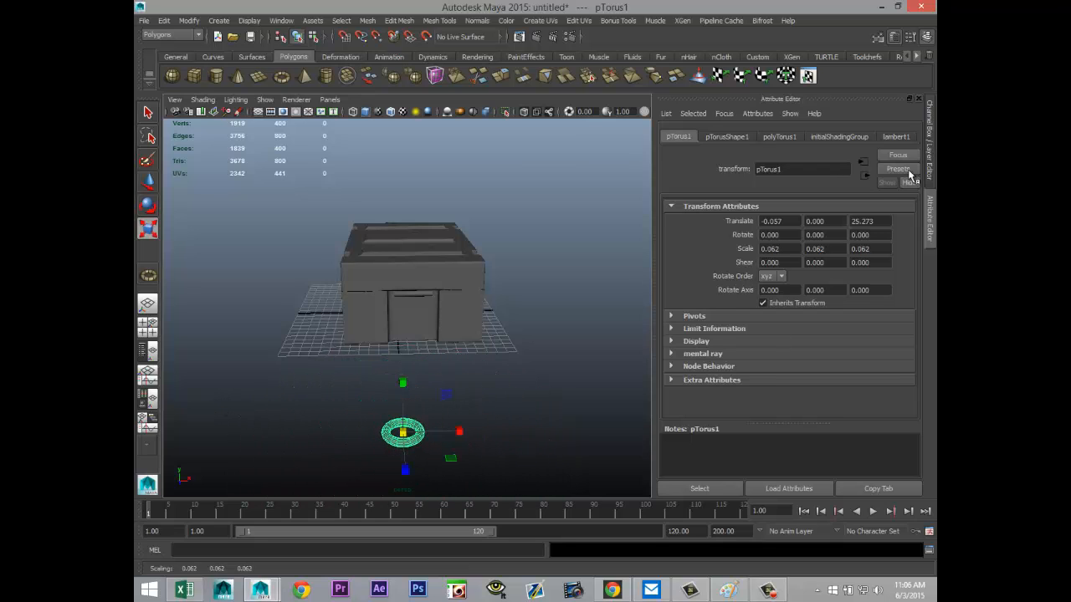
Step: Set the torus's axis and height subdivisions to 30 each
click(778, 138)
click(781, 269)
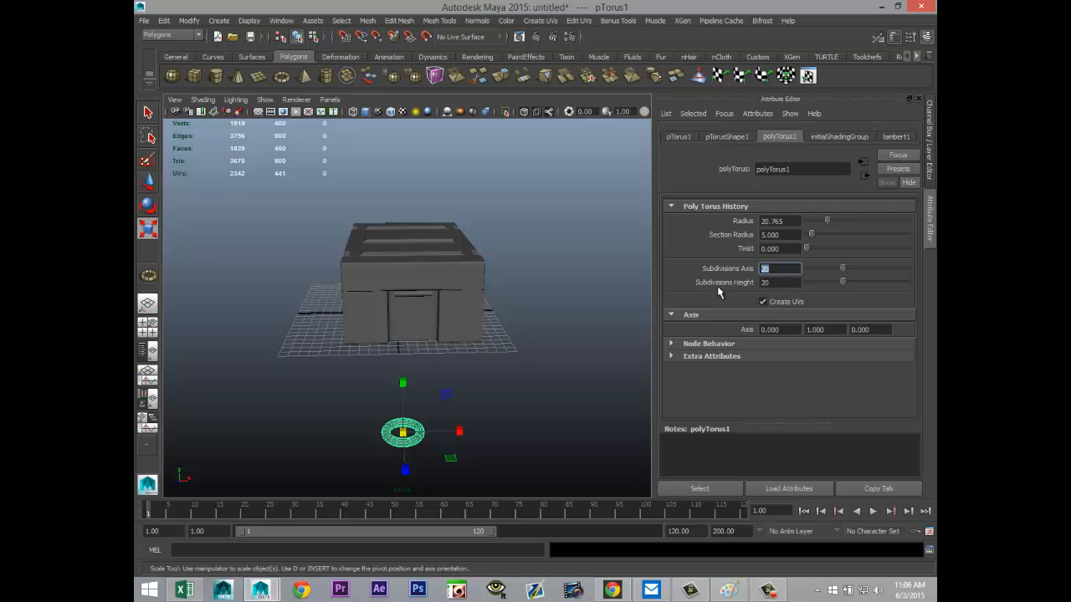
click(772, 283)
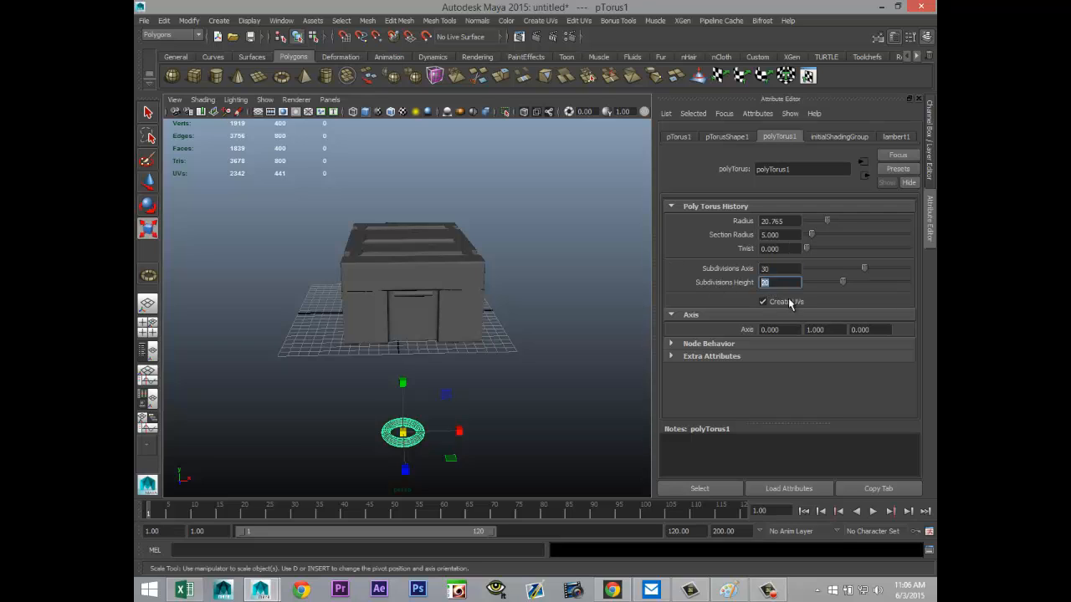
click(784, 270)
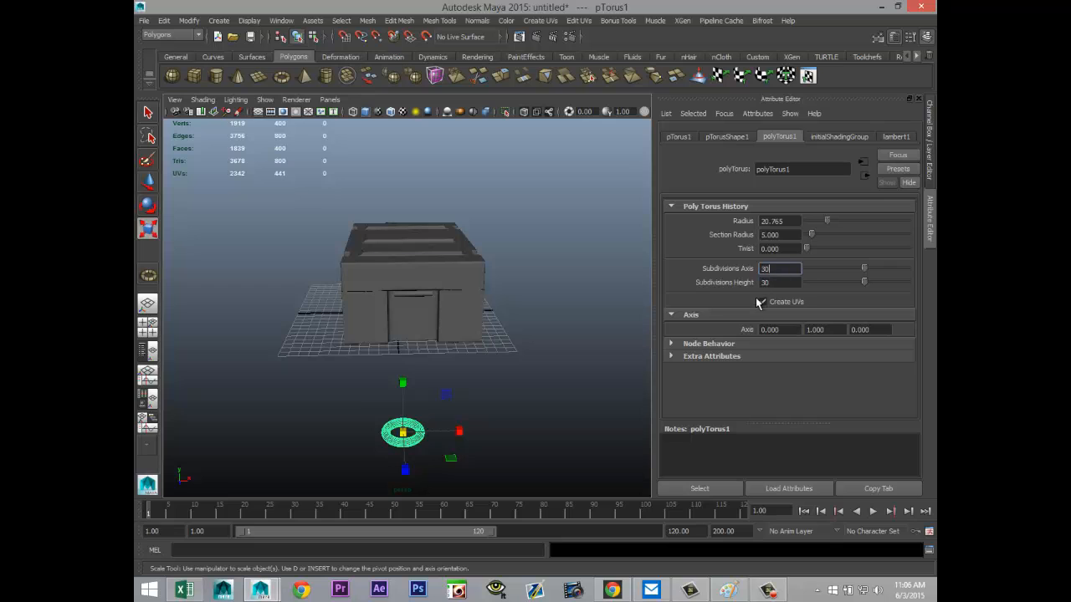
Step: Switch to an enlarged top view framed on the torus
click(147, 323)
key(space)
key(f)
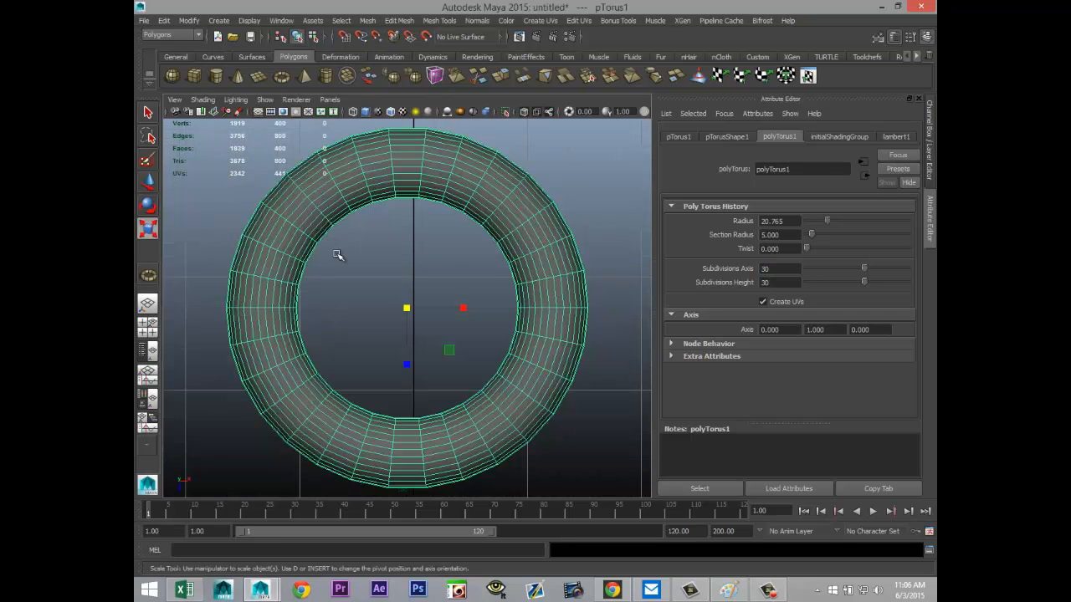
scroll(391, 351, down, 5)
scroll(495, 266, up, 4)
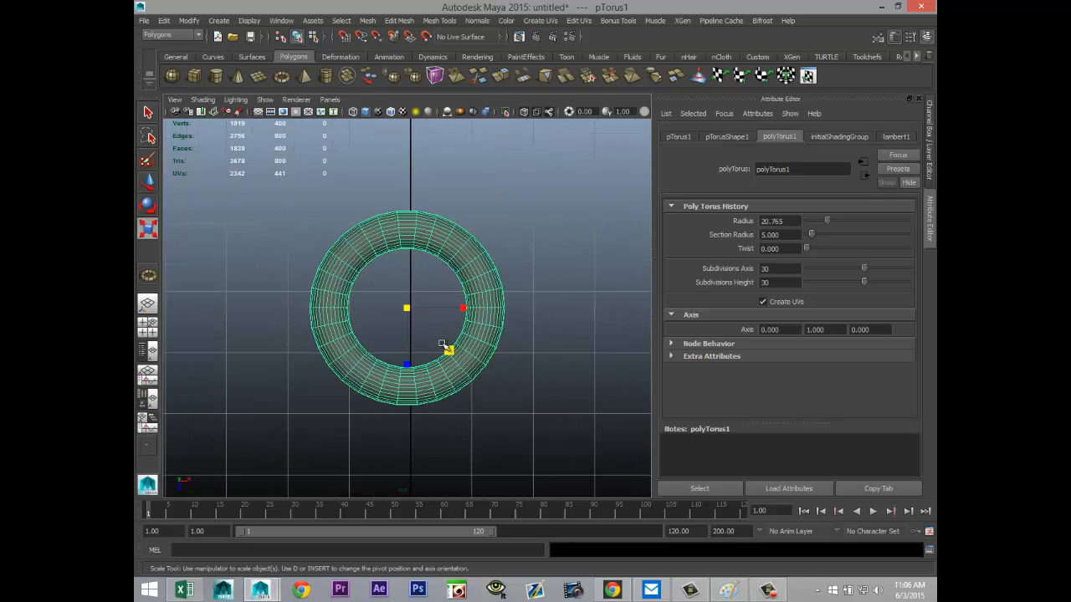
Step: Try to stretch the torus into an oblong ring by moving the faces of its positive-X half outward along X, and delete the torus
right_click(515, 274)
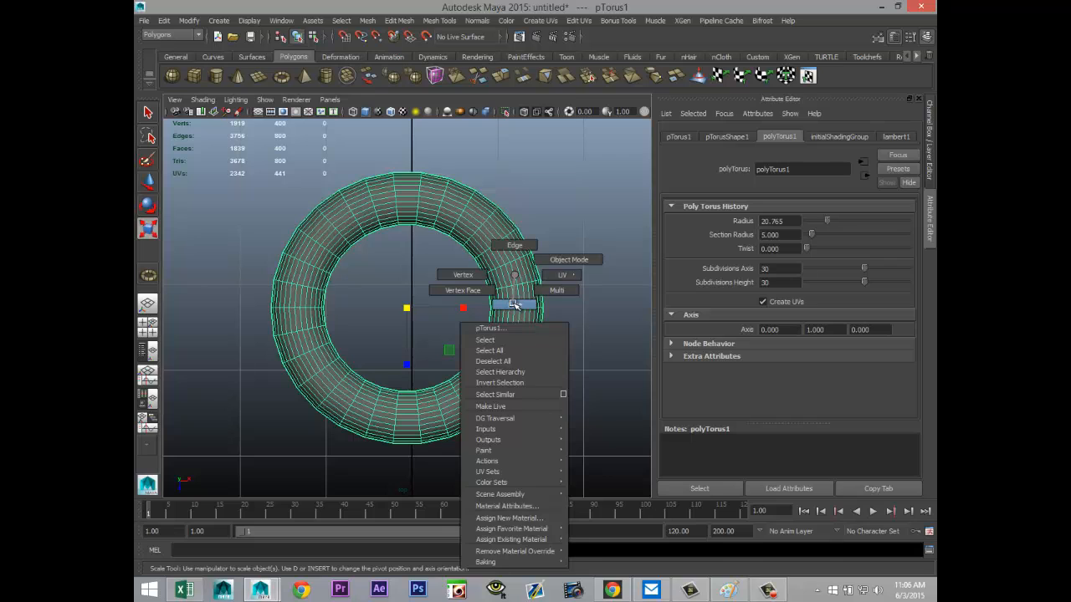
click(514, 304)
drag(416, 150, 562, 485)
scroll(561, 450, down, 3)
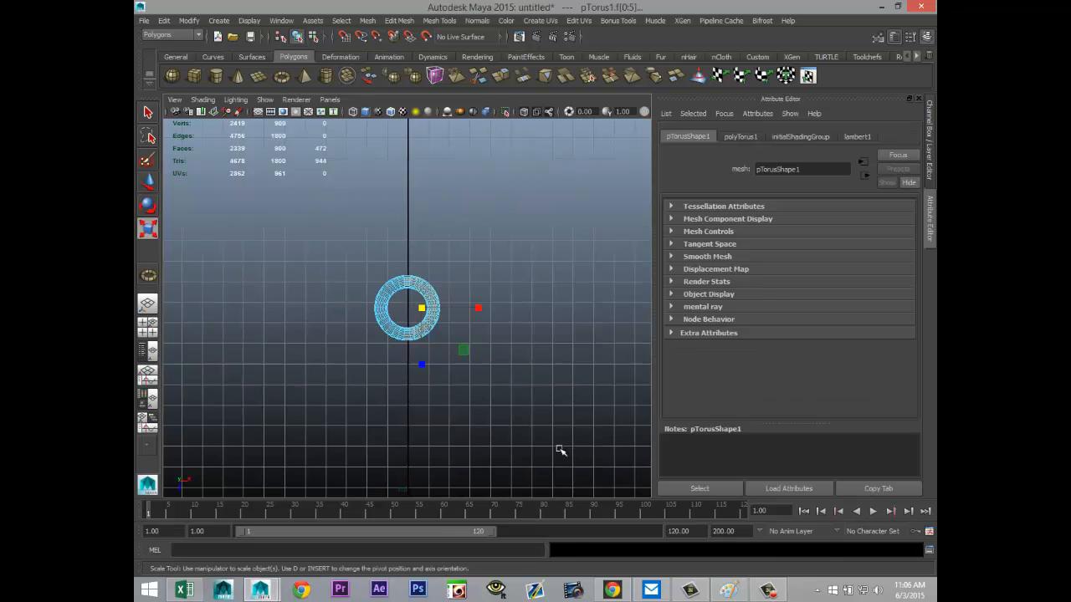
scroll(548, 443, up, 5)
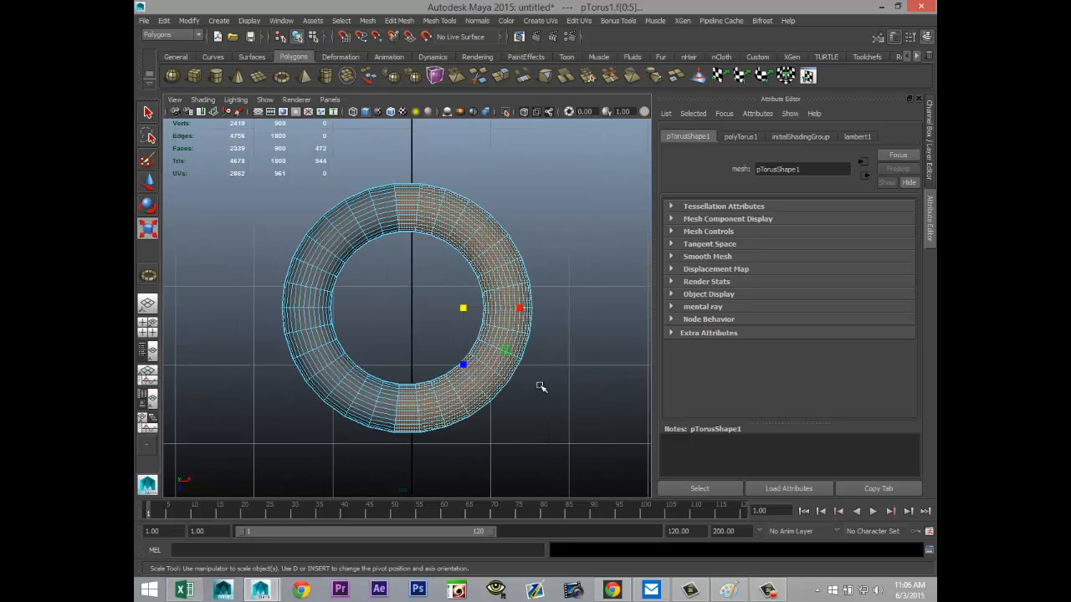
key(w)
drag(522, 310, 646, 326)
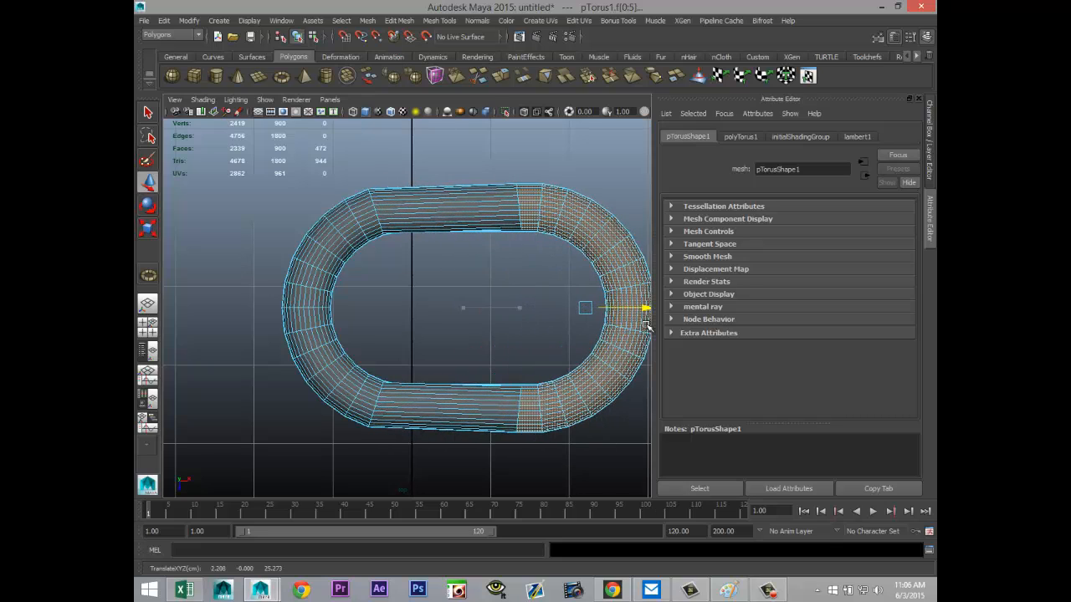
drag(646, 329, 625, 343)
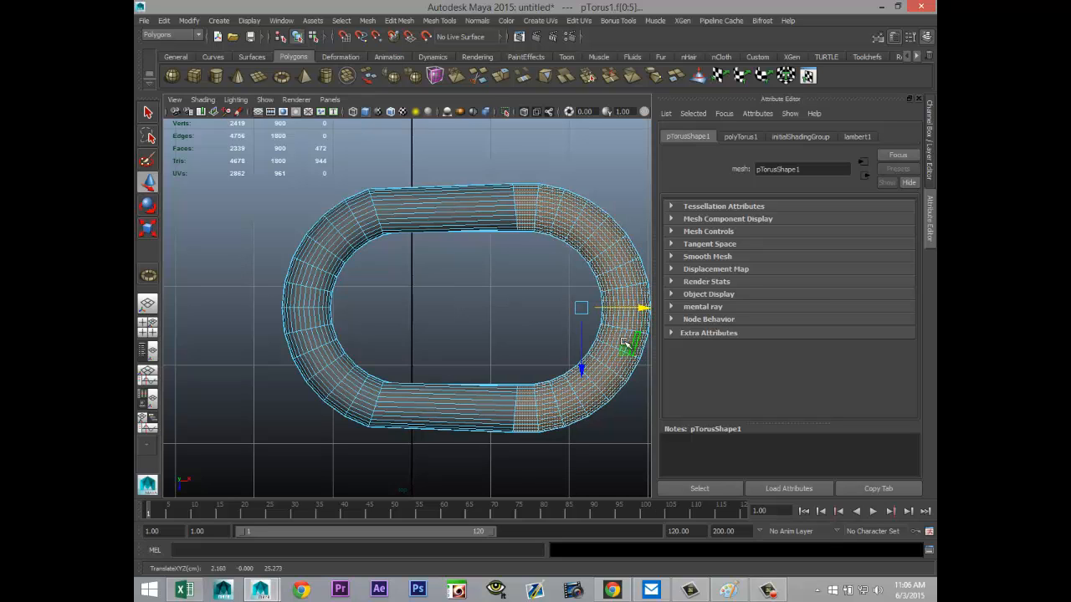
right_drag(575, 311, 619, 294)
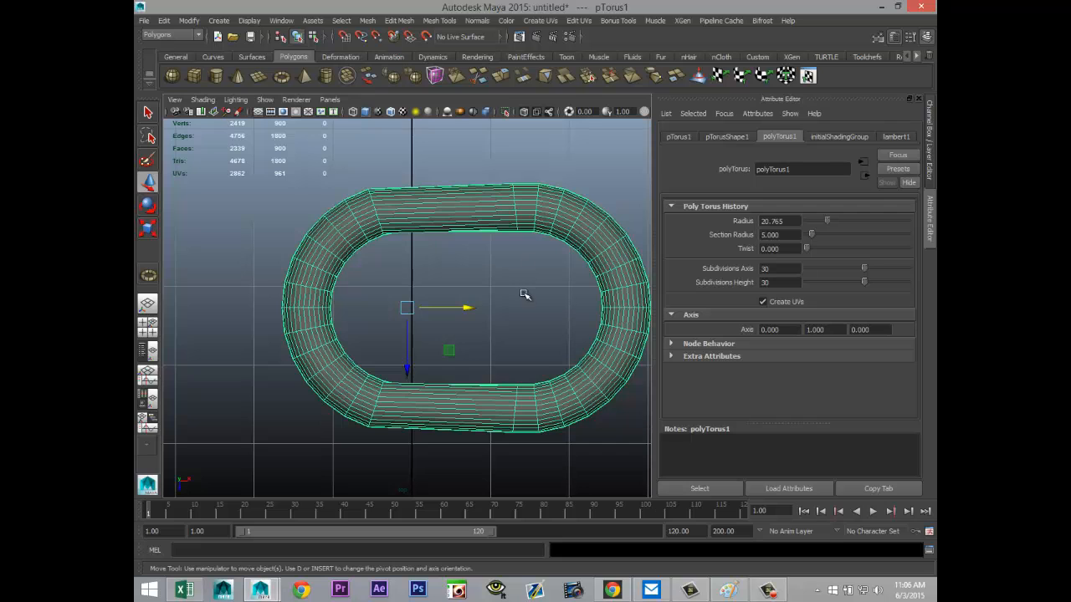
key(Delete)
Step: Create a new polygon torus in the top view with a radius of about 38.8 and a section radius of 5
alt+right_drag(489, 280, 308, 139)
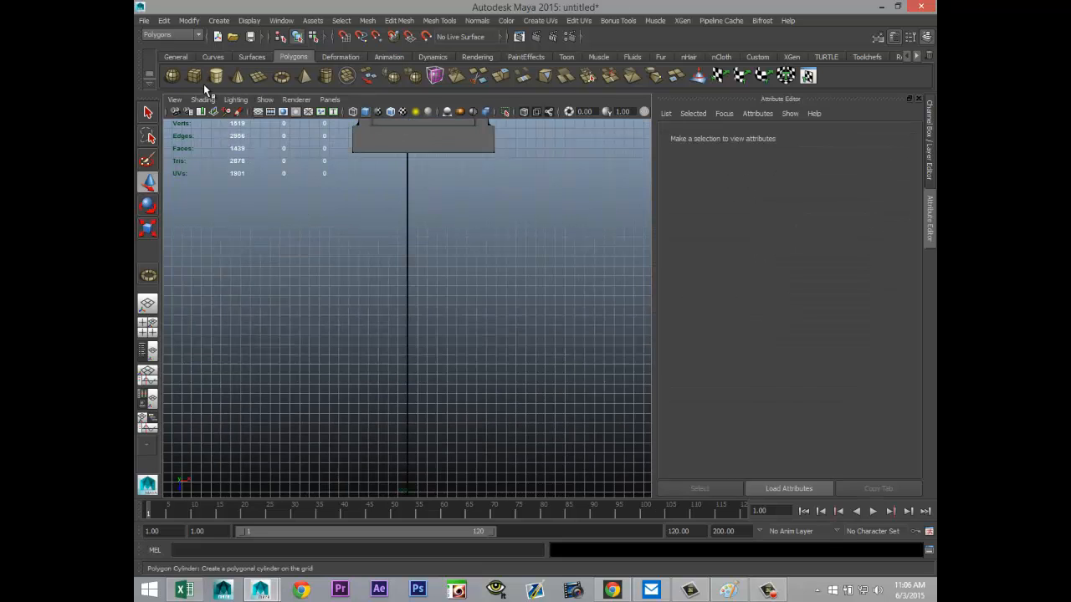
click(282, 76)
drag(349, 351, 552, 407)
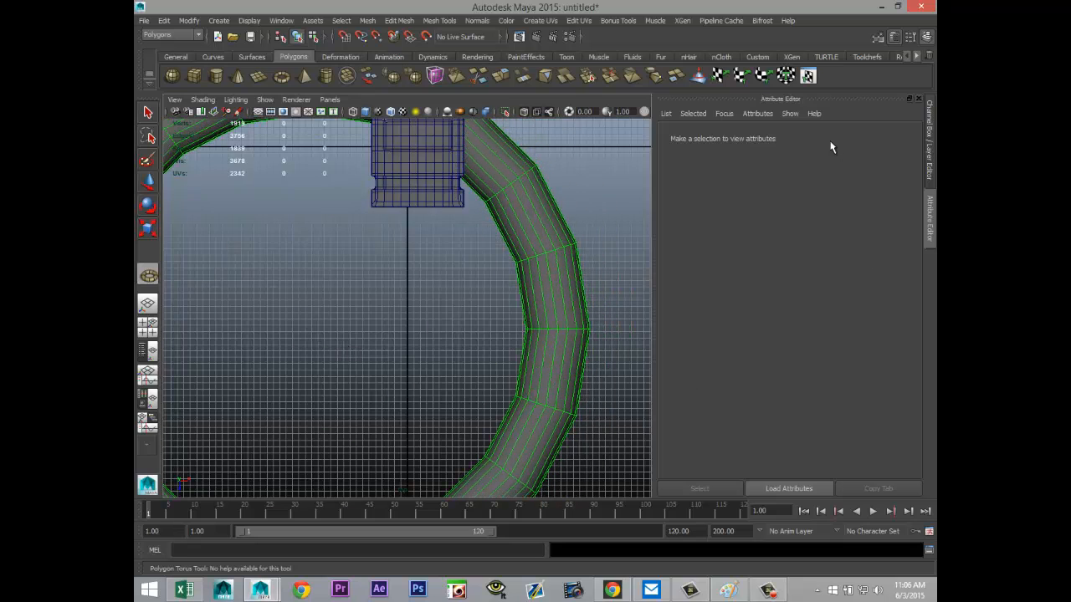
click(588, 213)
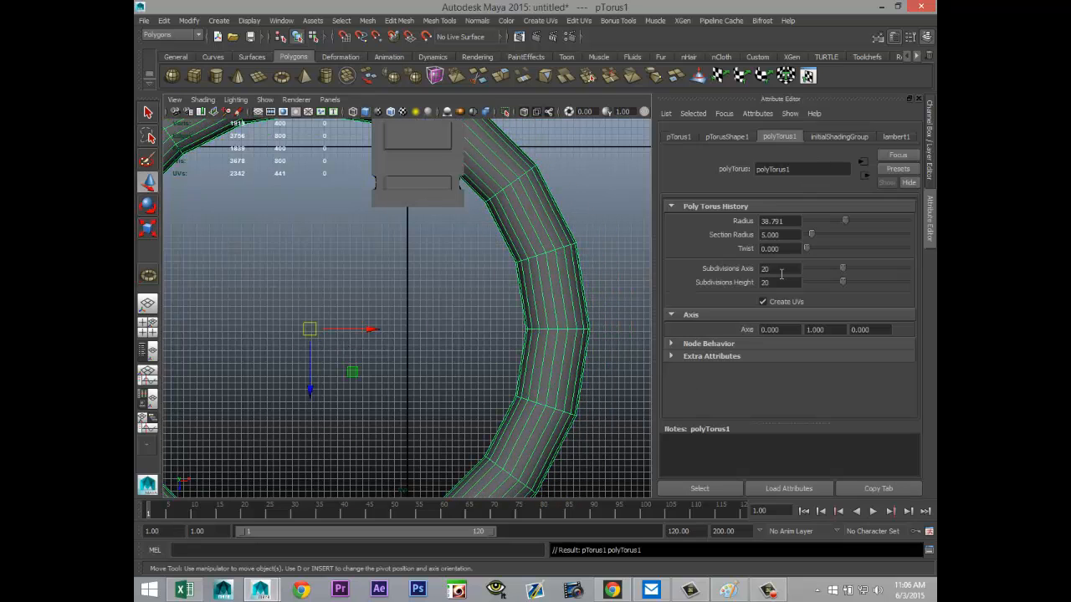
Step: Set the new torus's axis and height subdivisions to 40 each
drag(782, 268, 679, 271)
key(Tab)
text(40)
click(786, 270)
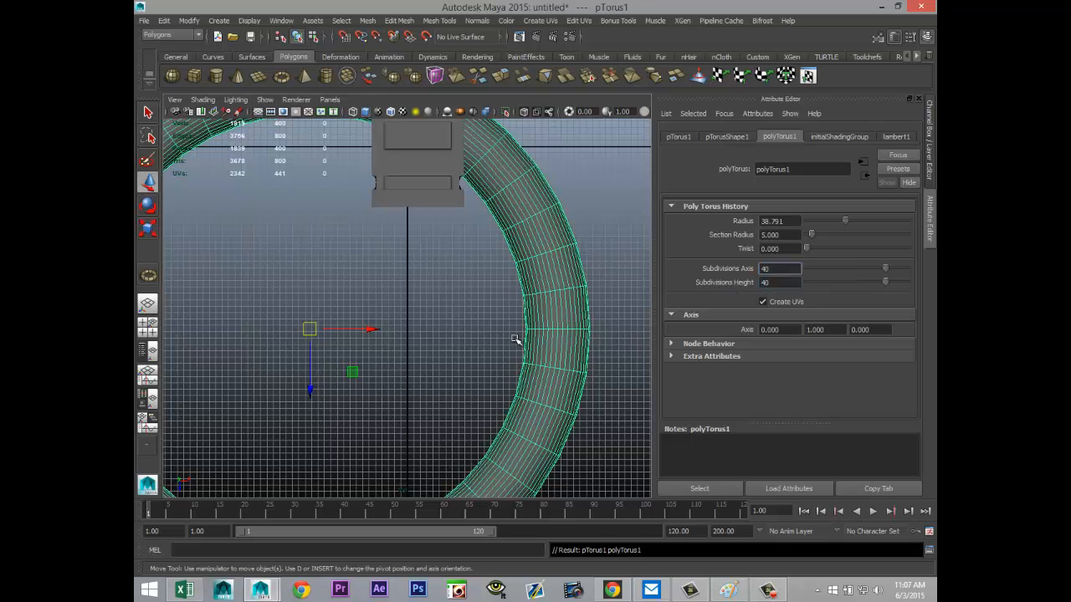
Step: Scale the new torus down uniformly to less than half its size
scroll(515, 340, down, 2)
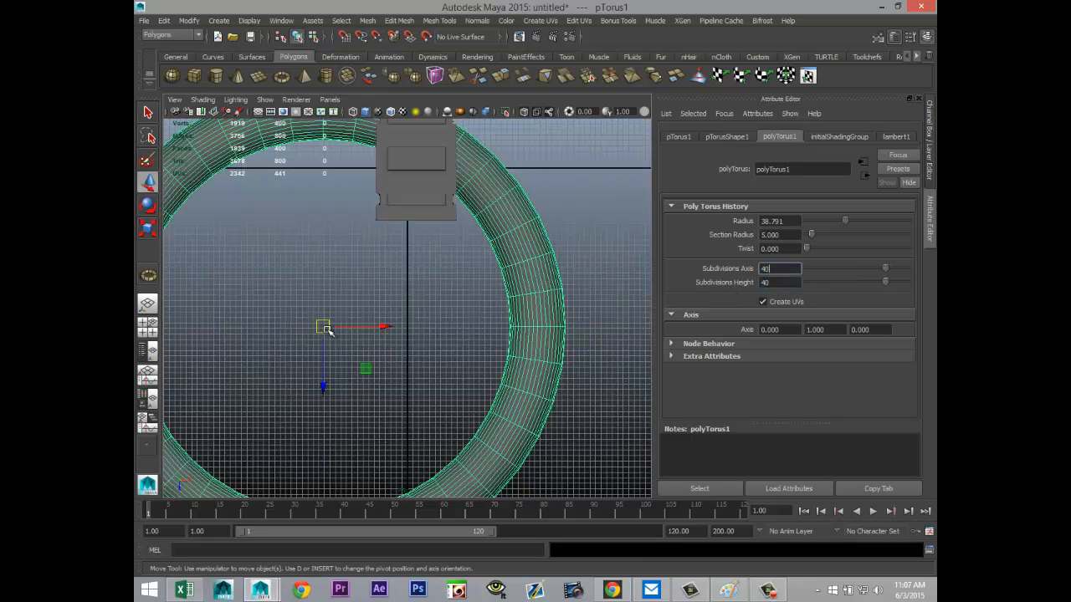
key(r)
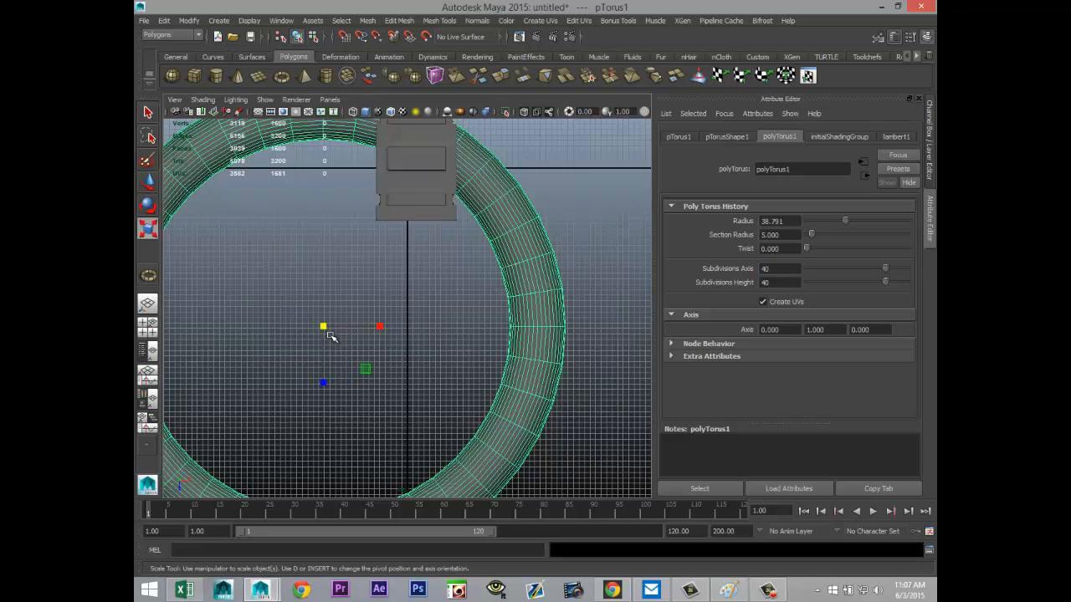
drag(322, 326, 142, 321)
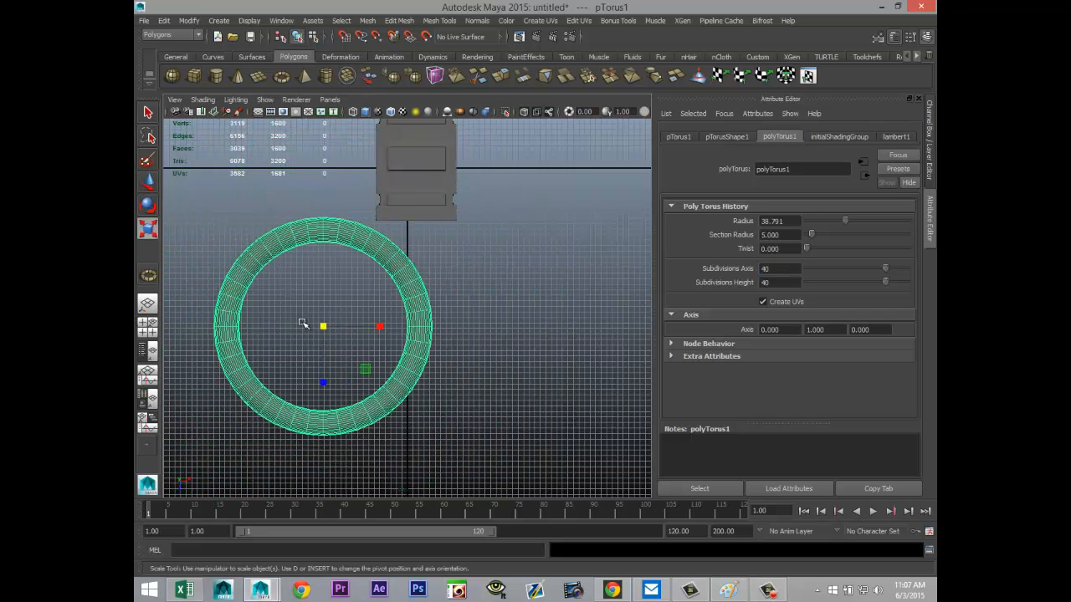
Step: Shrink the torus uniformly to a scale of about -0.024 and move its positive-X half's faces outward along X into an elongated ring
drag(324, 328, 167, 330)
key(f)
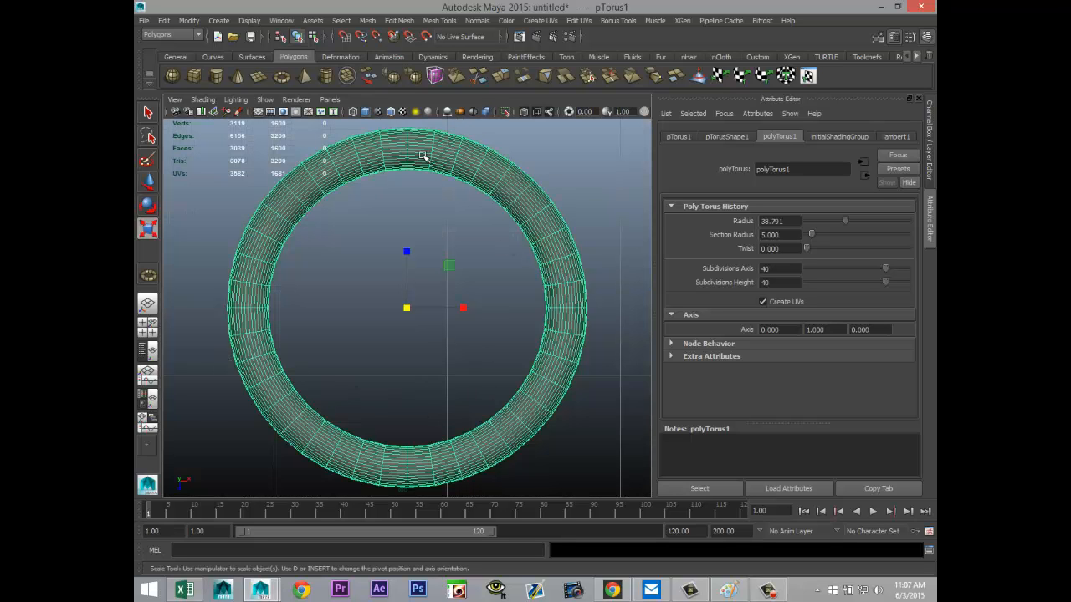
right_drag(424, 157, 433, 191)
scroll(470, 231, down, 8)
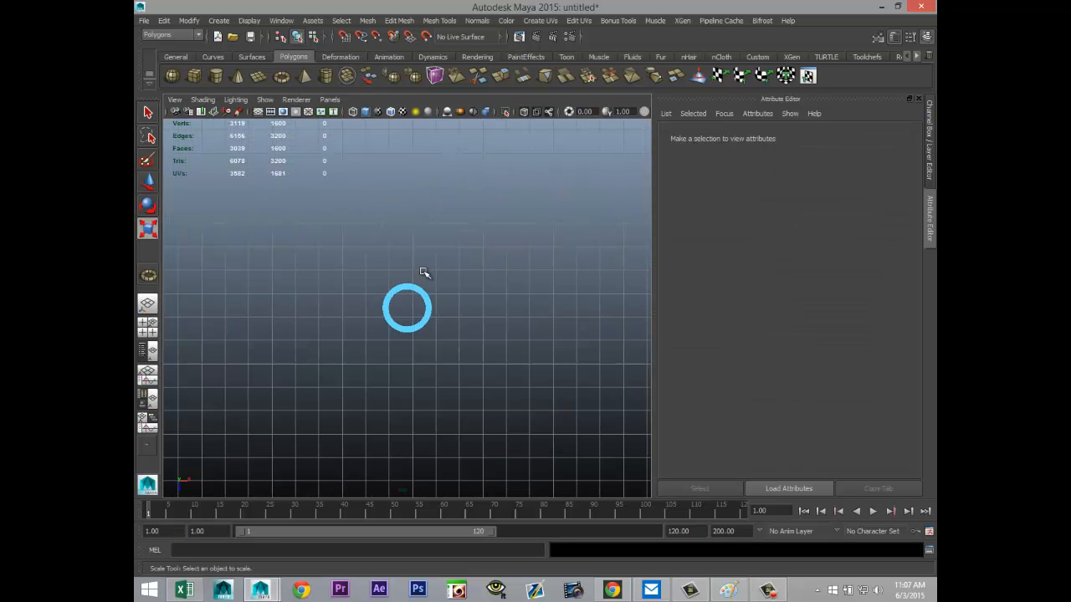
scroll(425, 270, up, 8)
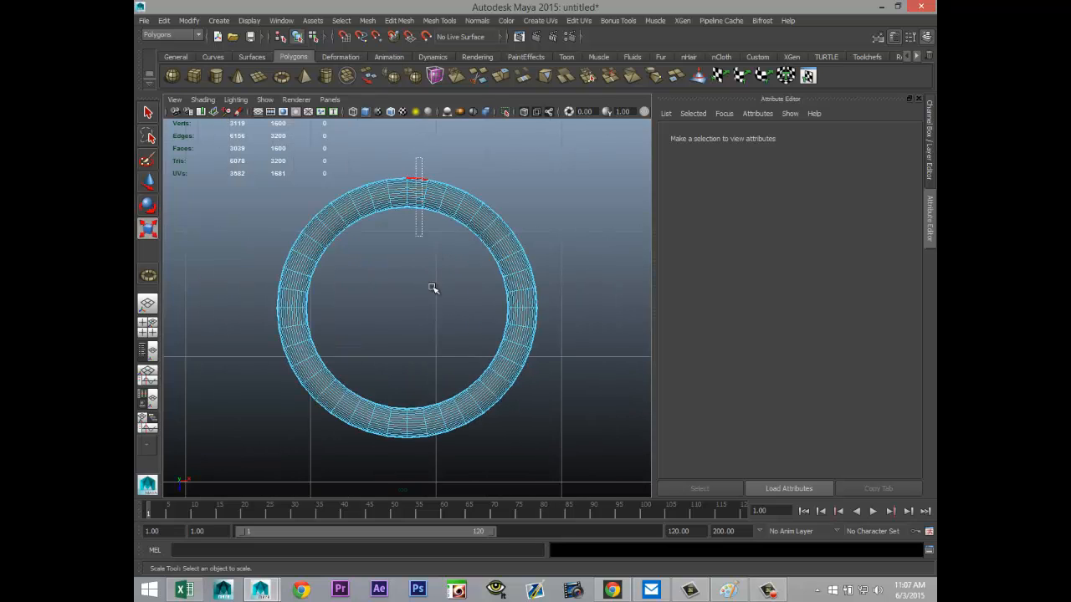
drag(432, 288, 574, 471)
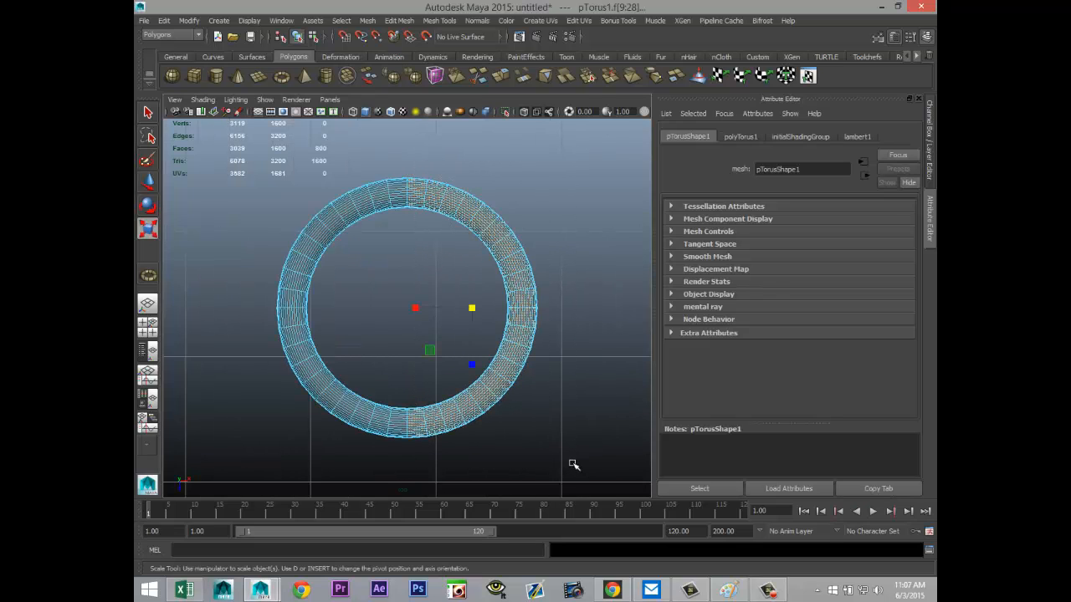
key(w)
drag(535, 312, 656, 324)
scroll(447, 354, down, 8)
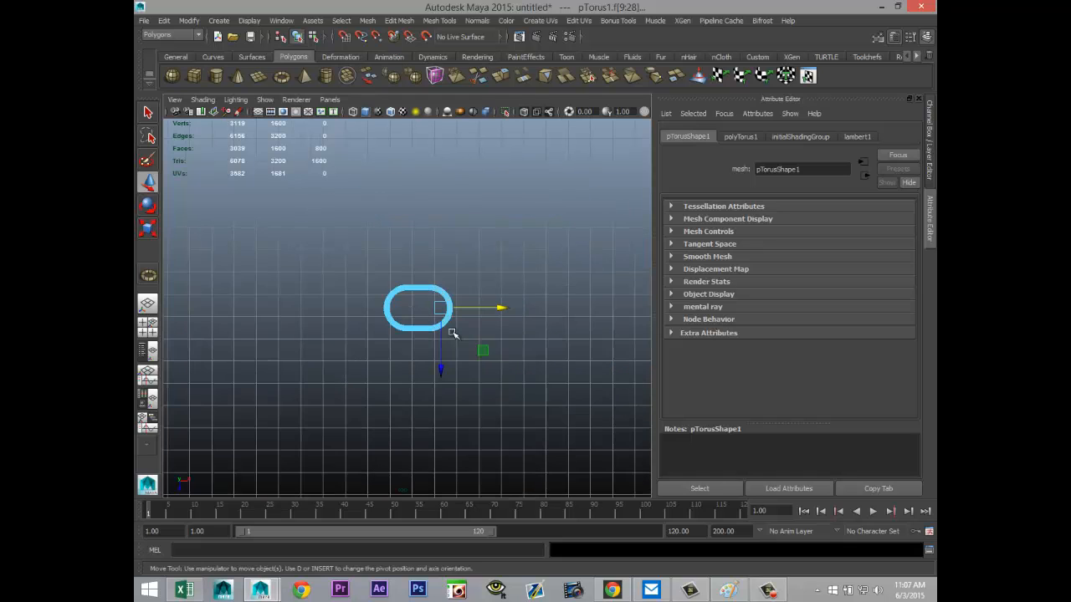
alt+middle_drag(455, 335, 395, 327)
drag(443, 303, 512, 317)
scroll(524, 409, up, 5)
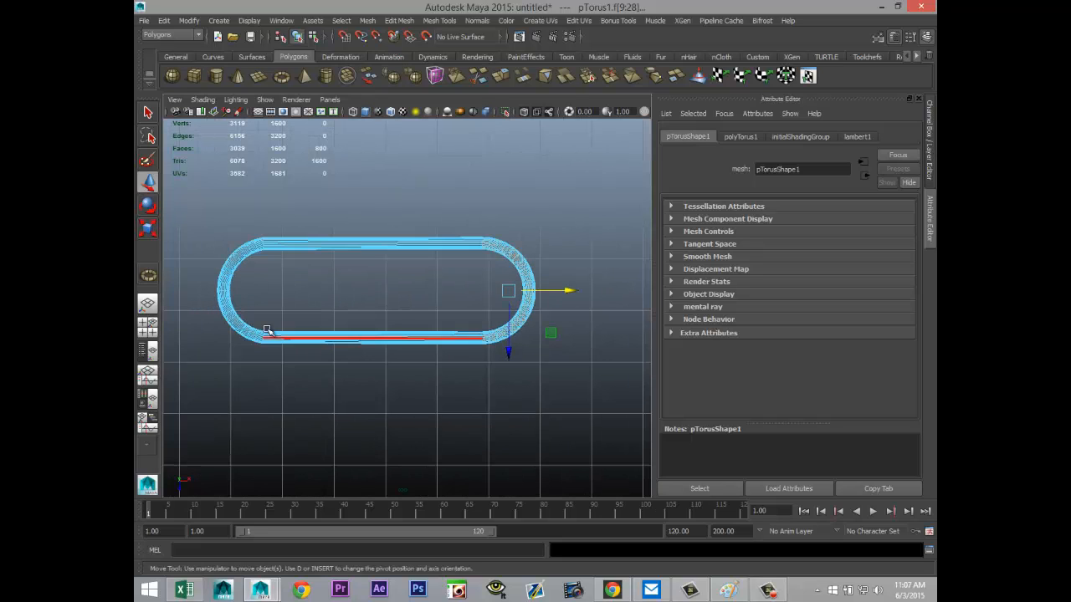
Step: Move the faces of the ring's negative-Z half outward along Z to form a nearly square ring with rounded corners
right_drag(232, 310, 236, 343)
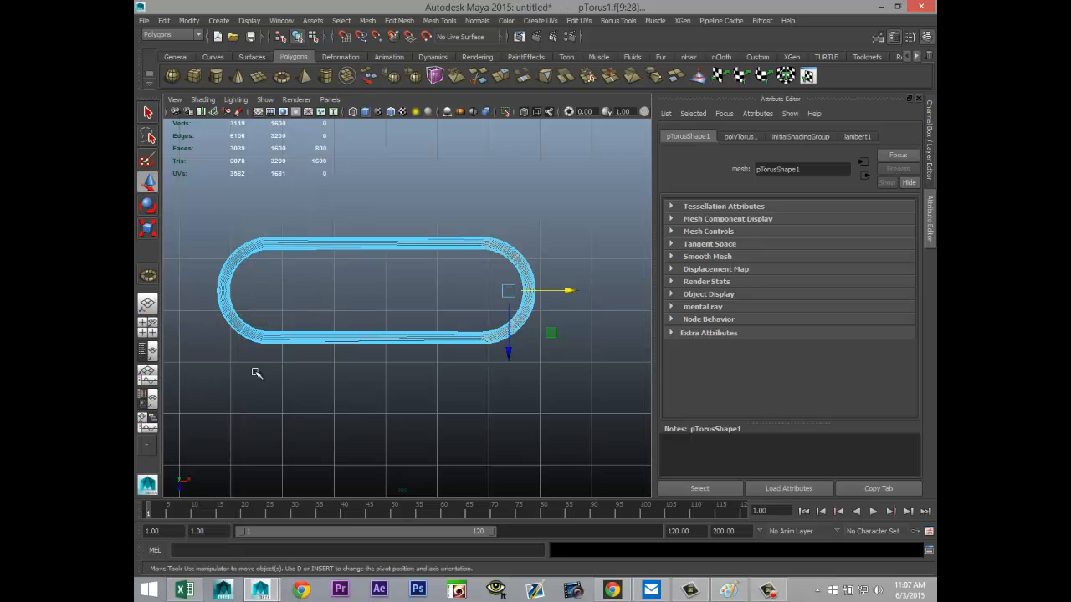
scroll(276, 401, up, 3)
alt+middle_drag(261, 394, 425, 406)
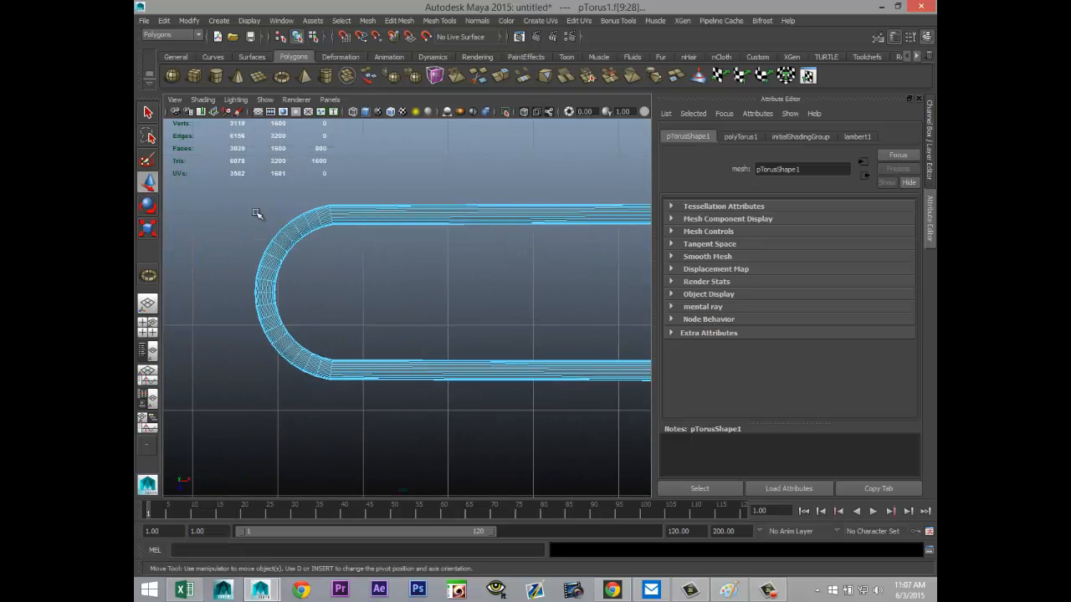
drag(210, 173, 847, 291)
scroll(480, 366, down, 4)
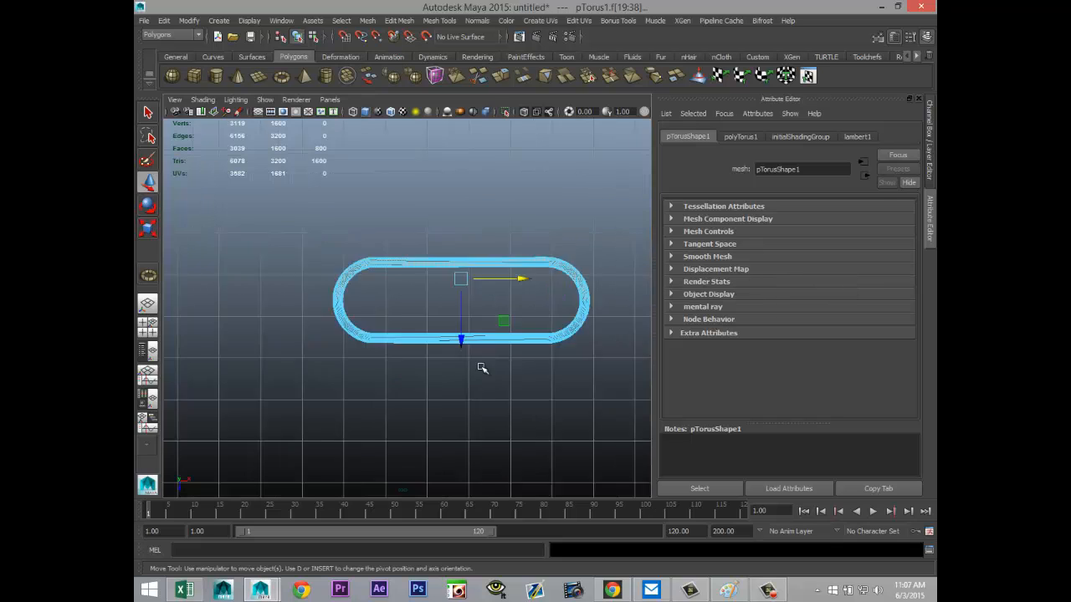
drag(445, 350, 455, 255)
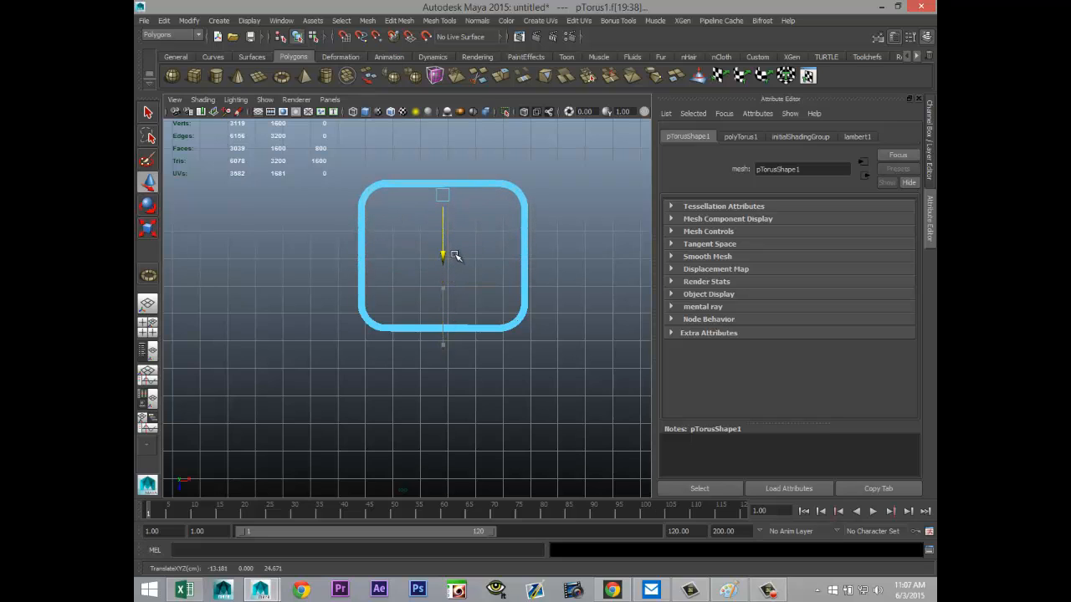
Step: Stand the whole ring upright by setting its X rotation to 90 degrees
click(147, 326)
key(space)
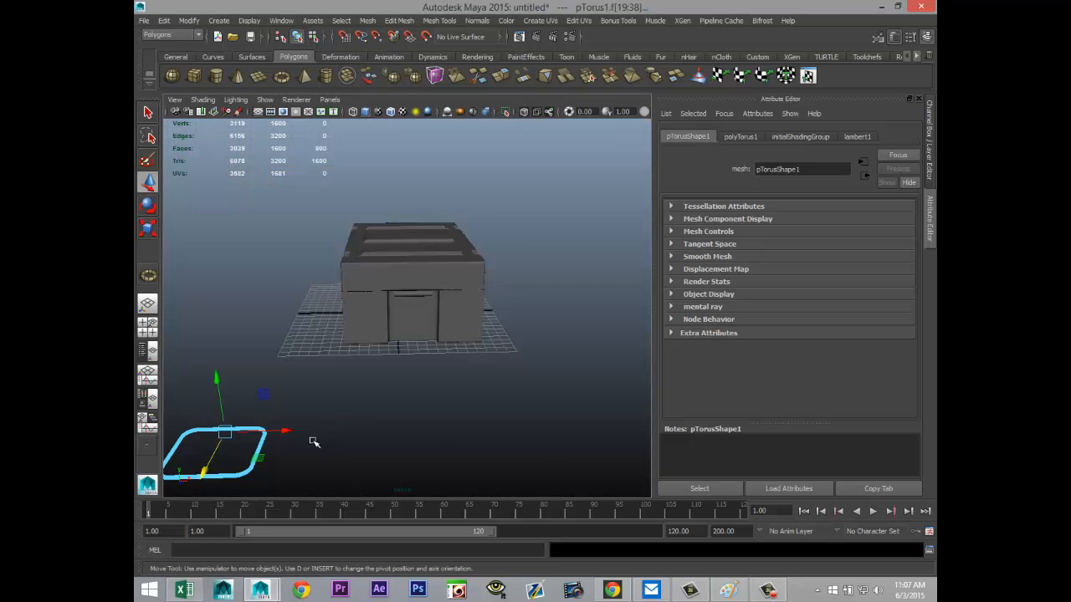
alt+drag(313, 442, 410, 413)
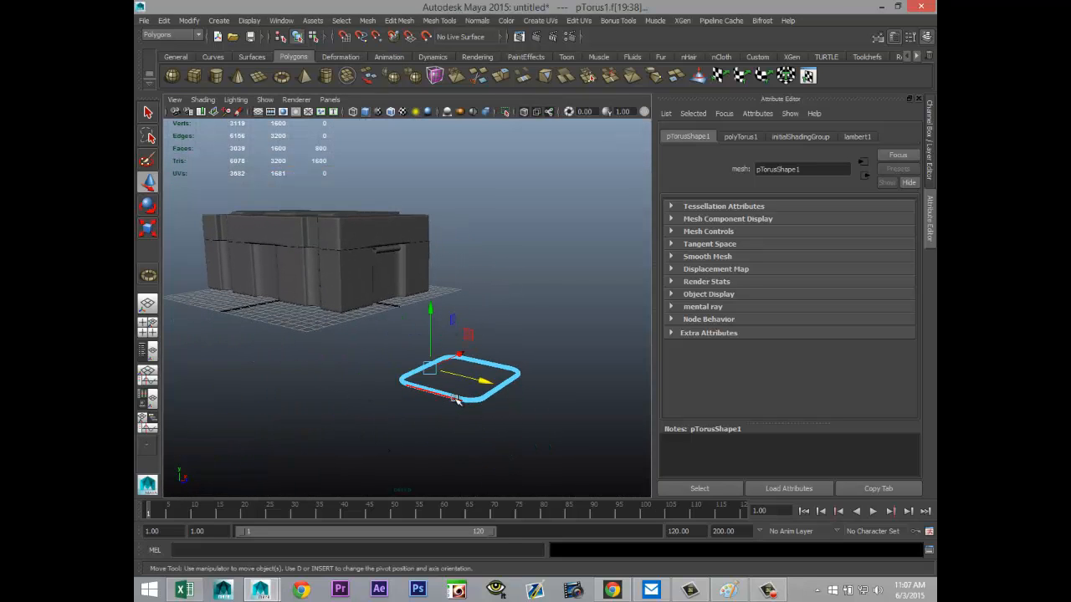
right_drag(456, 400, 507, 292)
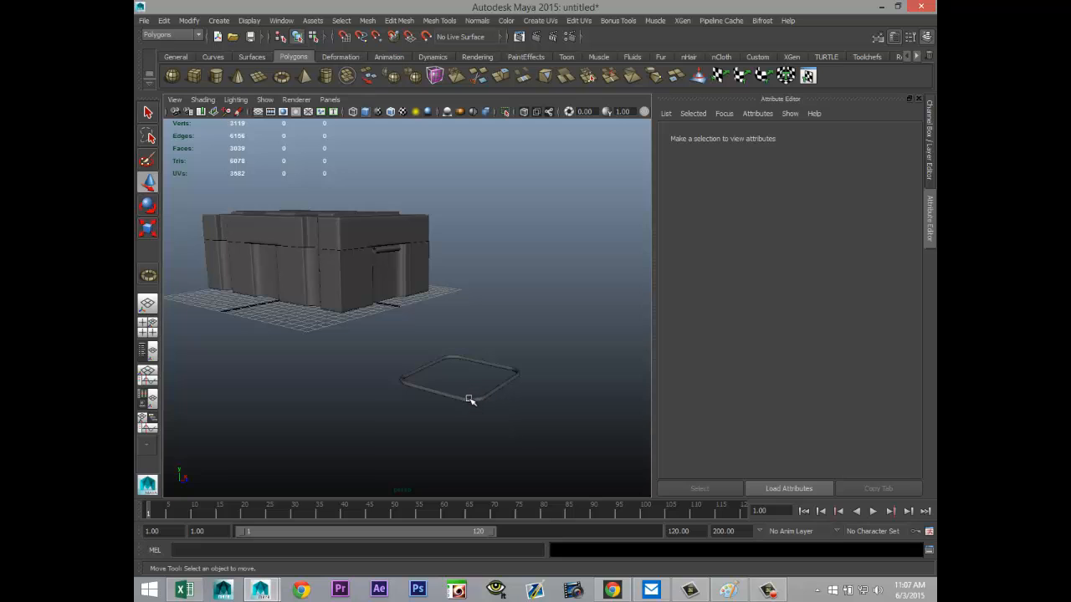
click(470, 400)
key(e)
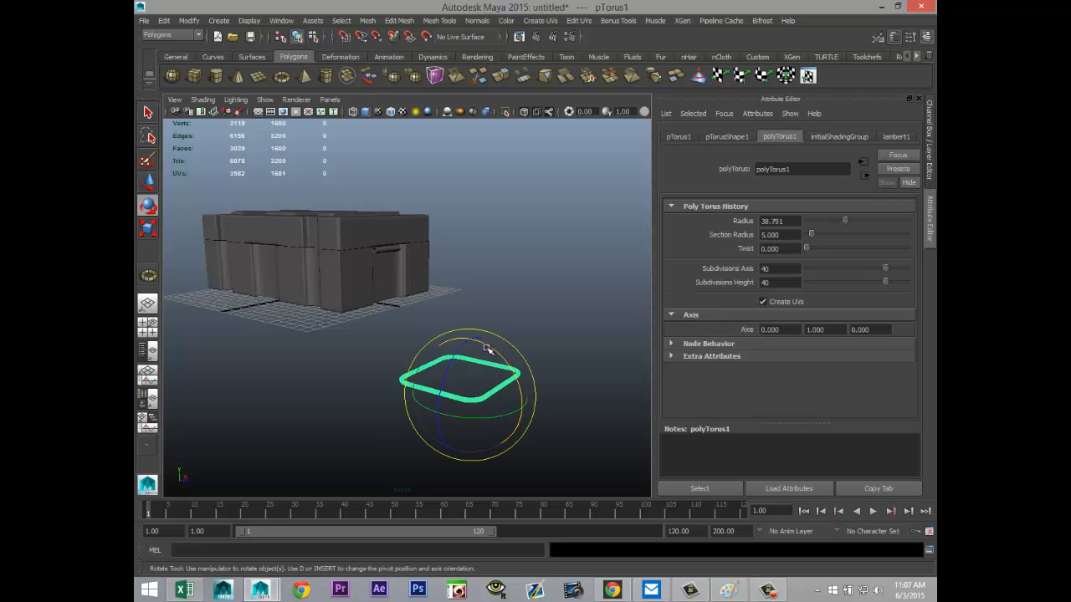
drag(487, 348, 530, 425)
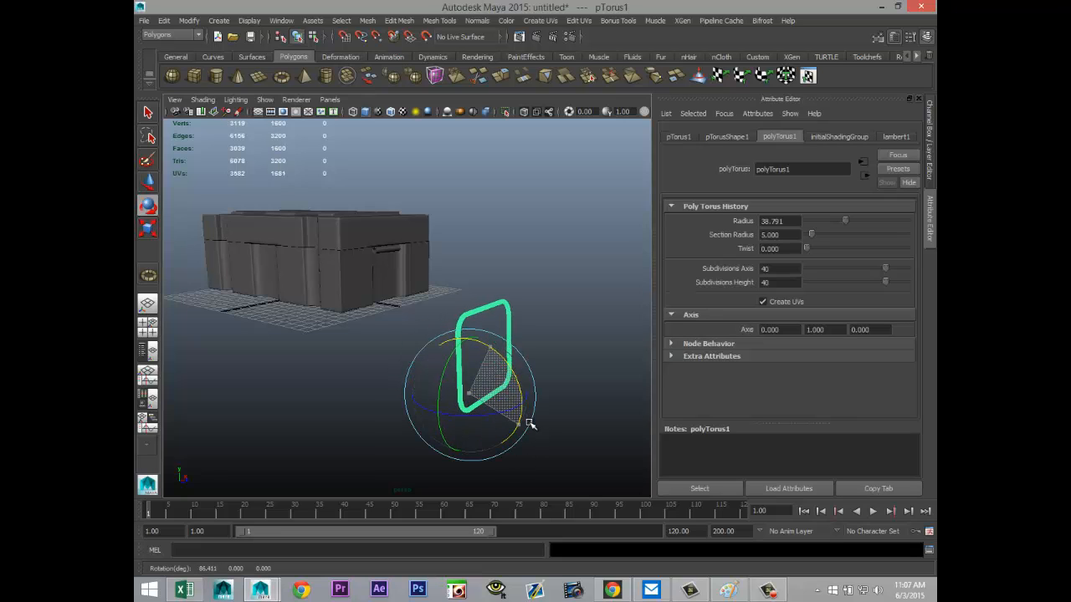
click(676, 136)
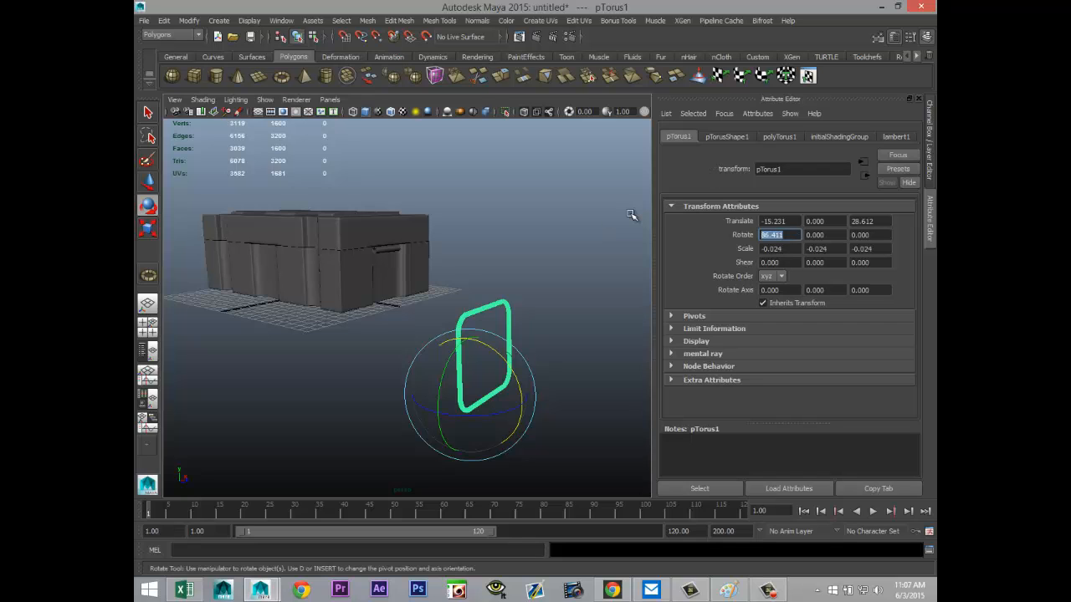
key(Return)
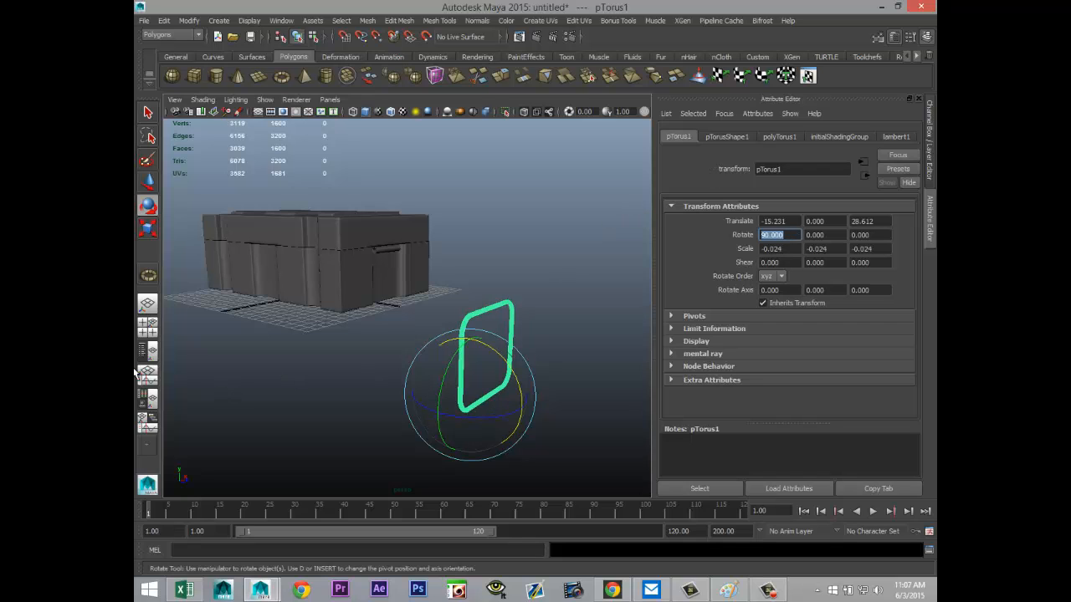
Step: In the side view, move the ring along Z to about 9.83, up against the building's short side
click(147, 326)
key(space)
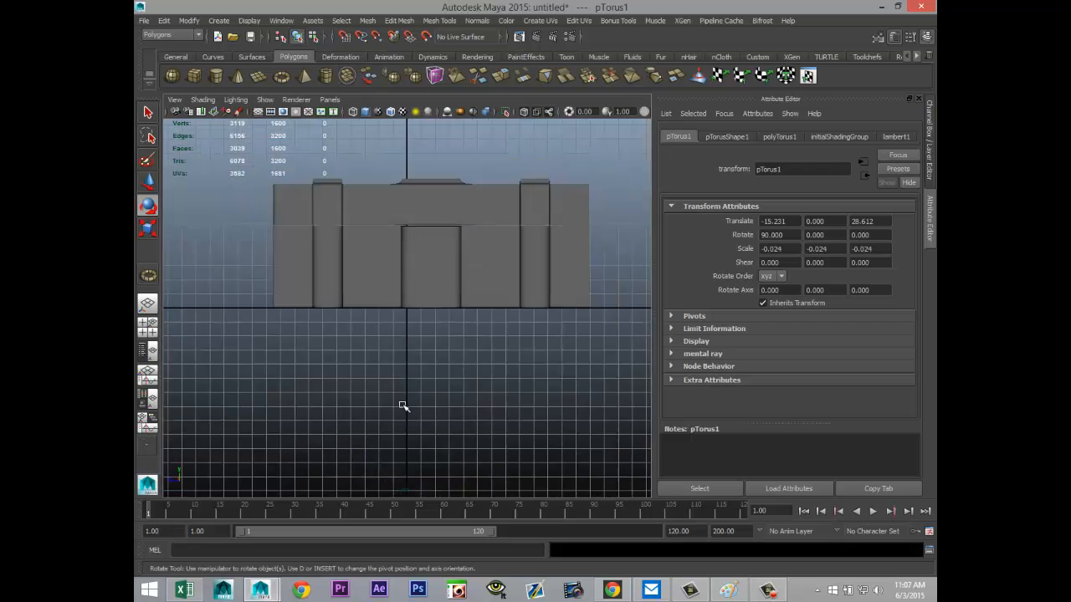
scroll(402, 406, down, 2)
key(w)
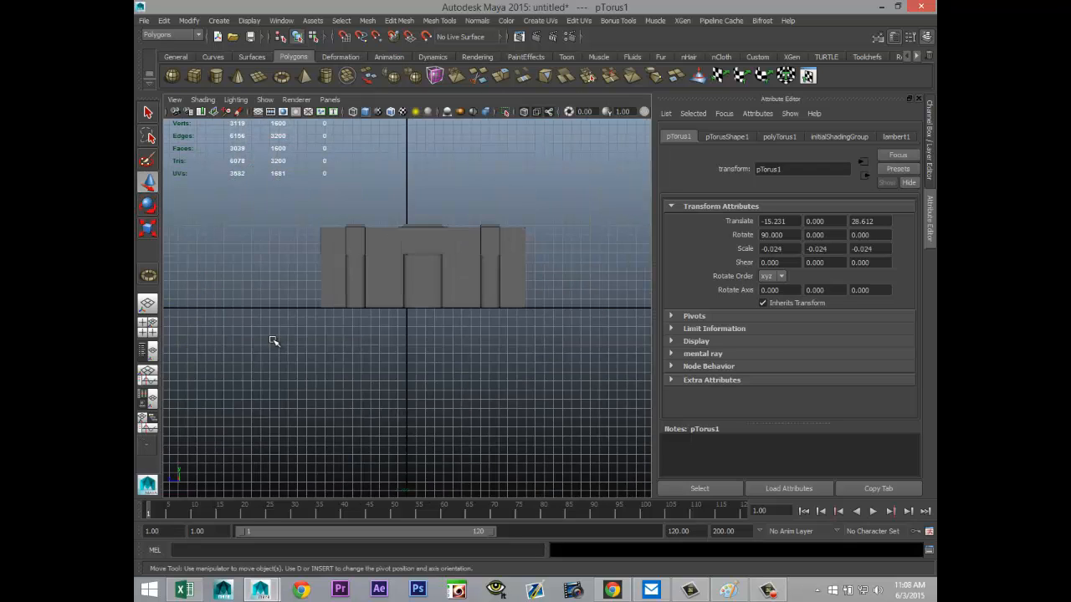
scroll(231, 339, down, 2)
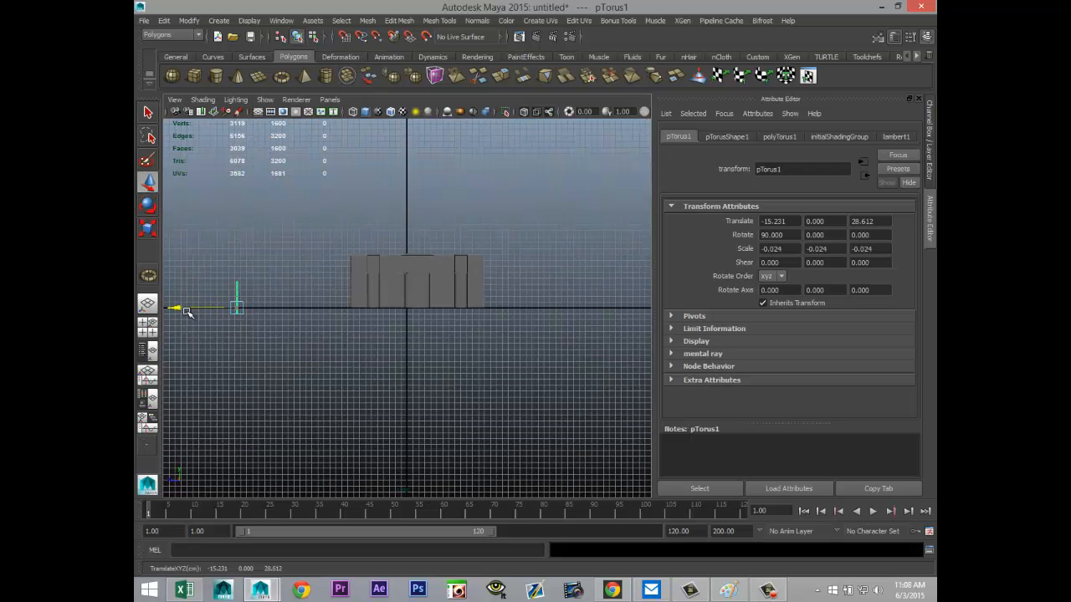
drag(182, 310, 295, 327)
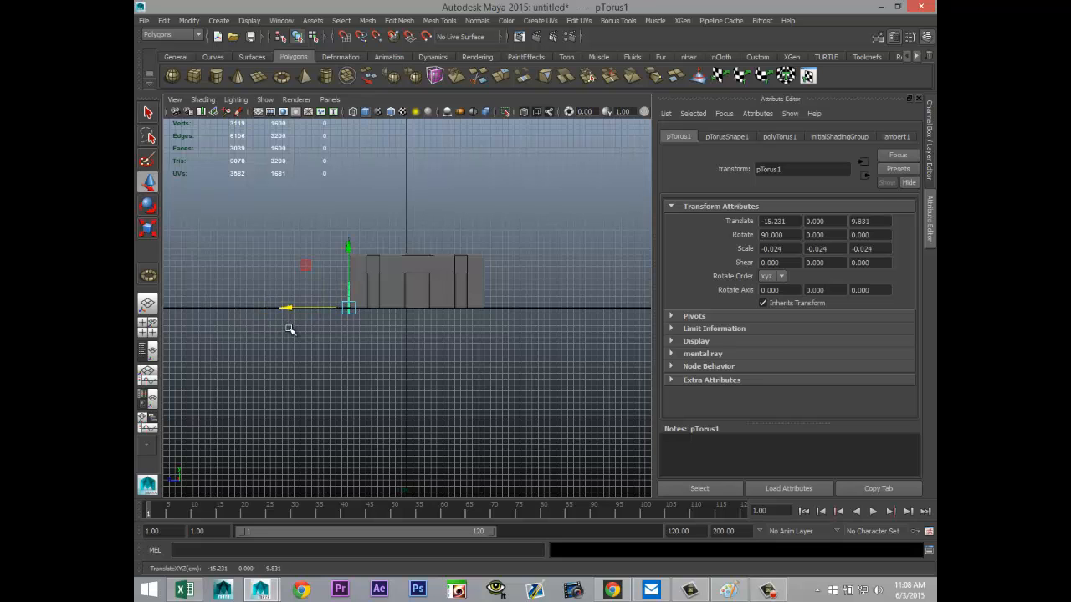
Step: Position the ring in the recess behind the pipe, at about X -0.44, Y 1.14 and Z 9.19
click(148, 326)
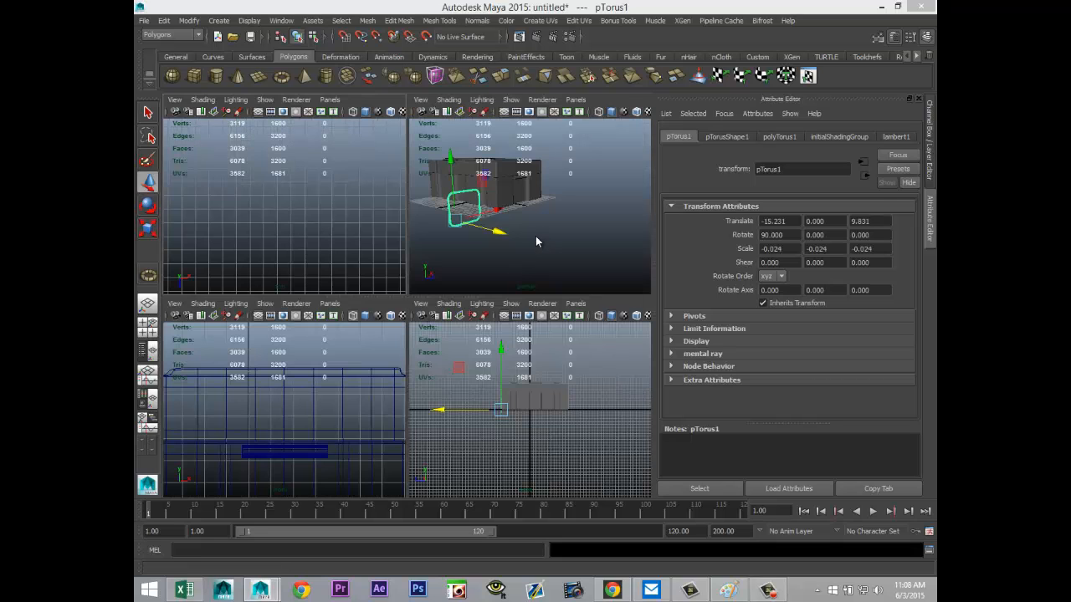
key(space)
drag(307, 322, 421, 303)
key(f)
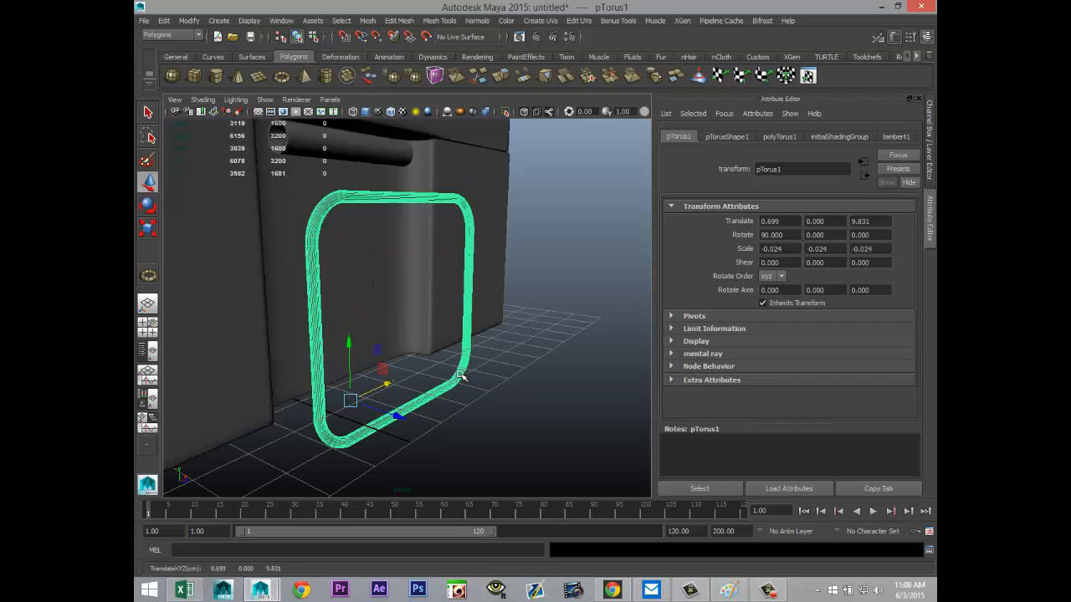
alt+drag(499, 413, 528, 474)
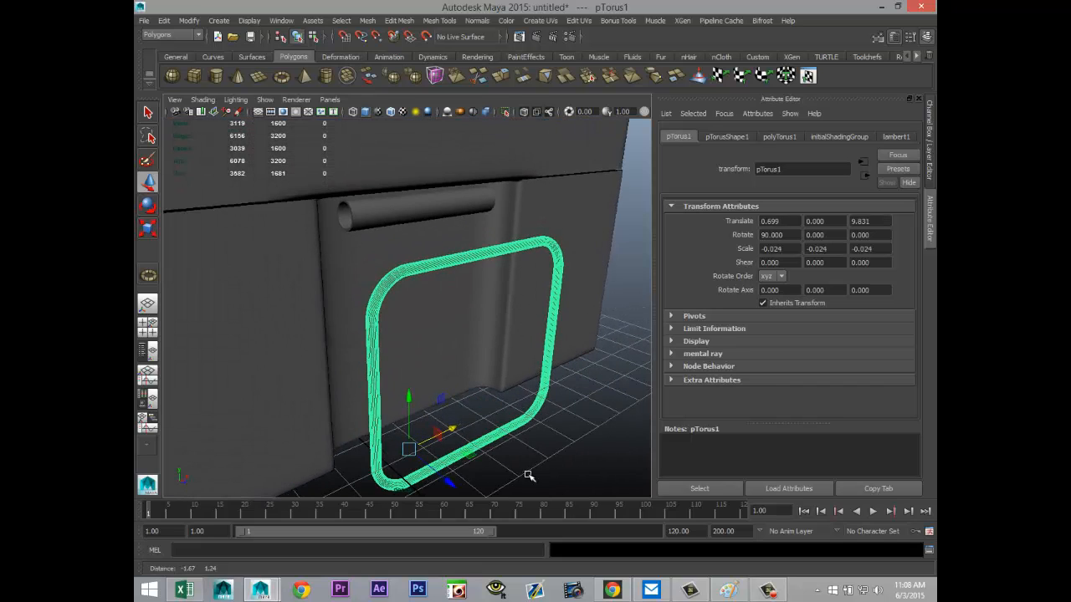
drag(449, 485, 424, 466)
drag(387, 380, 468, 415)
alt+drag(527, 456, 444, 447)
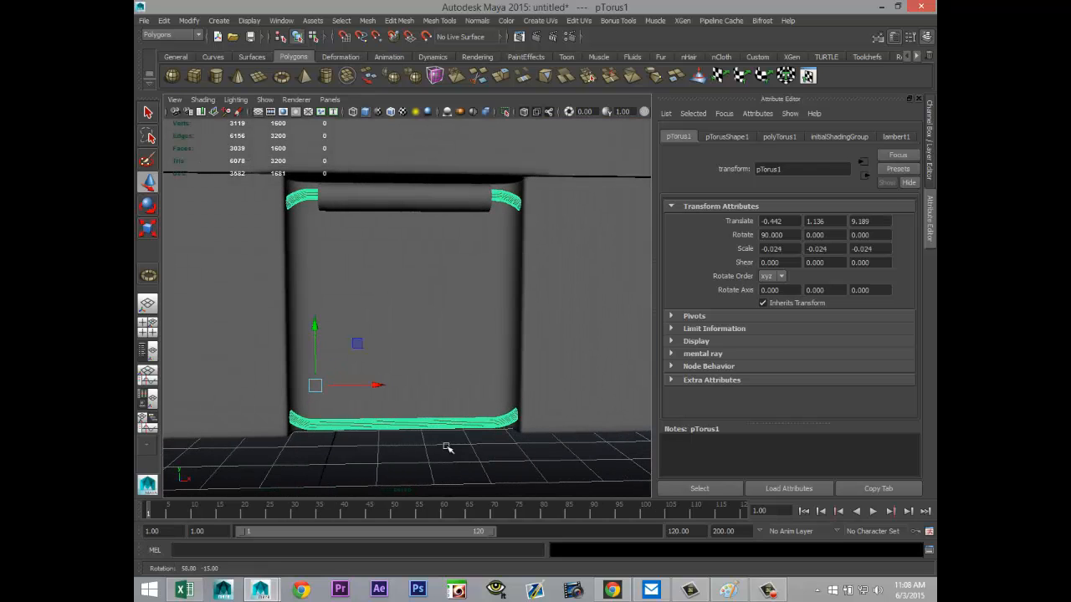
Step: Try to narrow the ring along X about its off-centre pivot, and undo the scaling
key(r)
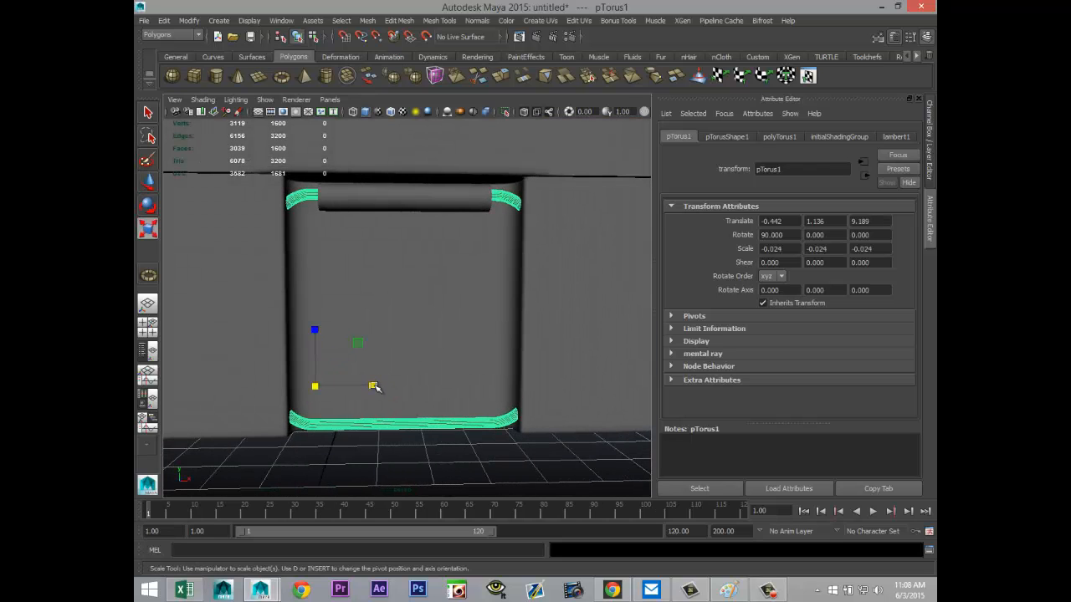
drag(373, 386, 365, 386)
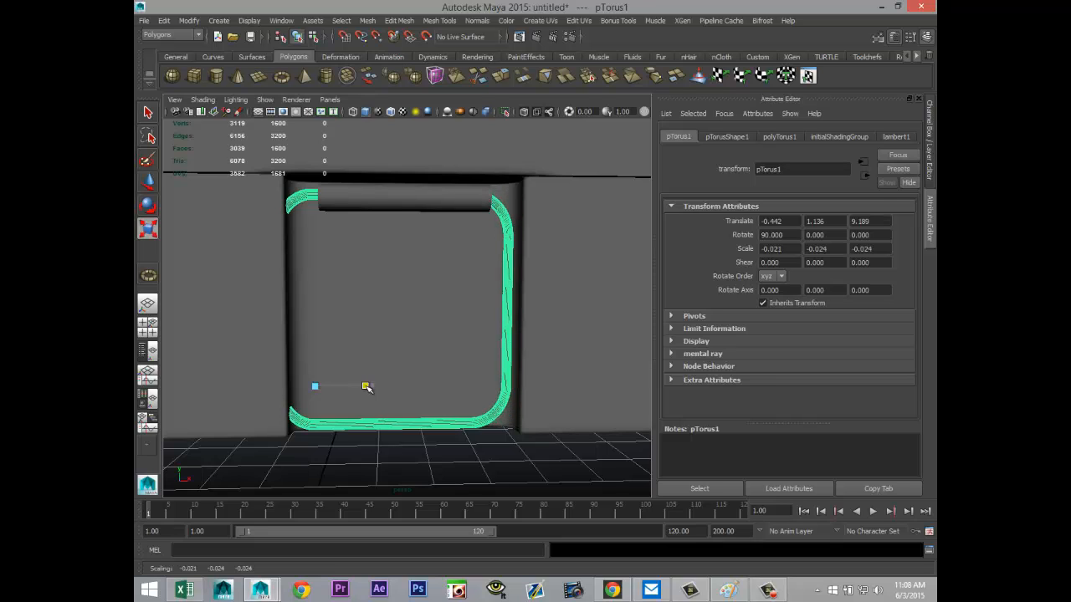
key(ctrl+z)
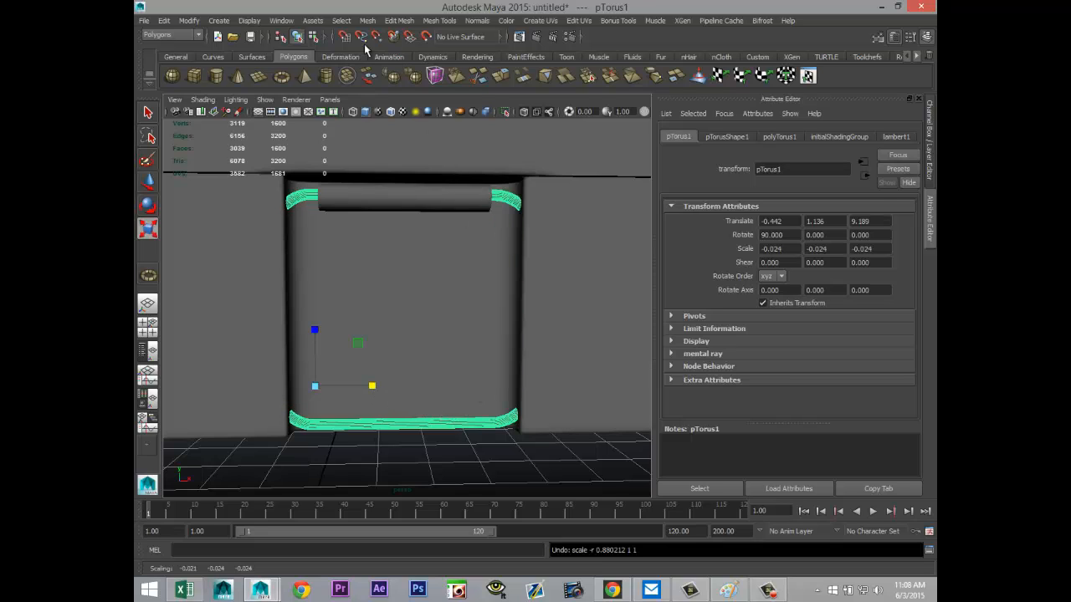
Step: Center the ring's pivot and narrow the ring along X to a scale of about -0.019
click(189, 20)
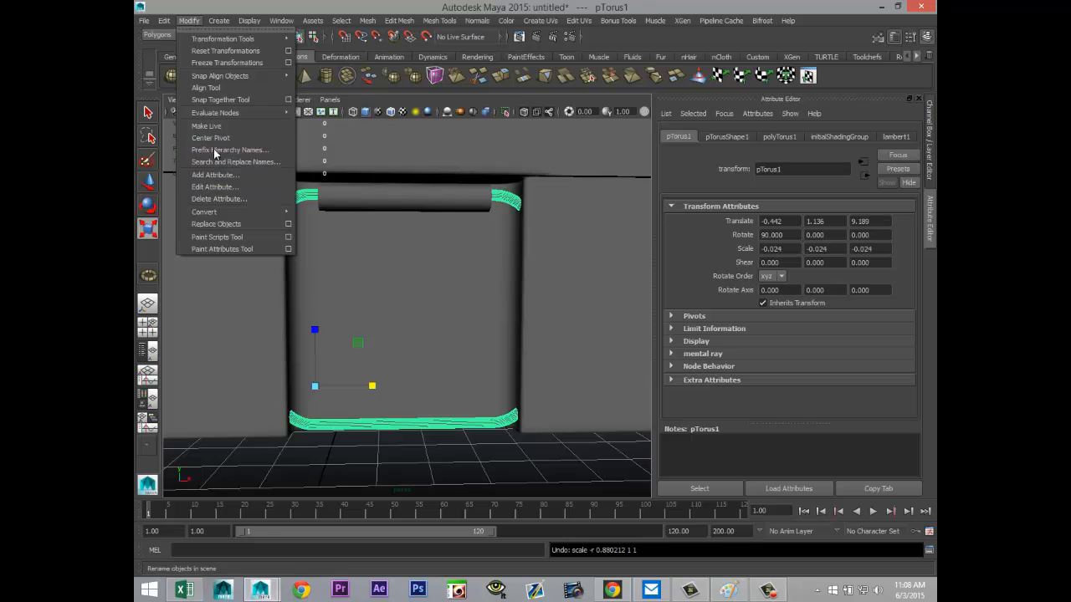
click(226, 141)
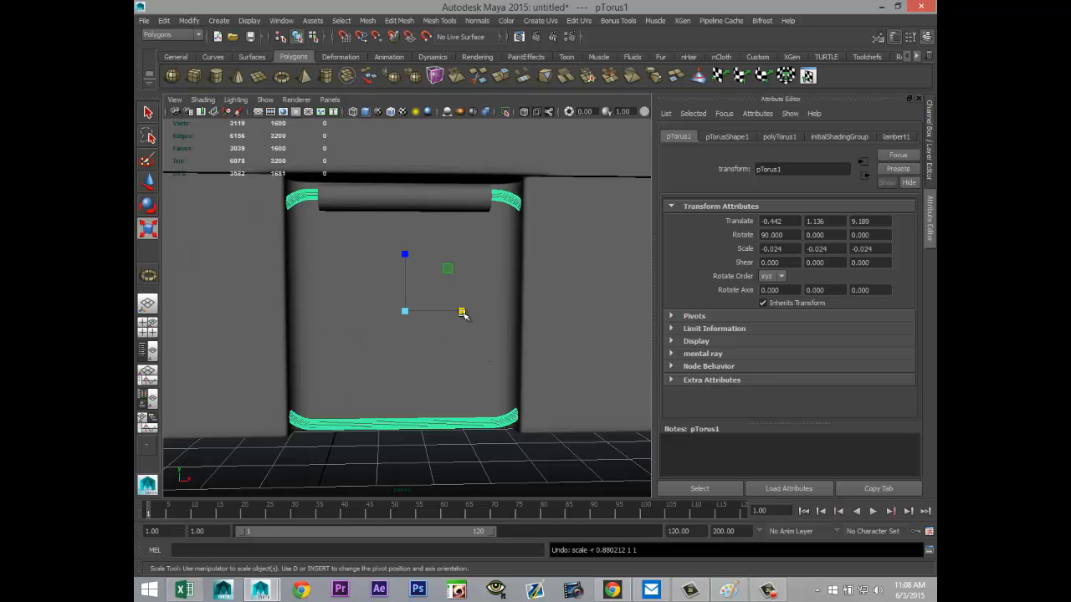
drag(463, 313, 451, 315)
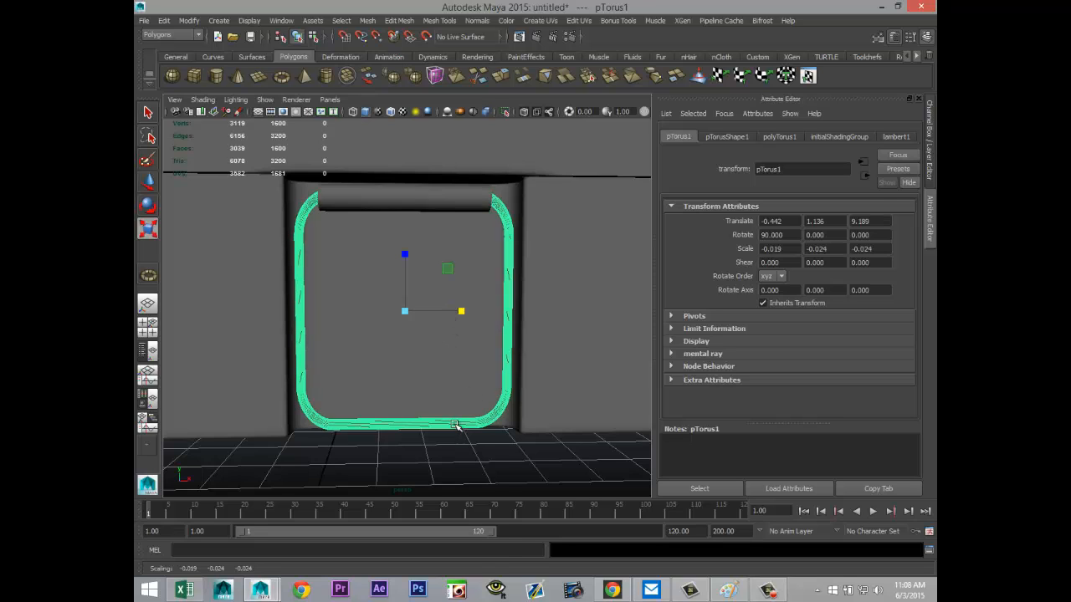
Step: Shorten the ring by moving the vertices of its two lower corners up along Y, and clear the selection
right_drag(454, 424, 414, 304)
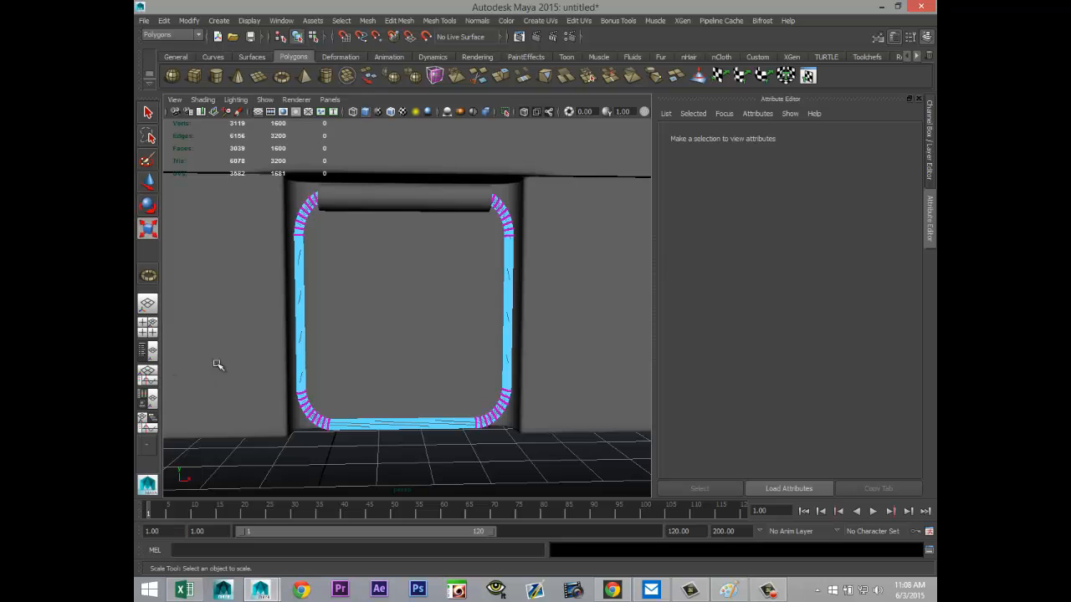
drag(179, 363, 641, 509)
key(w)
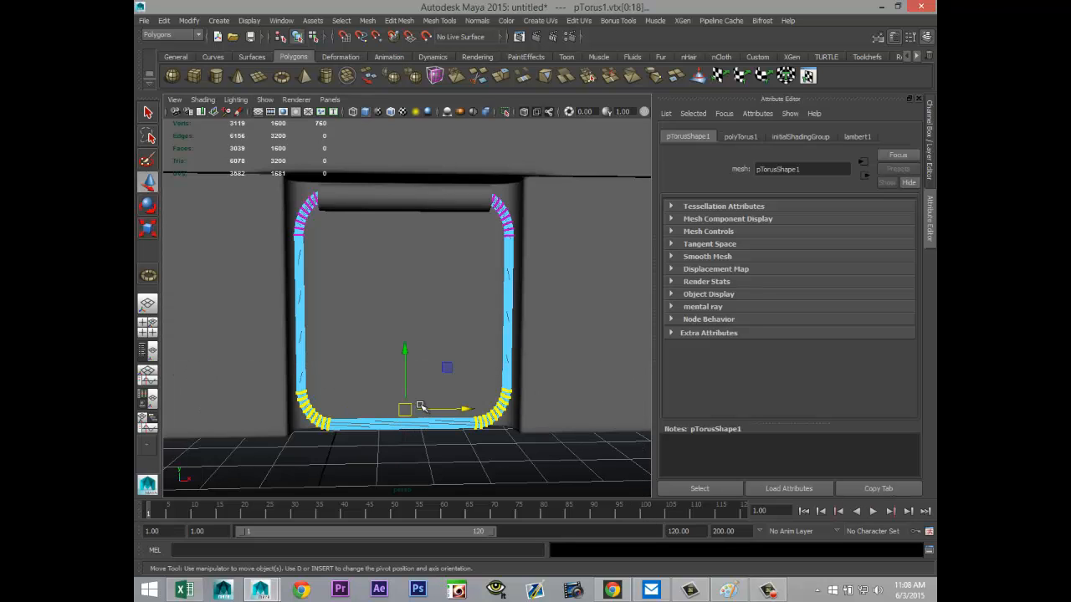
drag(404, 350, 407, 311)
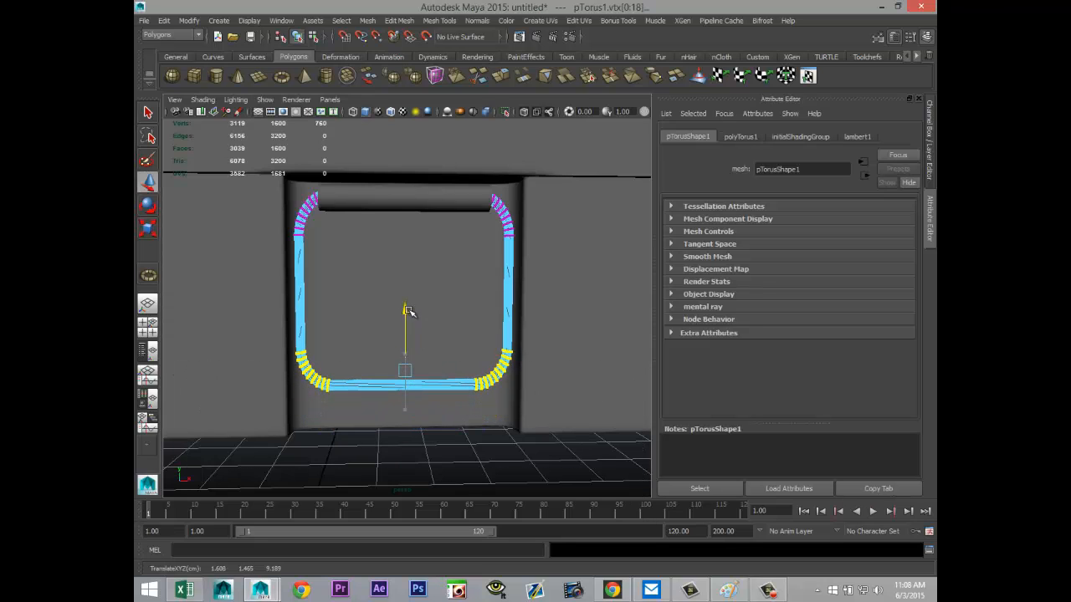
alt+drag(383, 468, 530, 478)
click(546, 453)
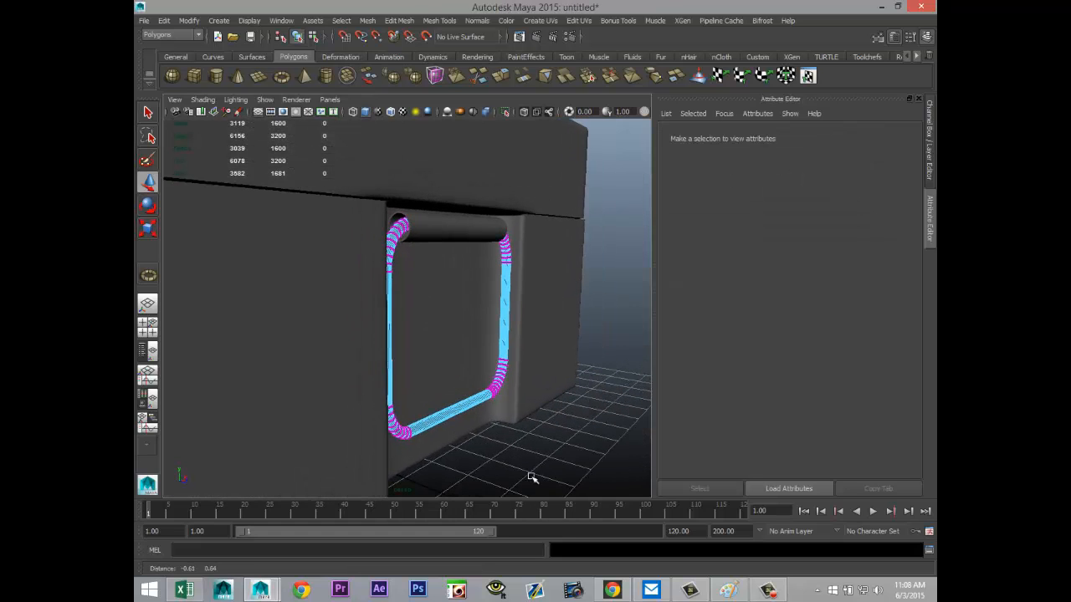
Step: Return the ring to object mode and move its pivot straight up along Y to the pipe at its upper edge
right_drag(393, 241, 422, 231)
click(399, 240)
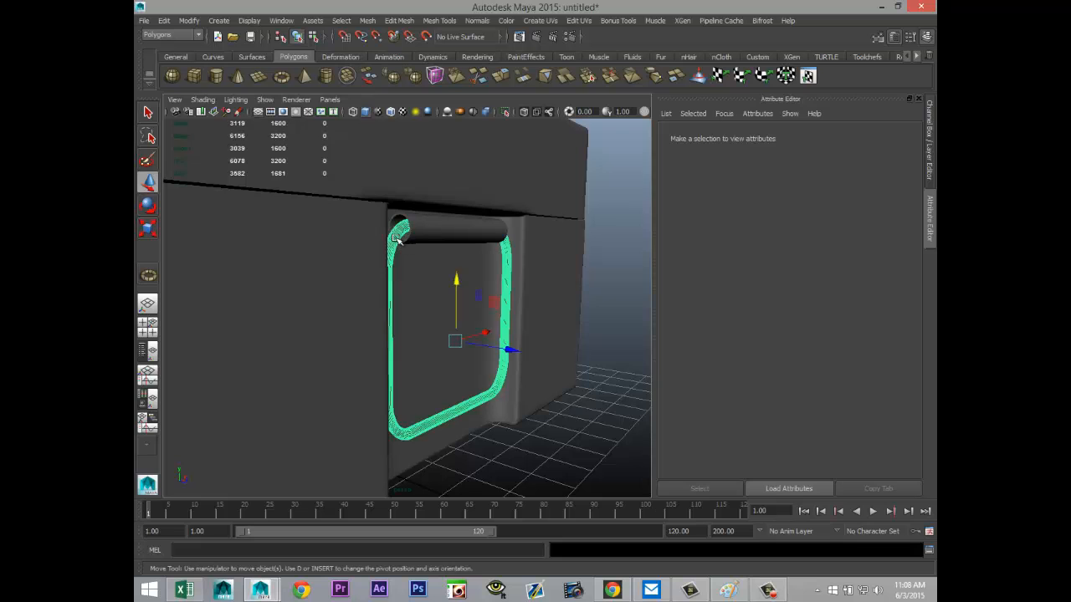
alt+drag(518, 436, 444, 445)
click(148, 326)
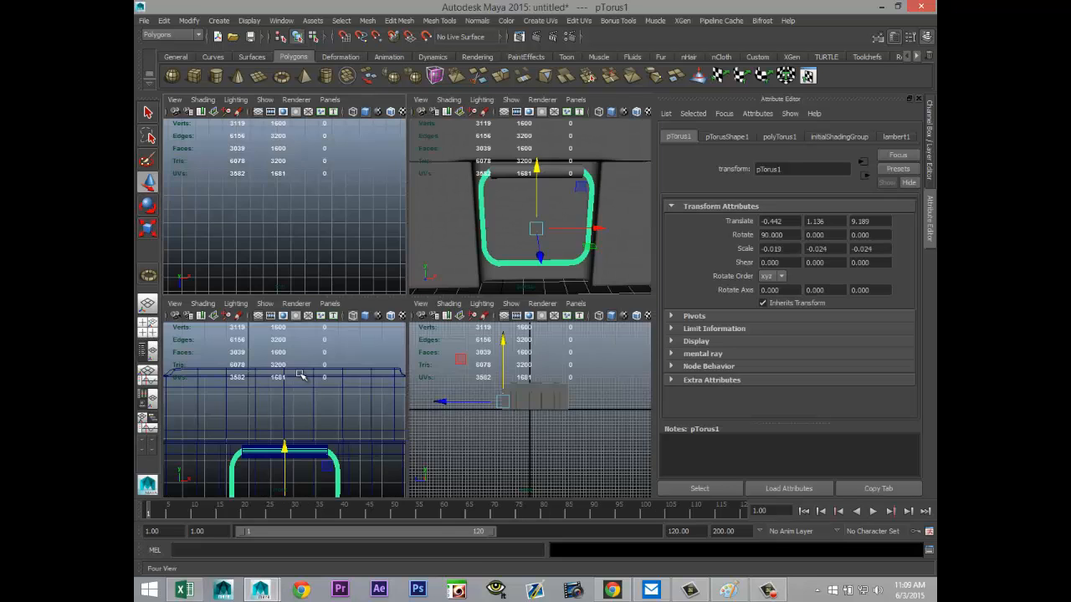
key(space)
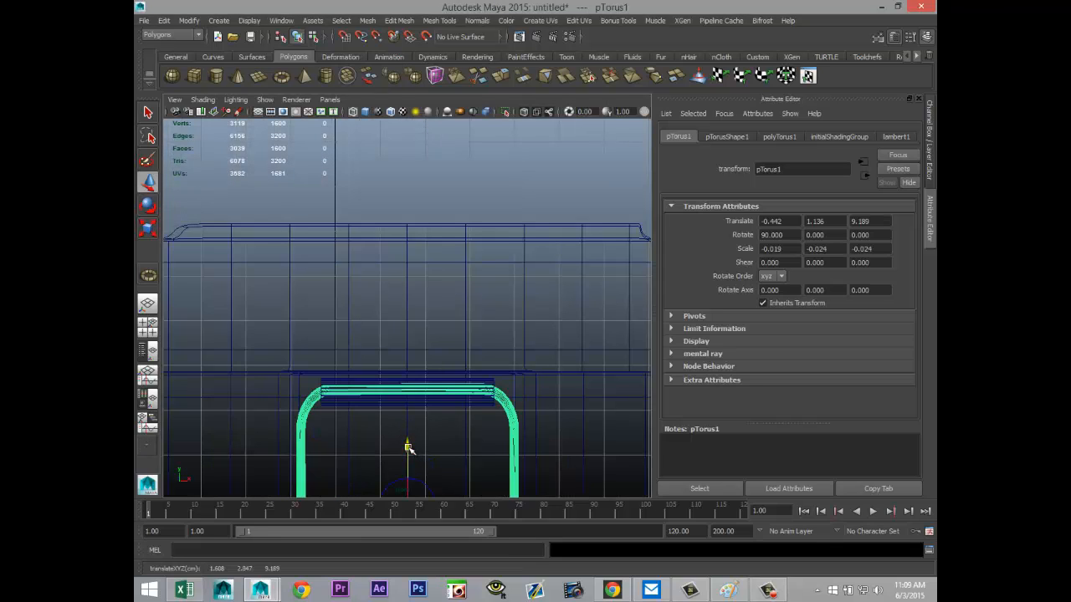
drag(407, 444, 410, 333)
click(148, 327)
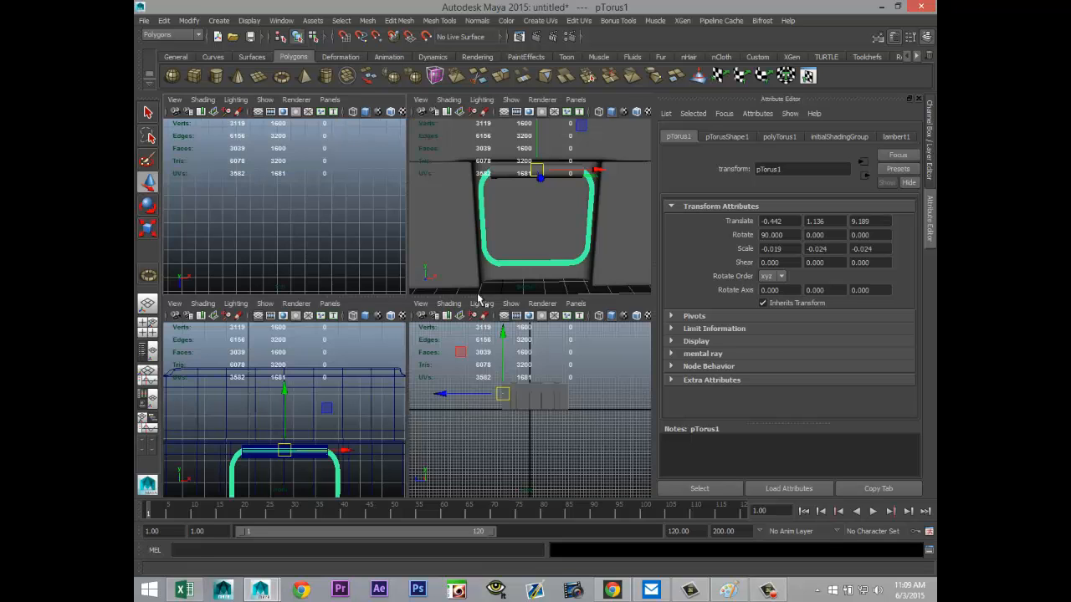
key(space)
alt+drag(433, 359, 487, 374)
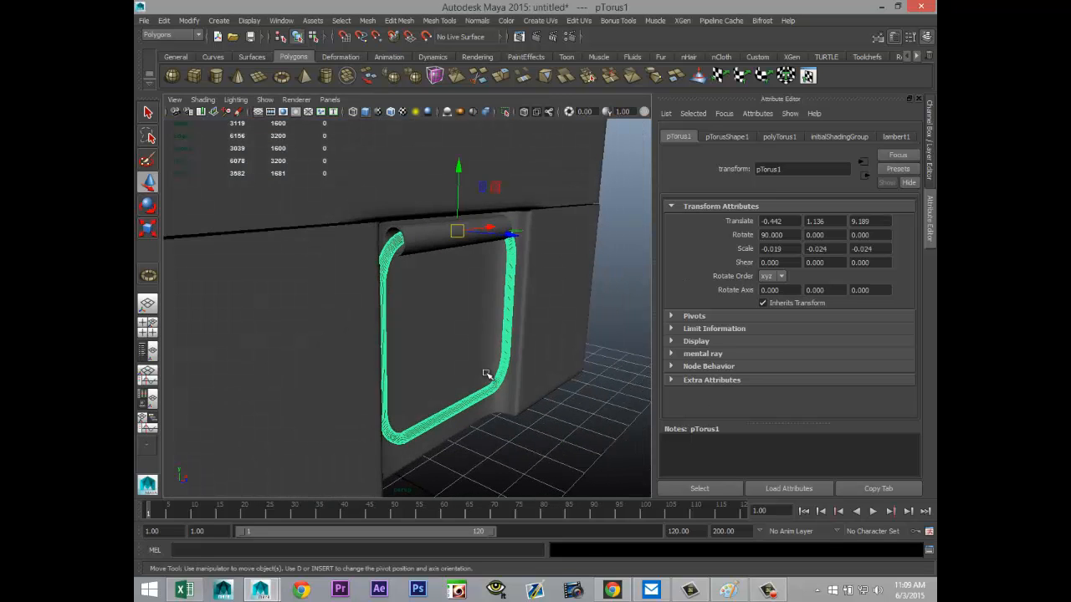
Step: Rotate the ring slightly about its pivot at the pipe so its lower end swings out of the recess, and clear the selection
key(e)
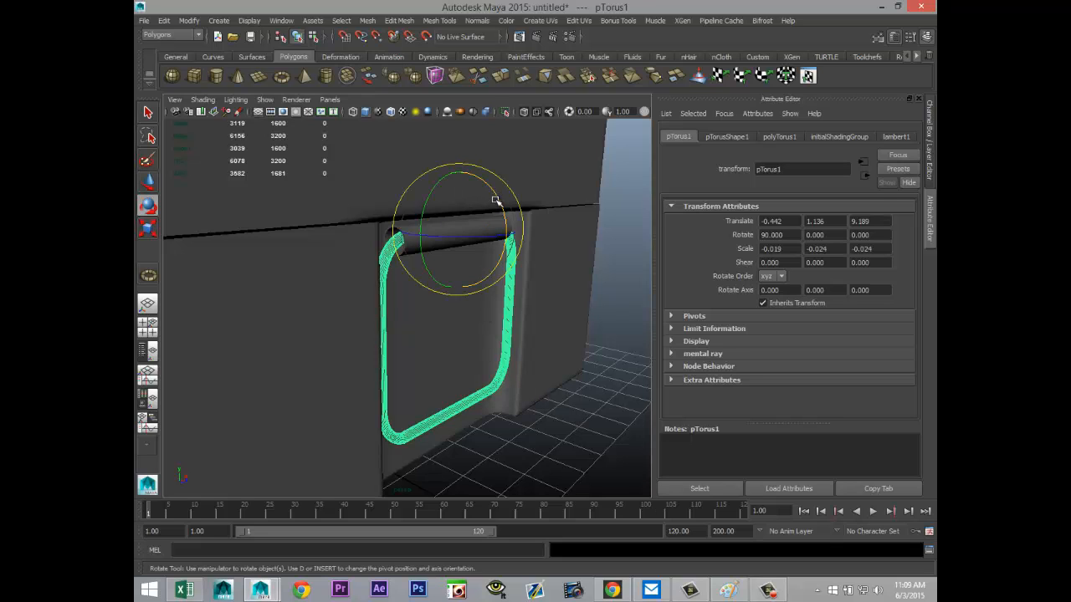
drag(495, 200, 497, 195)
click(594, 420)
scroll(522, 422, down, 5)
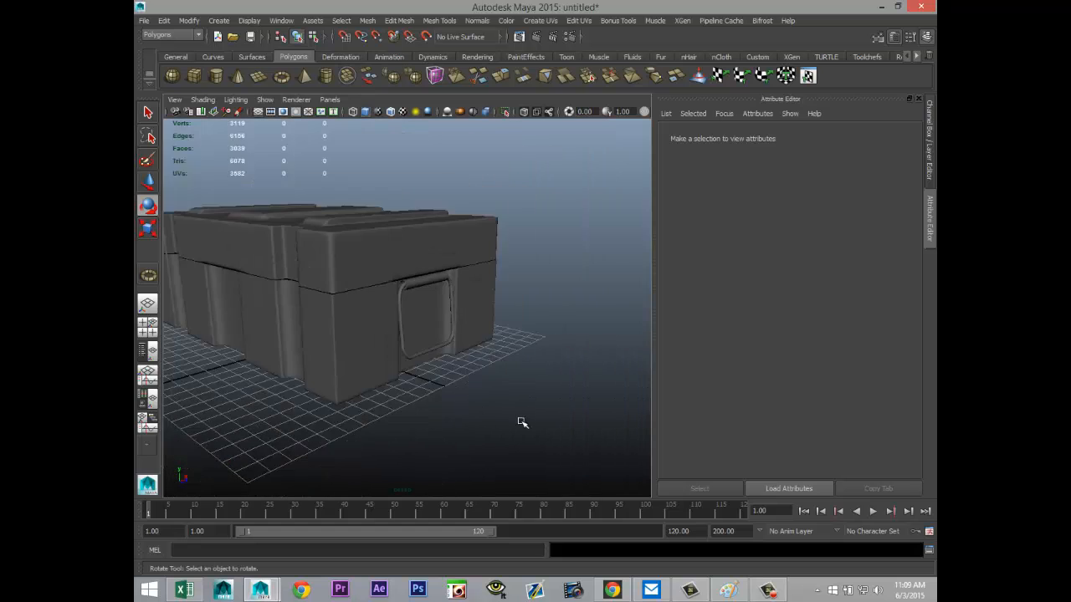
scroll(523, 424, up, 3)
Step: Duplicate the pipe and move the copy to the ring's lower bar, at about Y 1.22 and Z 9.64
alt+middle_drag(555, 366, 558, 326)
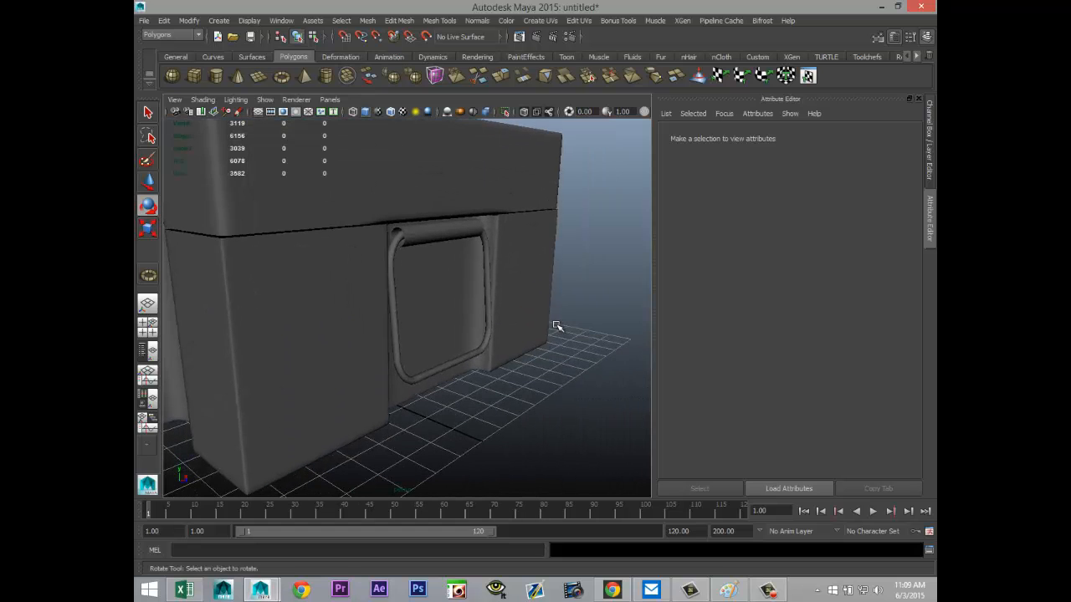
alt+drag(539, 373, 468, 390)
alt+middle_drag(470, 403, 497, 402)
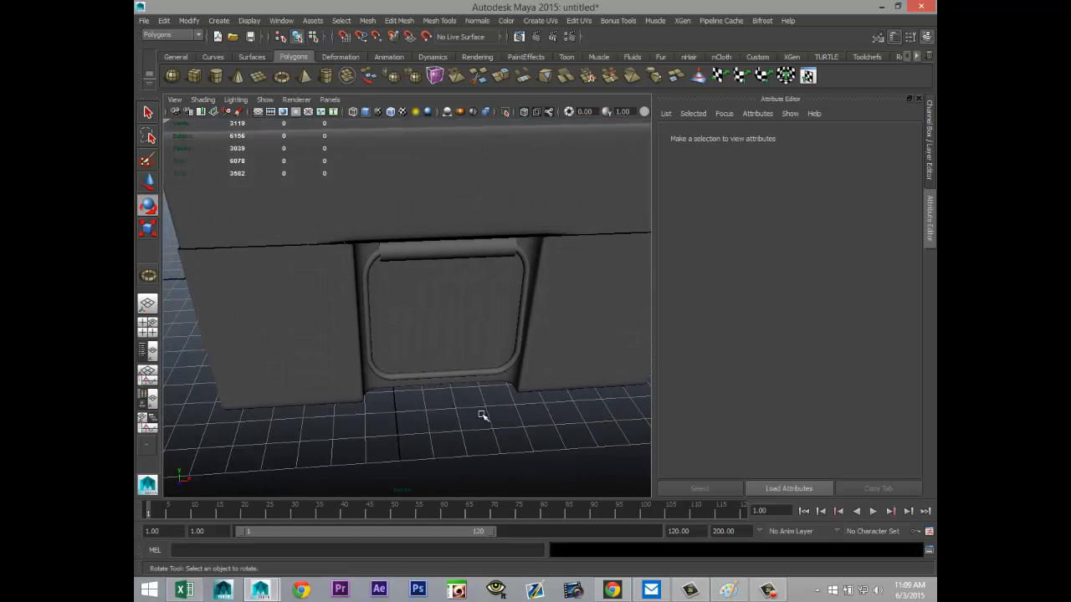
mouse_move(471, 428)
alt+mouse_down()
mouse_move(483, 426)
mouse_move(481, 413)
alt+mouse_up()
click(456, 248)
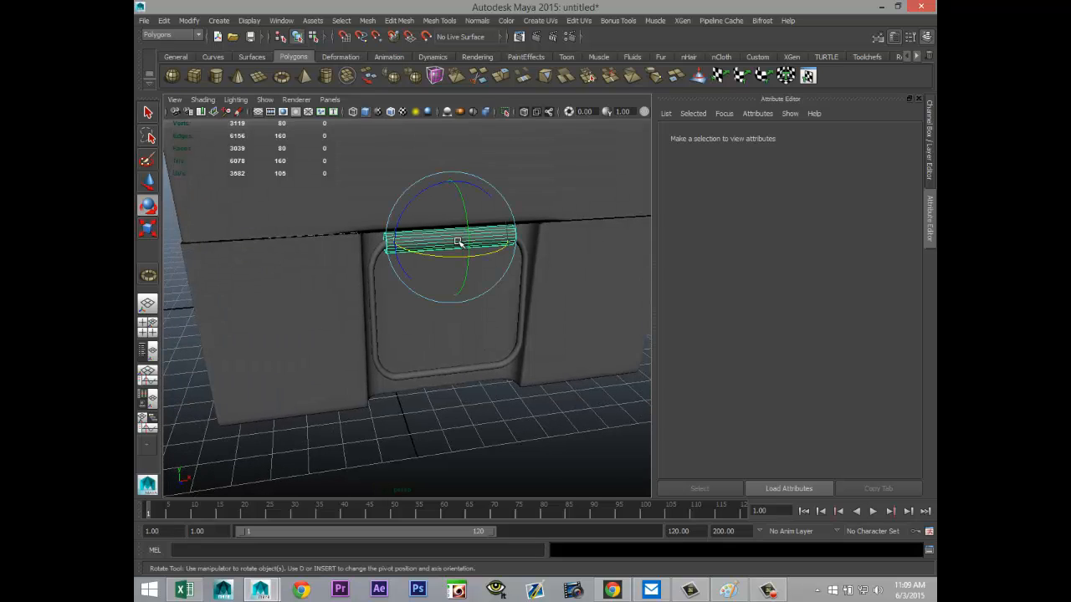
key(ctrl+d)
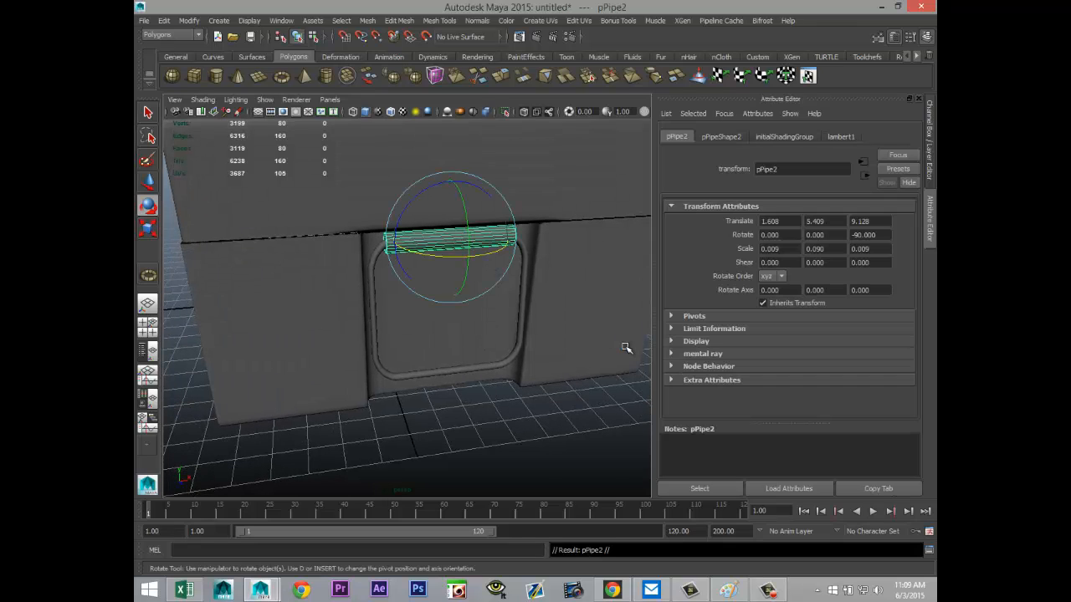
key(w)
drag(451, 175, 483, 316)
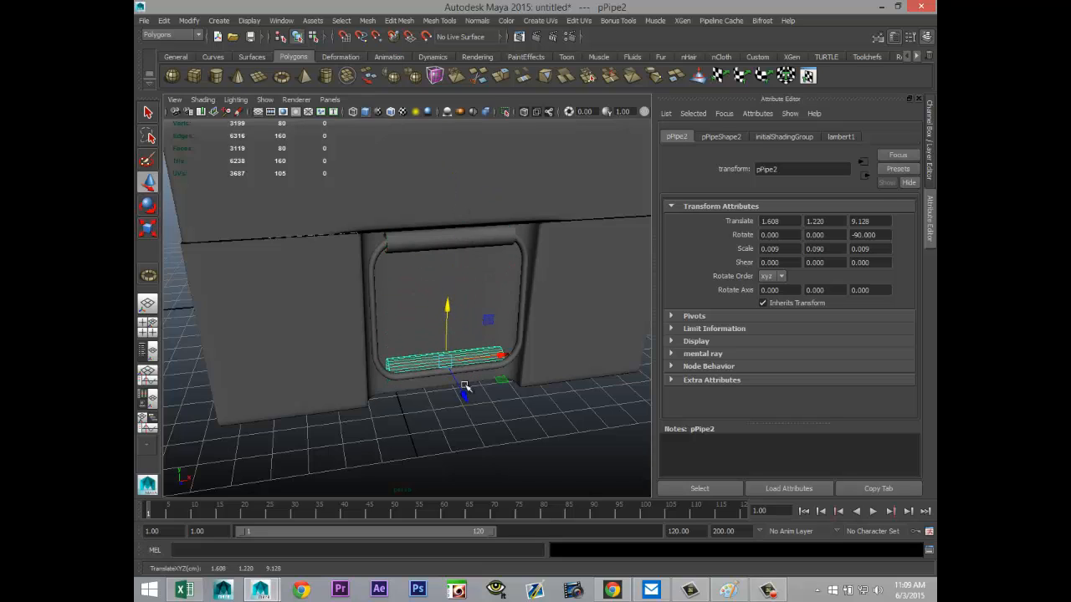
drag(464, 386, 470, 403)
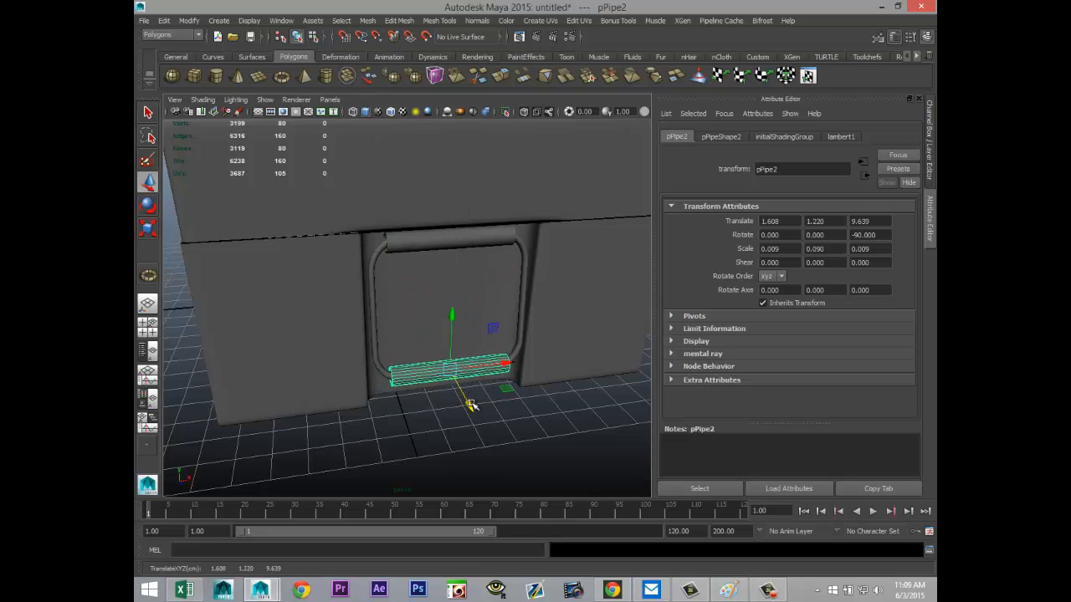
Step: Align the copied pipe with the ring's lower bar at about Z 9.615 and scale it to about 0.005, 0.068, 0.005 as a grip
key(f)
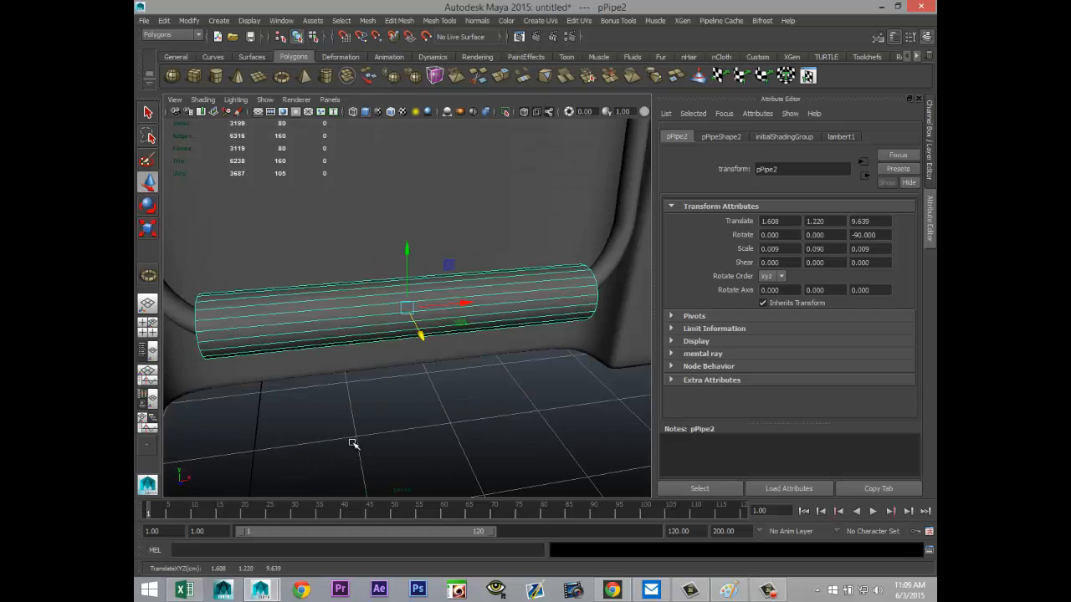
alt+drag(352, 443, 457, 426)
drag(463, 311, 469, 320)
key(r)
drag(404, 307, 319, 335)
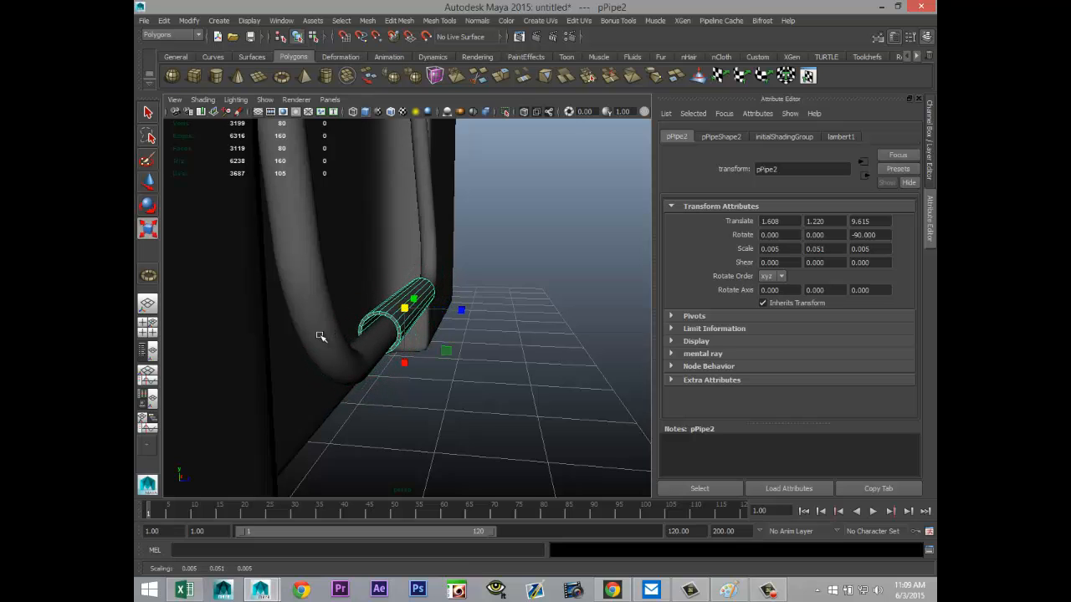
alt+drag(558, 405, 471, 330)
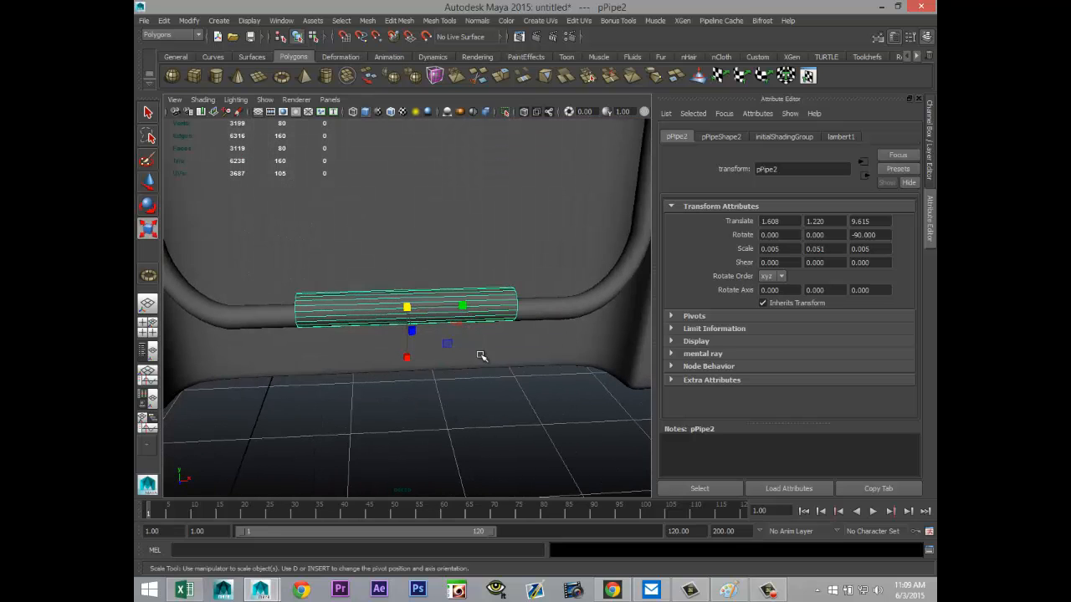
mouse_move(481, 356)
alt+right_down()
mouse_move(485, 399)
mouse_move(478, 341)
alt+right_up()
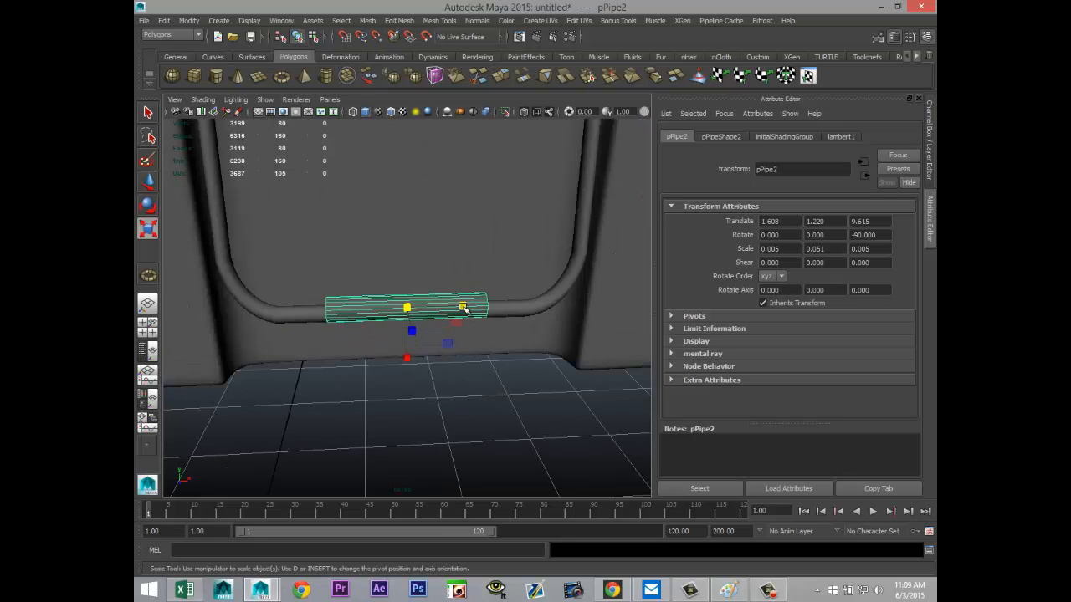
drag(464, 309, 485, 315)
Step: Combine the upper pipe, the ring and the lower grip into one handle mesh
alt+right_drag(466, 335, 454, 394)
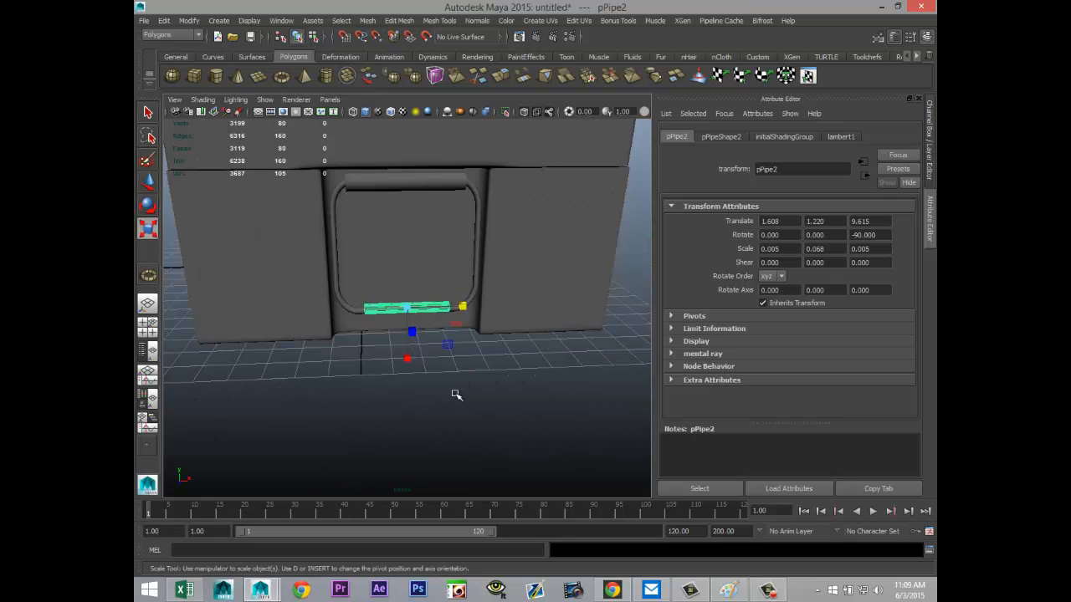
alt+drag(455, 394, 398, 334)
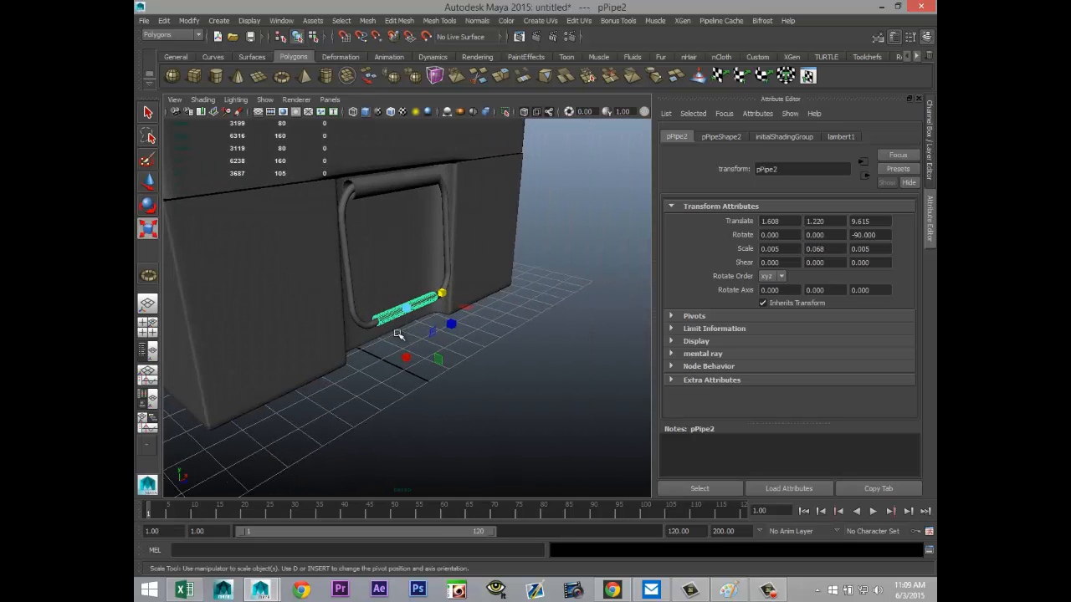
click(379, 188)
shift+click(393, 311)
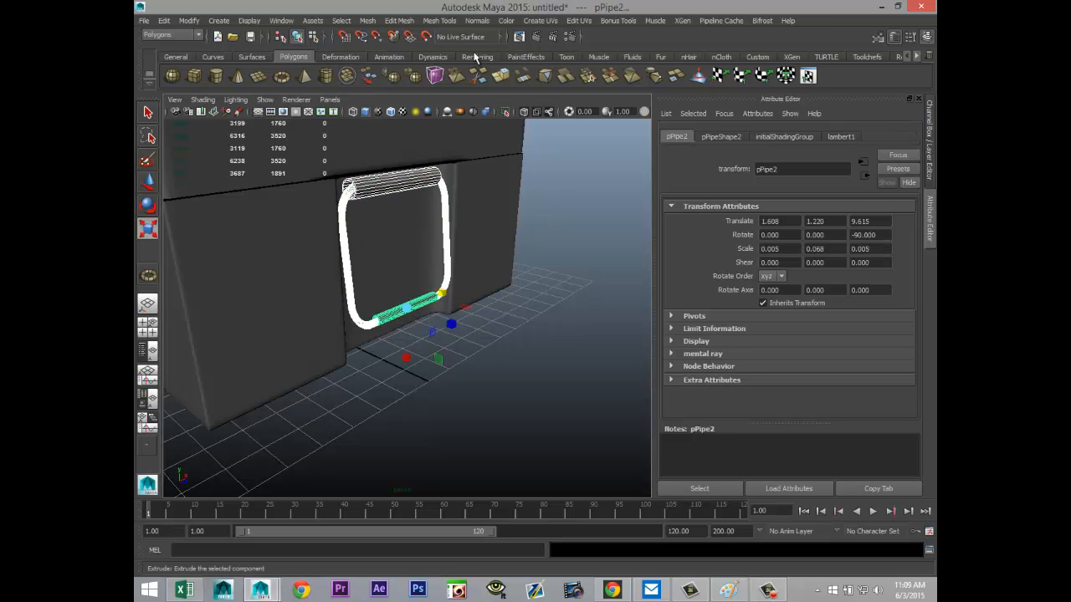
click(366, 20)
click(395, 61)
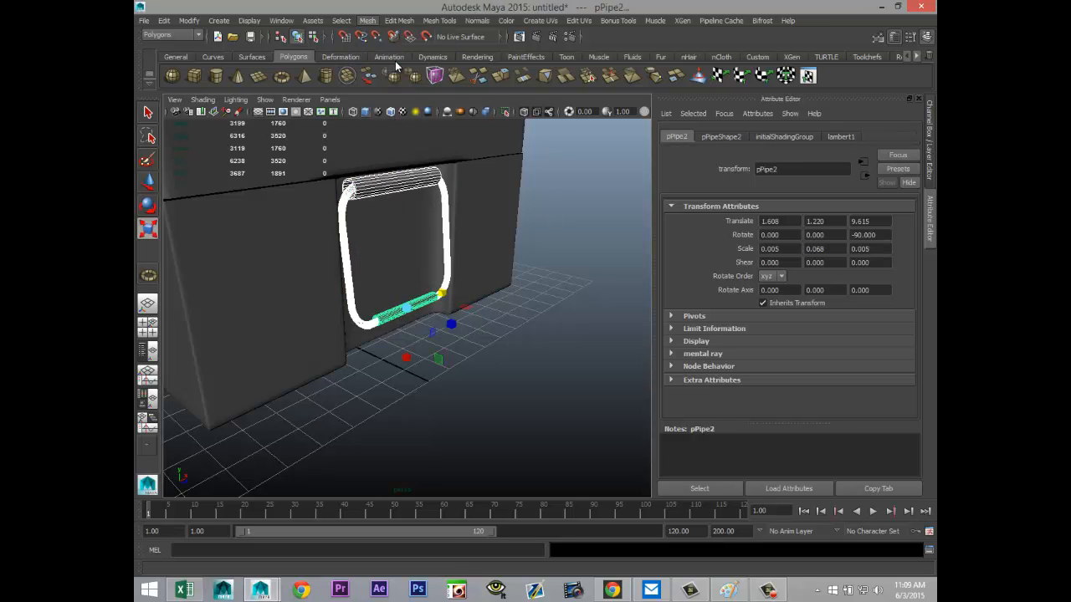
key(w)
Step: Center the combined handle's pivot and freeze its transformations
scroll(440, 354, down, 7)
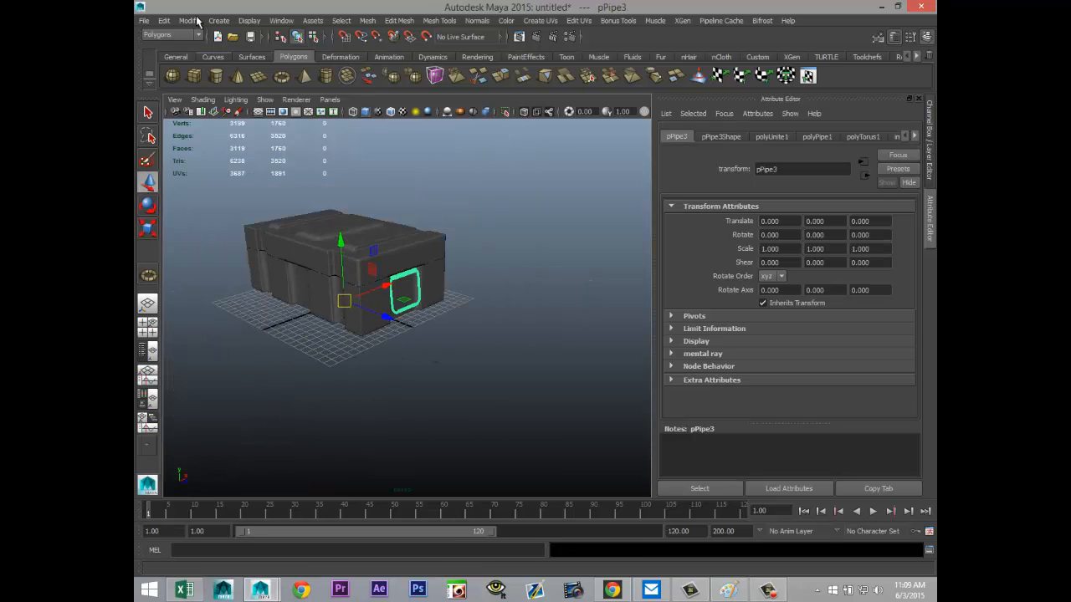
click(189, 20)
click(222, 135)
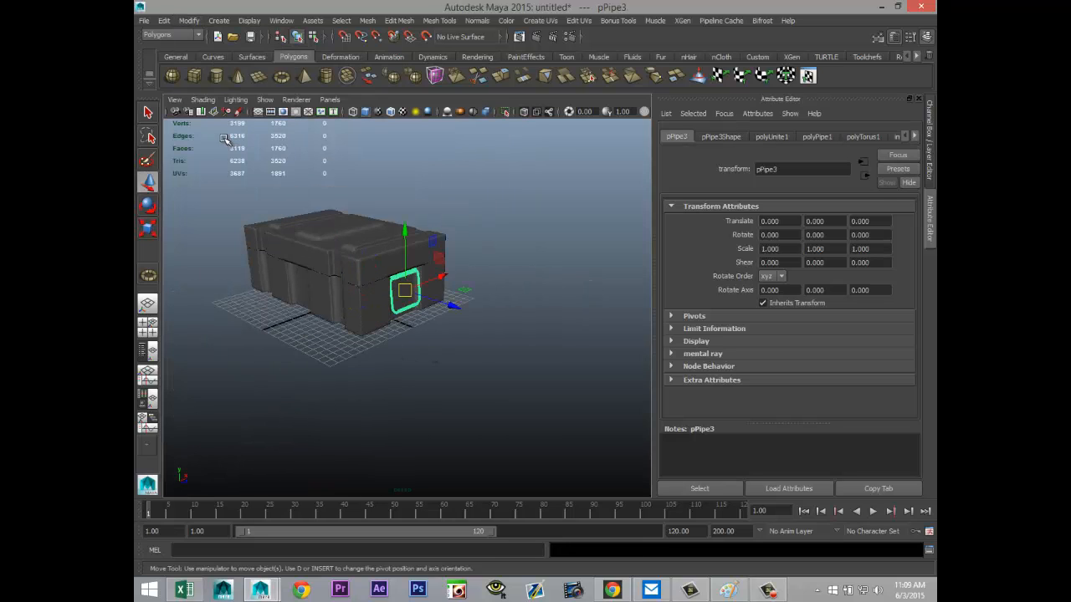
click(189, 20)
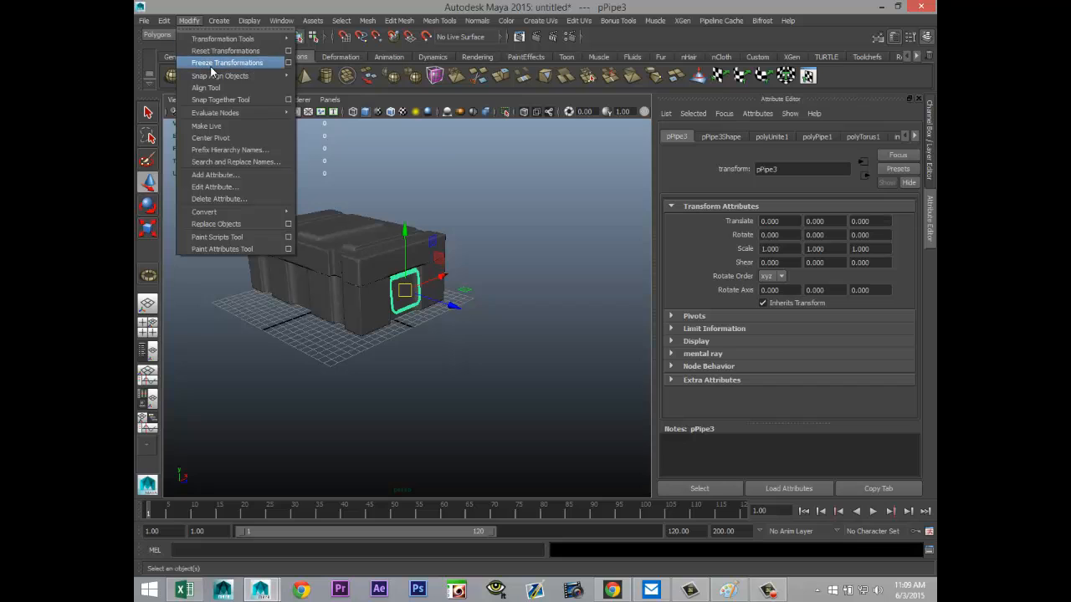
click(214, 71)
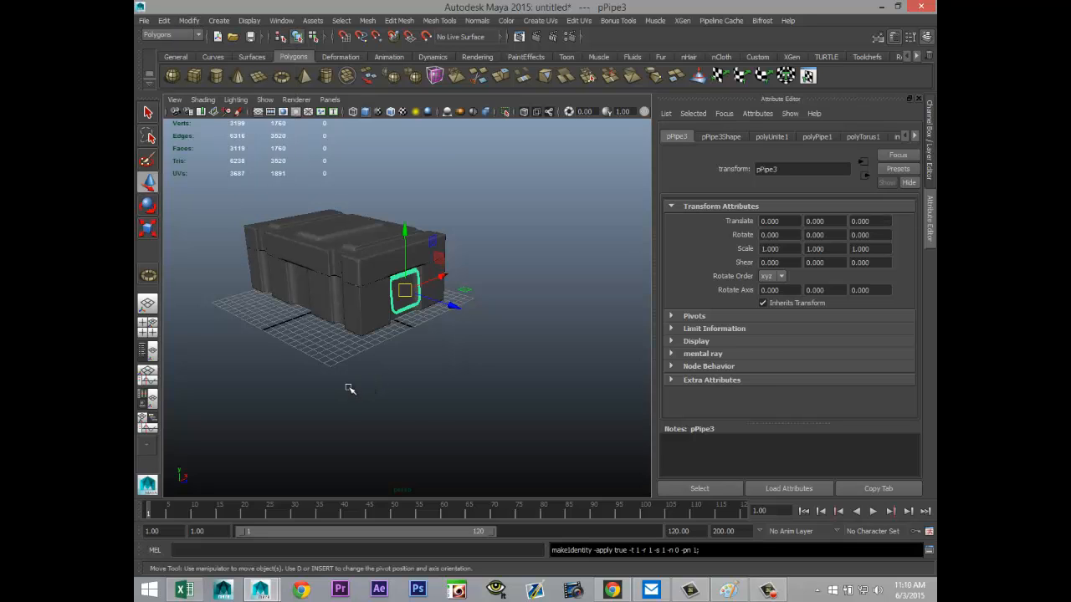
Step: Duplicate the handle, pull the copy away from the end along Z to about 5.67, and set its Y rotation to -180
alt+drag(349, 389, 423, 427)
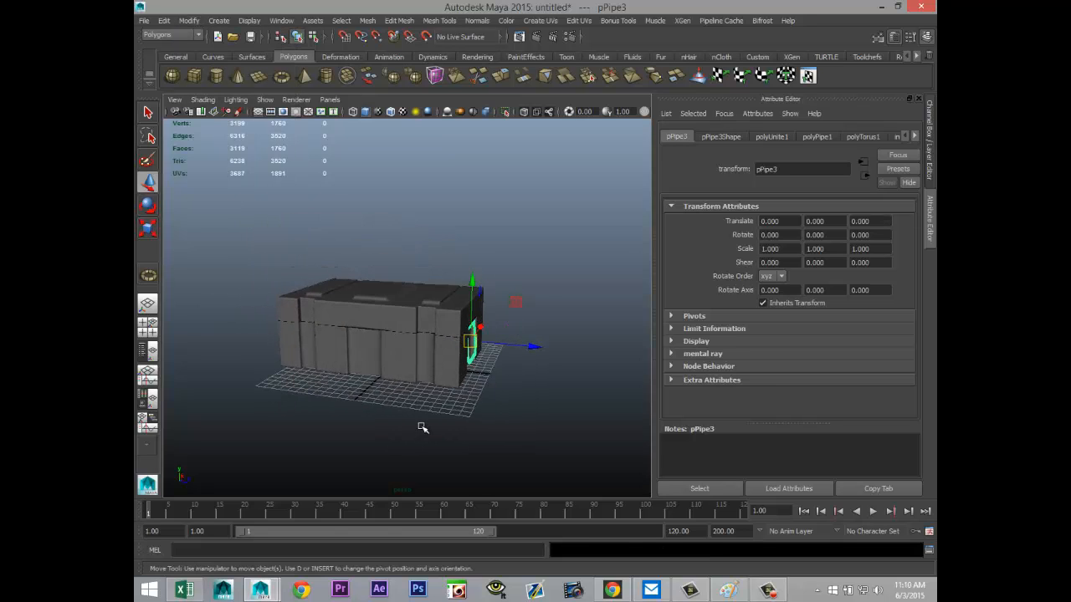
key(ctrl+d)
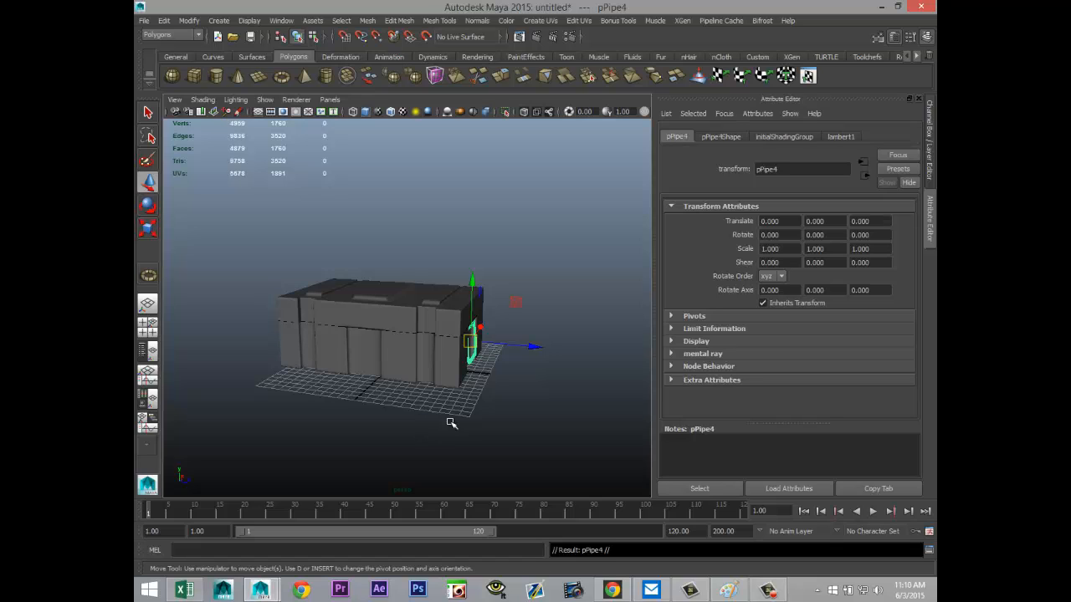
drag(533, 348, 476, 360)
key(e)
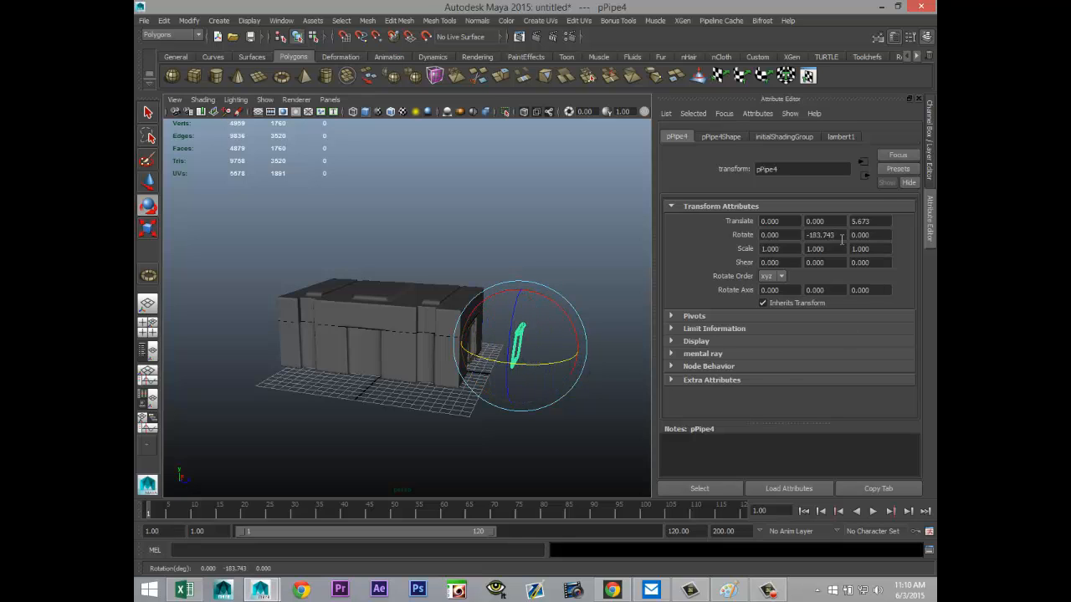
double_click(841, 236)
text(-180)
key(Return)
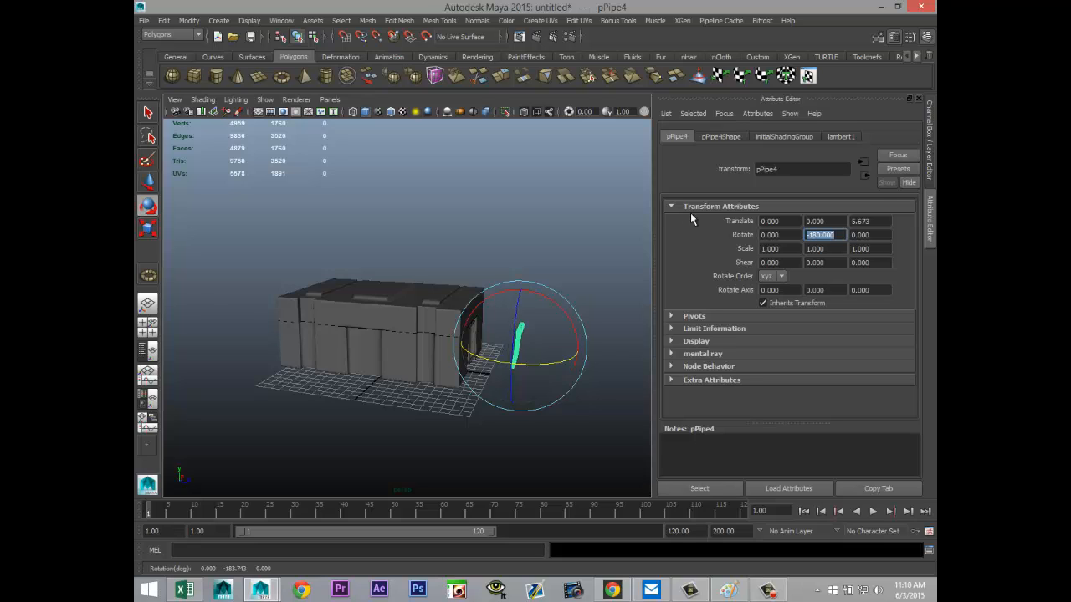
click(547, 236)
Step: Move the copied handle along Z into the recess at the opposite short end, to about -22.04
click(516, 357)
key(w)
drag(572, 354, 315, 383)
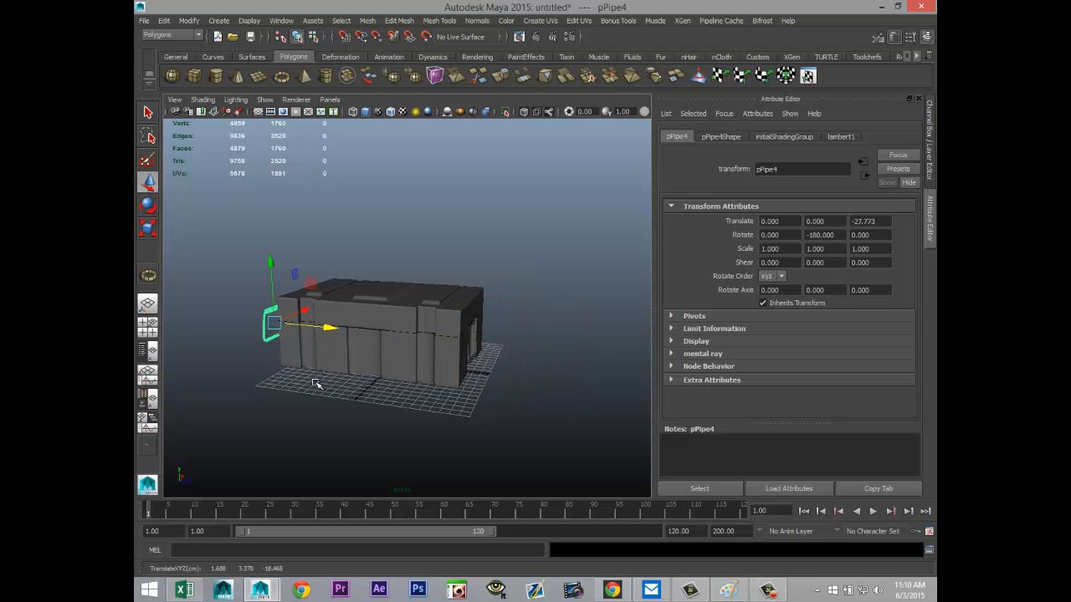
alt+drag(284, 426, 404, 365)
key(f)
drag(455, 302, 460, 300)
scroll(449, 338, down, 5)
alt+middle_drag(540, 399, 368, 404)
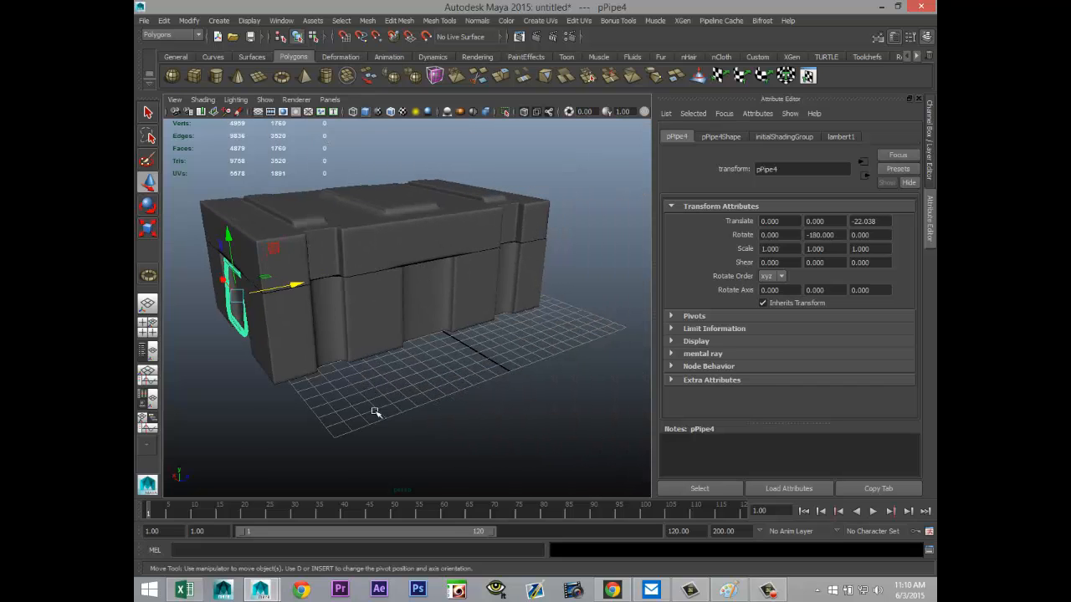
Step: Examine the copied handle's fit in its recess and the overall model from several sides
alt+drag(474, 413, 447, 410)
alt+drag(329, 398, 399, 378)
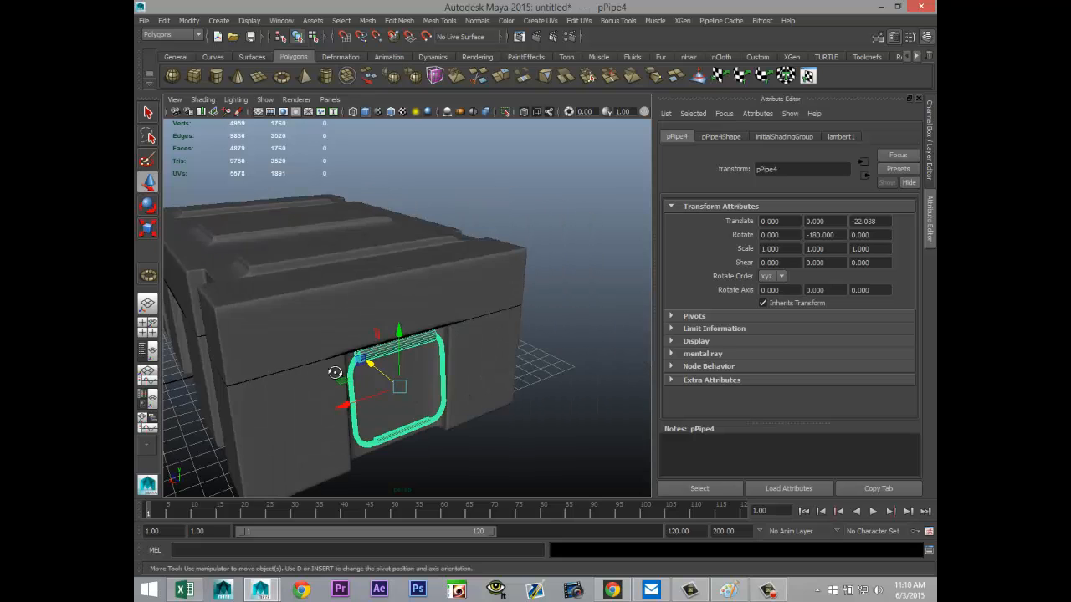
alt+drag(334, 373, 403, 373)
alt+middle_drag(403, 373, 403, 333)
scroll(403, 334, down, 8)
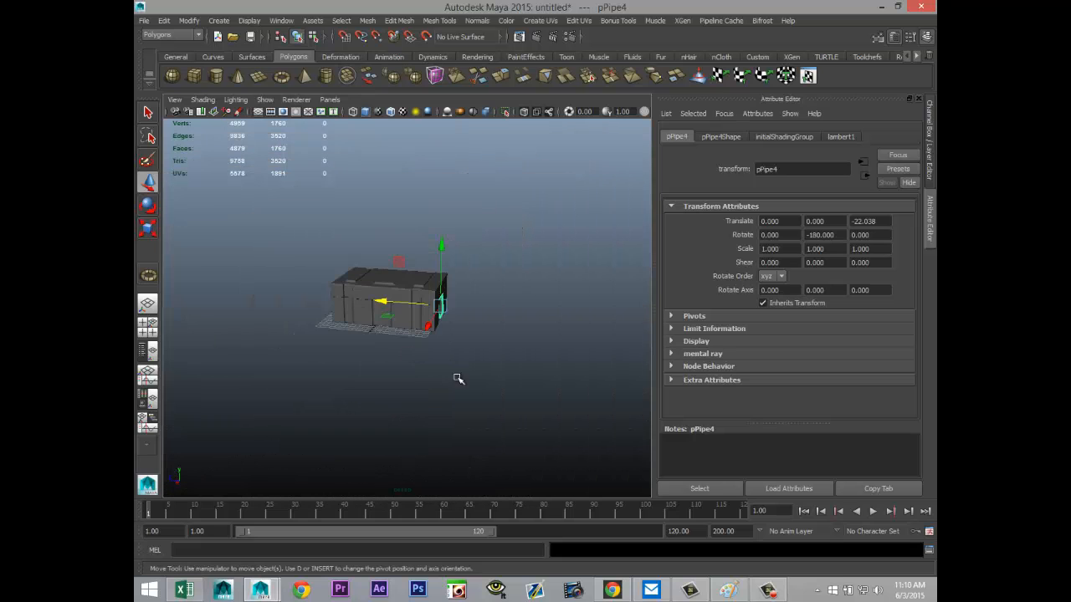
alt+drag(498, 388, 289, 377)
alt+middle_drag(334, 373, 307, 356)
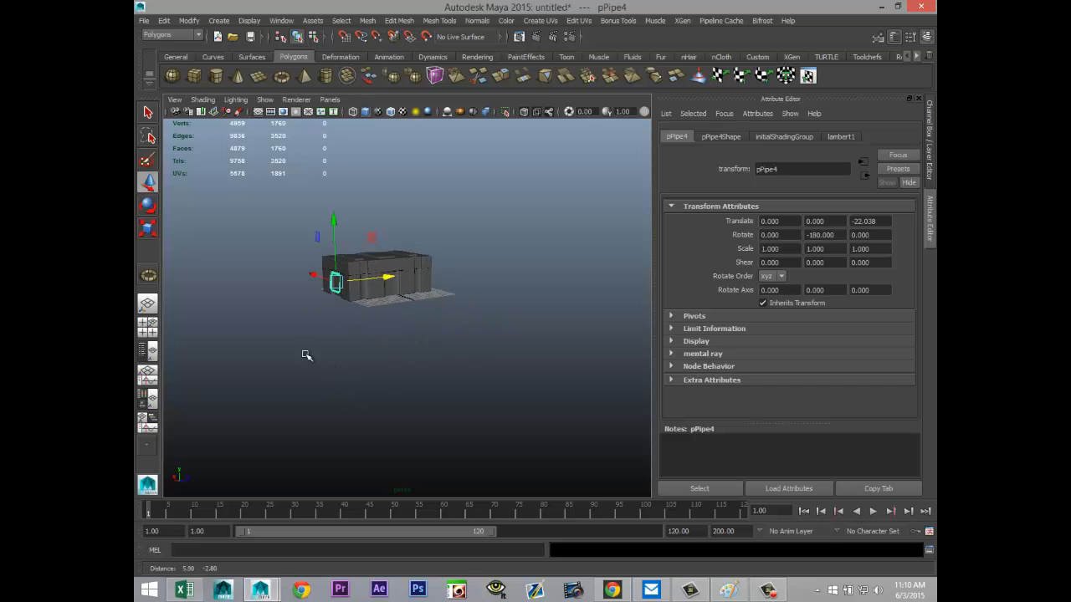
scroll(374, 388, up, 6)
alt+middle_drag(395, 318, 448, 385)
scroll(449, 384, up, 8)
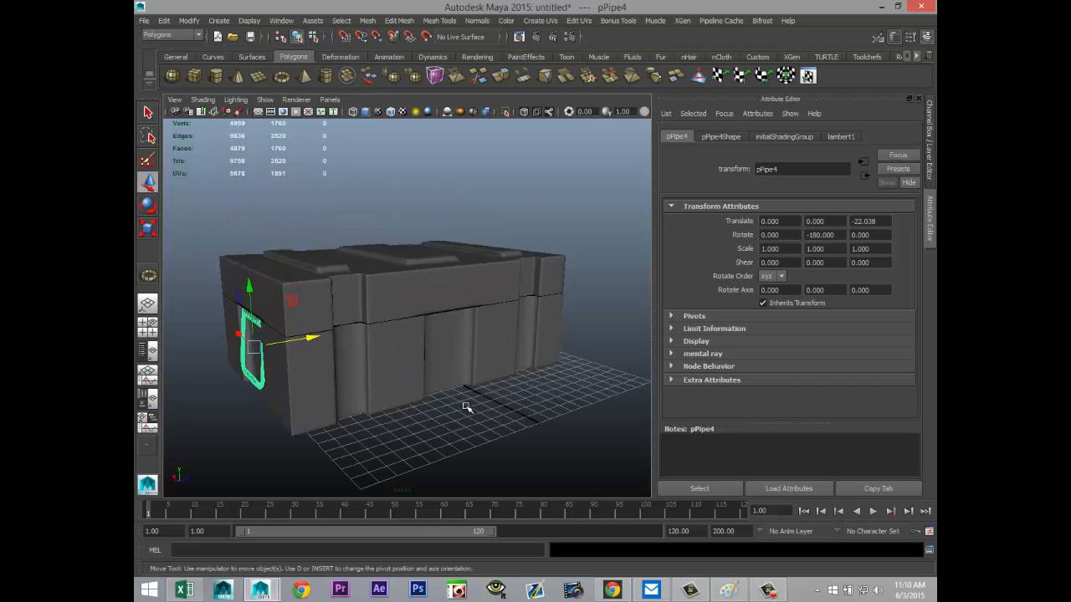
Step: Create a thin upright polygon box in front of the crate's long side, near the vertical groove at one end
alt+middle_drag(425, 442, 442, 374)
click(195, 76)
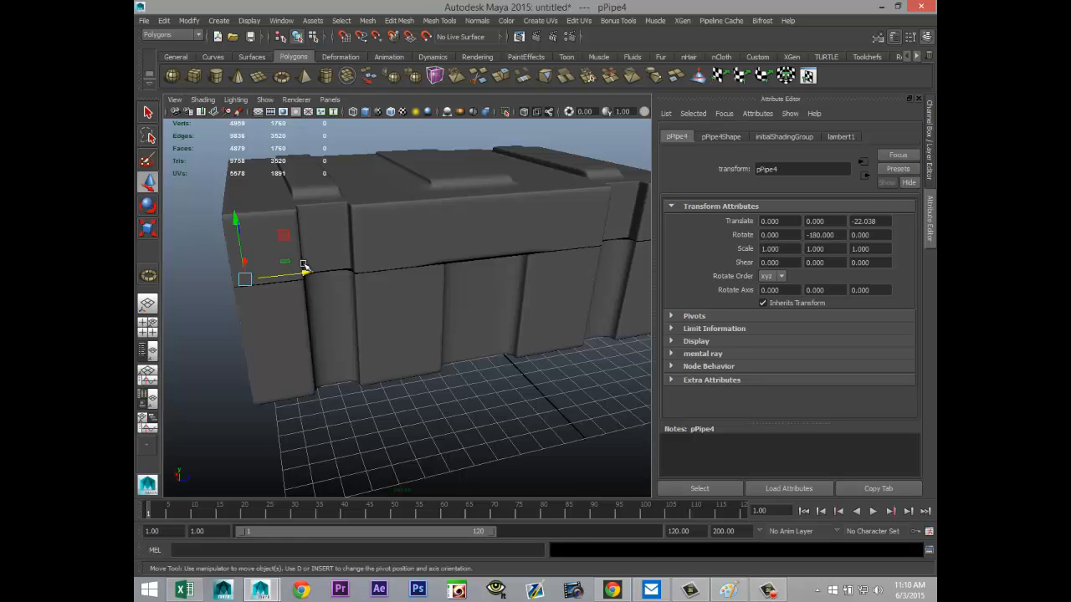
drag(361, 473, 343, 326)
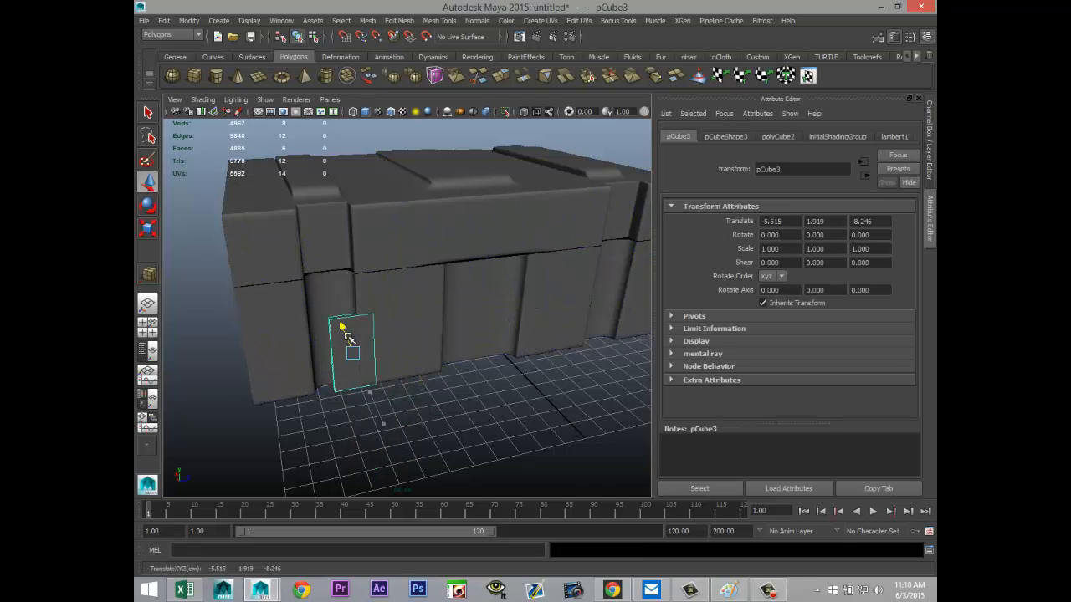
Step: Move the thin box into the vertical groove, to about X -5.42 and Z -9.10
drag(409, 343, 393, 350)
alt+drag(411, 435, 458, 450)
drag(339, 362, 375, 291)
key(ctrl+z)
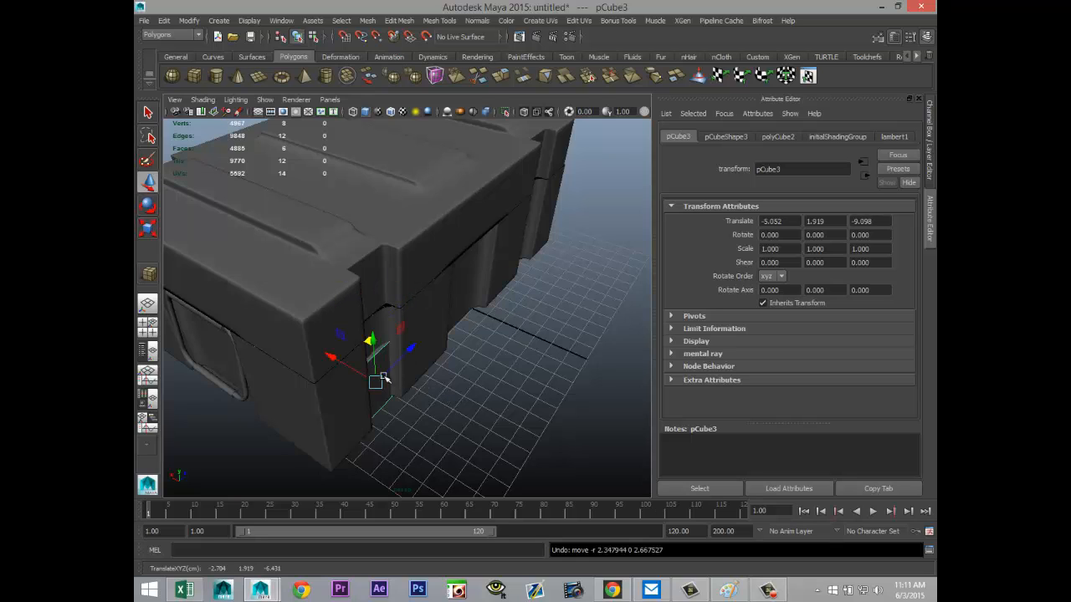
drag(331, 358, 376, 305)
key(ctrl+z)
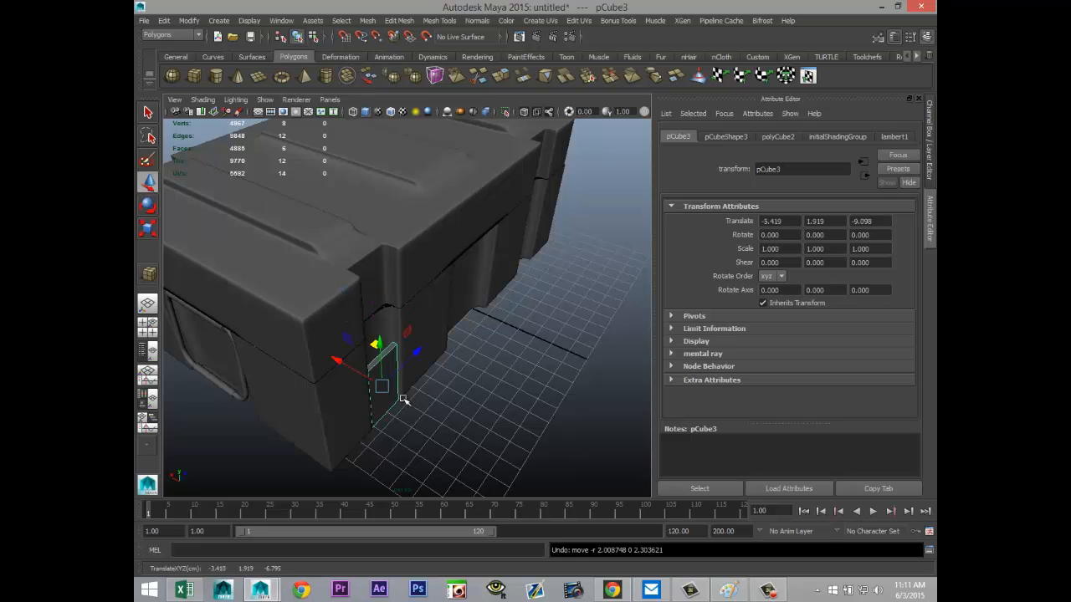
Step: In the front view, raise the thin box along Y to about 4.0
key(space)
key(space)
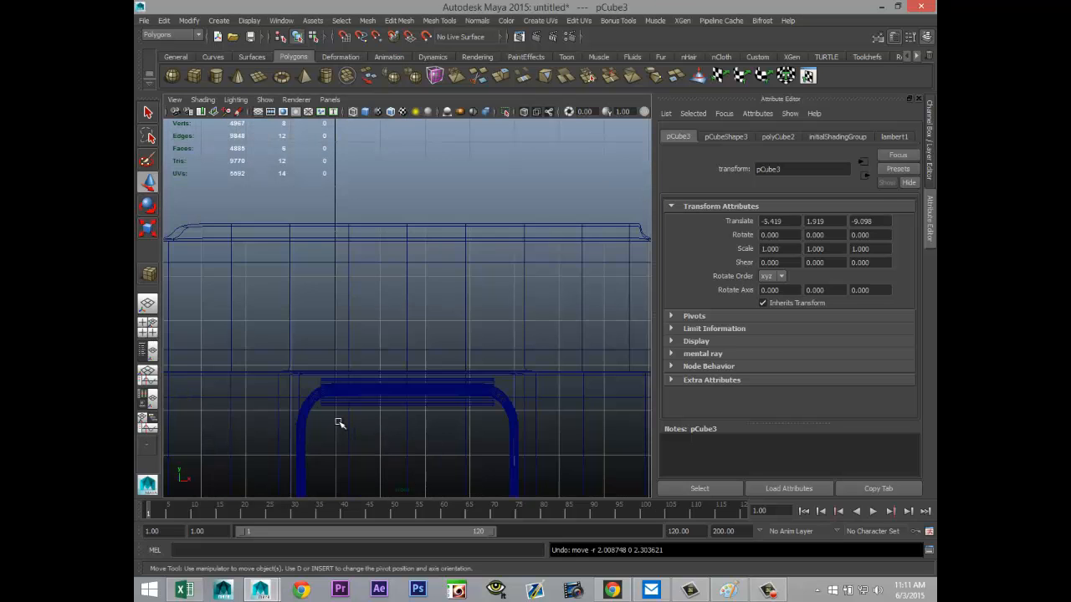
key(f)
scroll(375, 444, down, 5)
scroll(382, 442, up, 3)
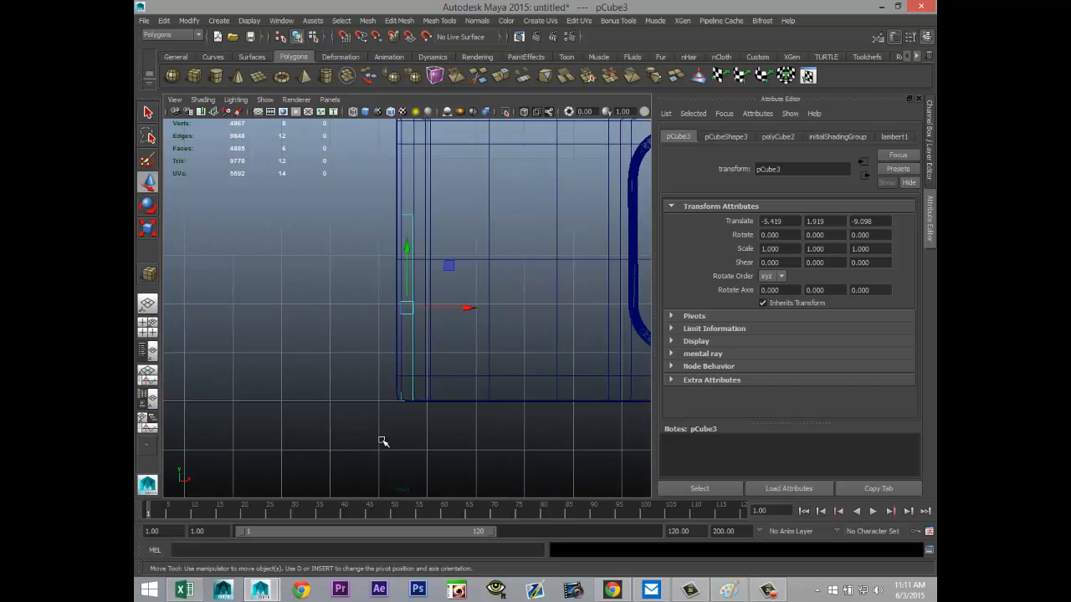
drag(407, 247, 407, 160)
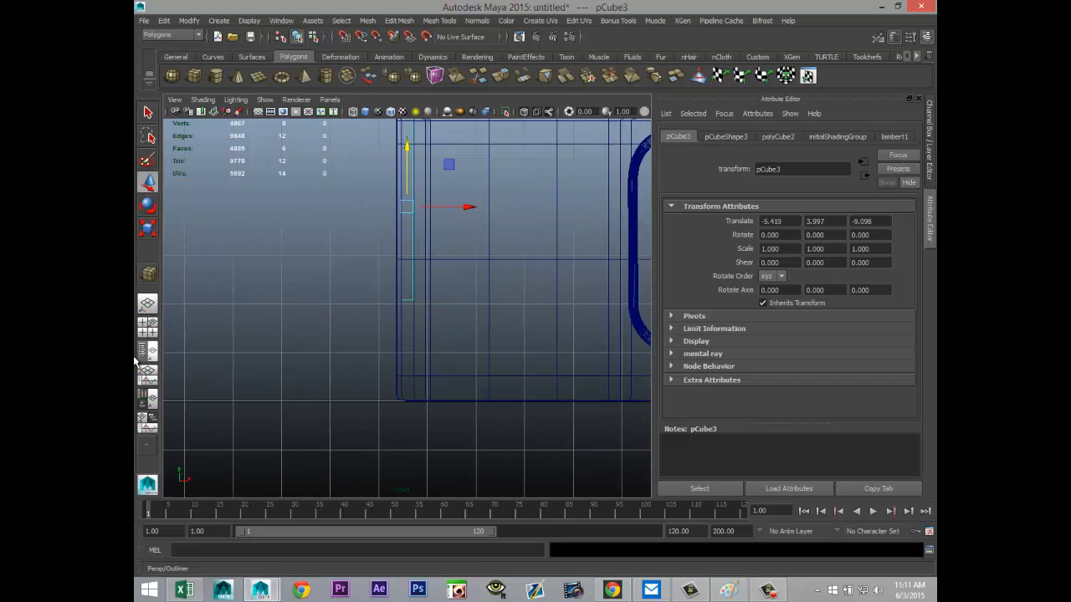
Step: In the side view, narrow the thin box to the groove's width with a Z scale of about 0.76
click(147, 326)
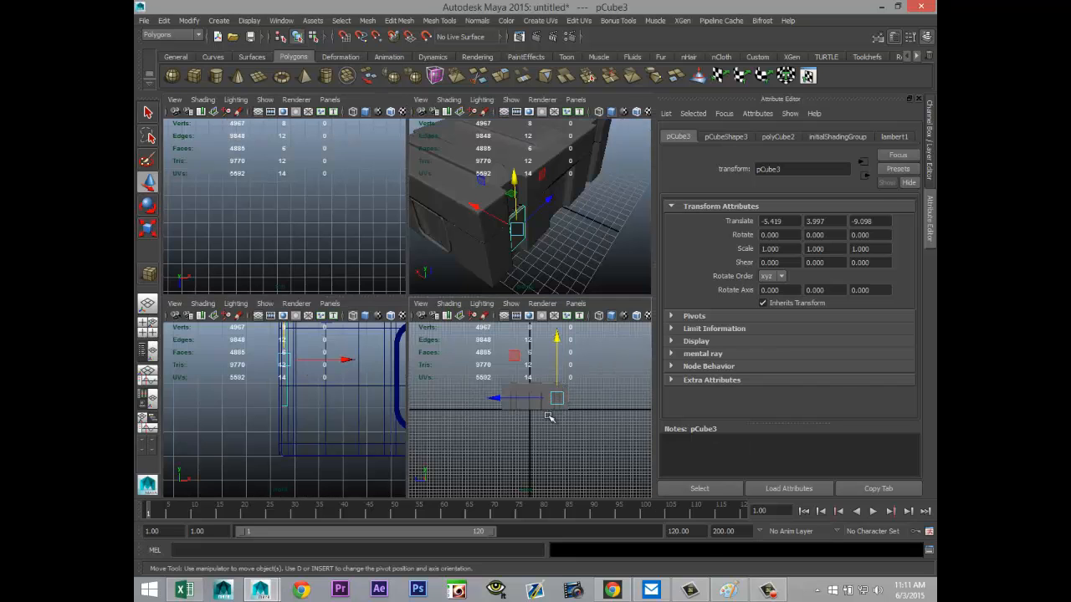
key(space)
scroll(519, 377, down, 5)
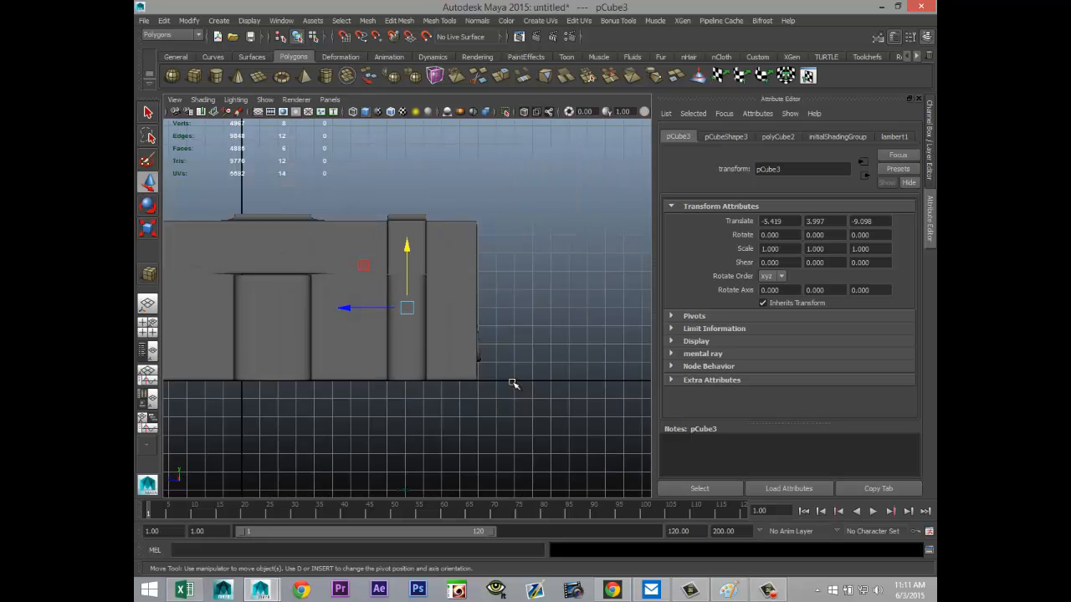
key(4)
scroll(508, 382, up, 6)
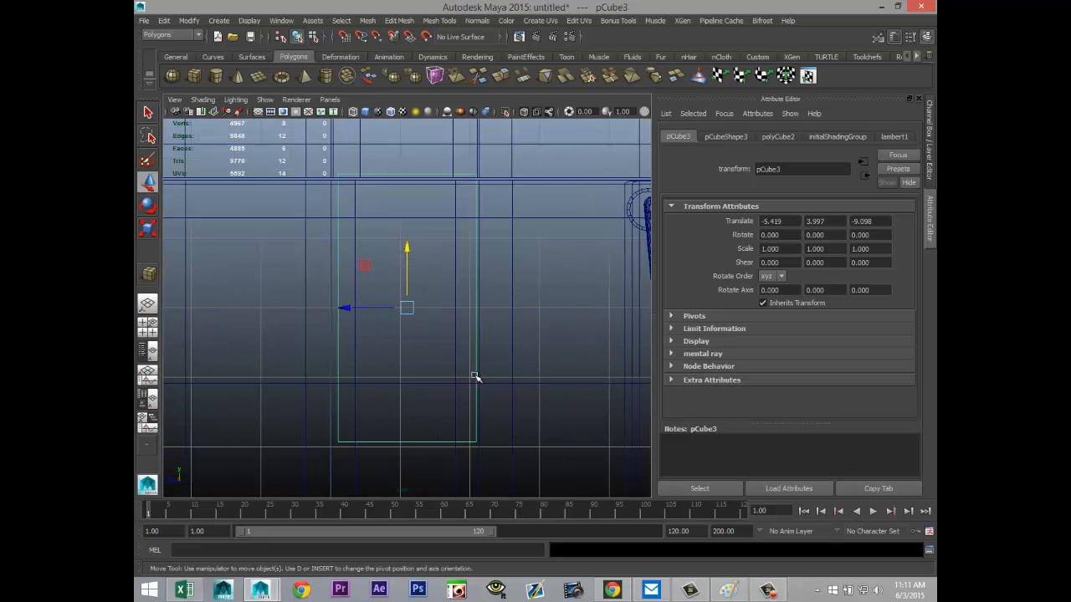
key(r)
drag(351, 309, 360, 314)
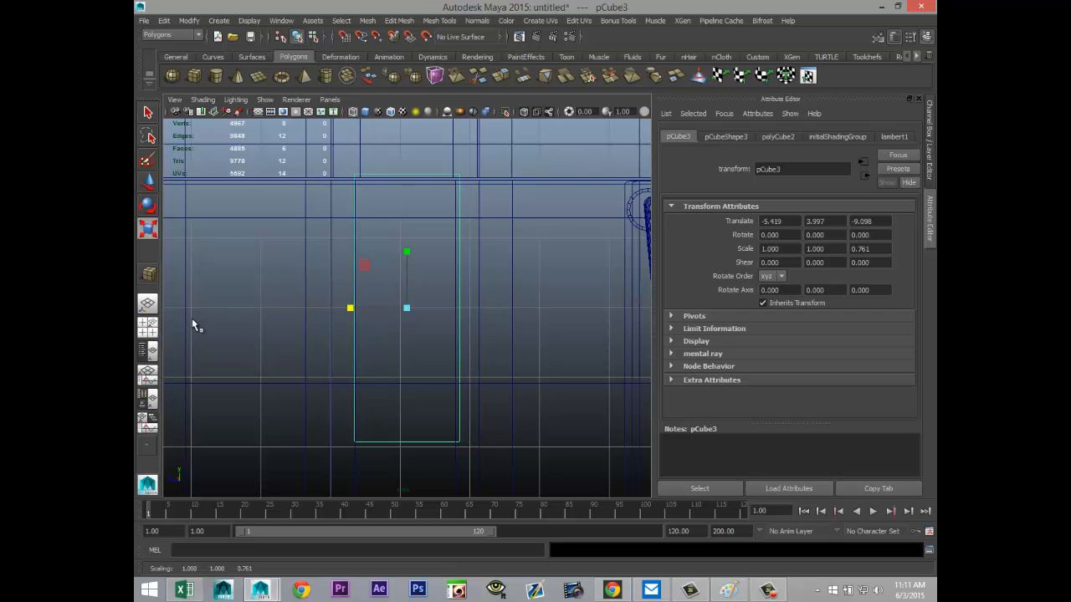
Step: Move the thin box up across the lid seam and deeper into the groove, to about X -5.12 and Y 5.84
key(space)
key(space)
alt+middle_drag(488, 335, 499, 357)
scroll(558, 410, up, 5)
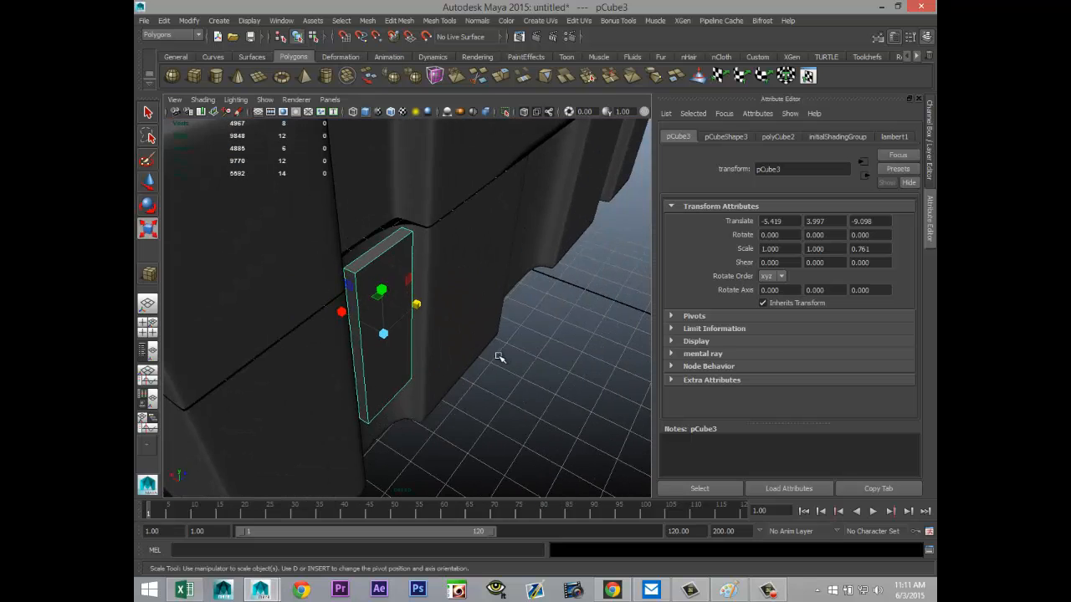
alt+drag(499, 357, 441, 339)
key(w)
alt+drag(489, 412, 500, 366)
mouse_move(565, 441)
alt+mouse_down()
mouse_move(542, 449)
mouse_move(563, 456)
alt+mouse_up()
alt+middle_drag(557, 435, 558, 357)
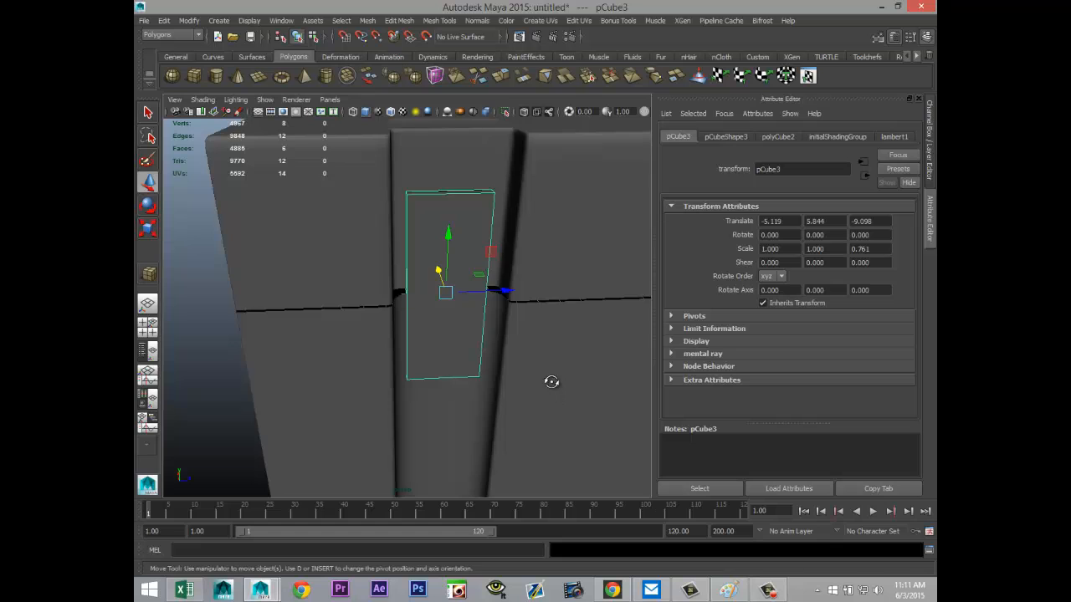
alt+drag(550, 379, 573, 416)
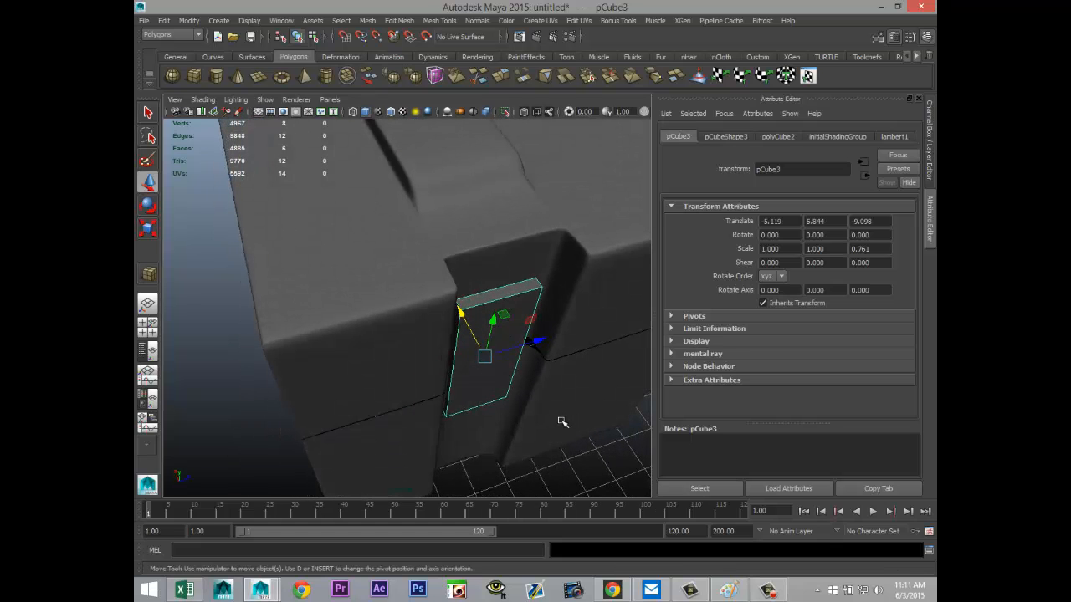
Step: Thin the box to an X scale of about 0.55 and shift it along X to about -5.07
key(r)
mouse_move(462, 310)
mouse_down()
mouse_move(472, 336)
mouse_move(461, 315)
mouse_up()
key(w)
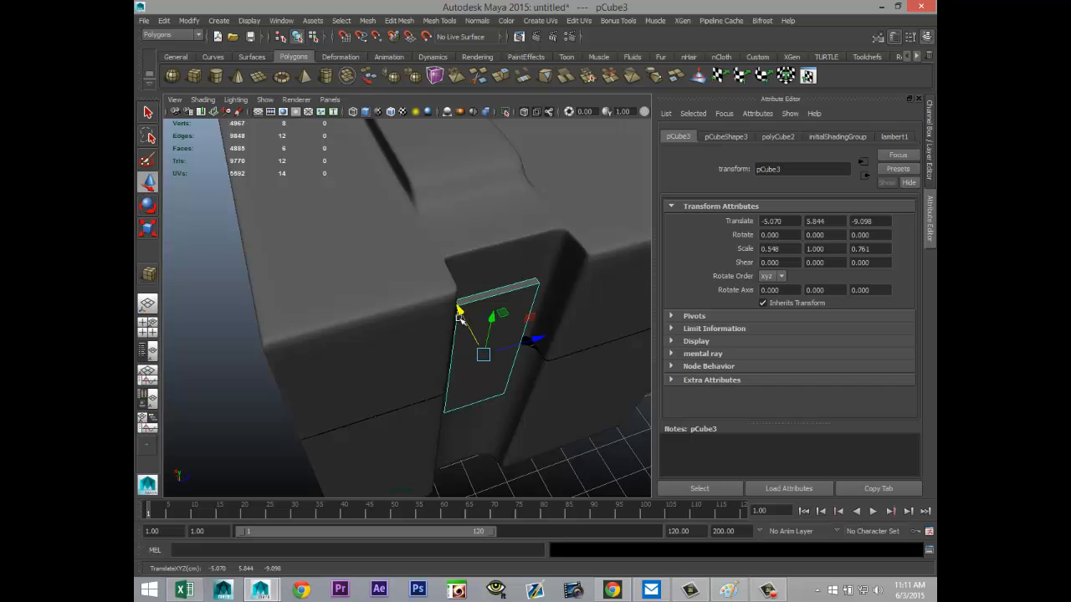
Step: Duplicate the handle on the near short end and pull the copy away from the crate, to about Z -30.26
scroll(452, 332, down, 5)
alt+drag(508, 436, 418, 410)
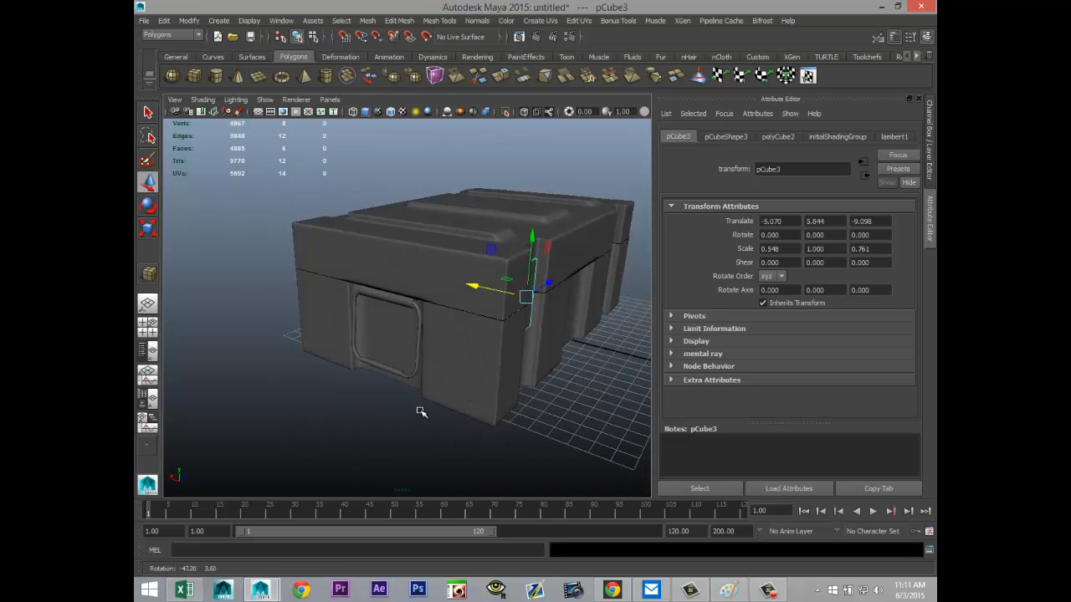
click(403, 301)
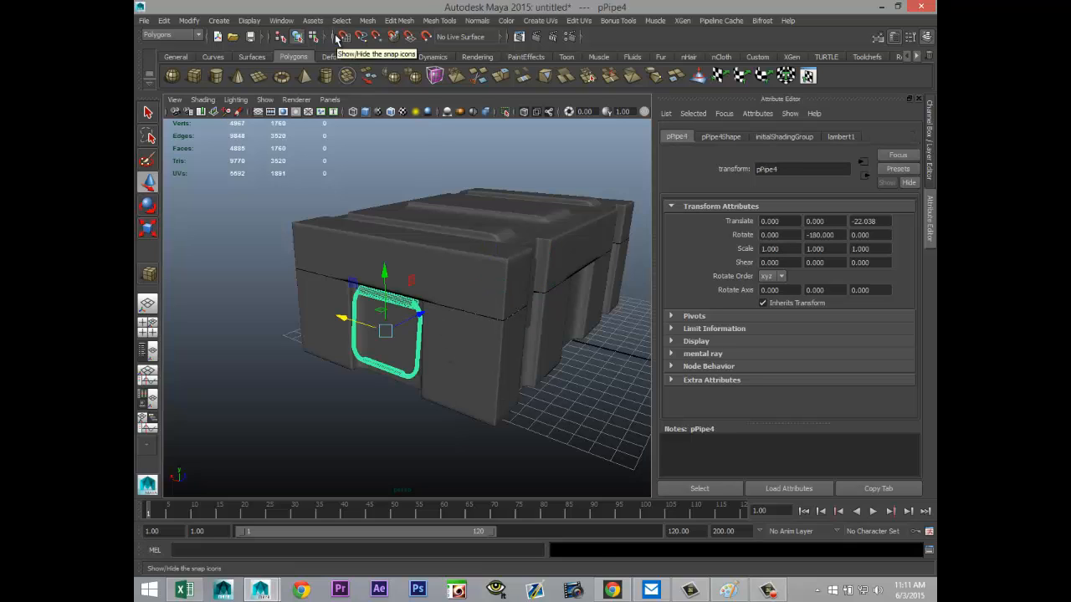
key(ctrl+d)
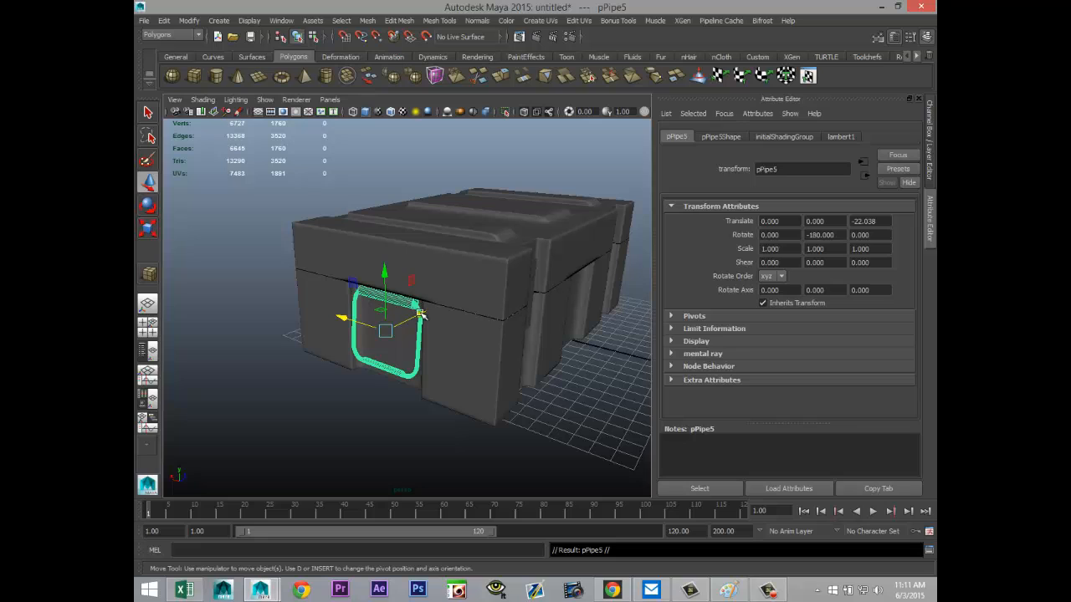
drag(420, 314, 301, 372)
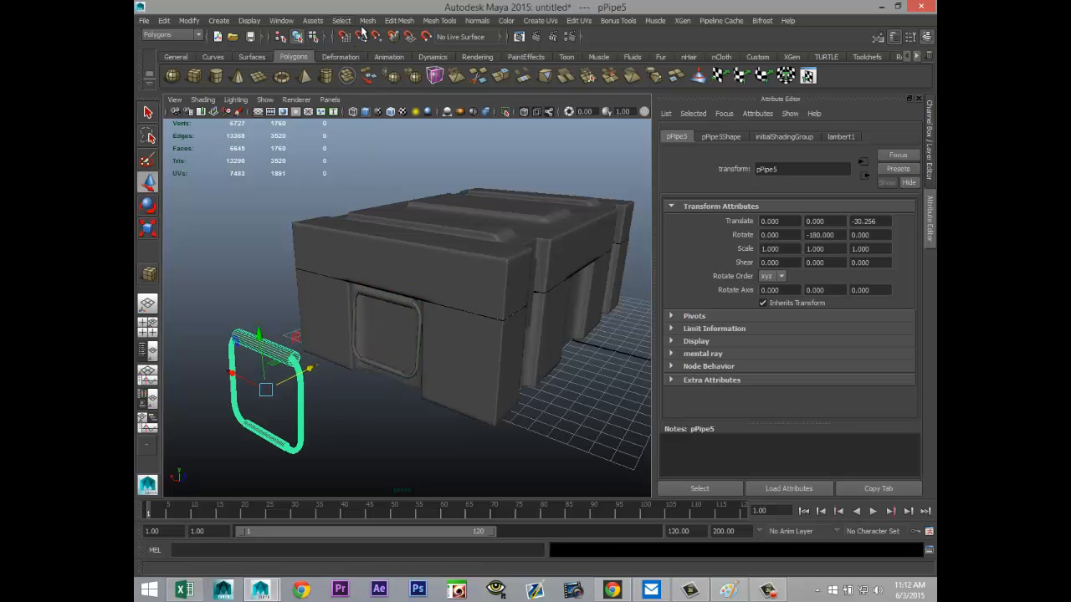
Step: Separate the copied handle into its pieces and delete the pipe and ring parts, keeping only the short lower rod
click(366, 20)
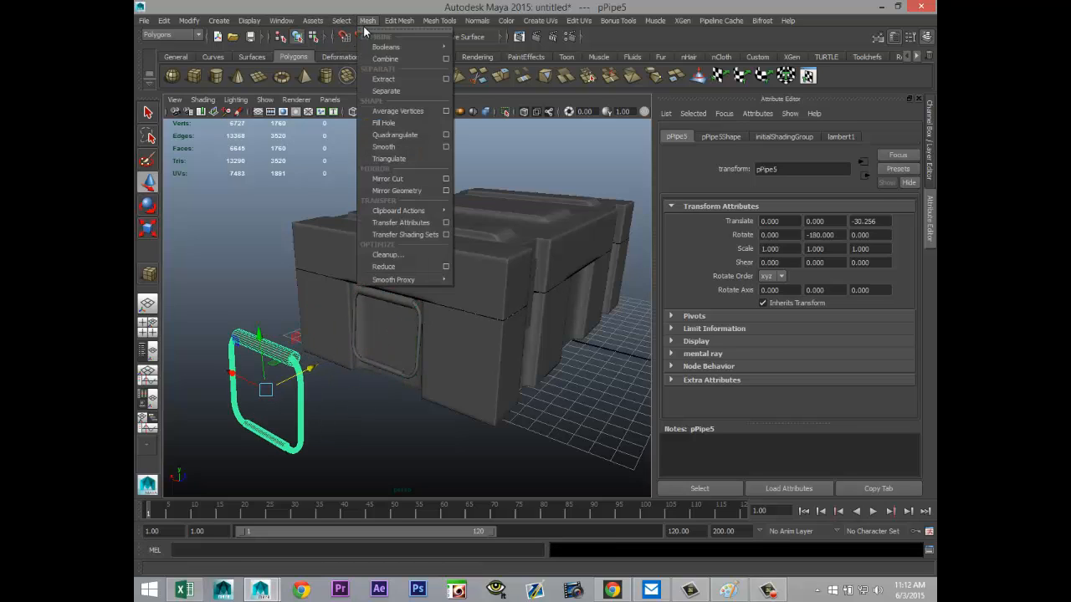
click(399, 88)
click(325, 440)
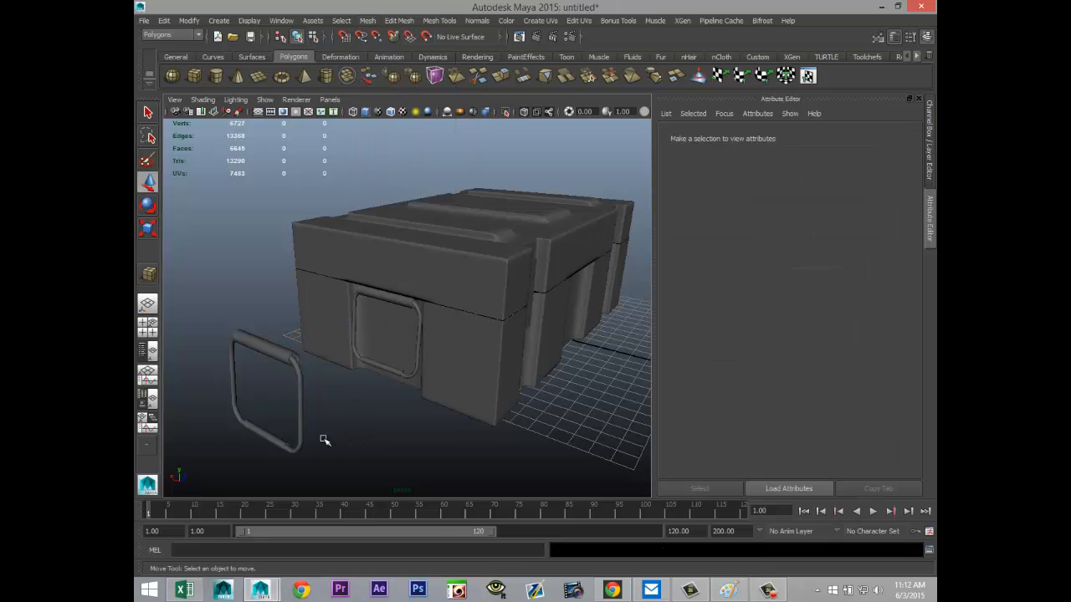
click(268, 360)
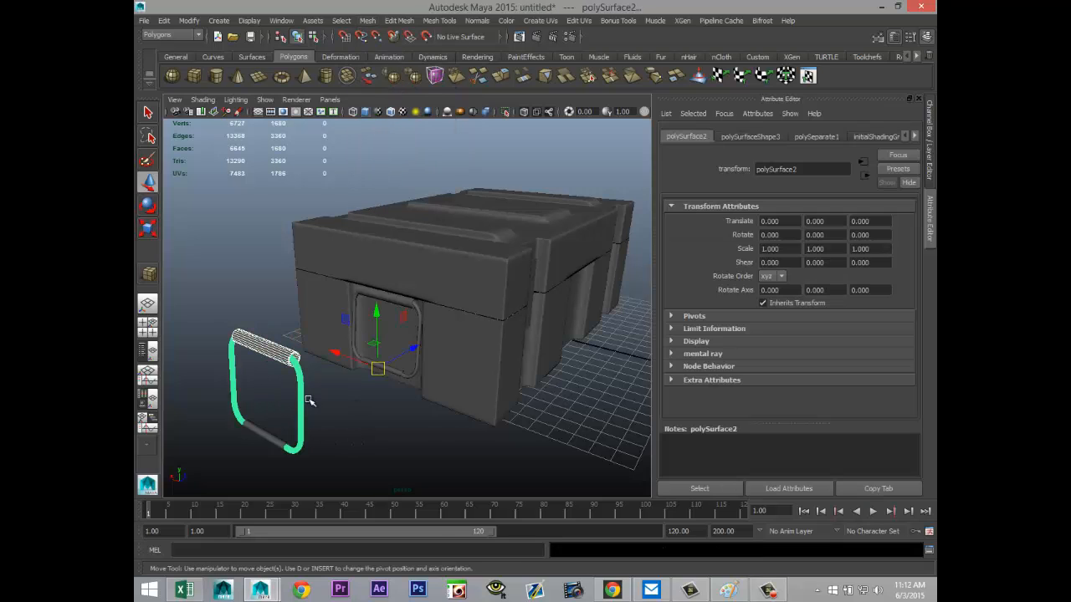
key(Delete)
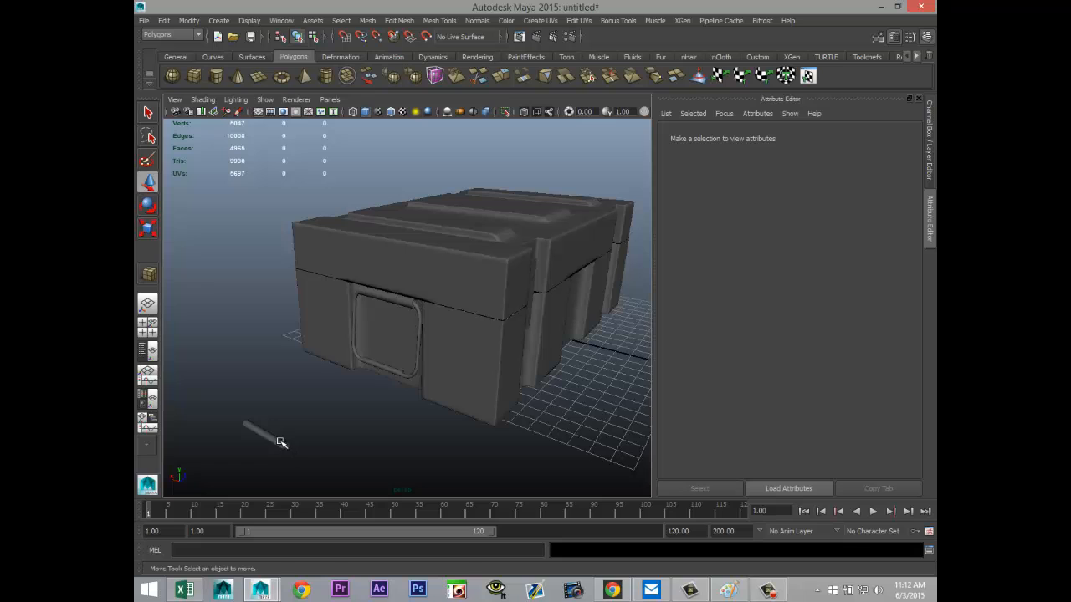
Step: Center the remaining rod's pivot and move it beside the grooved long side, to about X 8.22 and Z -12.13
click(280, 441)
click(189, 20)
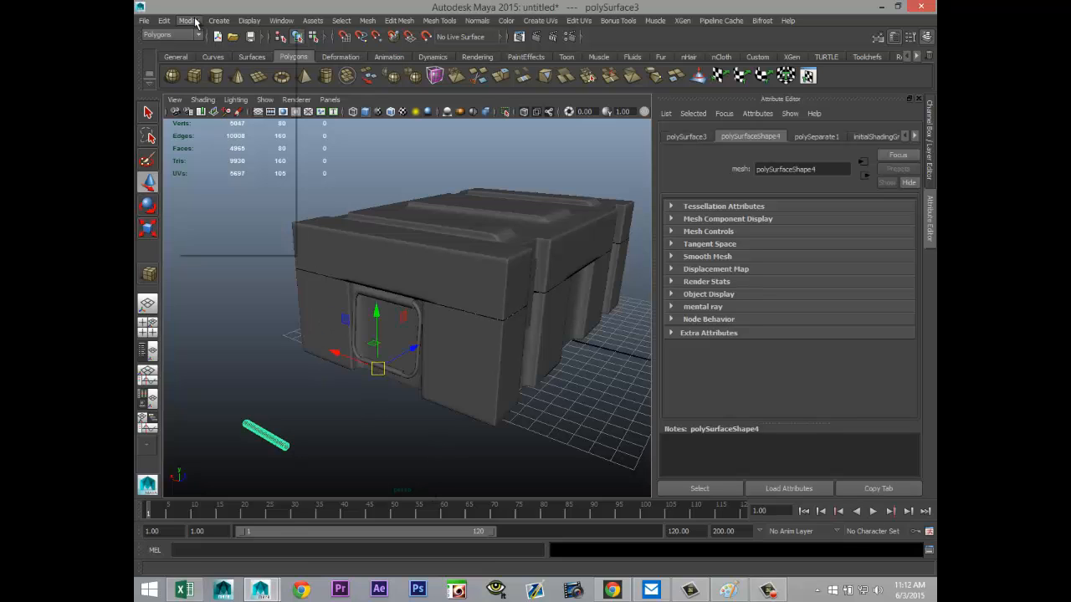
click(219, 138)
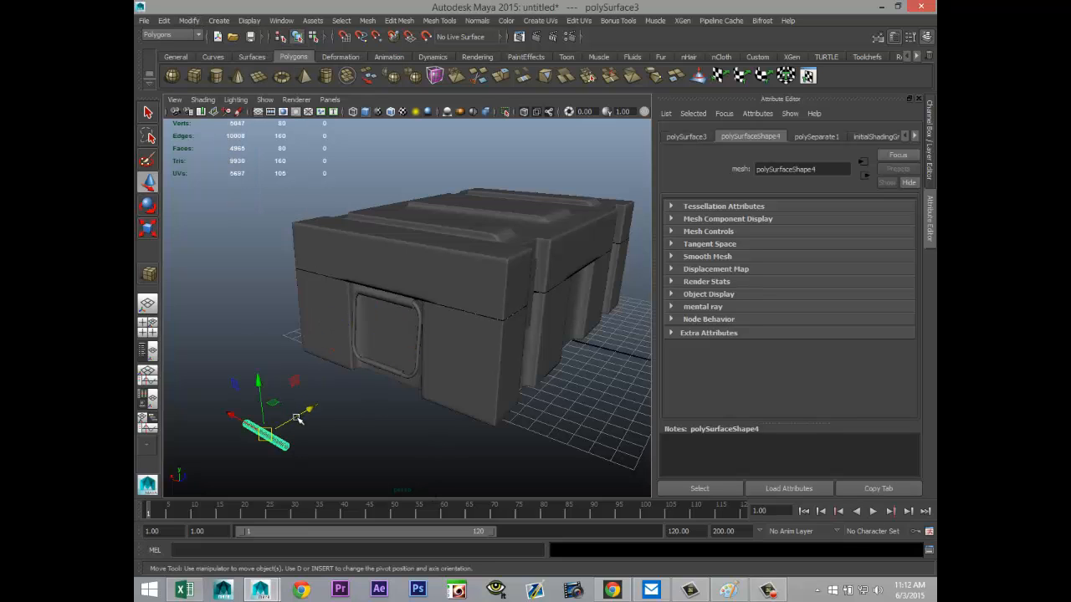
drag(297, 419, 550, 380)
drag(464, 357, 583, 427)
Step: Rotate the rod parallel to the crate's long side, with Y rotation set to 90
key(e)
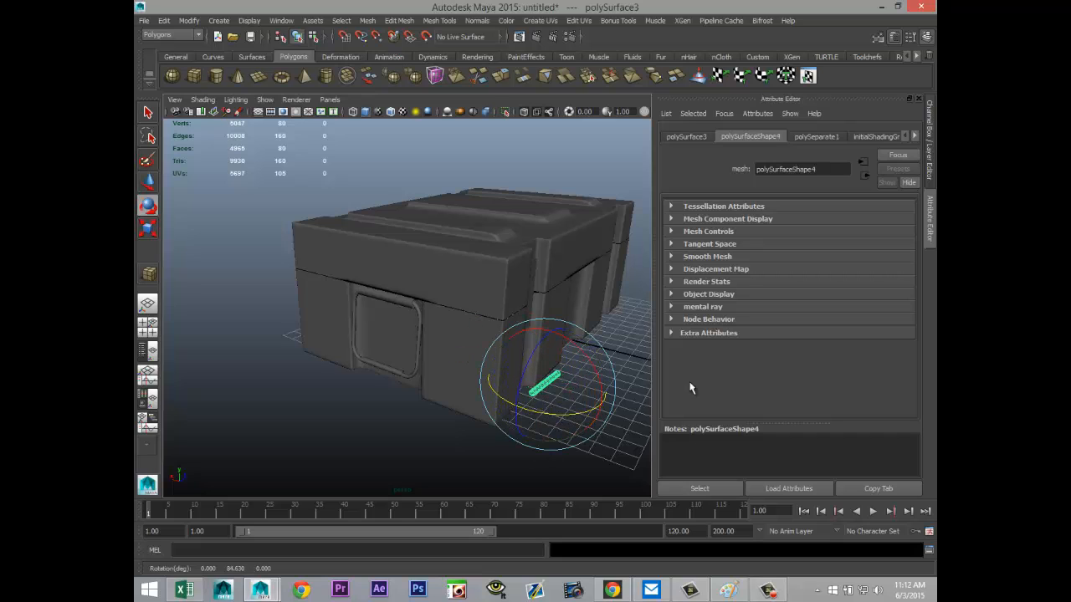
click(686, 136)
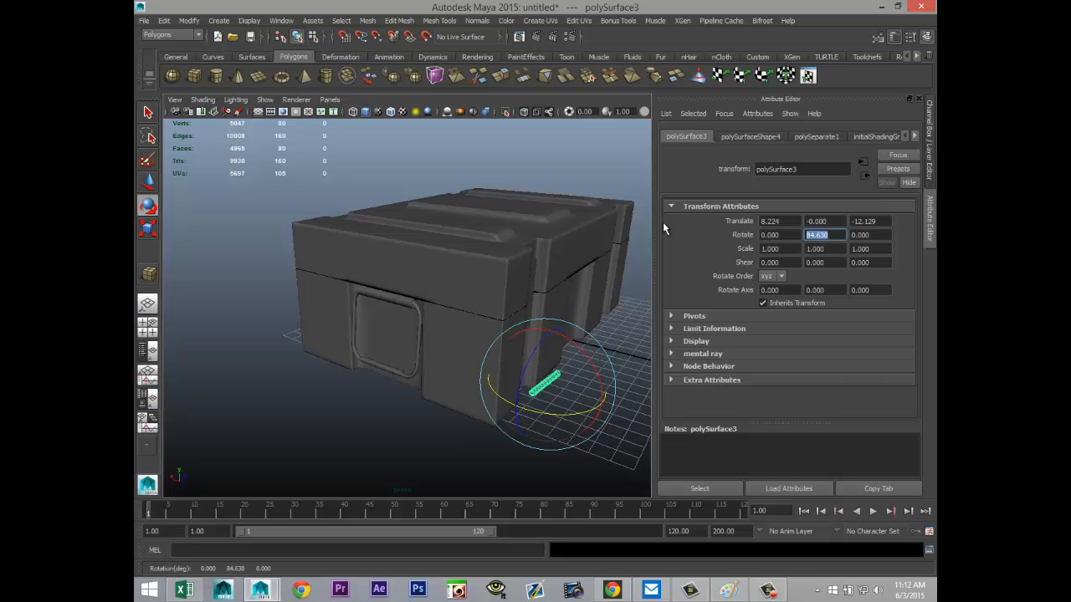
text(90)
key(Return)
Step: Shorten the rod to fit within the groove's width, with an X scale of about 0.31
alt+drag(512, 352, 427, 357)
alt+middle_drag(428, 356, 310, 334)
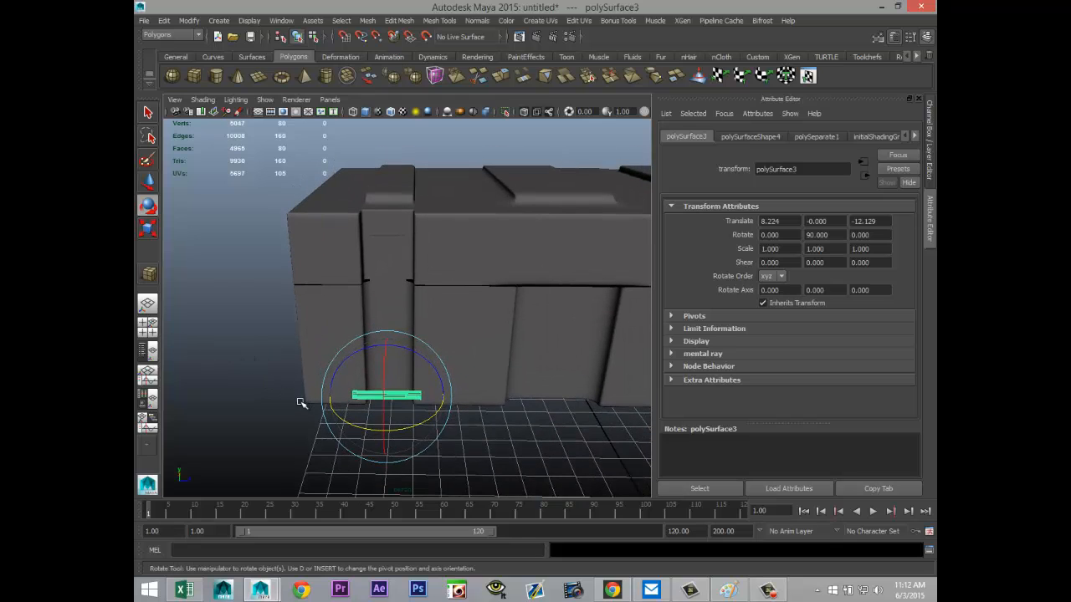
key(r)
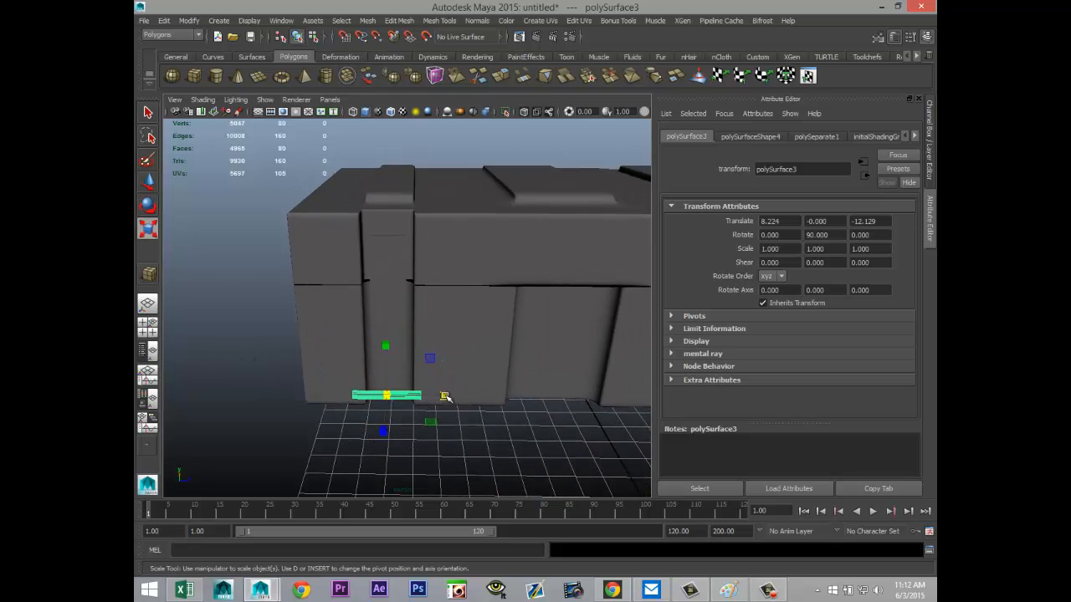
drag(445, 396, 405, 403)
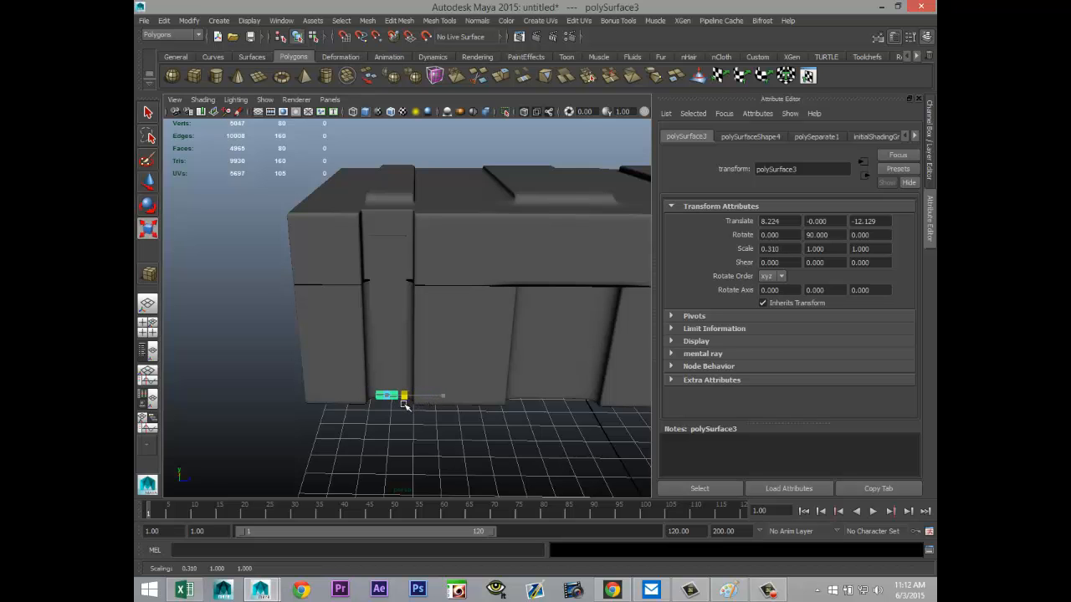
Step: Move the rod up to the lid seam and in toward the groove, to about X 6.75 and Y 4.44
key(w)
mouse_move(371, 466)
alt+mouse_down()
mouse_move(348, 459)
mouse_move(390, 469)
alt+mouse_up()
drag(412, 369, 401, 281)
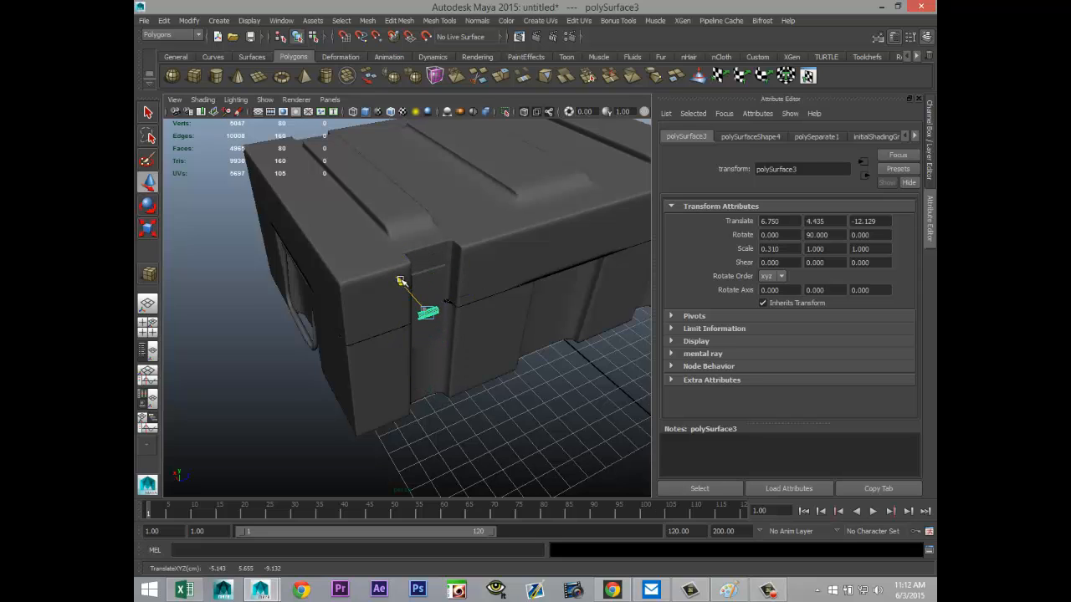
Step: Shorten the rod to an X scale of about 0.07 at Z about -12.16, and duplicate it in place
alt+drag(454, 403, 416, 396)
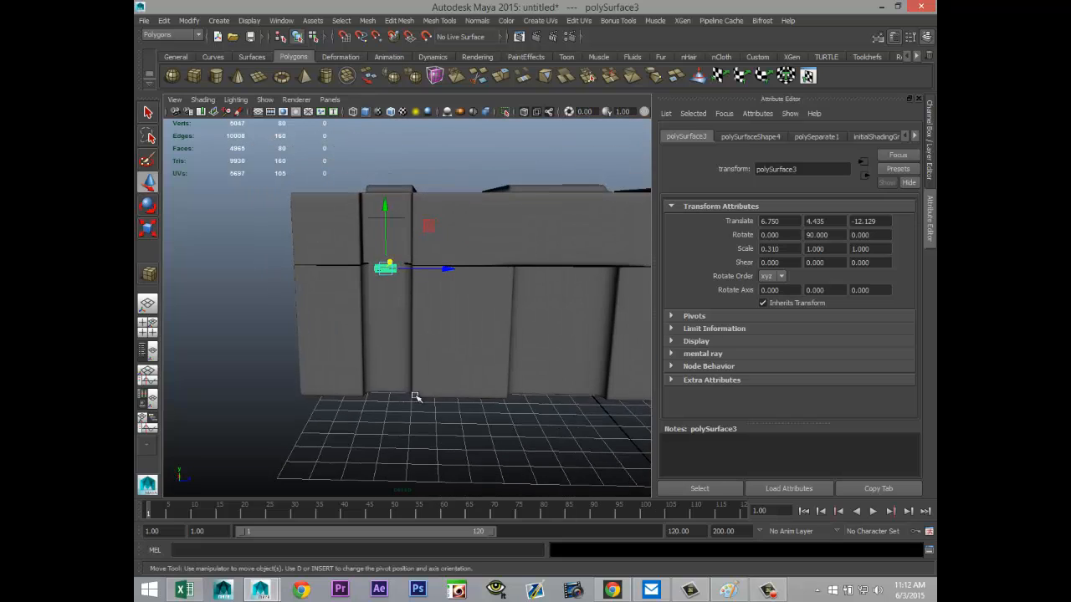
click(152, 336)
key(space)
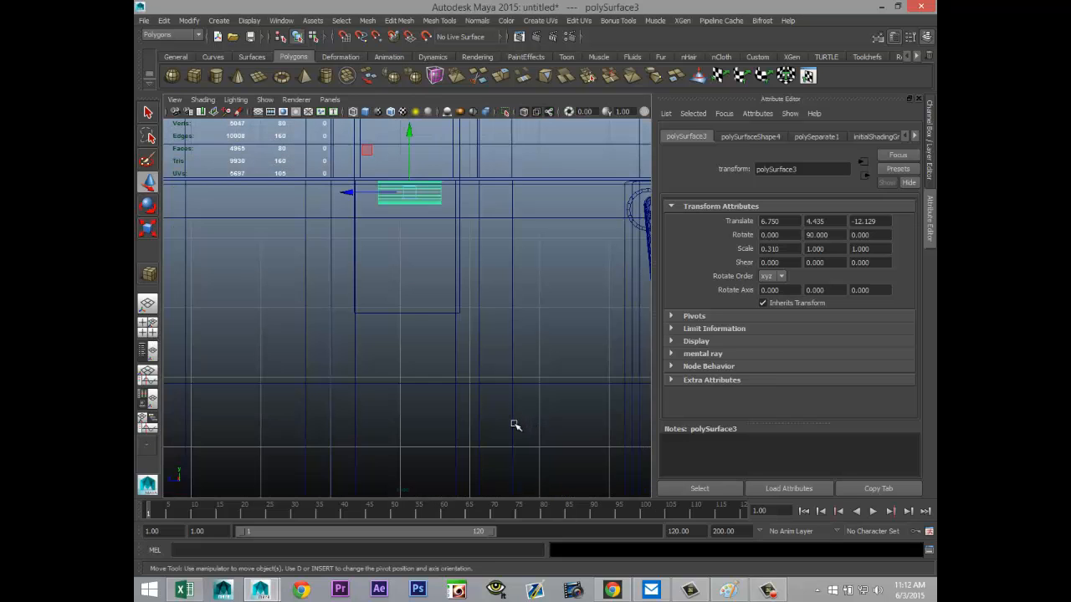
key(f)
scroll(478, 450, down, 10)
scroll(476, 449, up, 5)
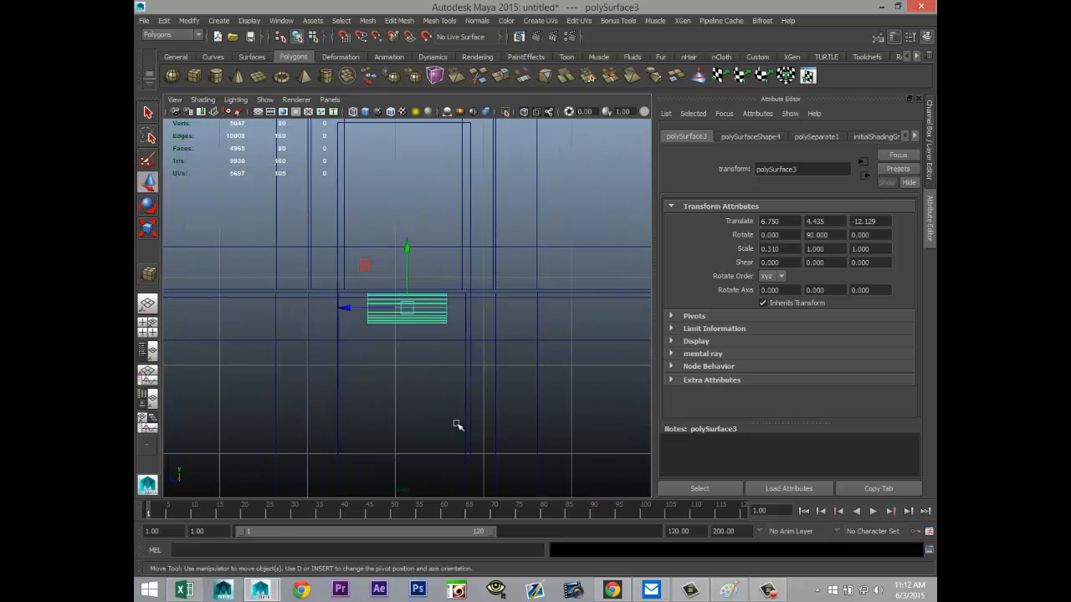
drag(352, 311, 389, 334)
key(r)
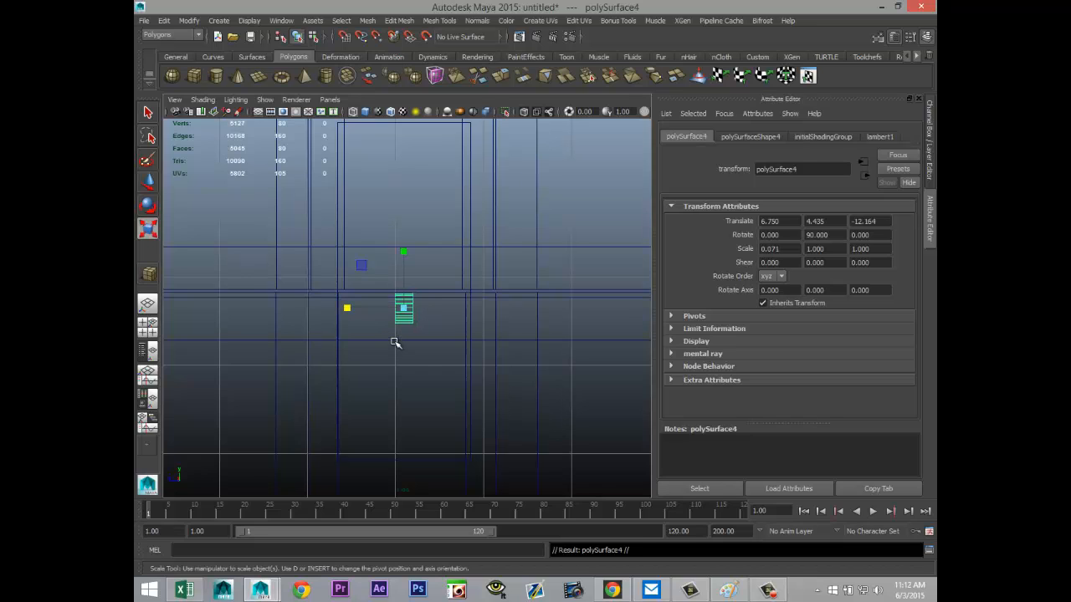
Step: Place the copied rod directly beside the short one at about Z -12.51 and lengthen it to an X scale of about 0.15
key(w)
drag(346, 307, 251, 306)
key(r)
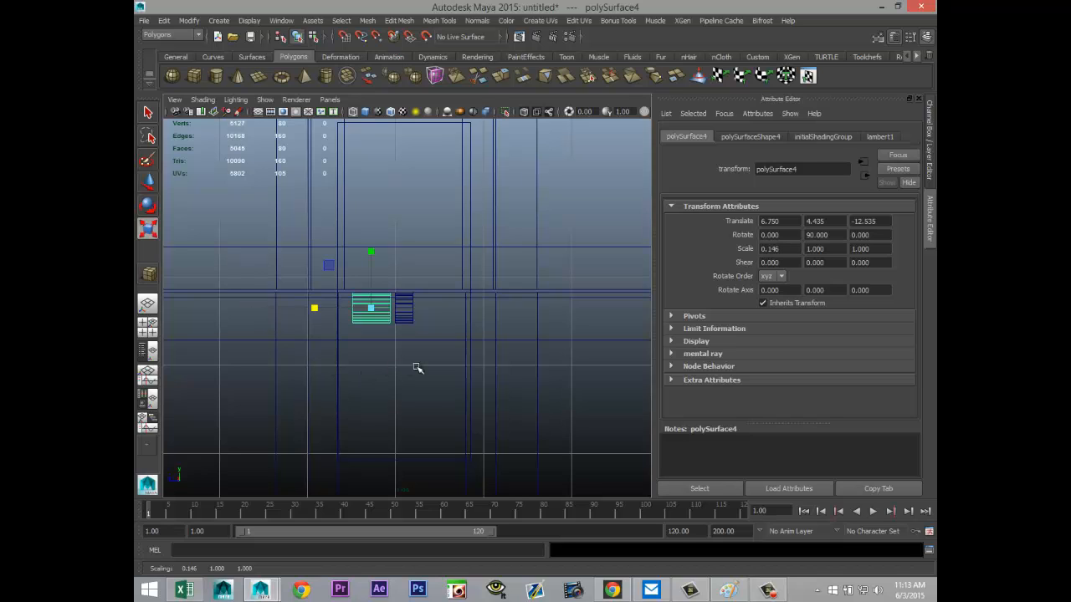
key(w)
drag(311, 311, 314, 309)
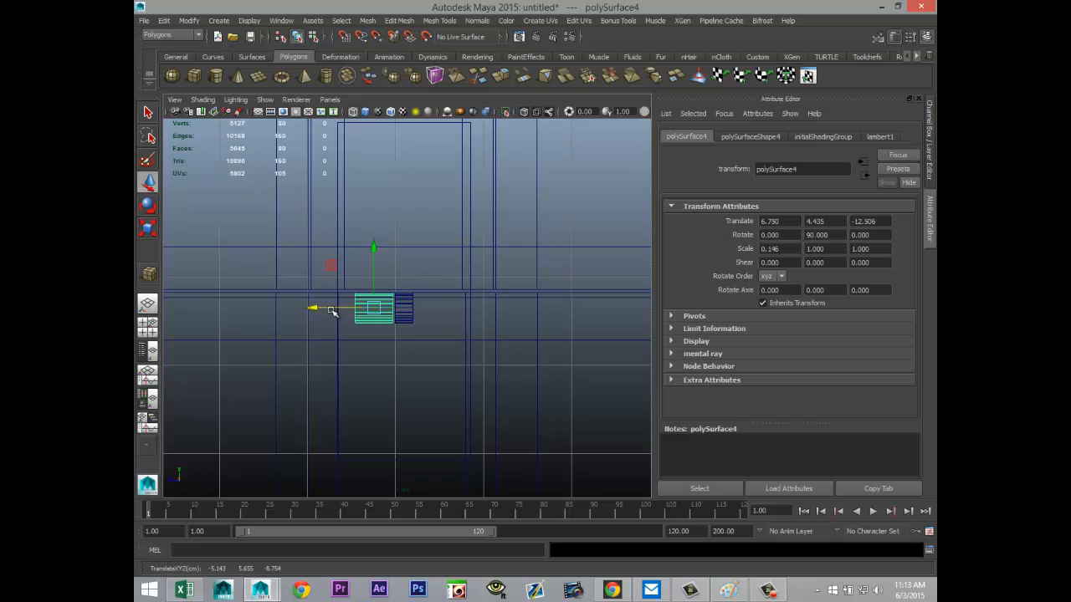
Step: Duplicate the longer rod segment and move the copy to the opposite side of the short one, at about Z -11.80
key(ctrl+d)
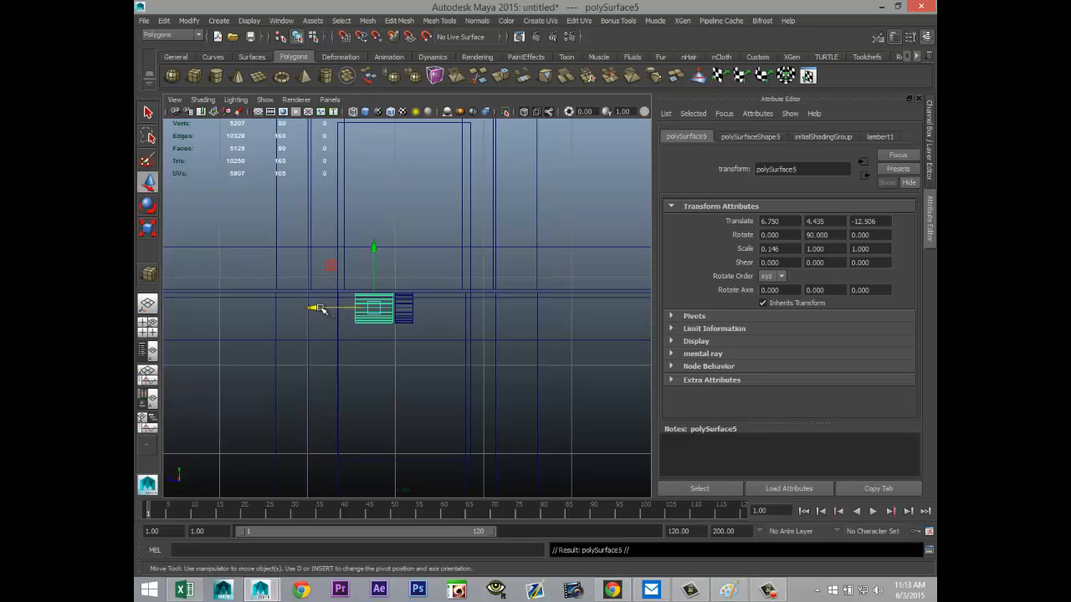
drag(318, 308, 378, 329)
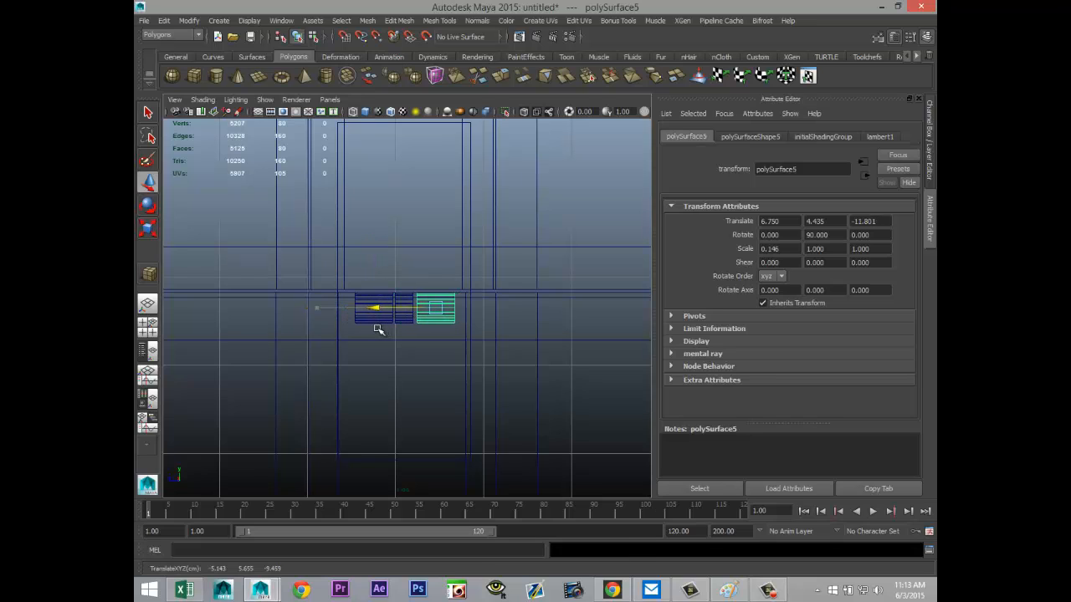
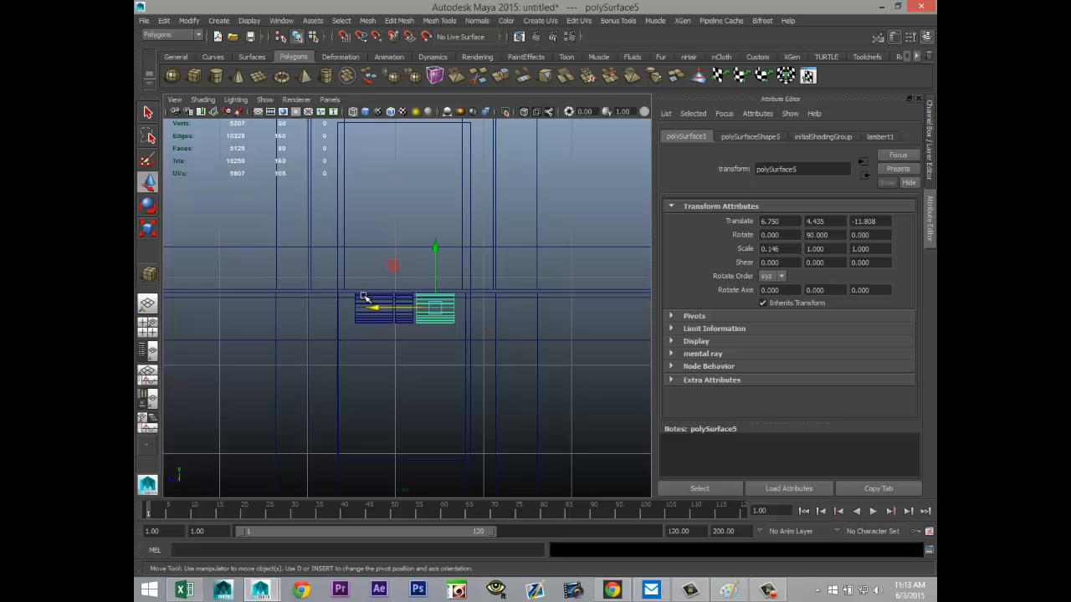
Step: Examine the three rod segments in the side groove in perspective from close up
click(407, 300)
click(403, 315)
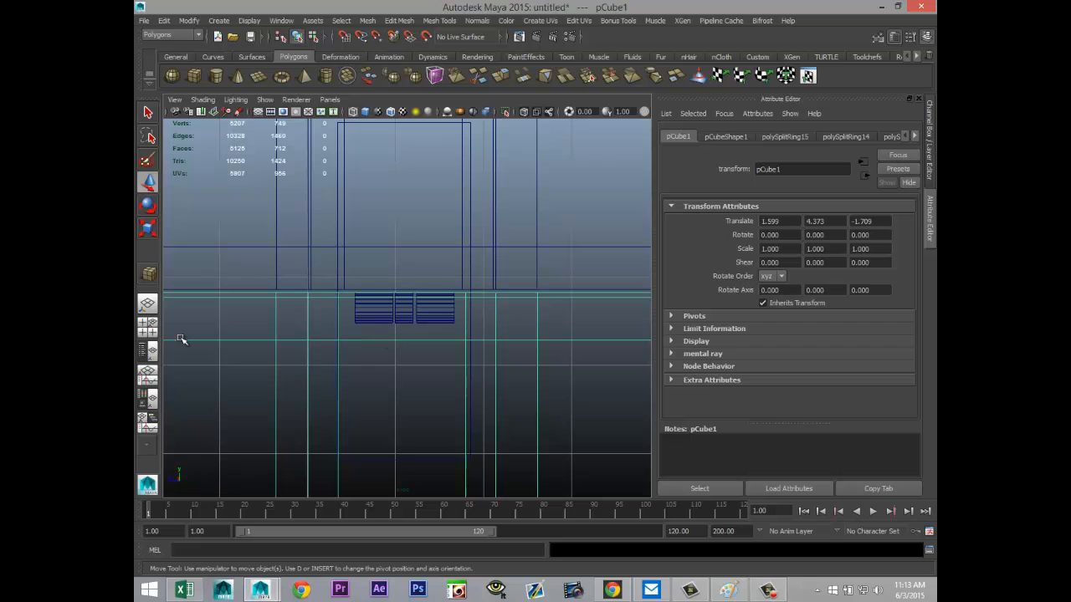
click(147, 325)
key(space)
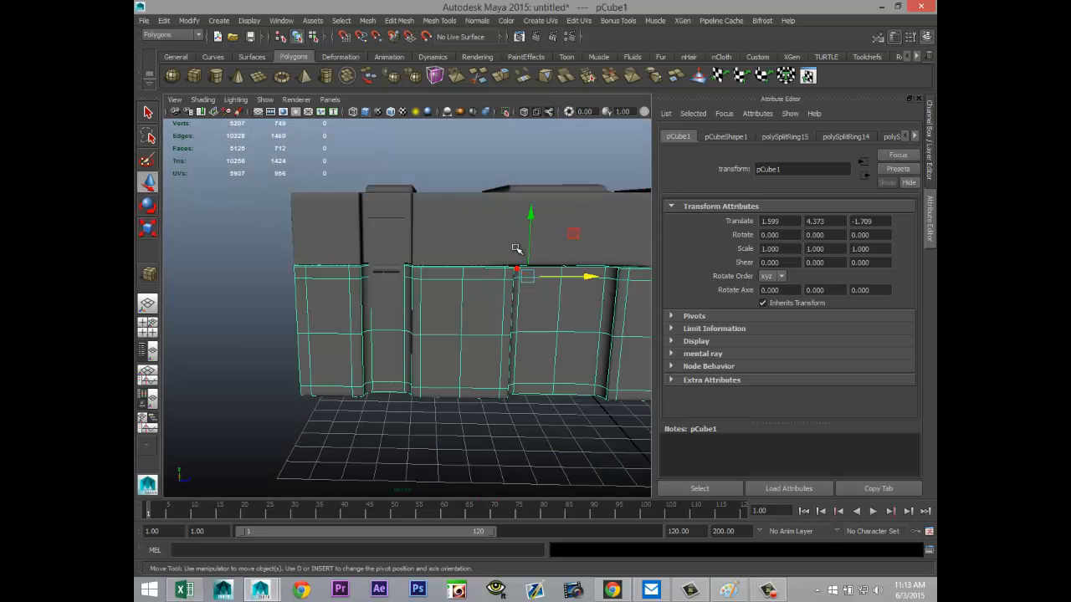
key(f)
scroll(472, 330, up, 5)
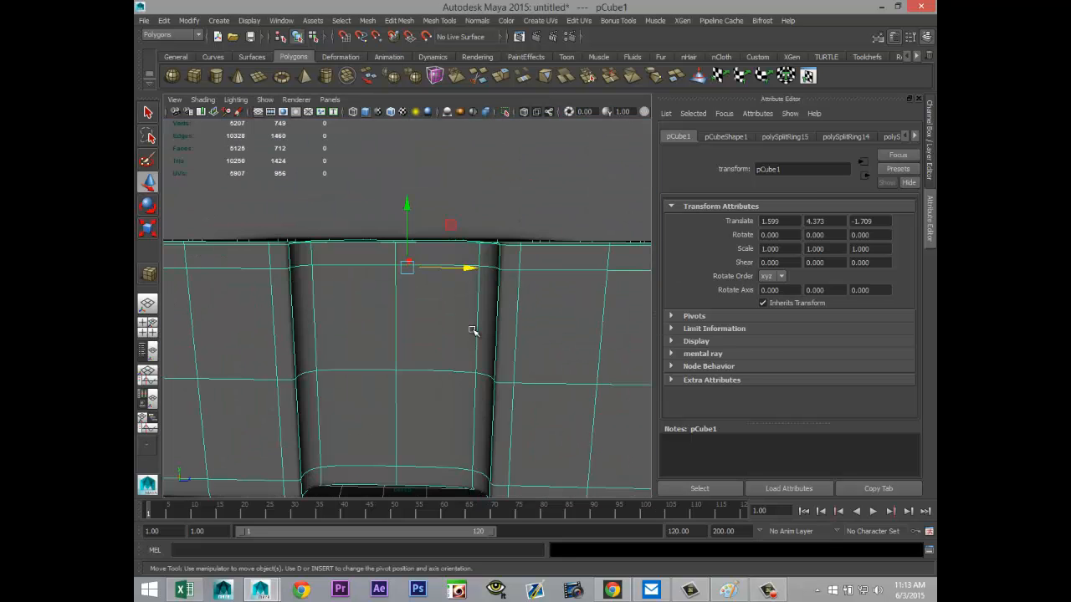
scroll(472, 330, down, 5)
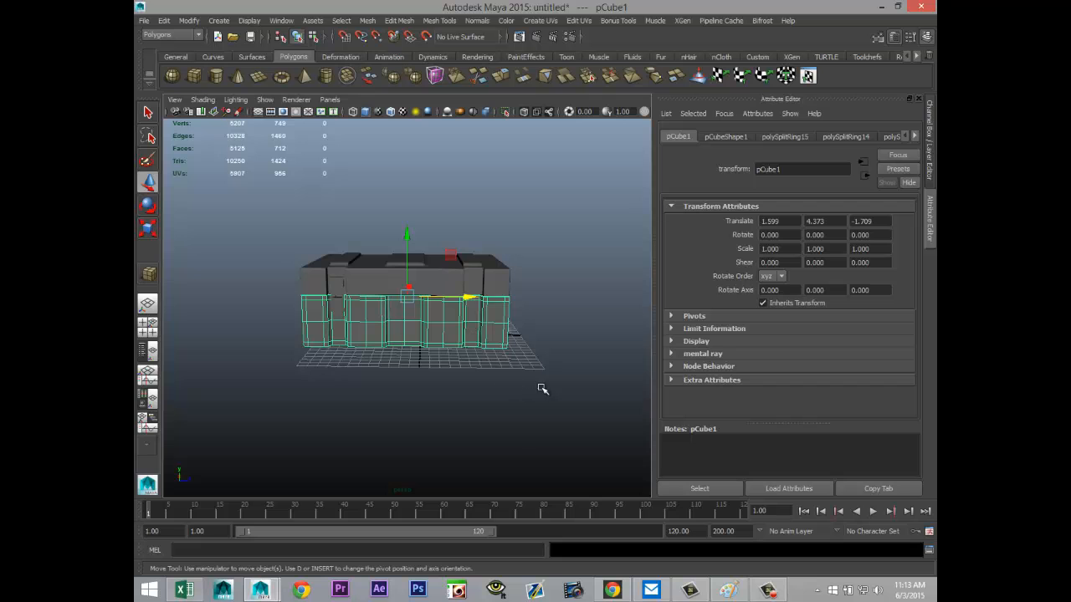
alt+drag(543, 389, 499, 382)
scroll(357, 336, up, 5)
scroll(357, 337, up, 10)
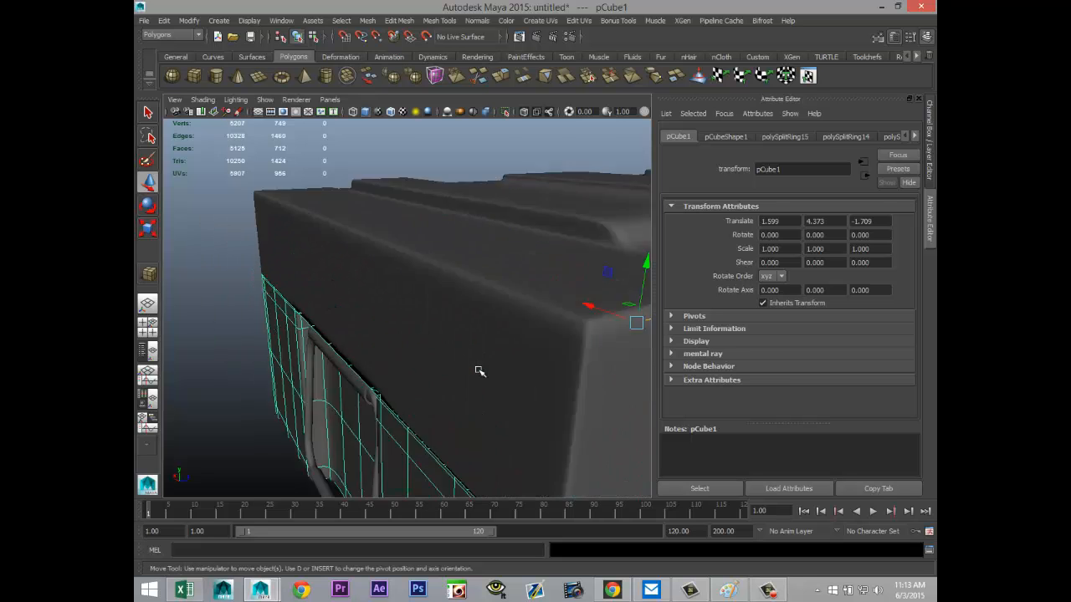
scroll(444, 347, down, 8)
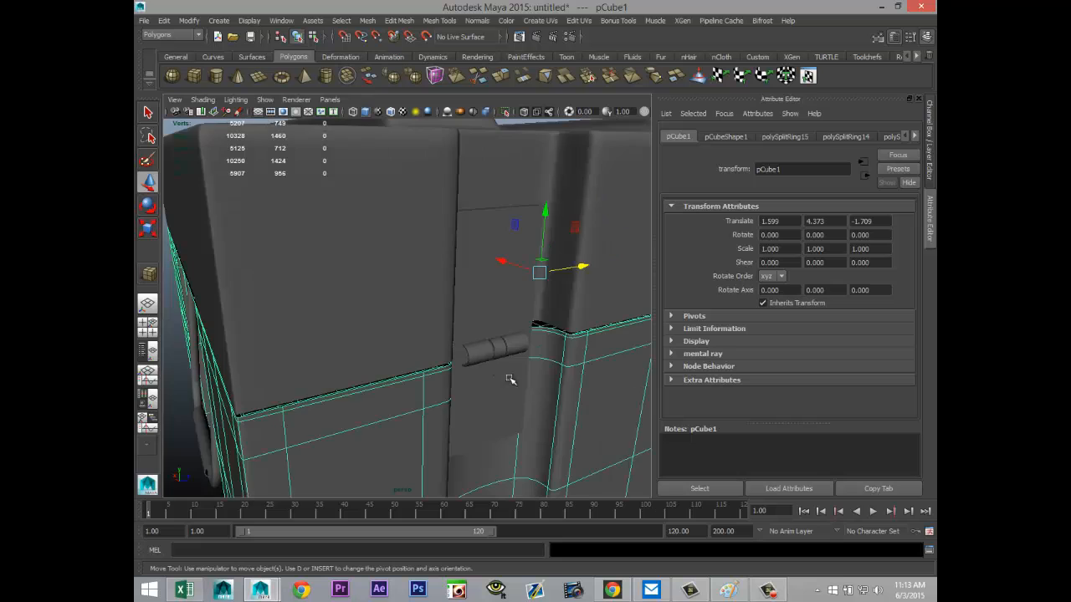
alt+drag(473, 380, 486, 366)
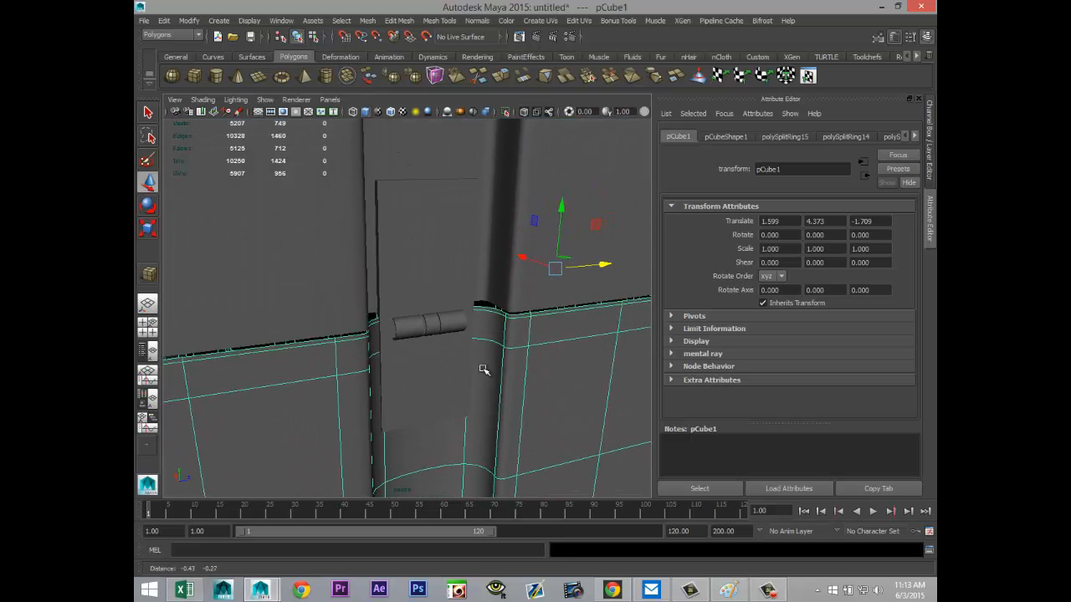
scroll(460, 361, up, 5)
Step: Nudge the outer rod segment nearest the crate's end closer to the short middle one, to about Z -11.82
click(542, 336)
key(f)
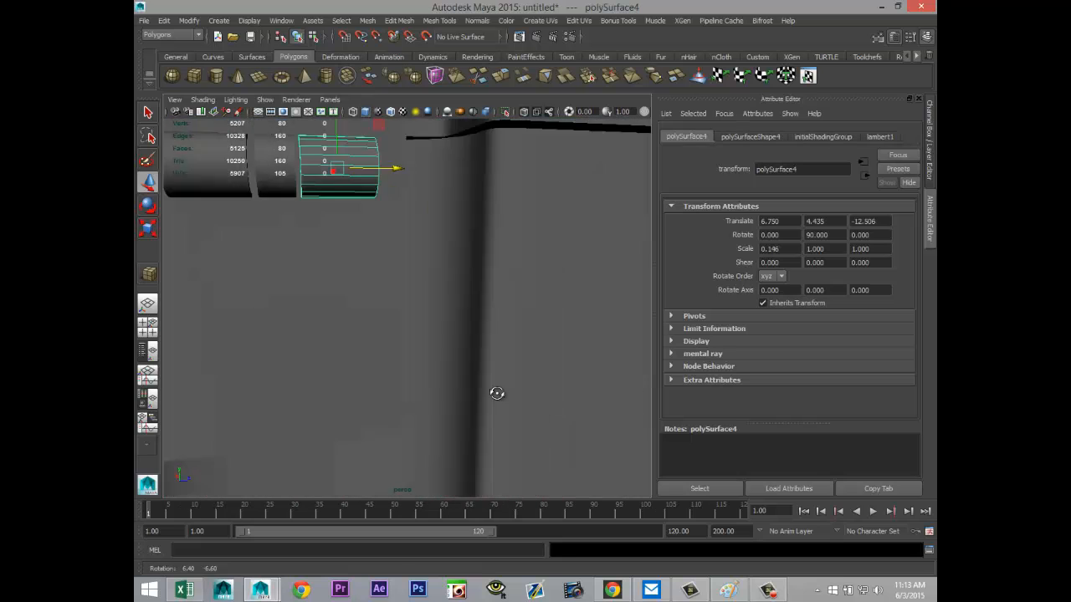
click(276, 283)
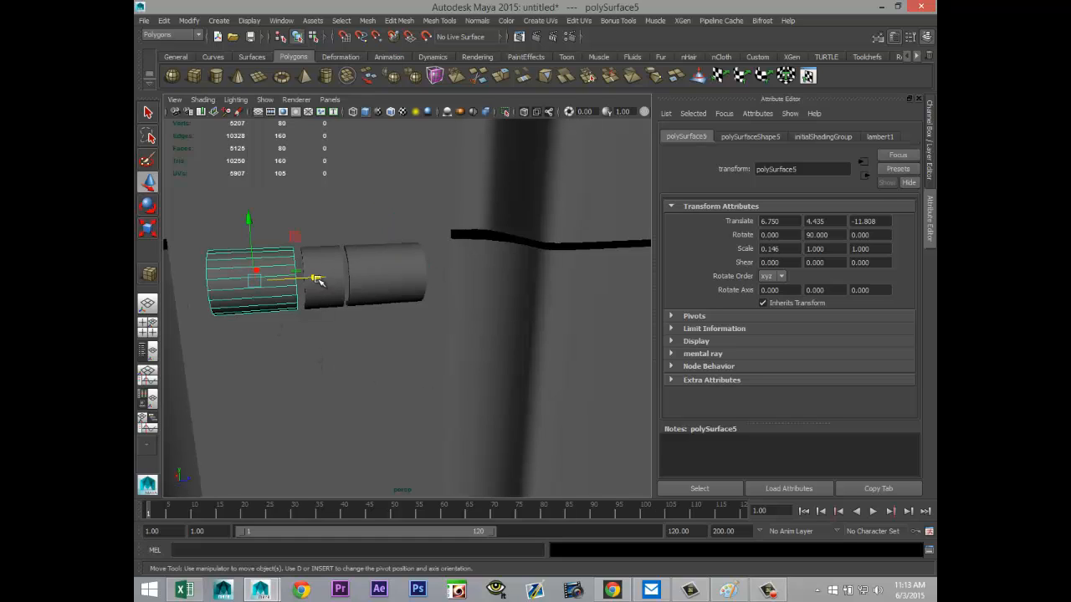
drag(318, 279, 319, 277)
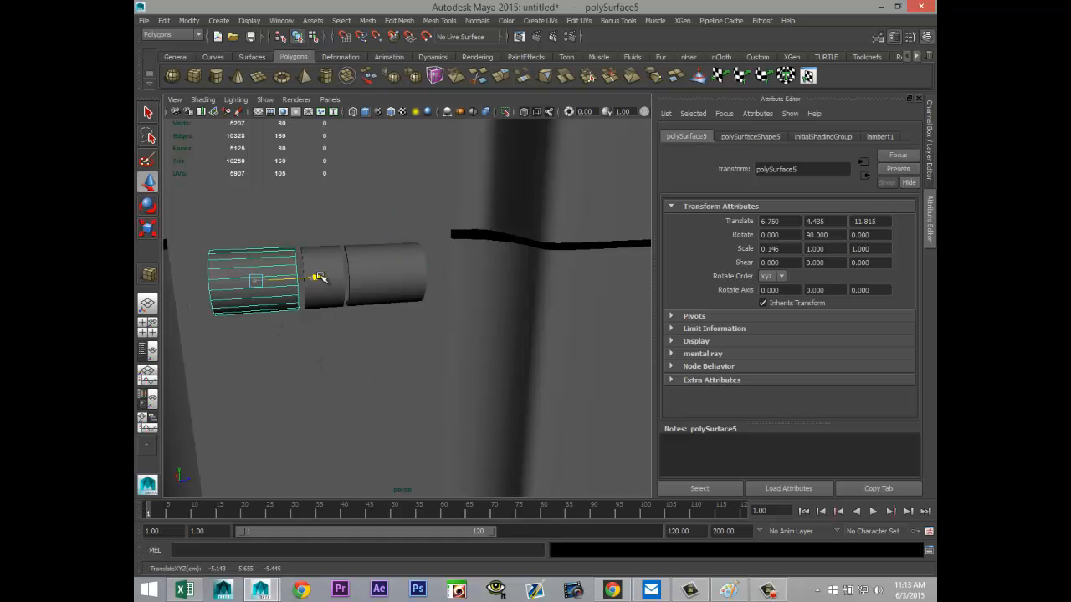
Step: Draw a thin polygon cylinder beside the crate and set its X rotation to -90 degrees
scroll(393, 332, down, 5)
alt+drag(501, 424, 492, 424)
alt+right_drag(397, 246, 501, 377)
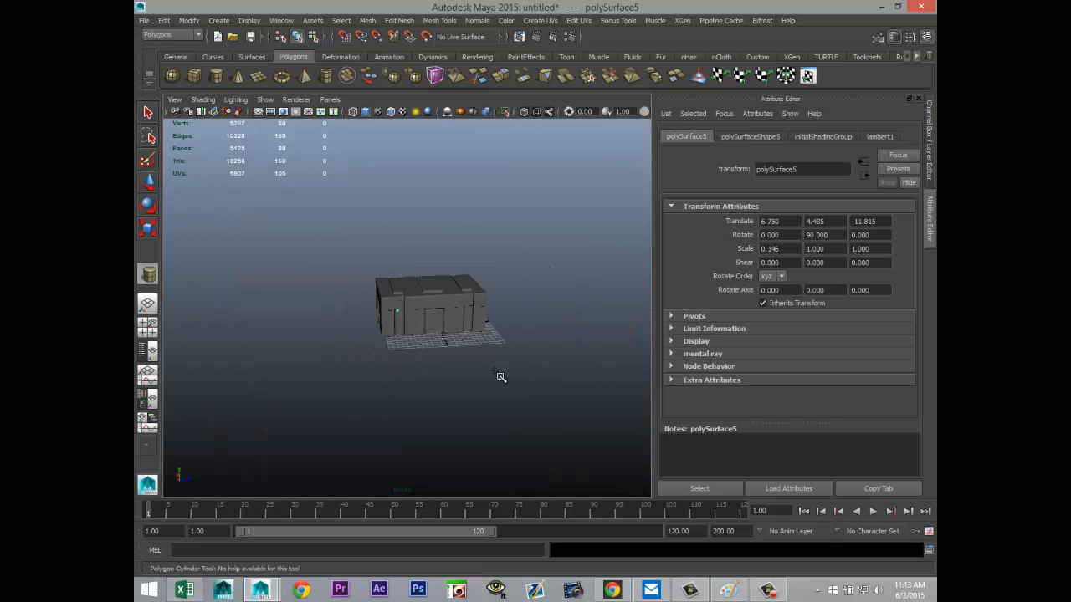
mouse_move(477, 402)
mouse_down()
mouse_move(481, 333)
mouse_move(426, 371)
mouse_move(431, 415)
mouse_up()
key(e)
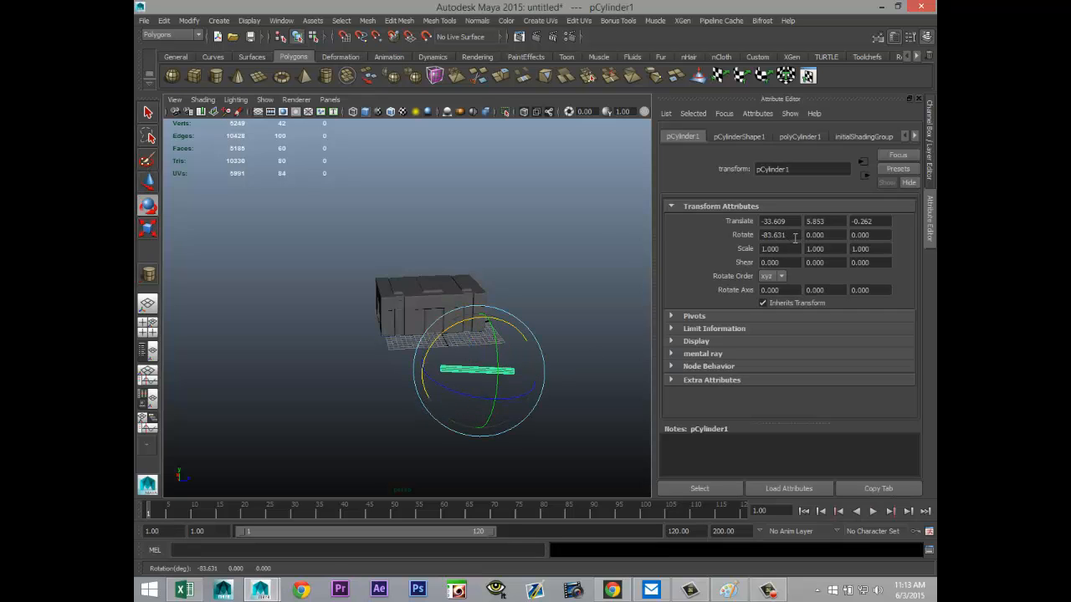
click(794, 237)
key(Return)
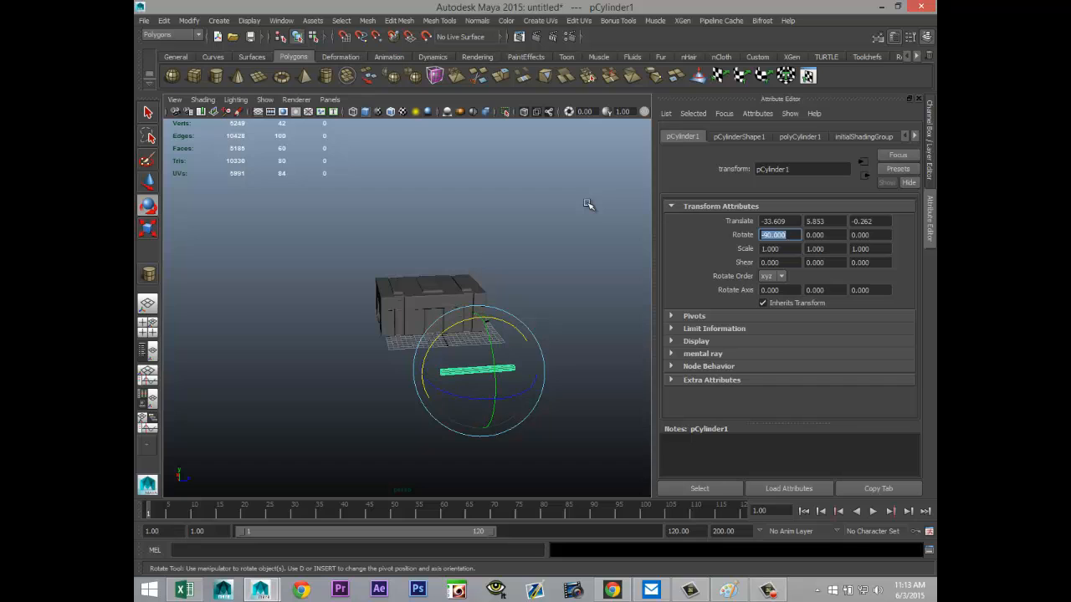
Step: Move the cylinder over to the latch groove, to about X -6.57 and Z -10.49
alt+drag(384, 263, 431, 318)
key(w)
drag(504, 306, 473, 325)
key(f)
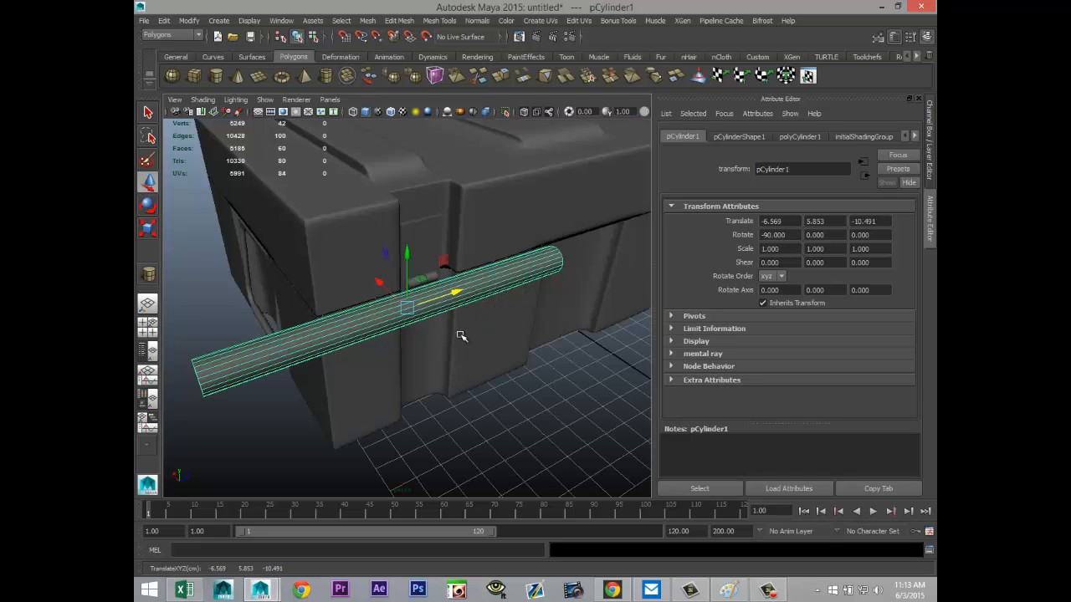
Step: Scale the cylinder down uniformly to about 0.057
key(r)
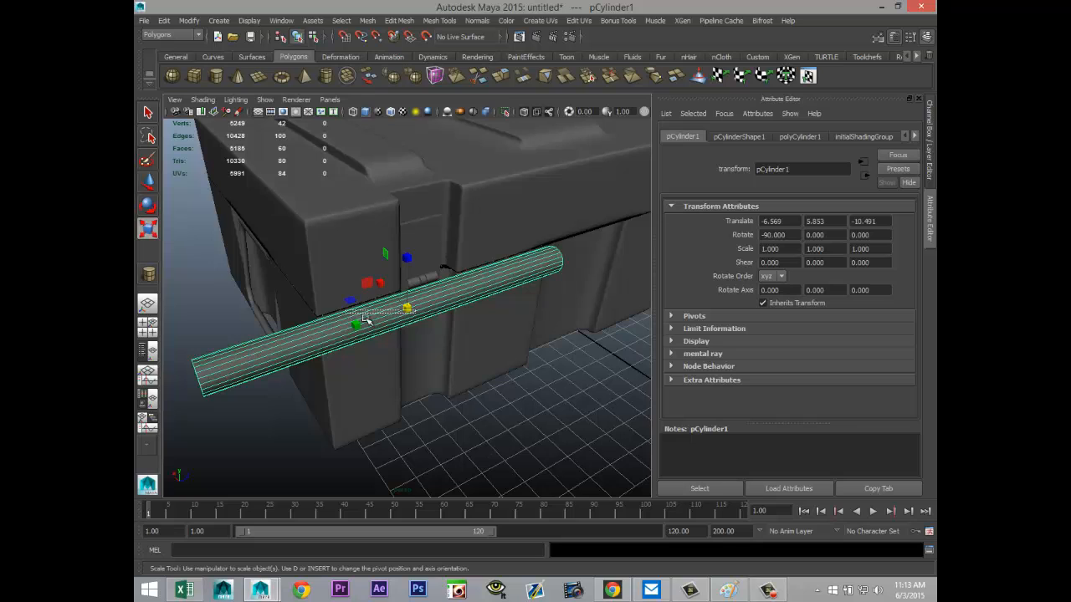
click(447, 329)
click(443, 309)
drag(407, 309, 222, 339)
key(f)
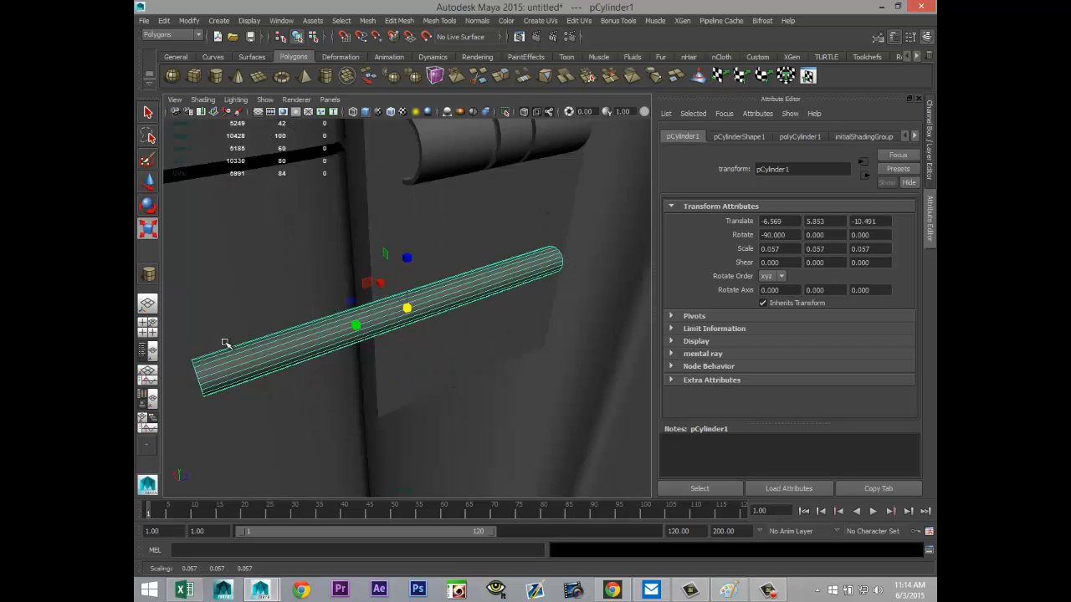
Step: Move the small cylinder inside the hollow rod segments, to about X -5.12, Y 5.67 and Z -9.07
key(w)
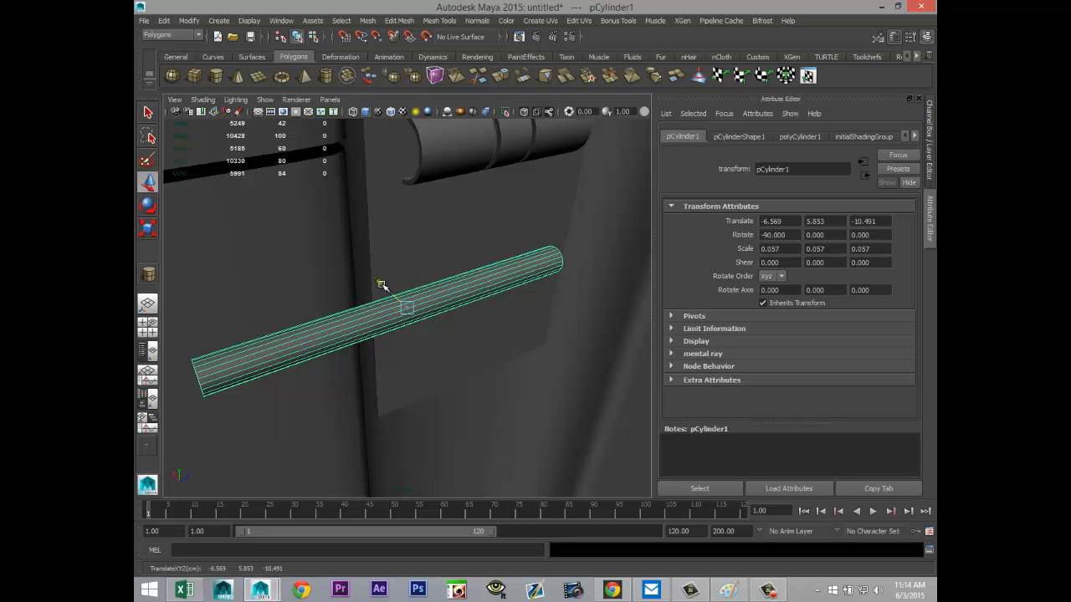
drag(446, 287, 561, 164)
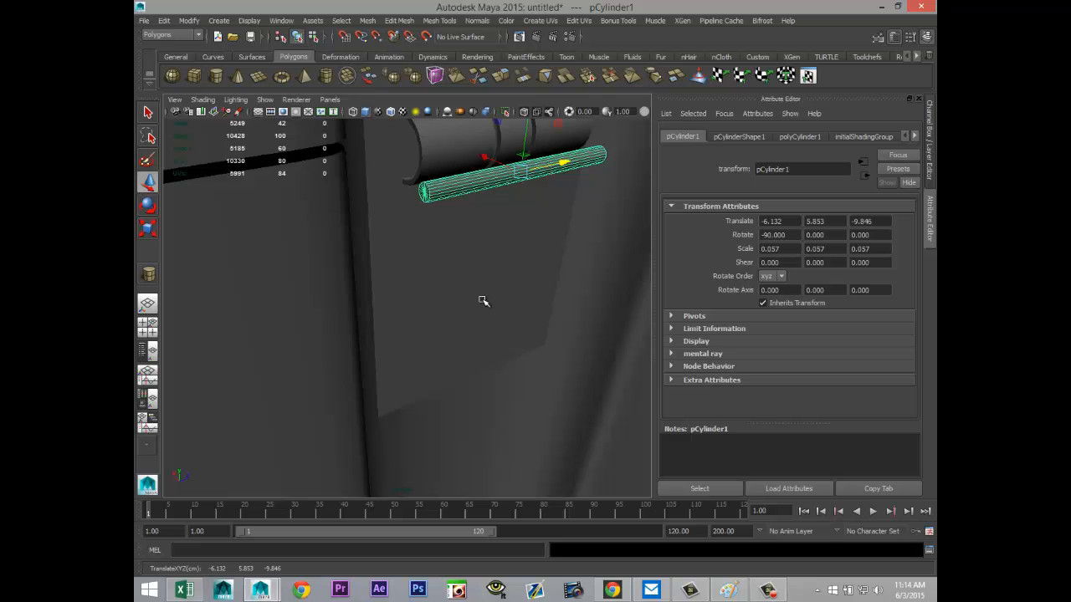
alt+middle_drag(454, 369, 445, 465)
alt+right_drag(445, 465, 477, 440)
alt+drag(478, 440, 364, 368)
alt+middle_drag(364, 368, 642, 472)
drag(600, 386, 369, 336)
alt+drag(491, 381, 545, 416)
alt+middle_drag(544, 416, 206, 386)
drag(318, 325, 454, 235)
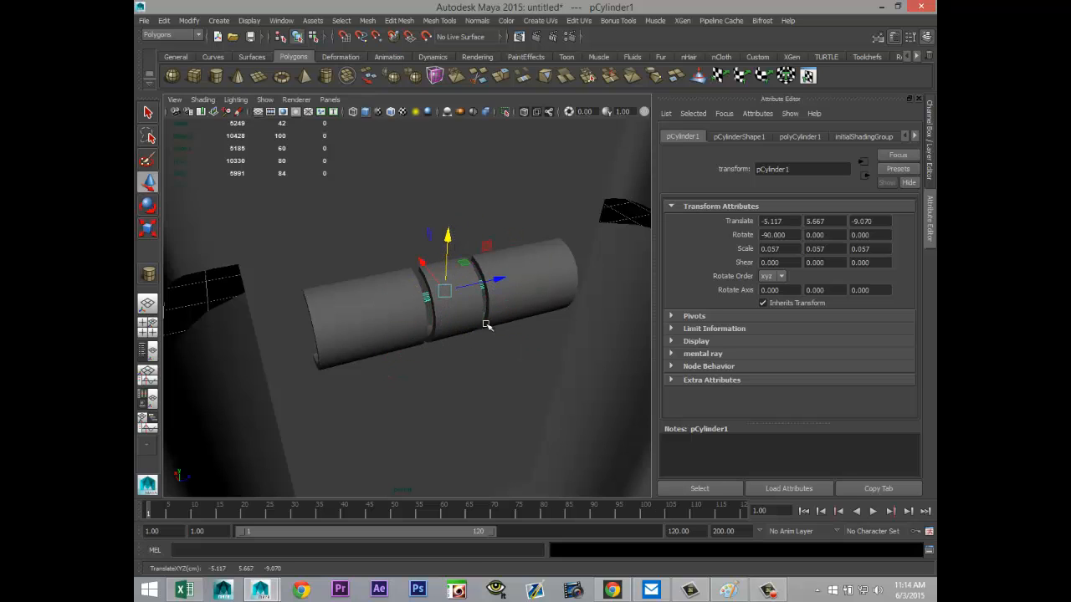
Step: Thicken the inner cylinder to about 0.236 and reduce its length to a Y scale of about 0.132
key(r)
drag(444, 291, 591, 353)
drag(444, 290, 472, 311)
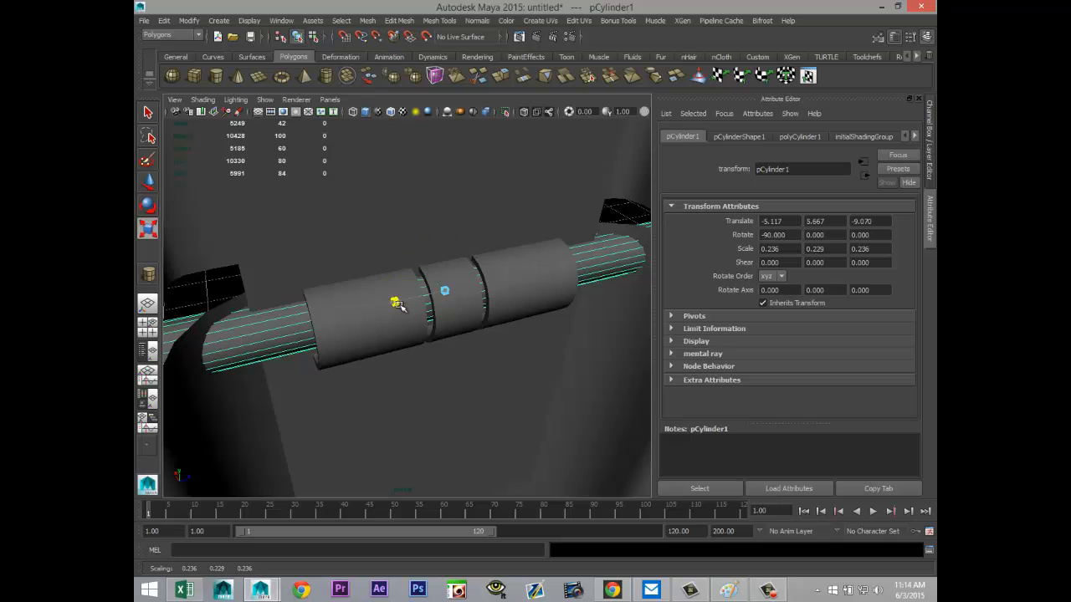
mouse_move(402, 304)
mouse_down()
mouse_move(425, 308)
mouse_move(405, 317)
mouse_up()
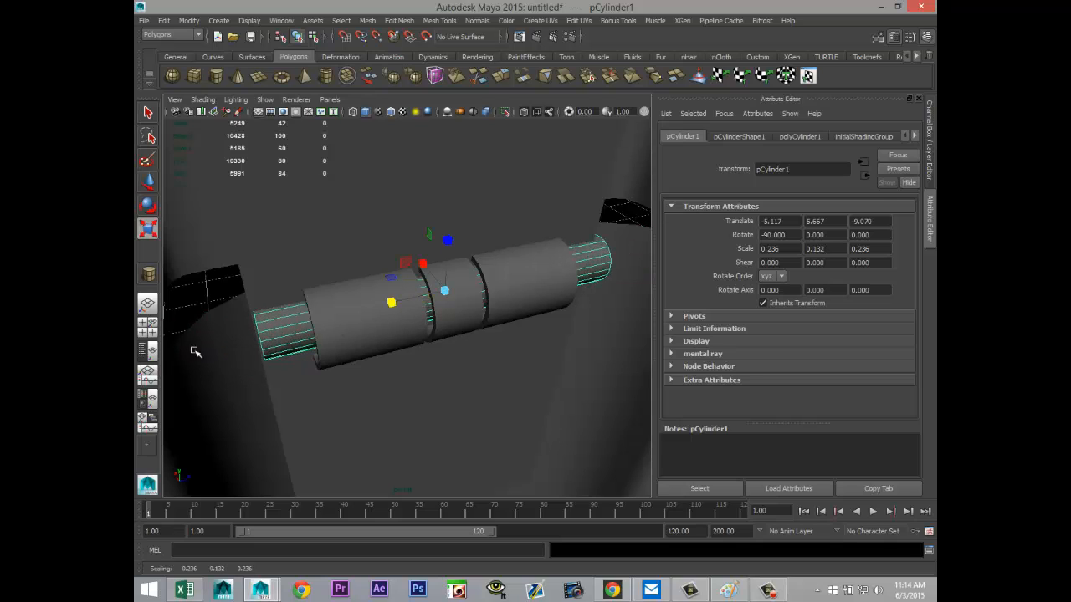
Step: Centre the cylinder in the rod's ring at about X -5.14, Y 5.66 and scale it uniformly to fit, to about 0.292 thick
click(149, 327)
key(space)
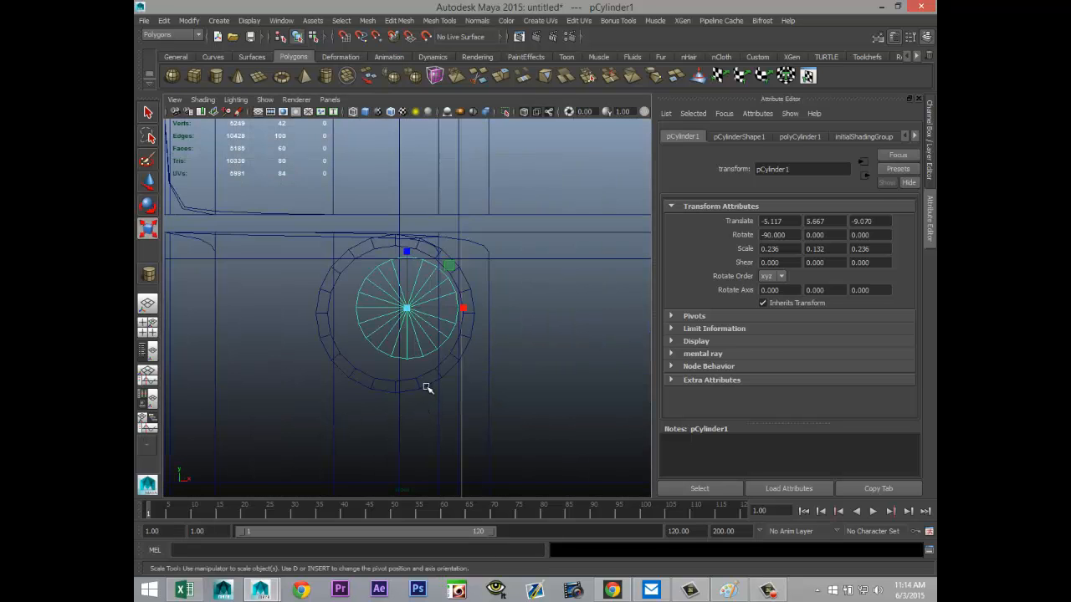
key(w)
drag(406, 309, 471, 344)
key(r)
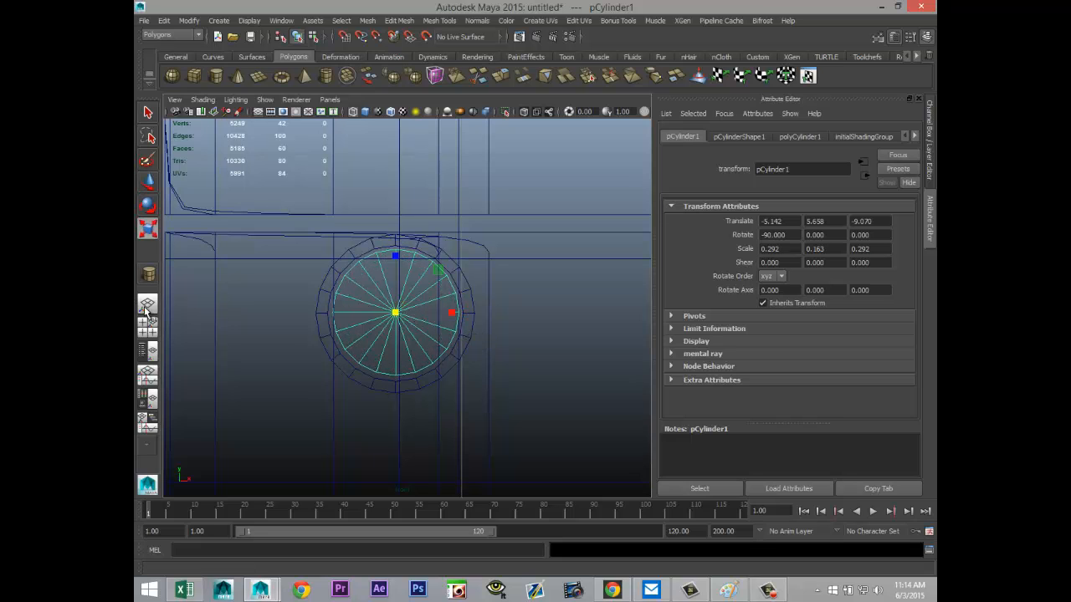
Step: Shift the inner cylinder lengthwise in the side view to about Z -9.12
click(151, 330)
key(space)
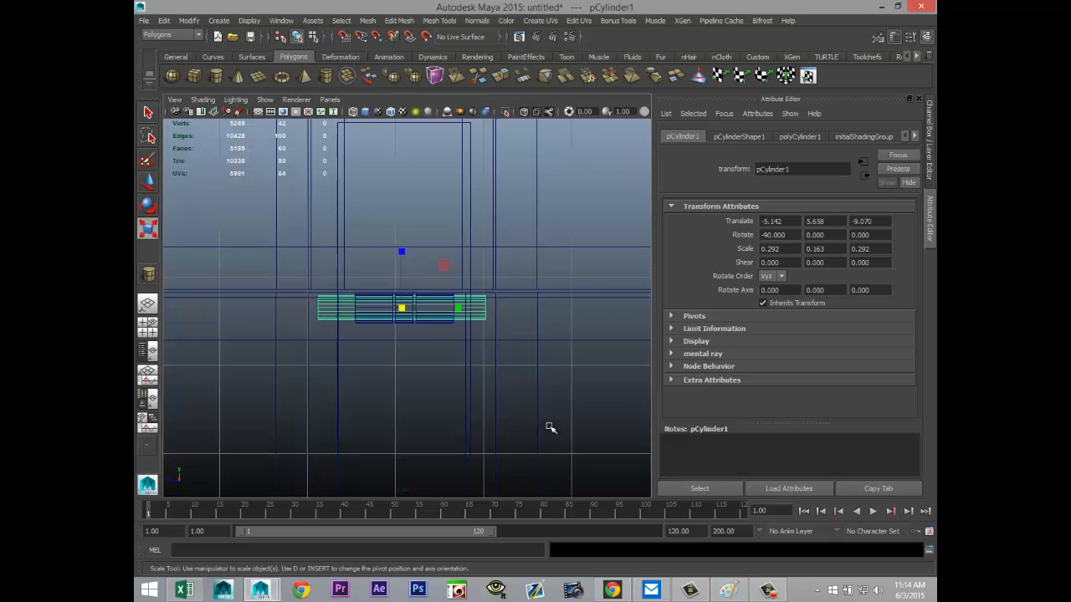
scroll(535, 419, up, 5)
scroll(522, 394, down, 7)
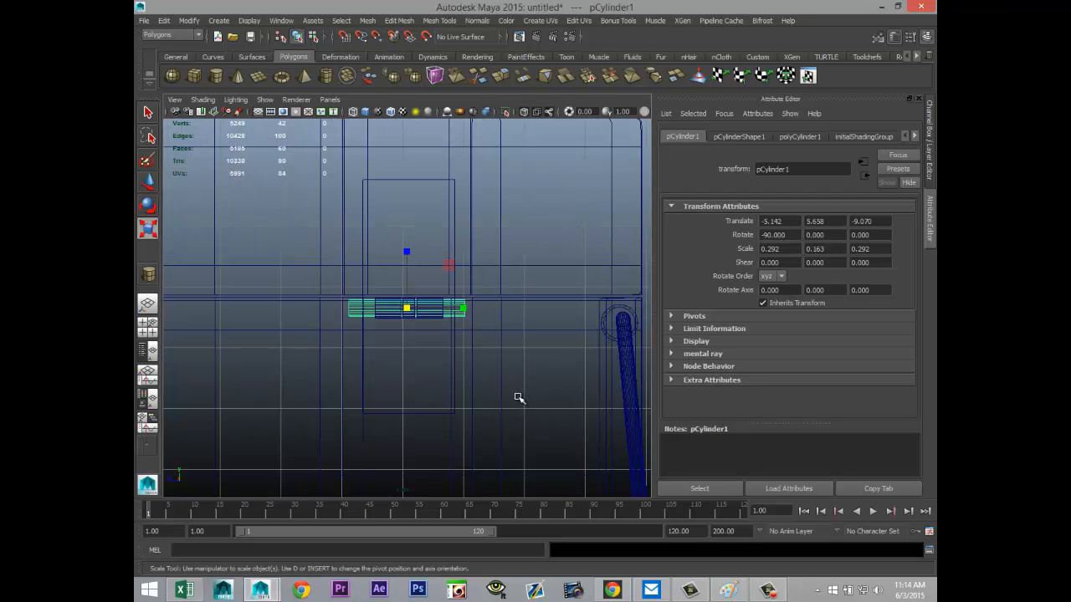
key(w)
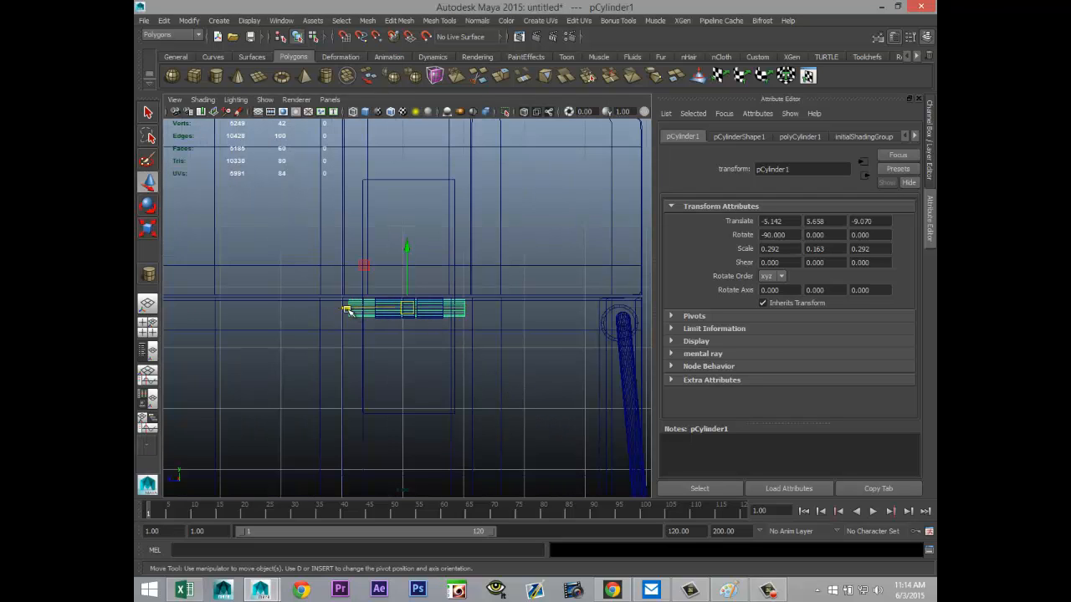
drag(355, 307, 351, 311)
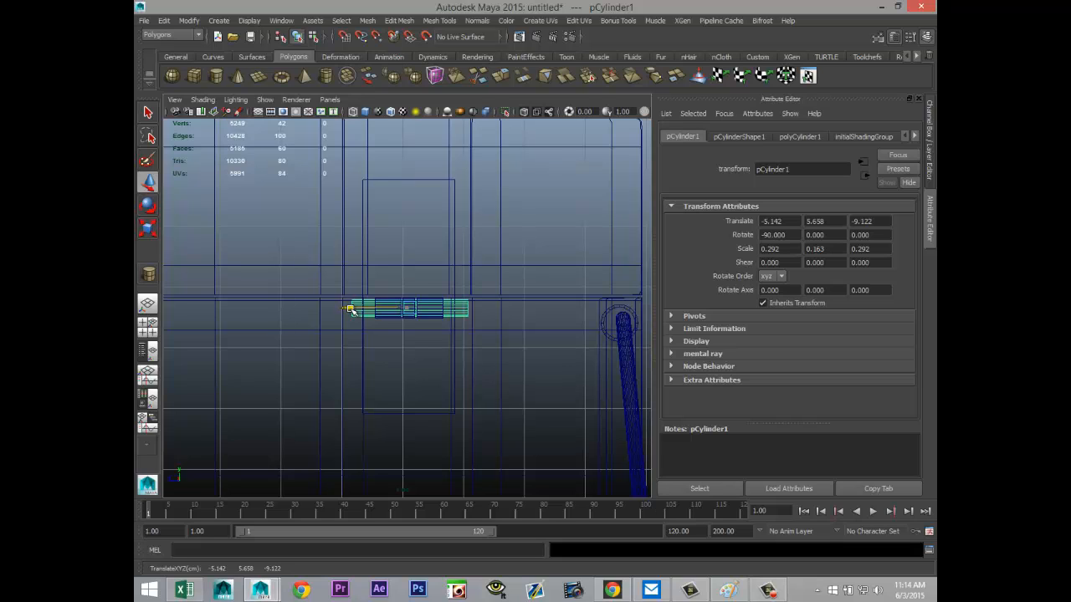
Step: Shorten the inner cylinder to a Y scale of about 0.129 to match the plate's width and align it at about Z -9.08
key(r)
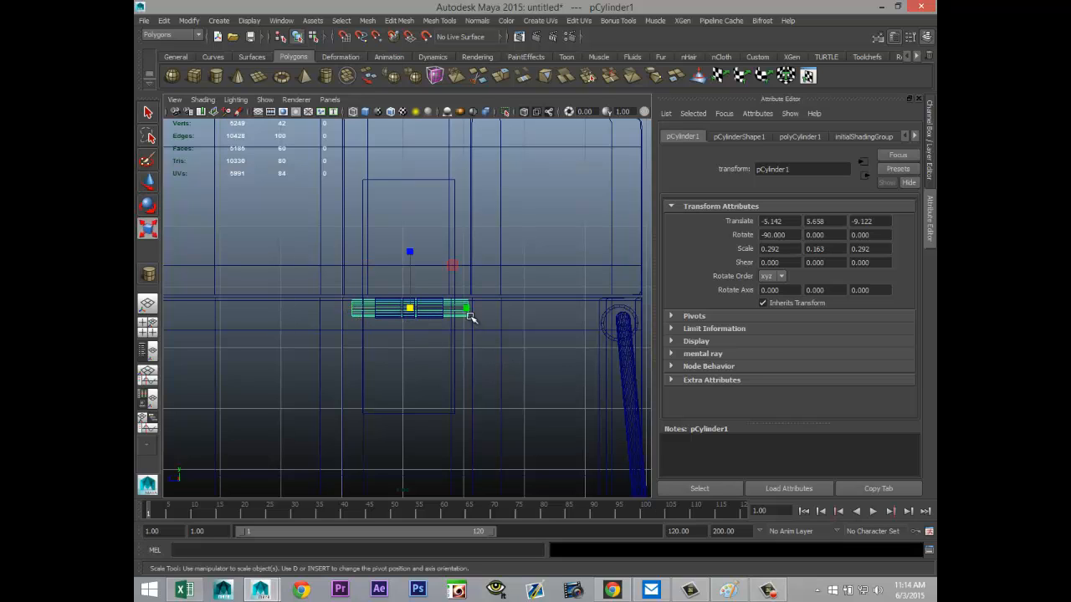
drag(465, 308, 454, 310)
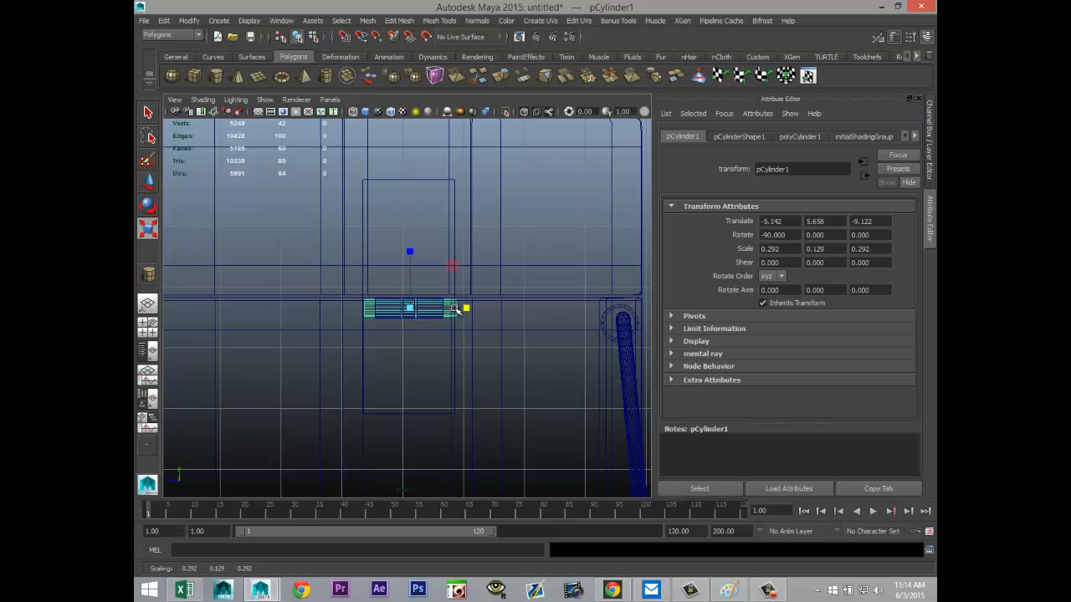
key(w)
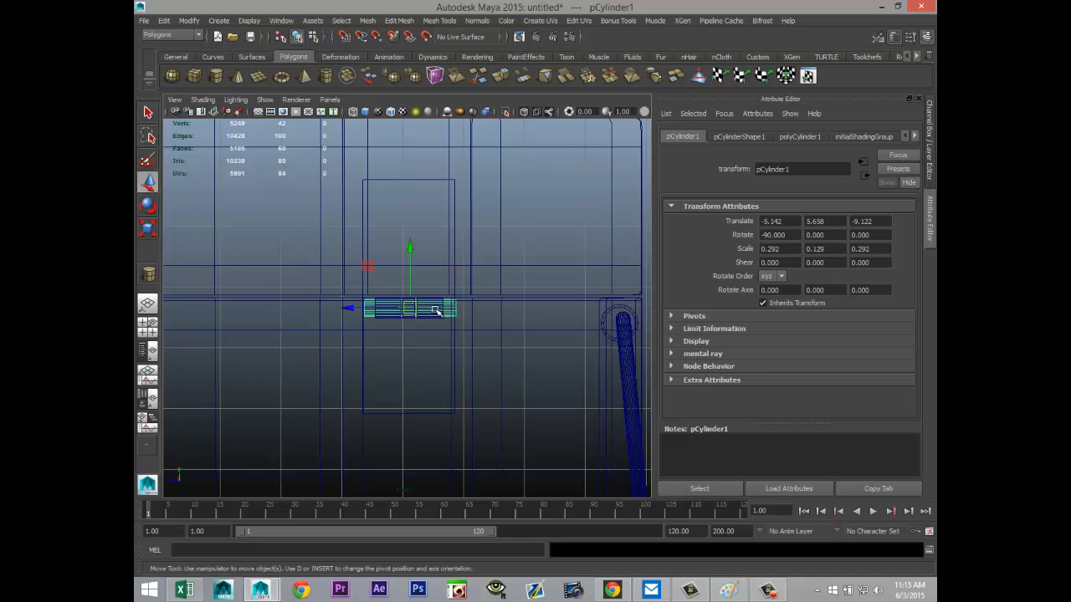
click(349, 309)
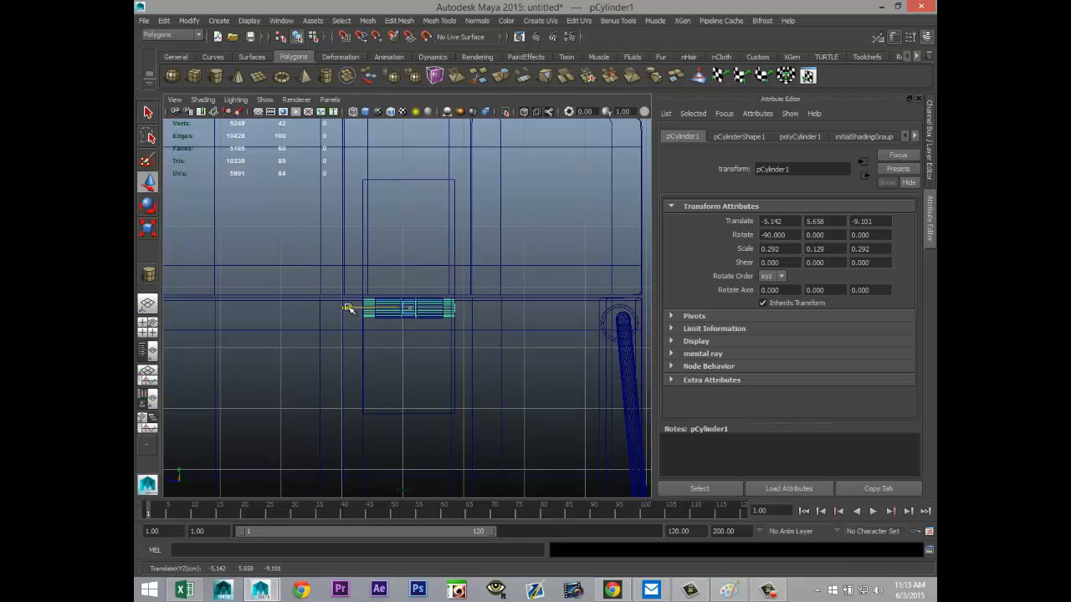
drag(349, 309, 347, 308)
Step: Deselect the inner cylinder and inspect the latch in perspective from afar and close up
click(147, 324)
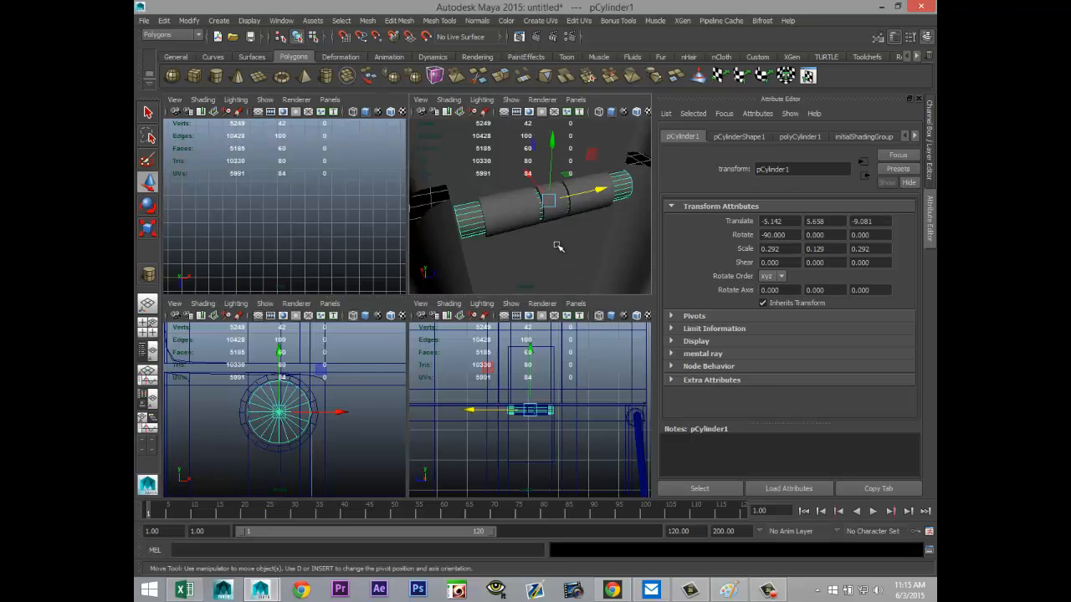
key(space)
scroll(519, 340, down, 5)
alt+drag(552, 381, 550, 353)
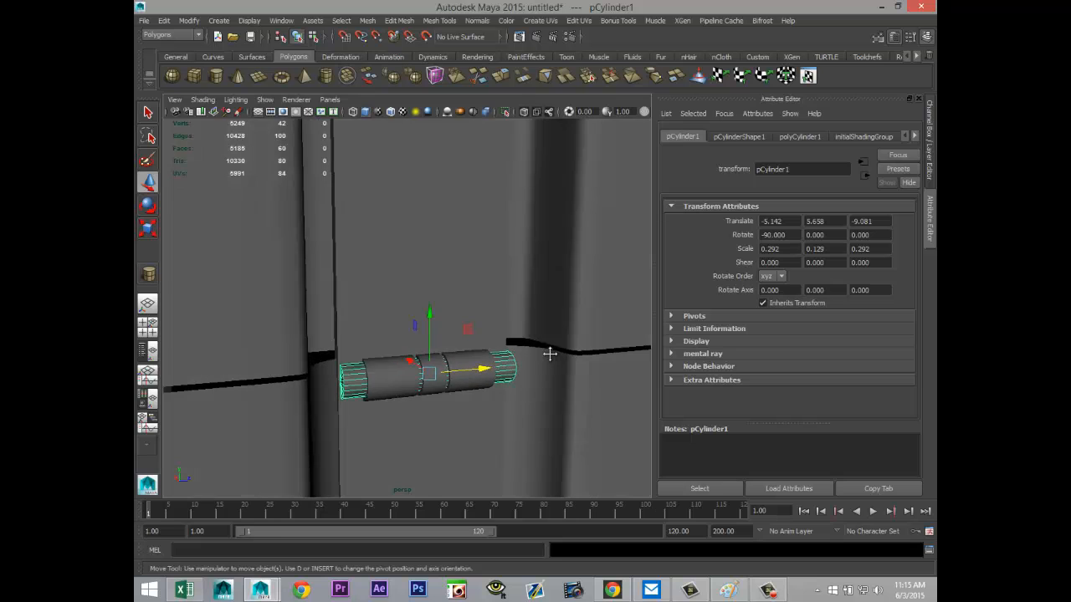
alt+middle_drag(550, 353, 528, 246)
alt+right_drag(528, 246, 541, 376)
alt+drag(541, 376, 548, 405)
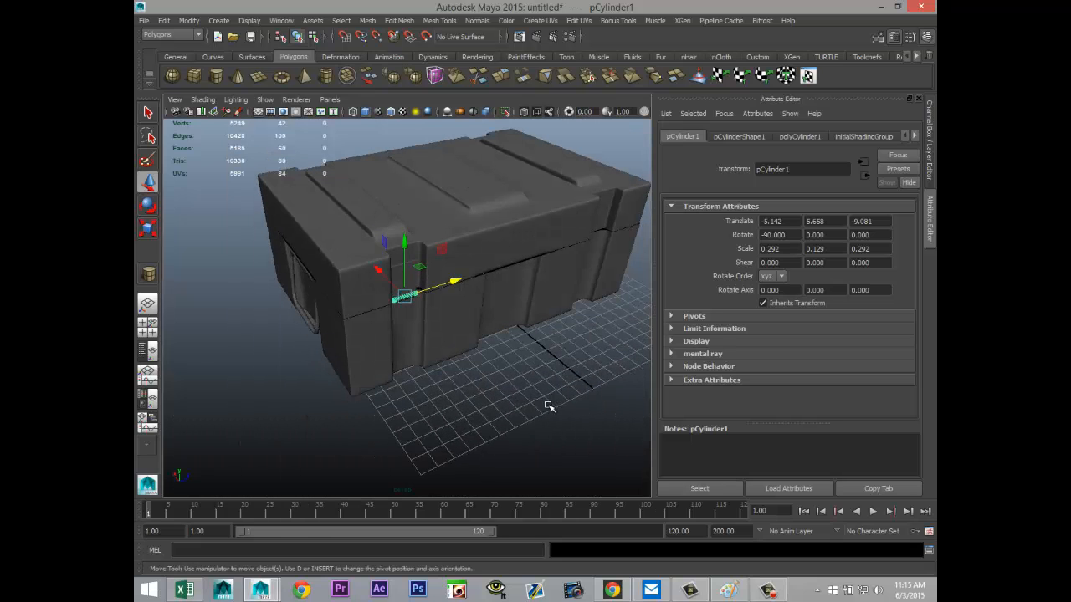
click(548, 406)
scroll(481, 406, up, 5)
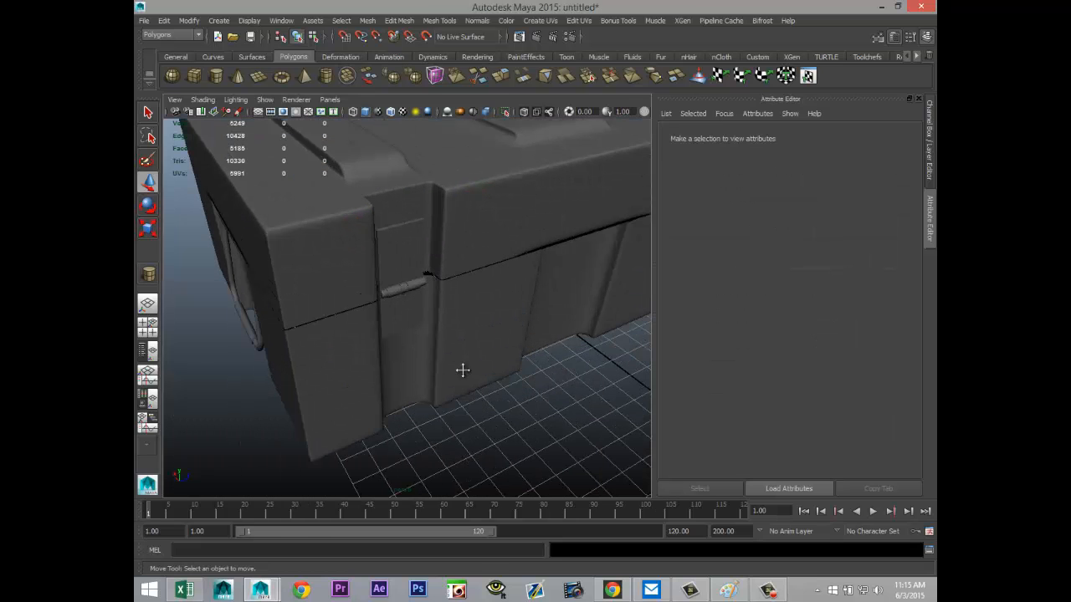
alt+drag(462, 369, 494, 425)
scroll(465, 351, up, 3)
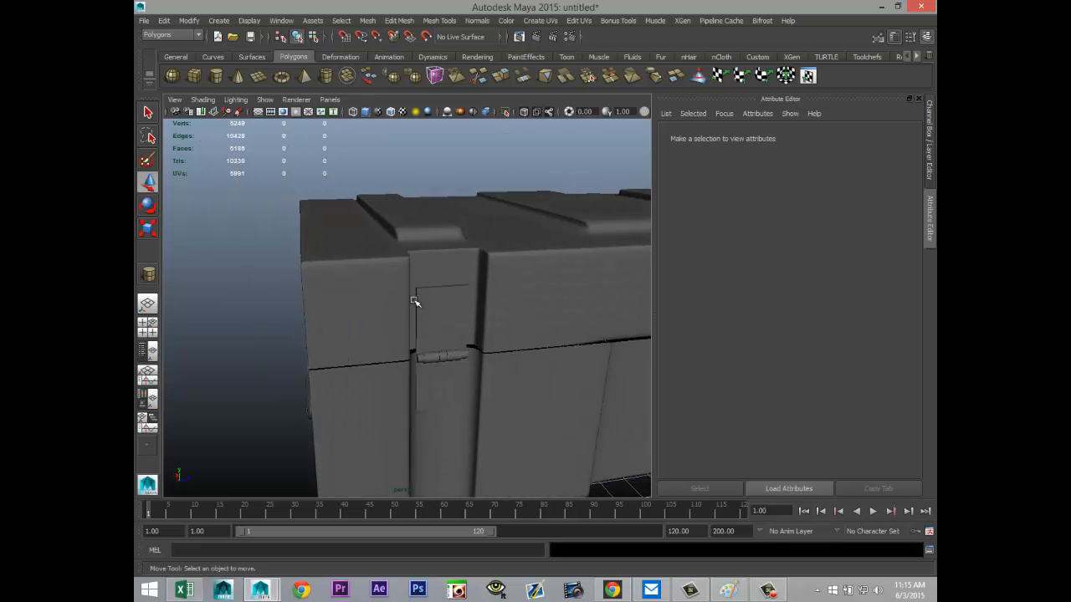
Step: Create a small polygon sphere beside the crate and raise it to the latch plate, to about Y 6.789
scroll(469, 428, down, 3)
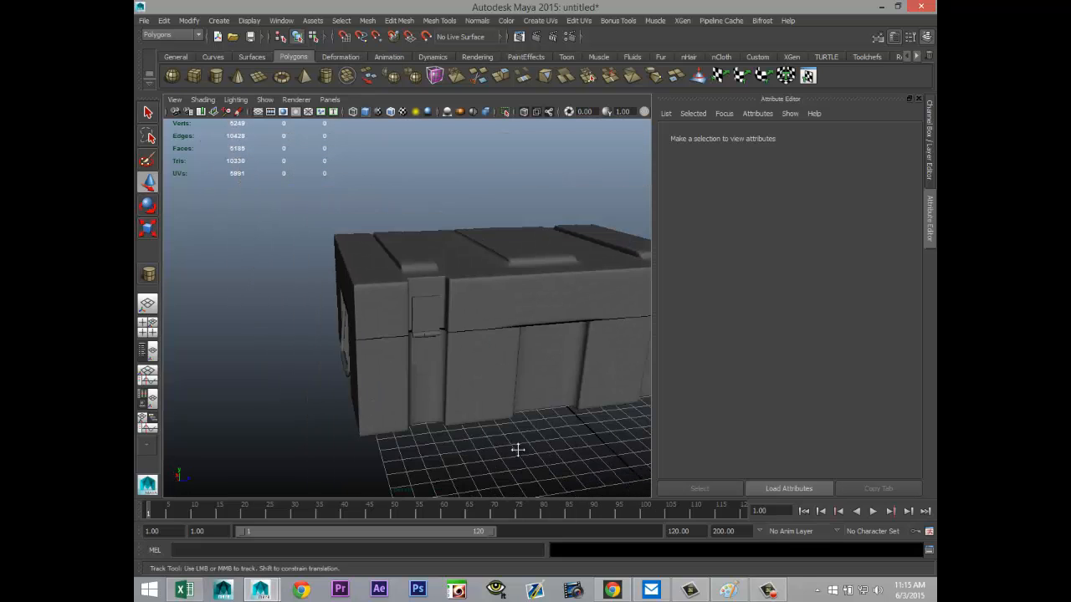
alt+drag(516, 449, 393, 292)
click(173, 76)
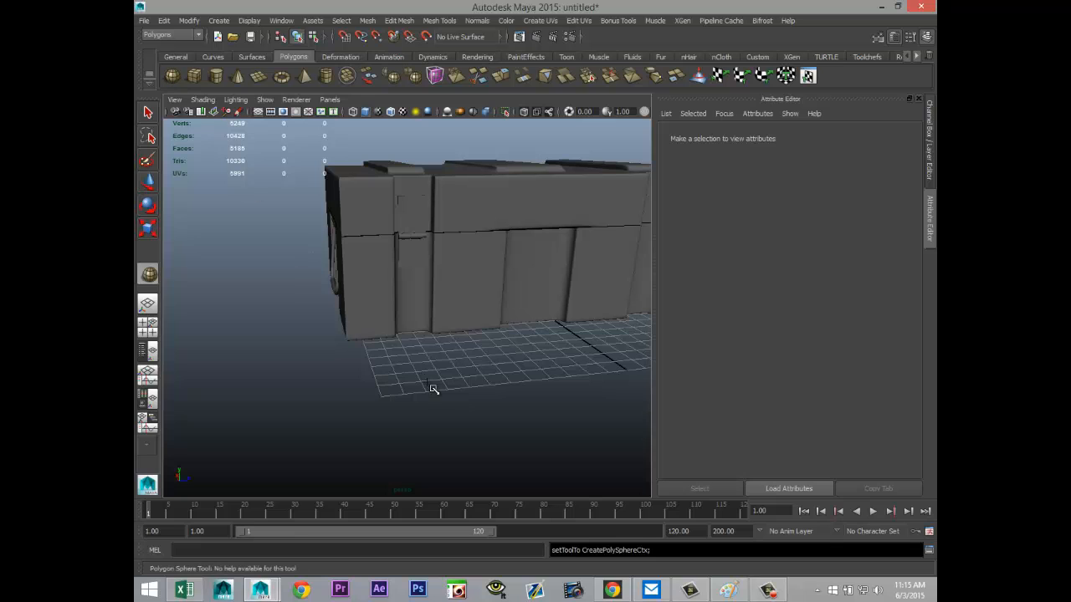
click(432, 393)
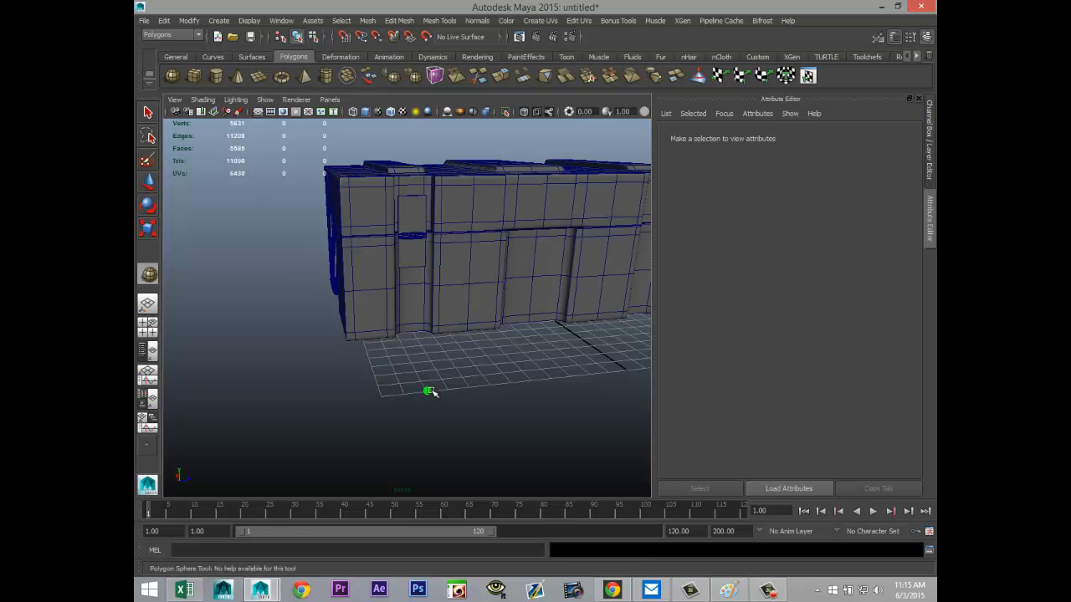
click(429, 392)
drag(414, 366, 394, 147)
Step: Centre the sphere near the plate's upper edge in the side view, at about Y 7.376, Z -9.083
click(148, 326)
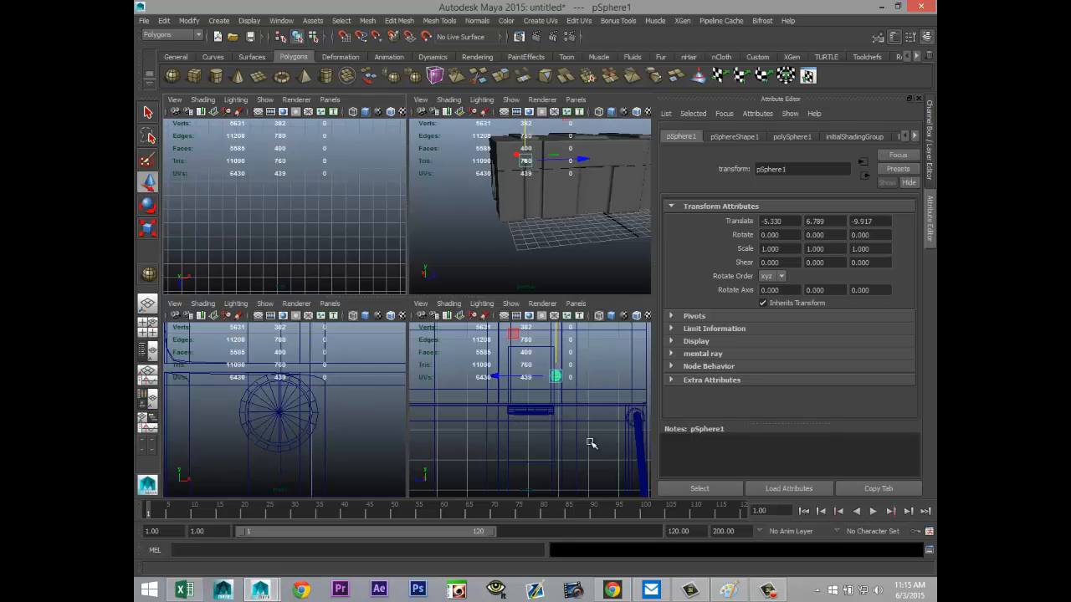
key(space)
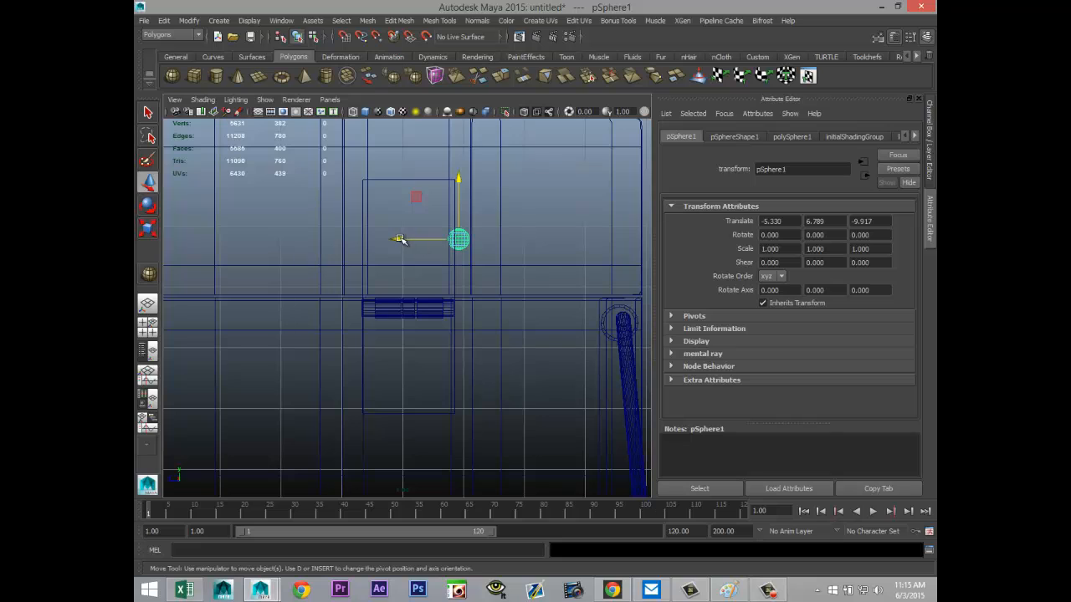
drag(398, 239, 354, 243)
drag(406, 188, 411, 147)
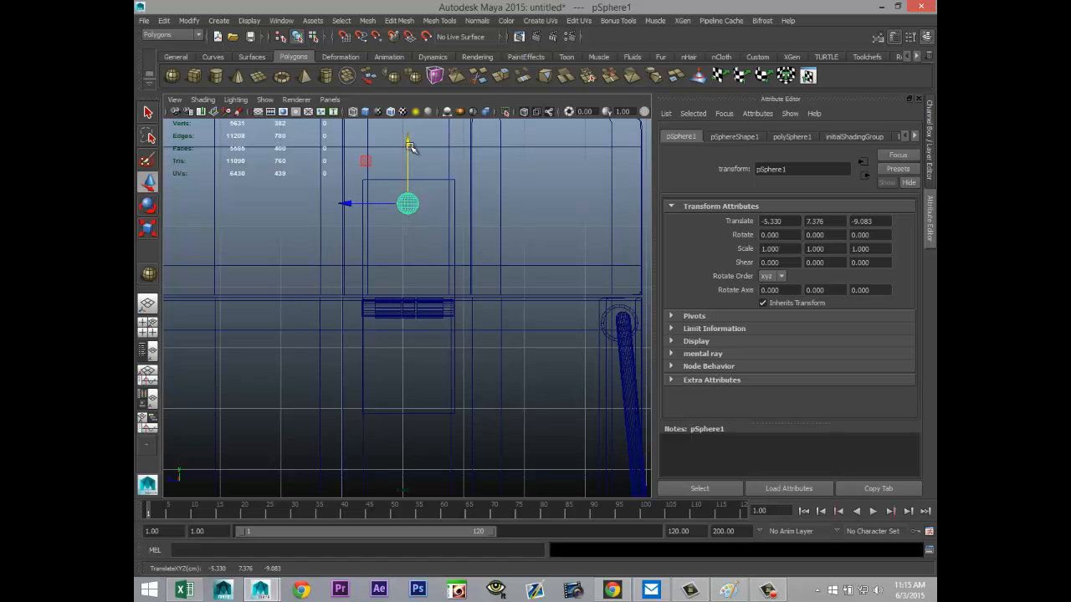
Step: Duplicate the sphere twice and place the copies below it in a triangle, at about Y 6.552, Z -8.701 and Z -9.464
key(ctrl+d)
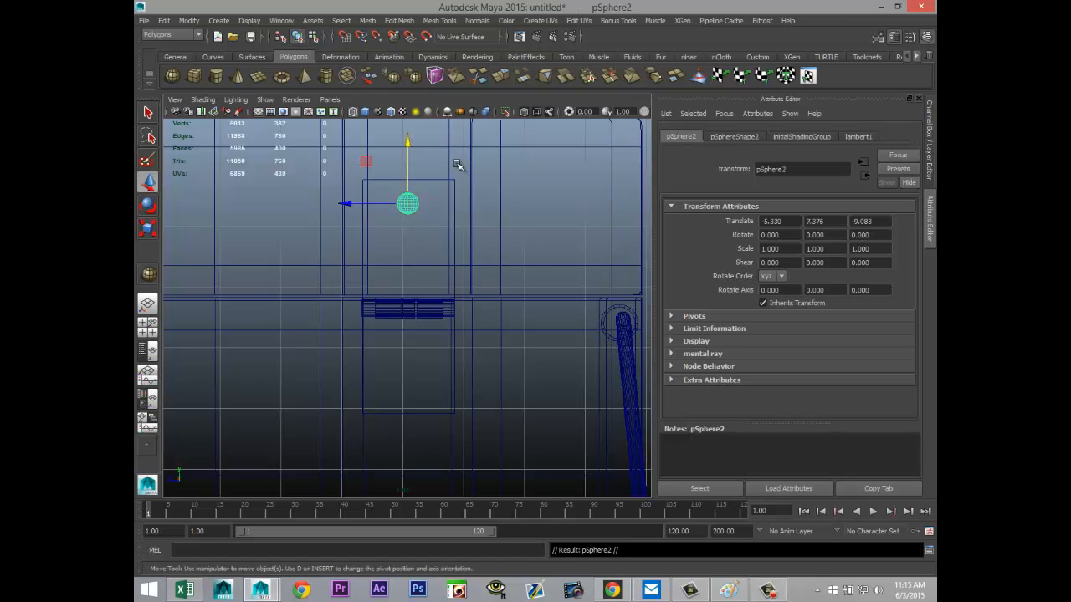
drag(410, 148, 408, 195)
drag(368, 256, 343, 254)
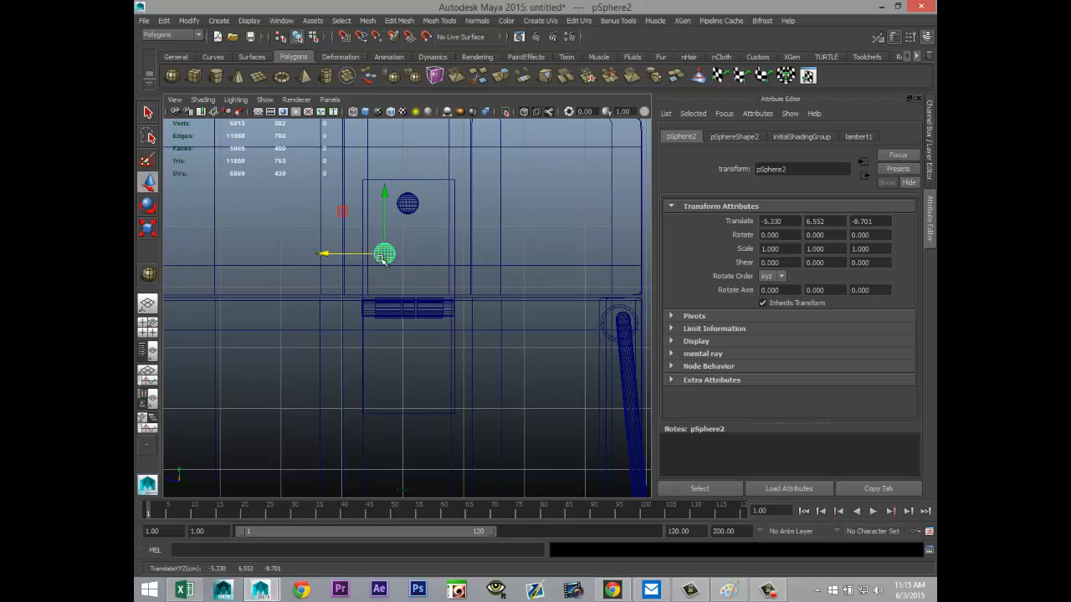
key(ctrl+d)
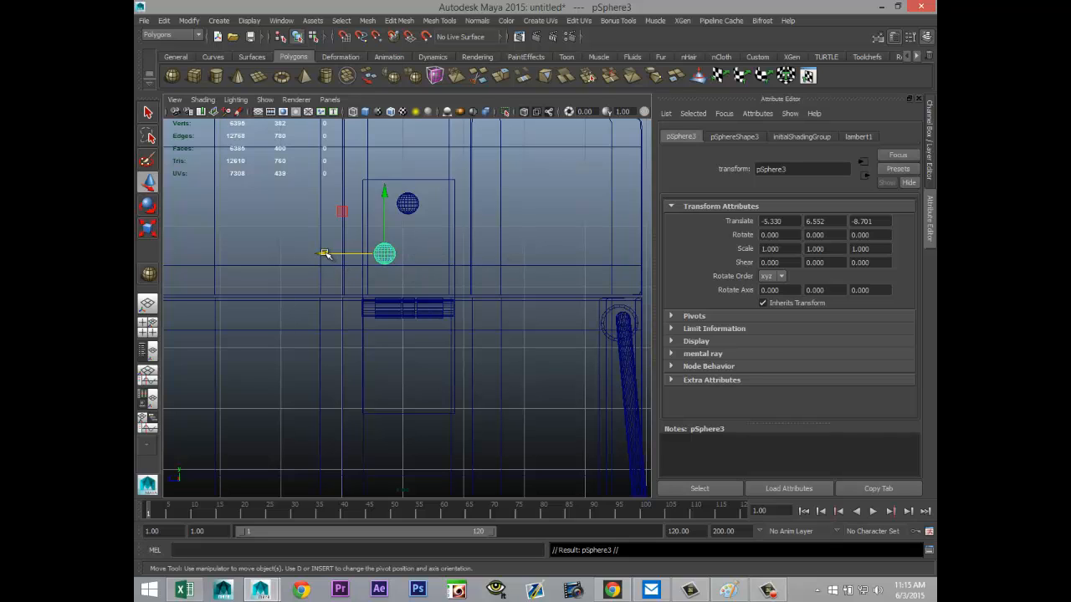
drag(324, 253, 372, 264)
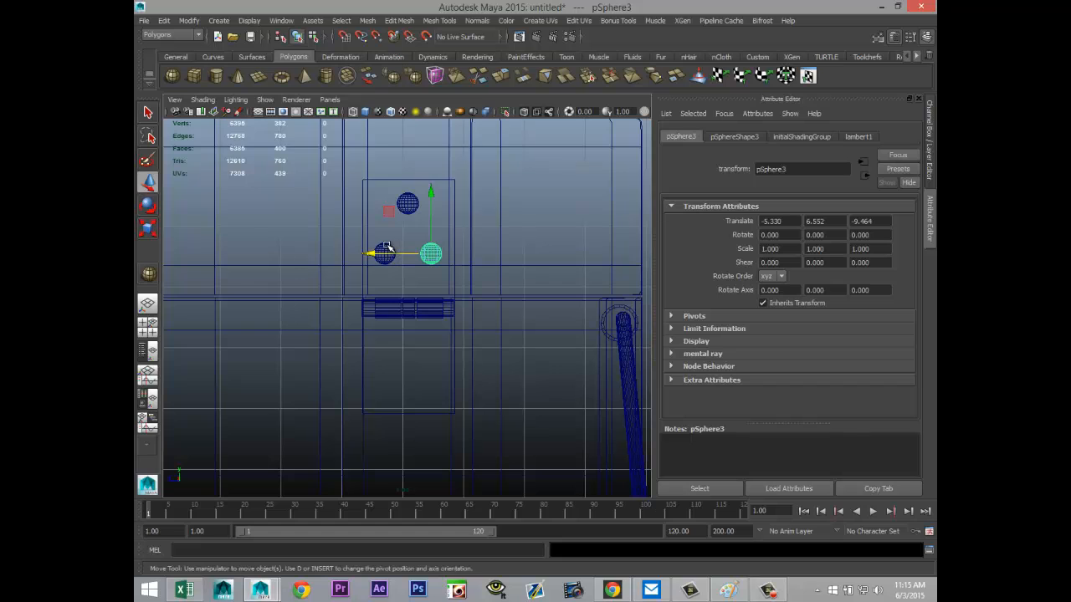
click(402, 305)
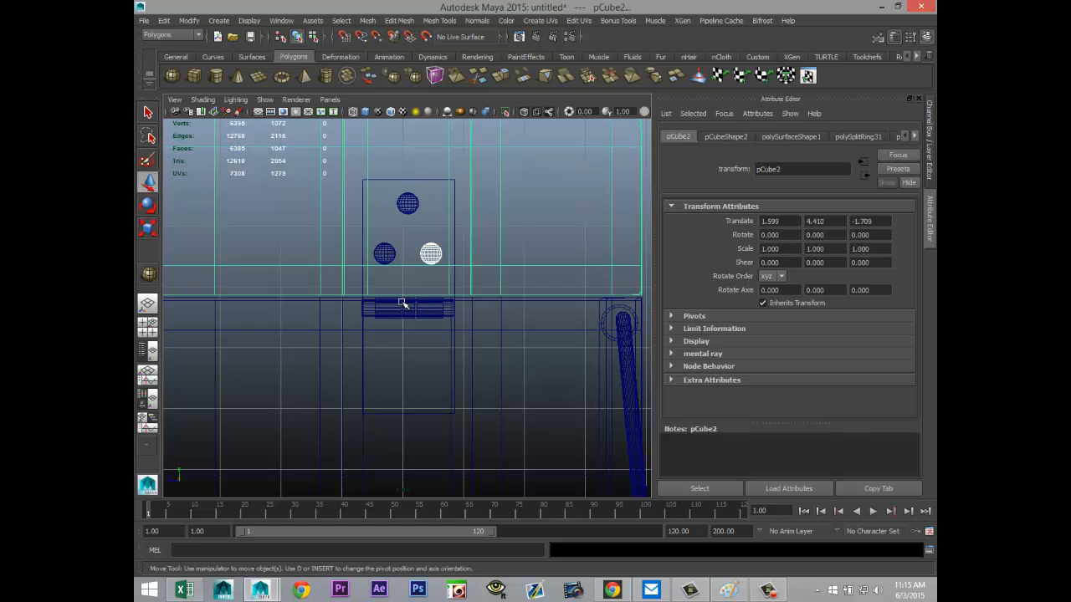
click(148, 323)
key(space)
key(f)
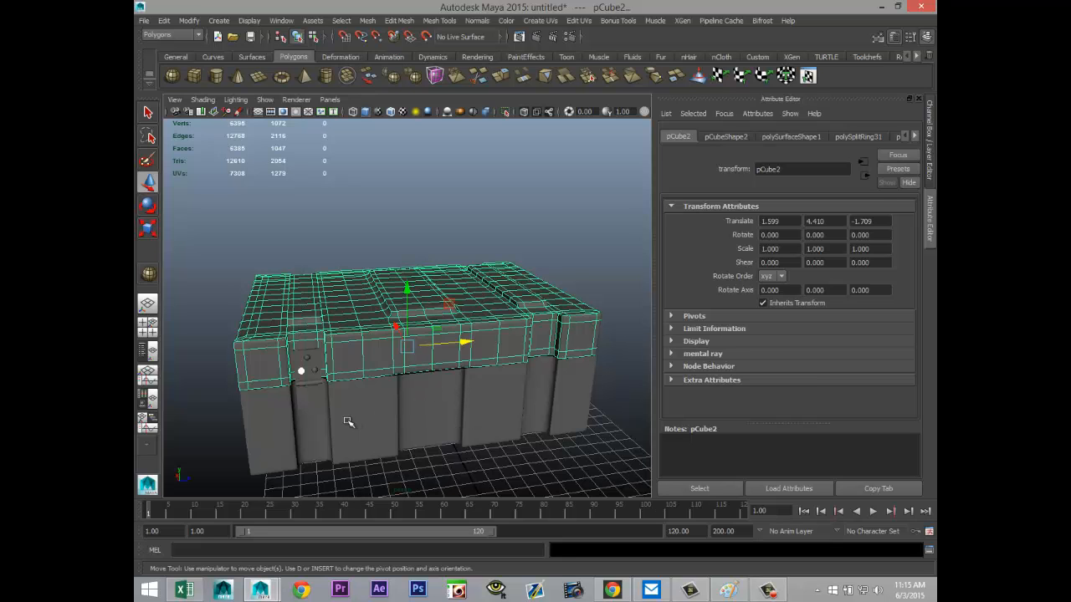
alt+drag(347, 420, 426, 382)
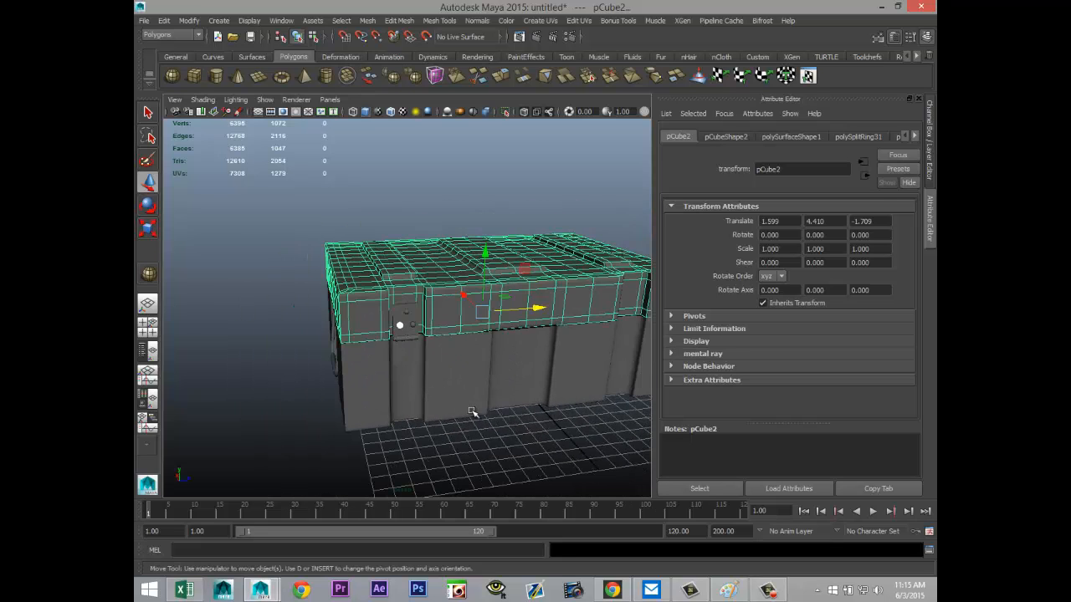
scroll(465, 411, up, 5)
click(400, 328)
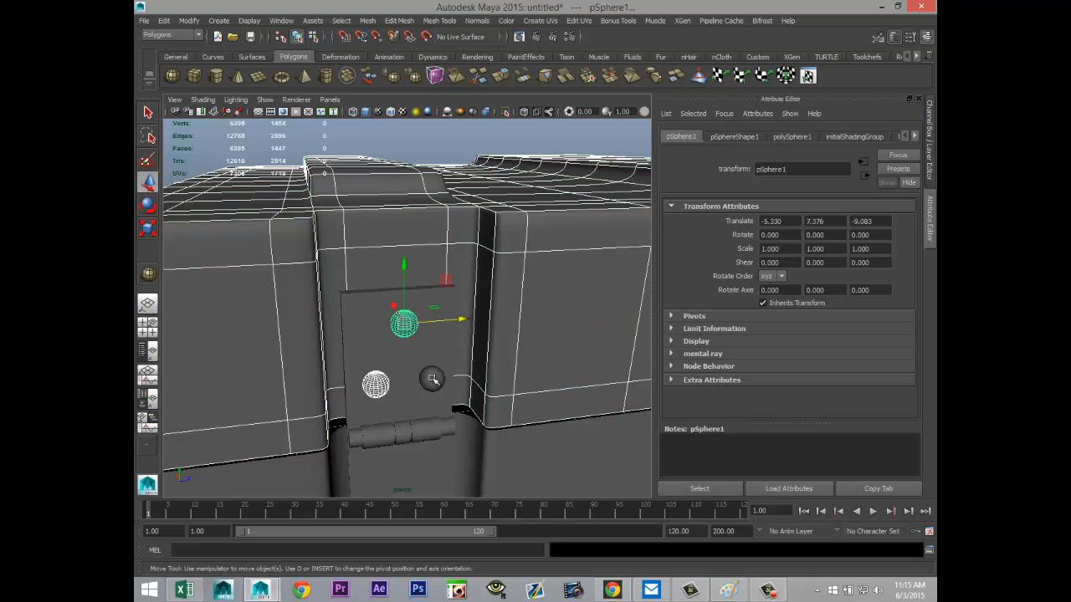
click(432, 380)
scroll(441, 421, down, 3)
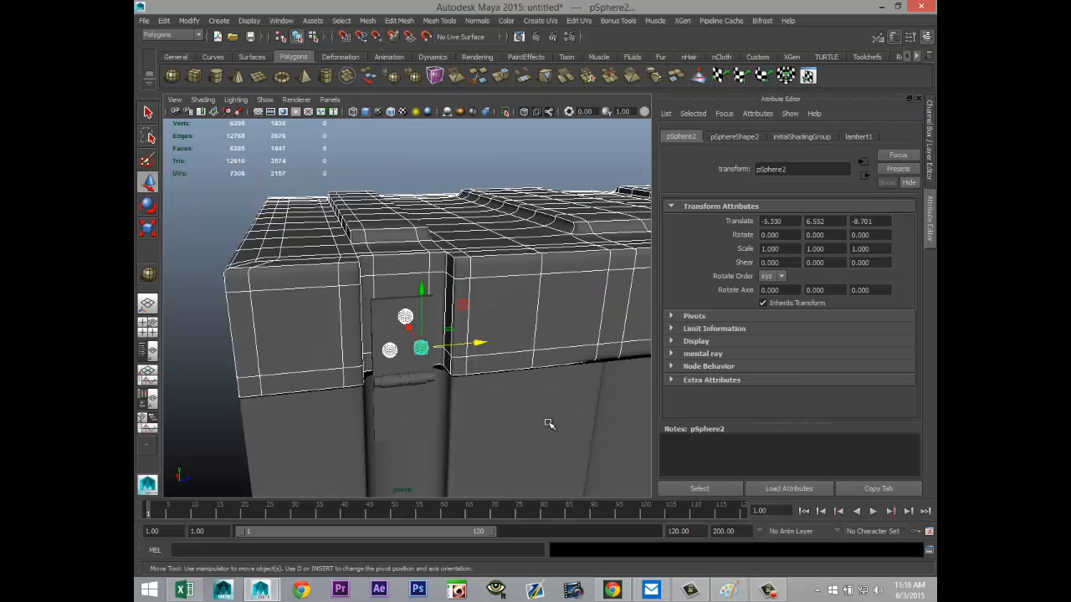
key(ctrl+d)
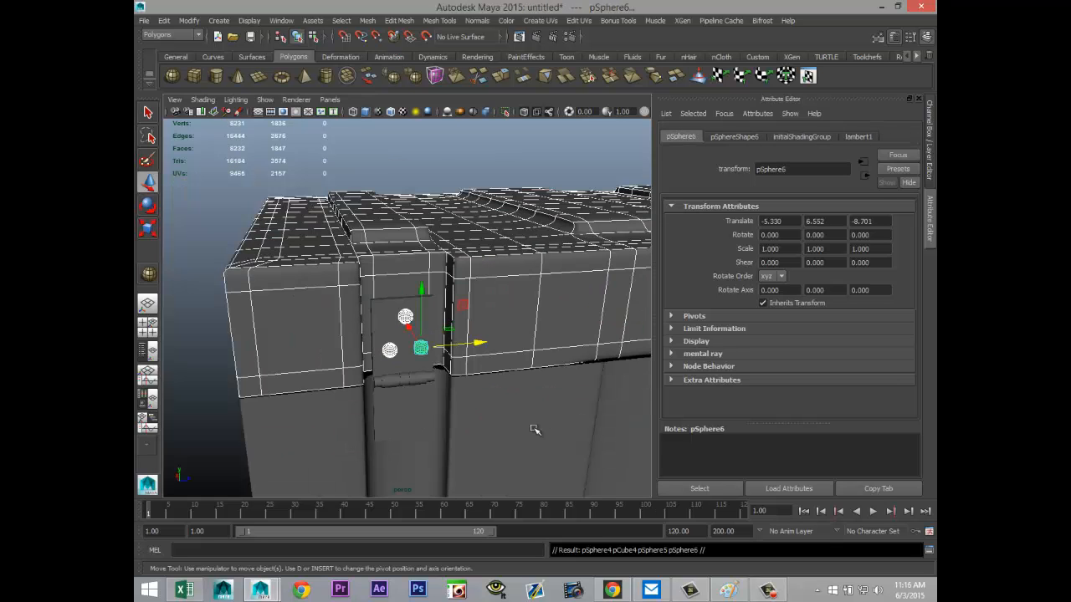
key(ctrl+z)
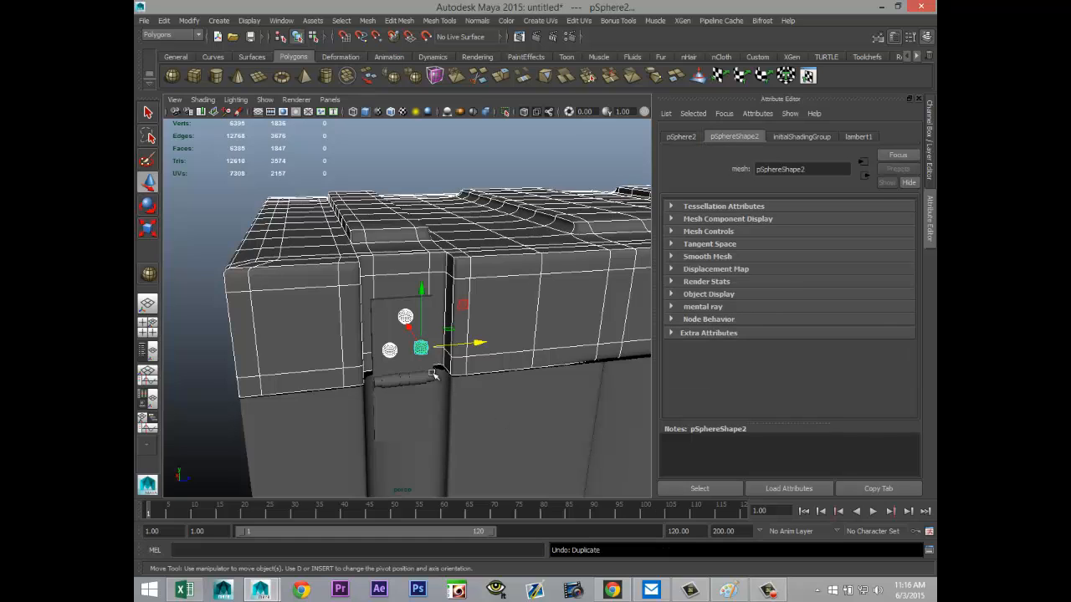
Step: Select only the three spheres, duplicate them and lower the copies onto the plate's lower half, the lower pair at about Y 4.395
click(191, 278)
click(405, 318)
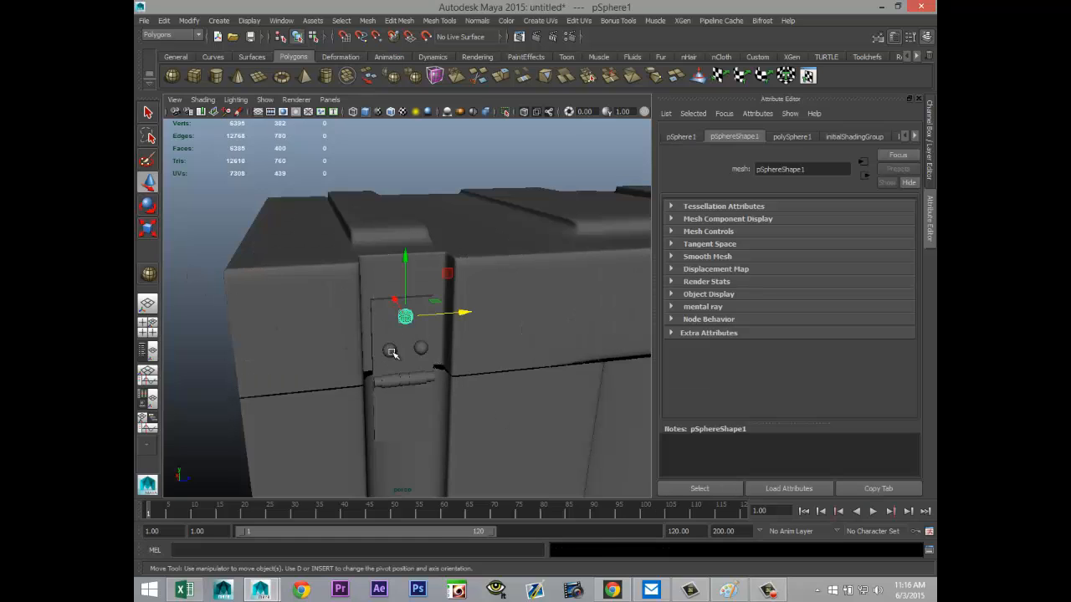
shift+click(424, 355)
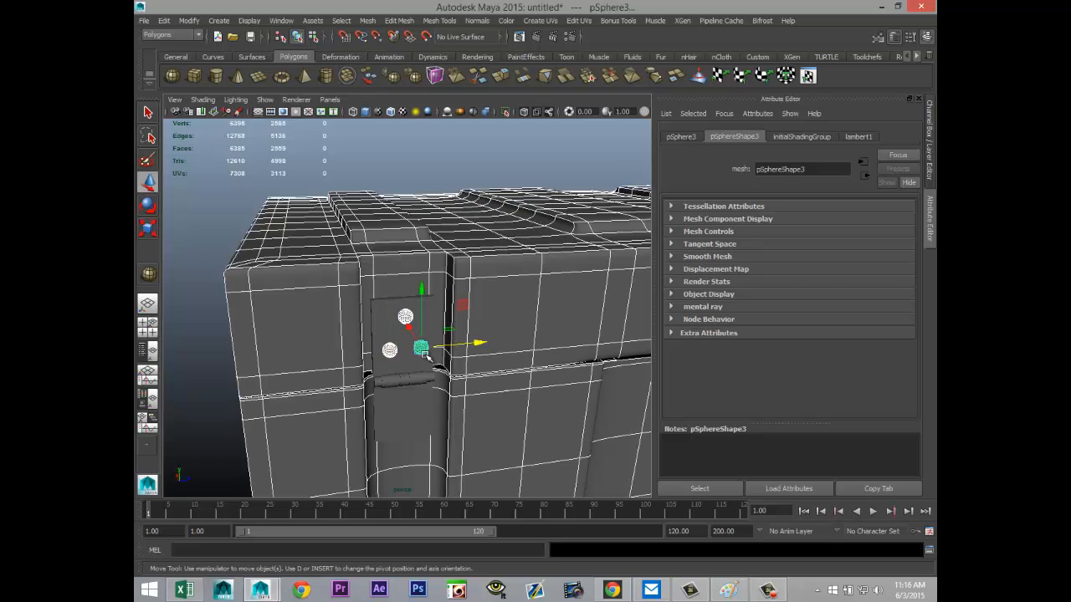
shift+click(513, 322)
shift+click(530, 422)
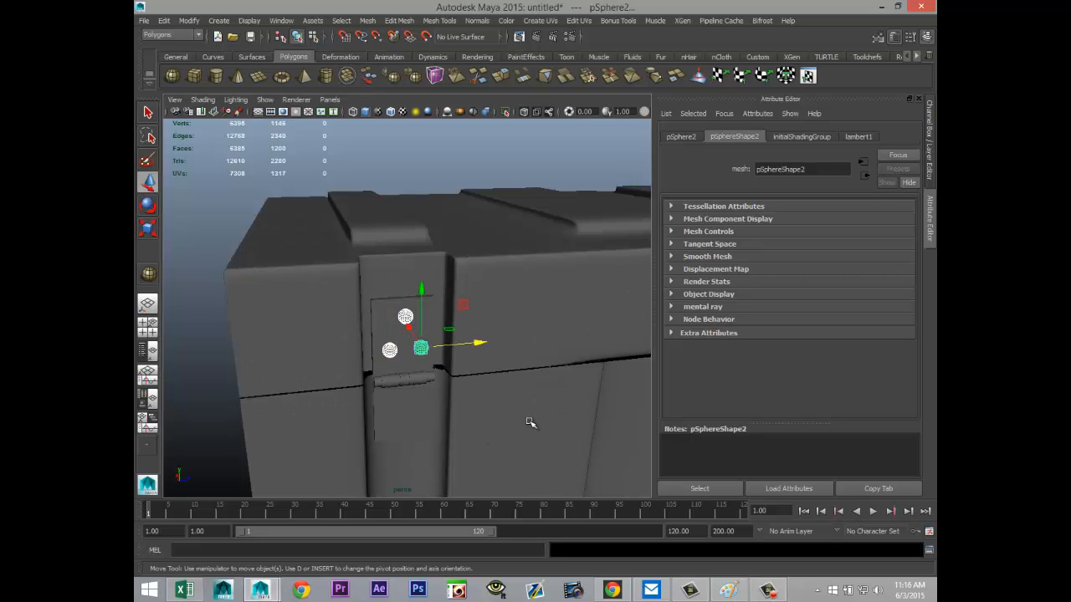
key(ctrl+d)
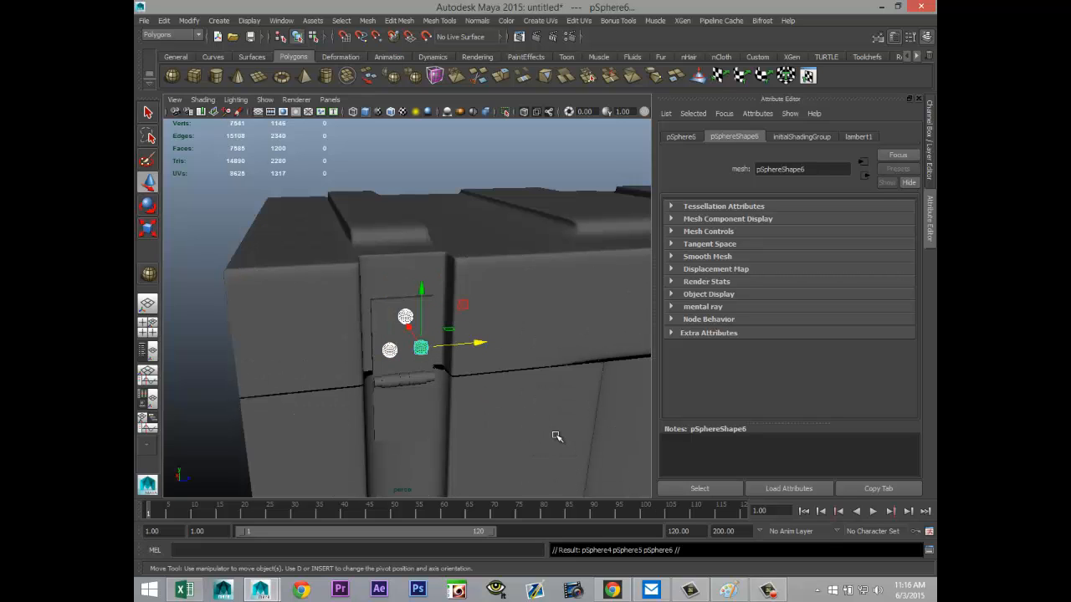
drag(421, 289, 424, 374)
Step: Add the three upper spheres to the selection of the lower copies so all six rivets are selected
key(f)
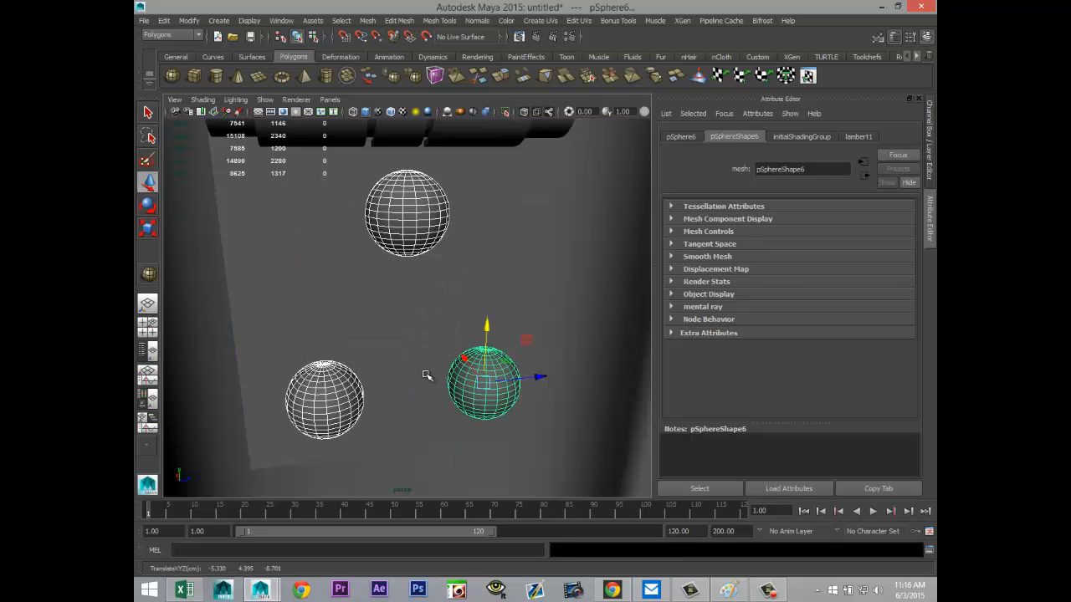
scroll(429, 377, down, 3)
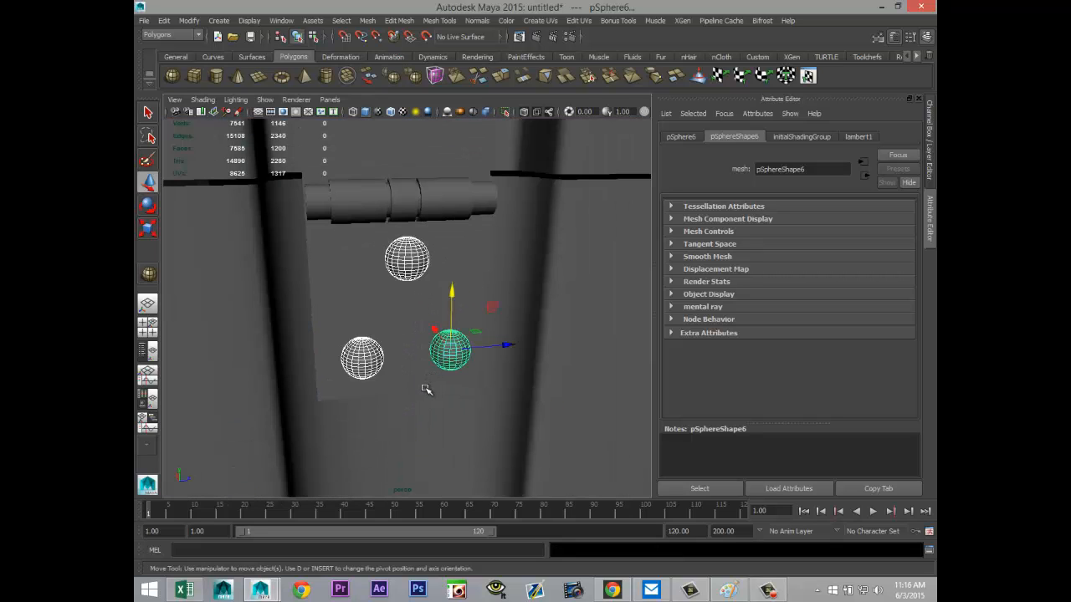
alt+drag(426, 390, 509, 476)
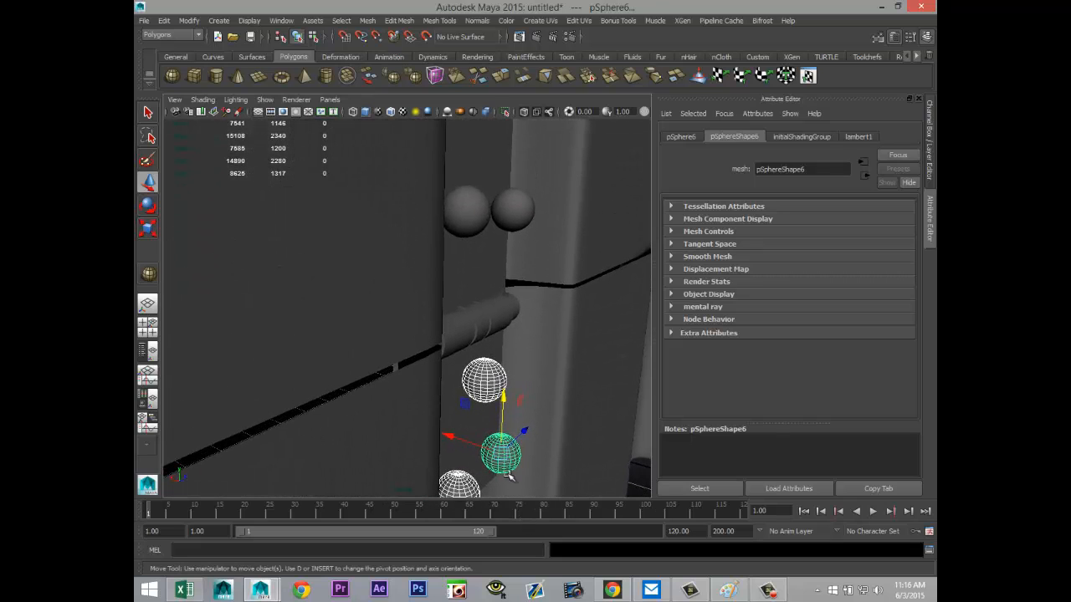
shift+click(477, 213)
shift+click(509, 211)
alt+drag(527, 244, 509, 313)
scroll(509, 312, down, 3)
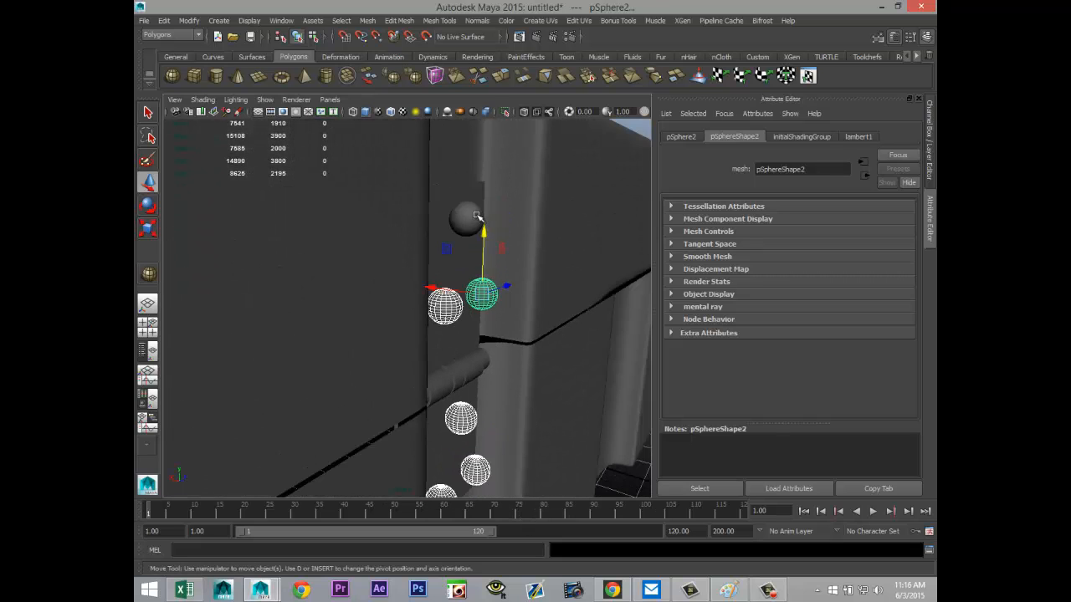
click(476, 214)
alt+drag(479, 236, 399, 217)
alt+drag(448, 247, 429, 368)
alt+middle_drag(429, 368, 388, 383)
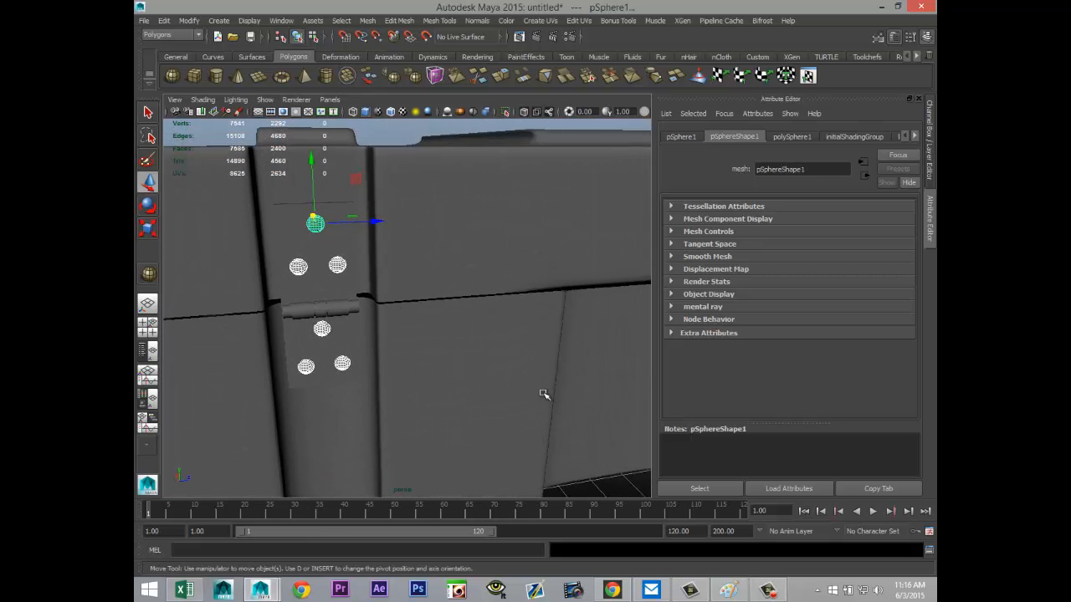
alt+middle_drag(546, 394, 409, 407)
mouse_move(544, 416)
alt+right_down()
mouse_move(469, 421)
mouse_move(479, 430)
alt+right_up()
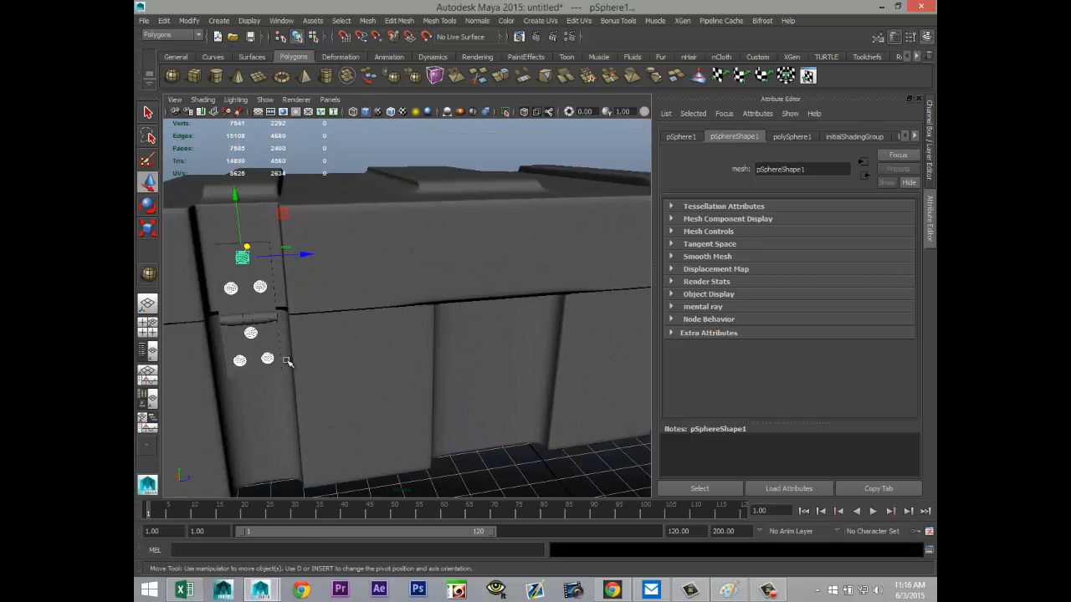
Step: Add the plate, the three rod segments and the inner pin to the selection and combine everything into one mesh
click(219, 253)
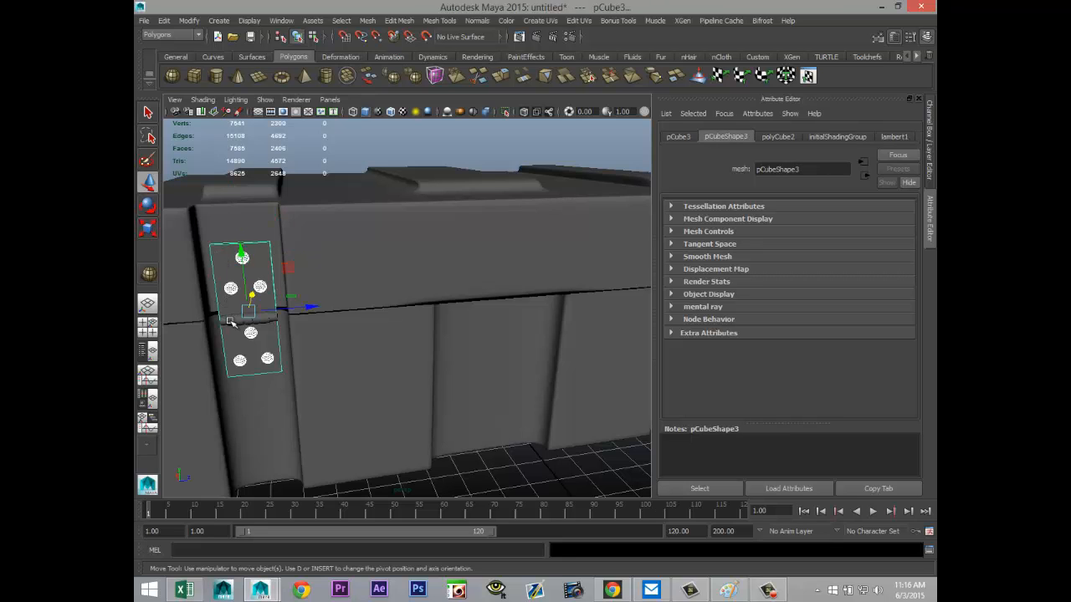
shift+click(230, 321)
alt+middle_drag(272, 390, 390, 361)
scroll(410, 370, up, 3)
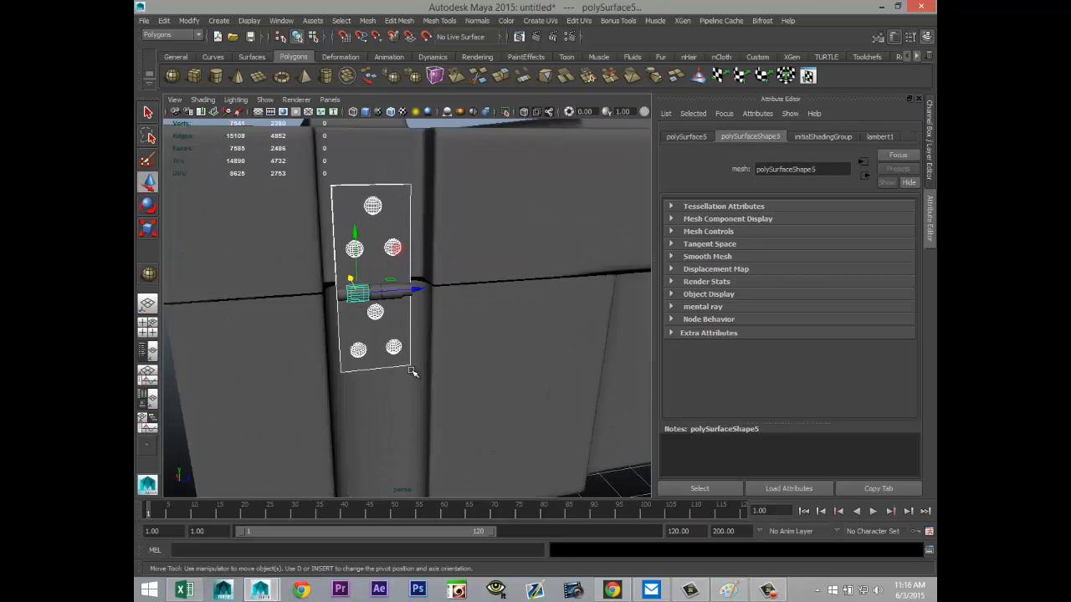
scroll(410, 359, up, 3)
click(380, 255)
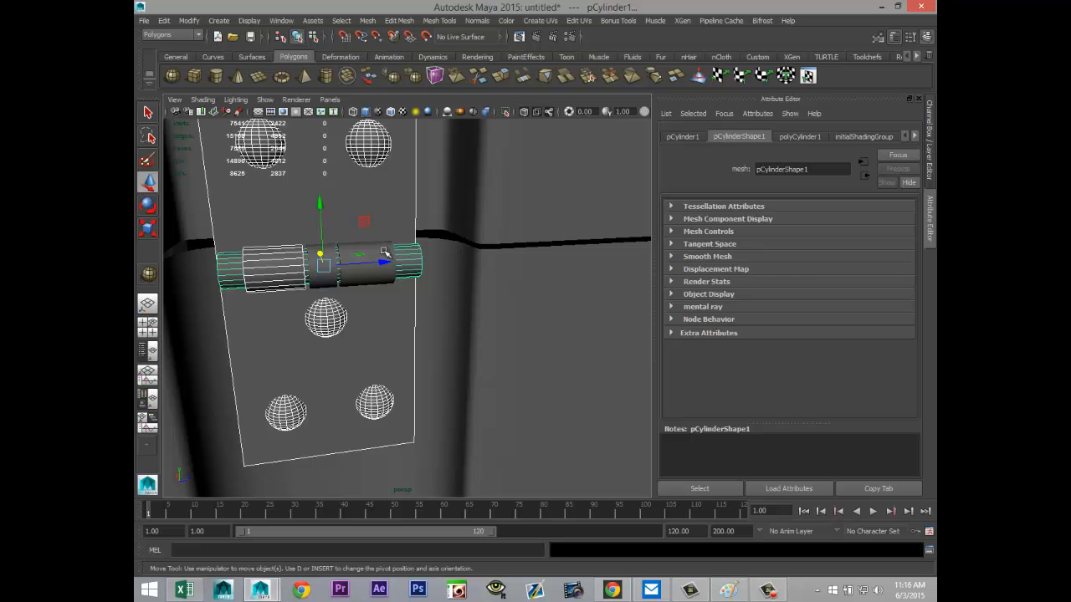
click(381, 256)
click(323, 262)
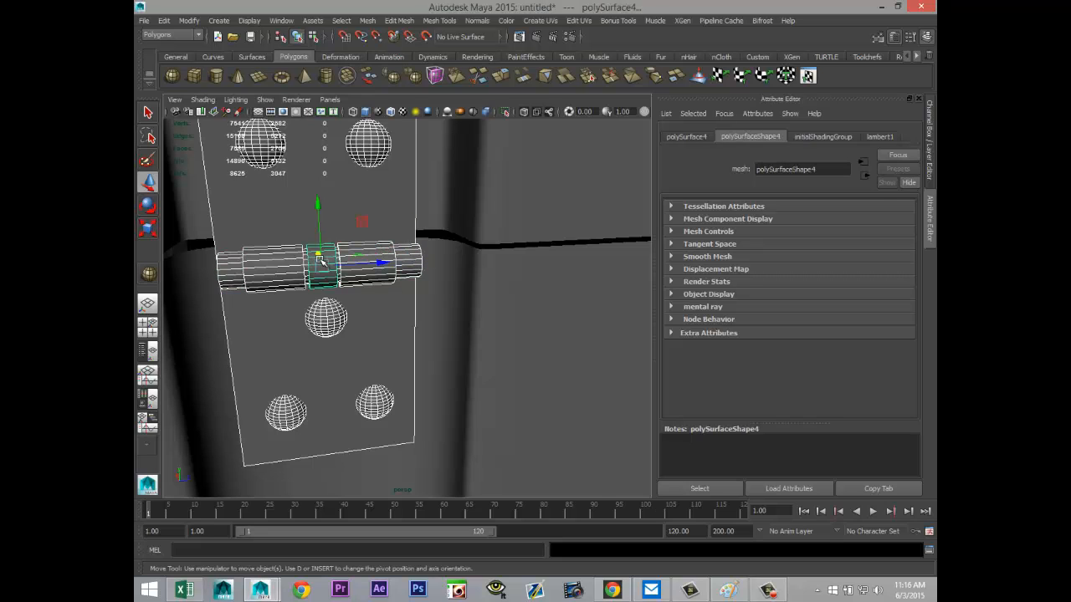
click(368, 20)
click(385, 44)
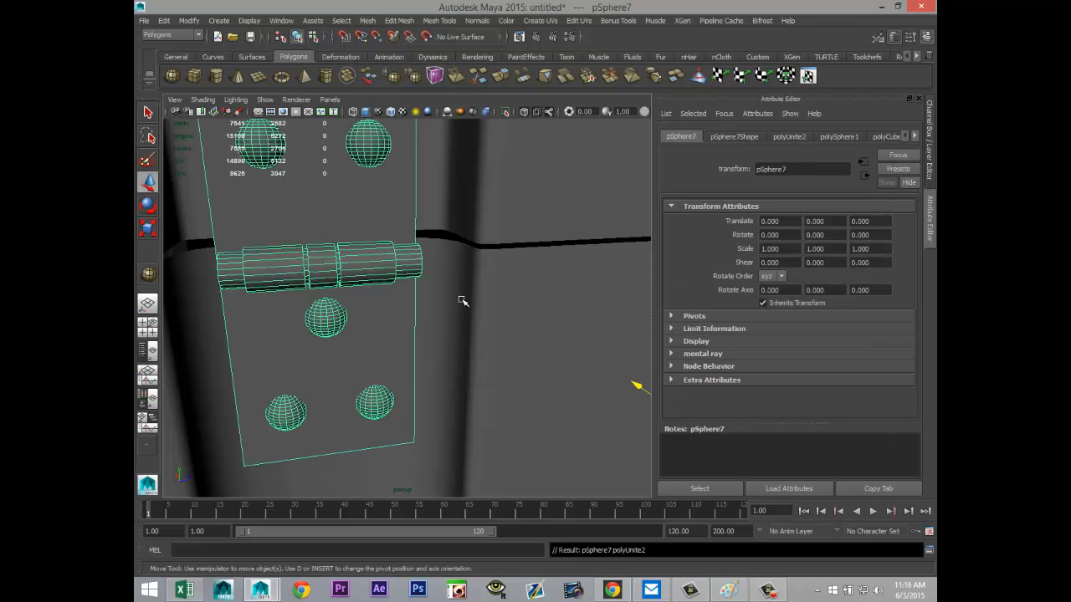
Step: Centre the combined latch's pivot and freeze its transformations
scroll(462, 301, down, 5)
click(186, 21)
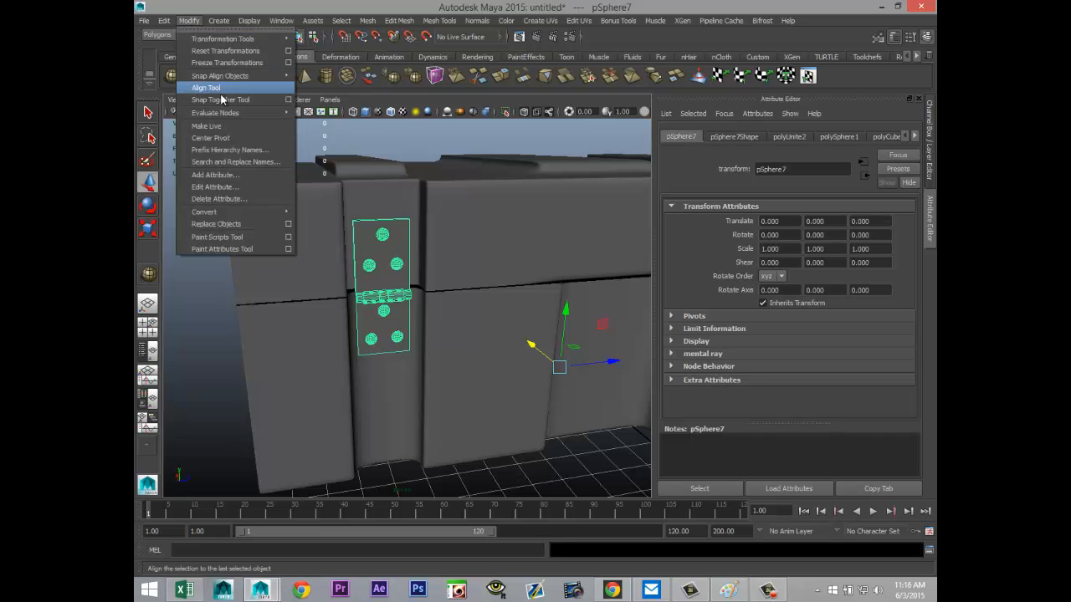
click(213, 136)
click(187, 19)
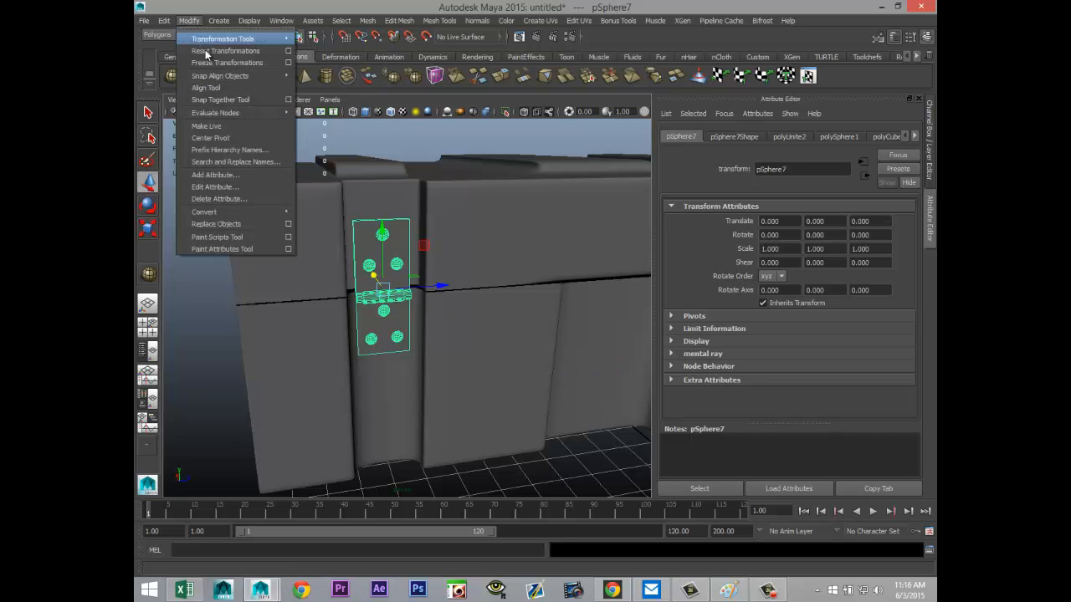
click(217, 64)
Step: Duplicate the combined latch and slide the copy along the crate's side onto the far strip, at about Z 14.746
scroll(409, 376, down, 3)
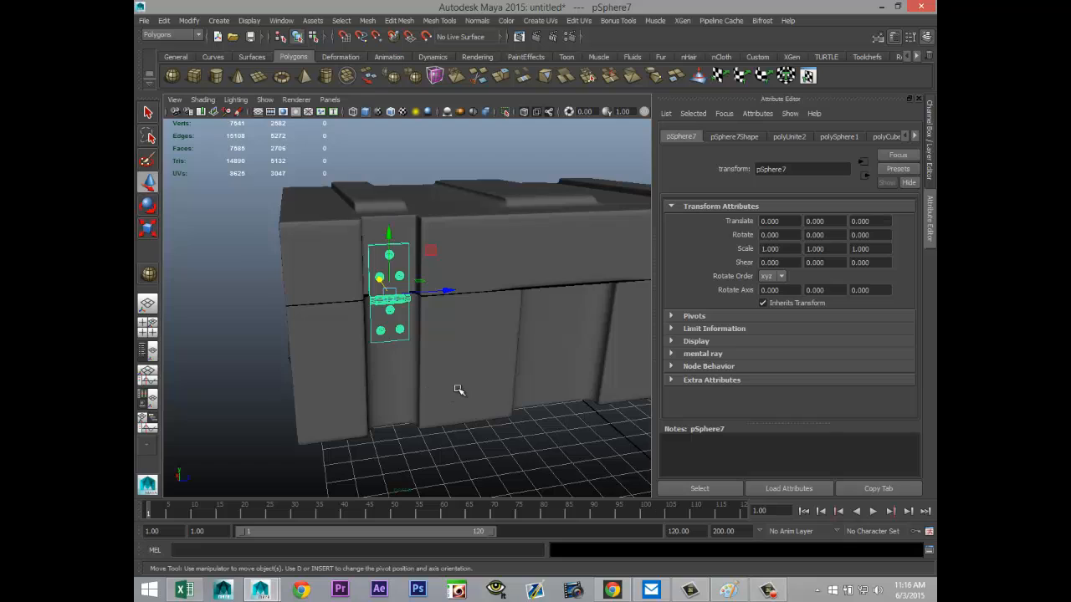
key(ctrl+d)
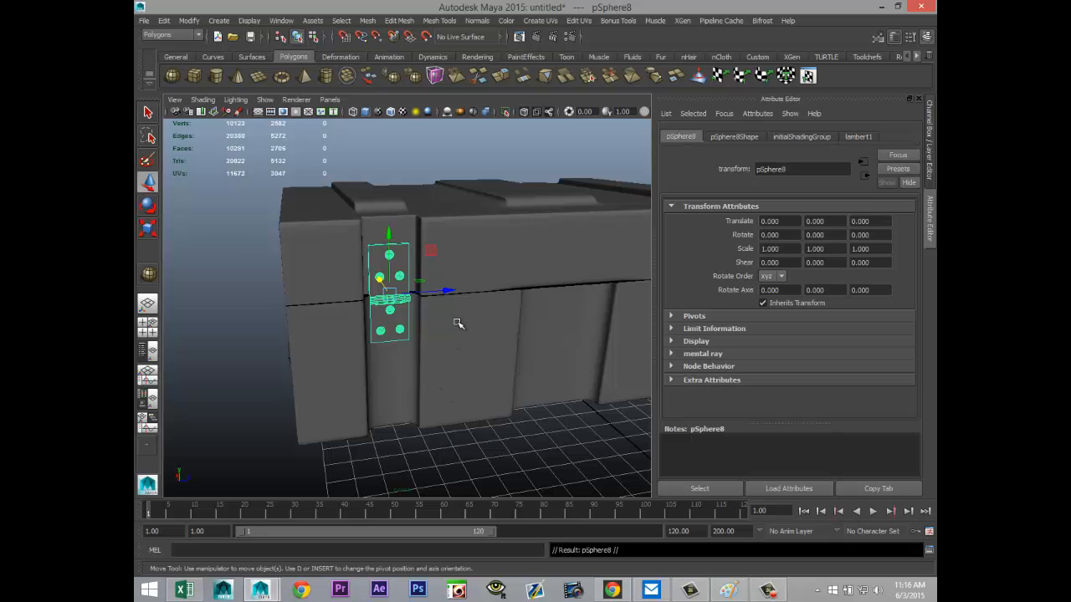
drag(444, 289, 602, 306)
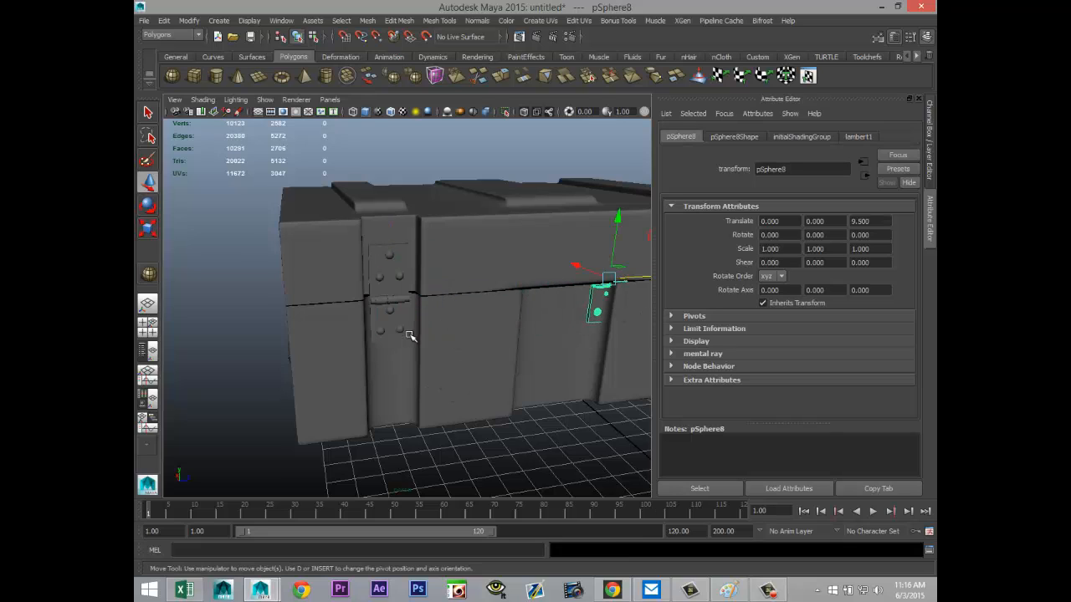
alt+drag(396, 335, 256, 431)
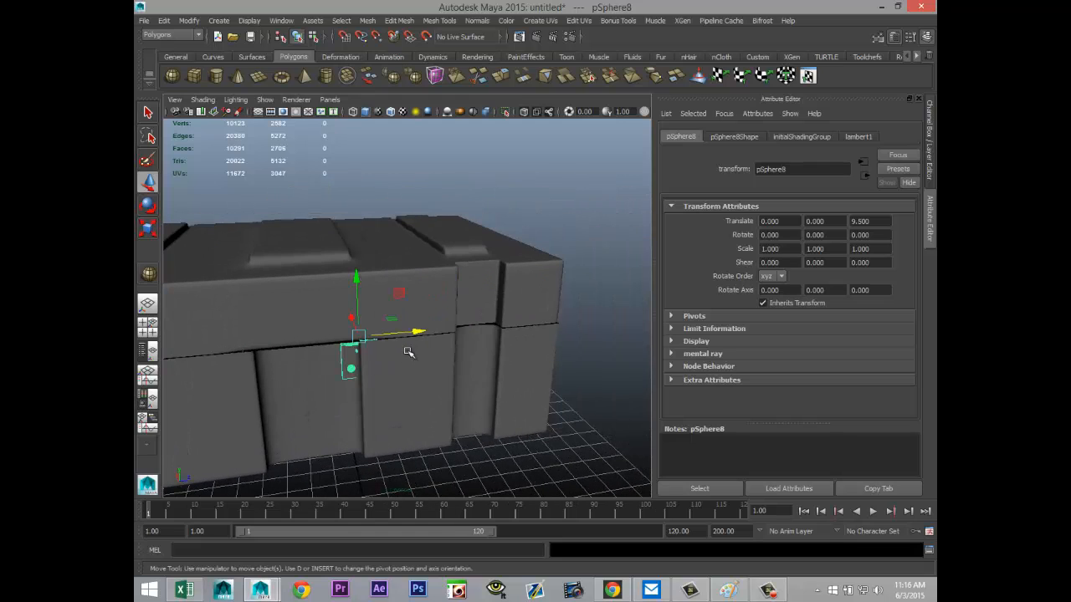
drag(420, 332, 534, 348)
Step: Centre the latch copy on its strip in the side view at about Z 14.785, then deselect it
click(153, 334)
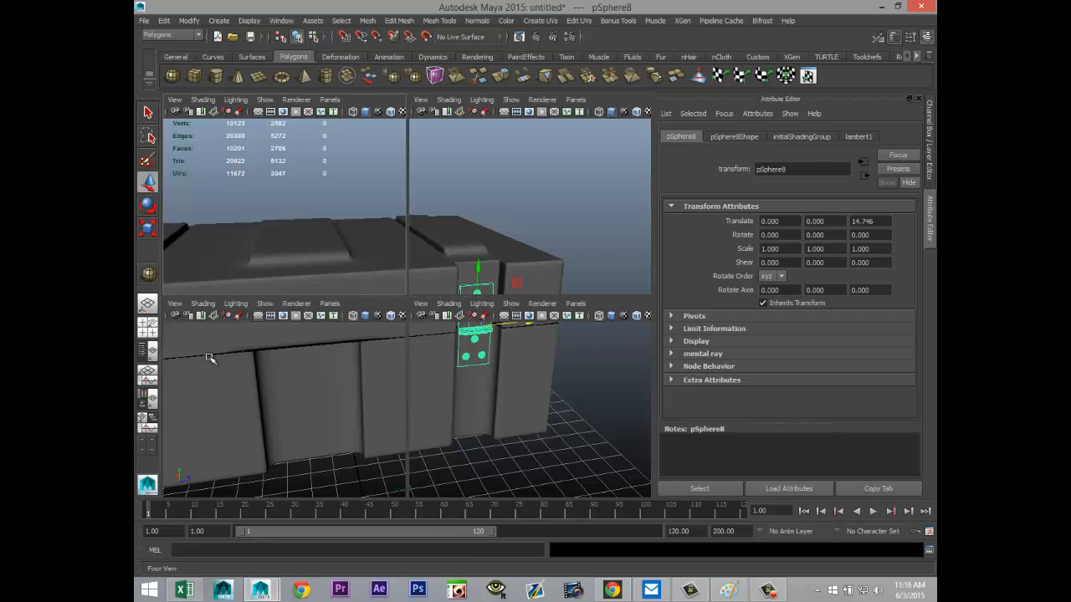
key(space)
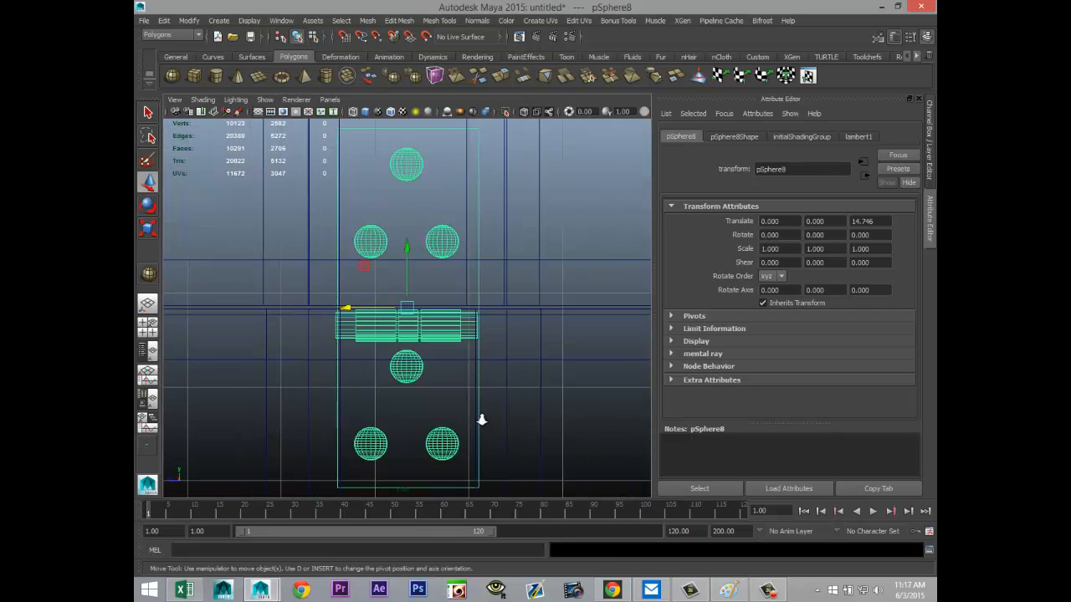
scroll(482, 421, down, 9)
scroll(482, 421, up, 8)
drag(347, 309, 344, 309)
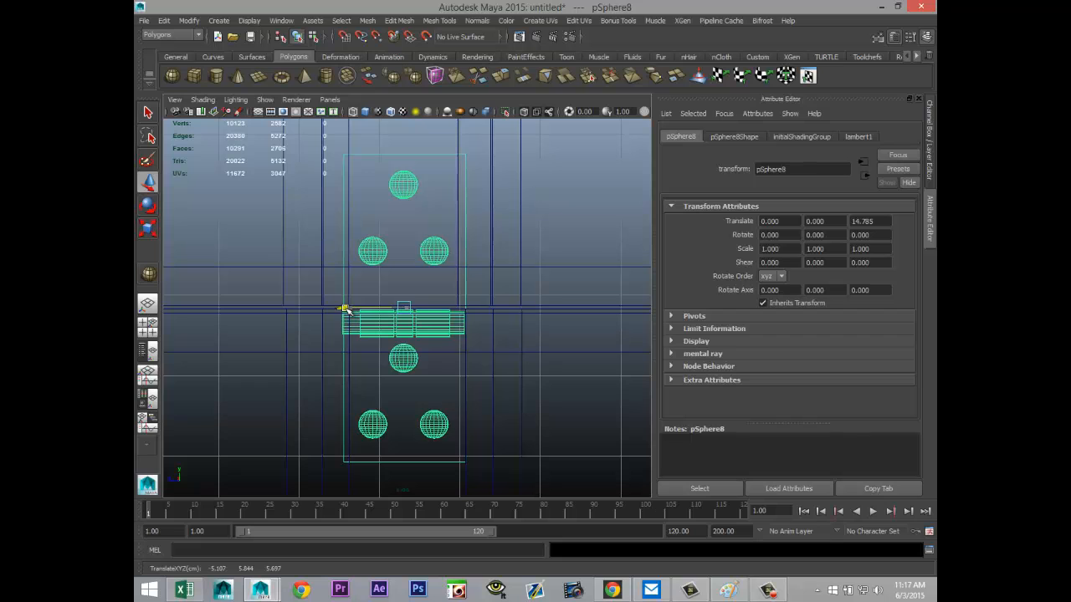
click(147, 323)
key(space)
scroll(496, 289, down, 3)
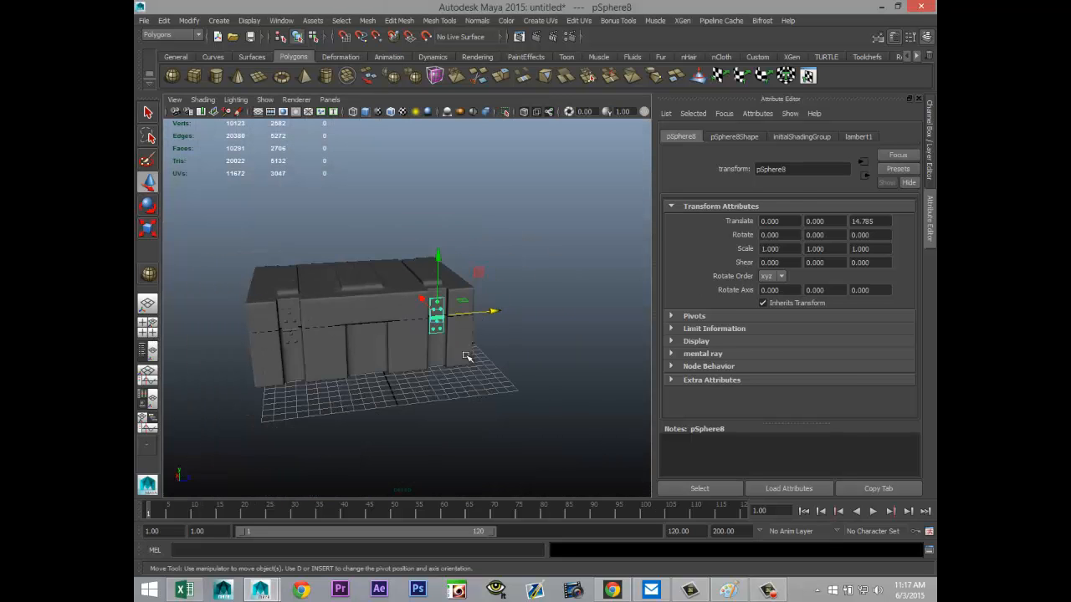
alt+drag(374, 410, 437, 437)
click(326, 423)
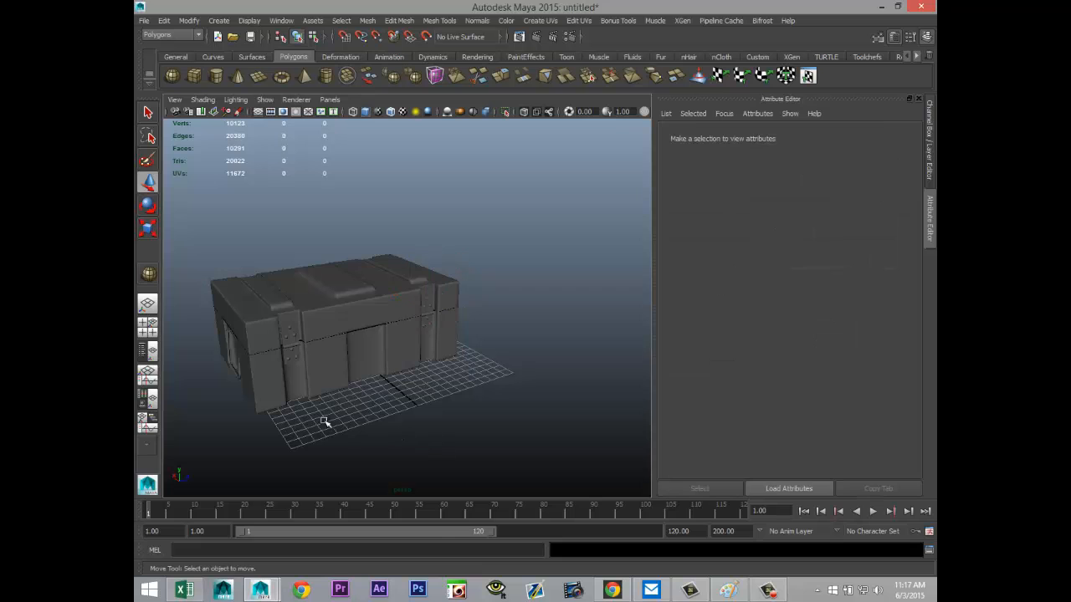
Step: Create a polygon cube on the crate's other long side and place it atop the middle recess, about X 8.386, Y 4.970, Z -1.642
alt+drag(326, 423, 490, 366)
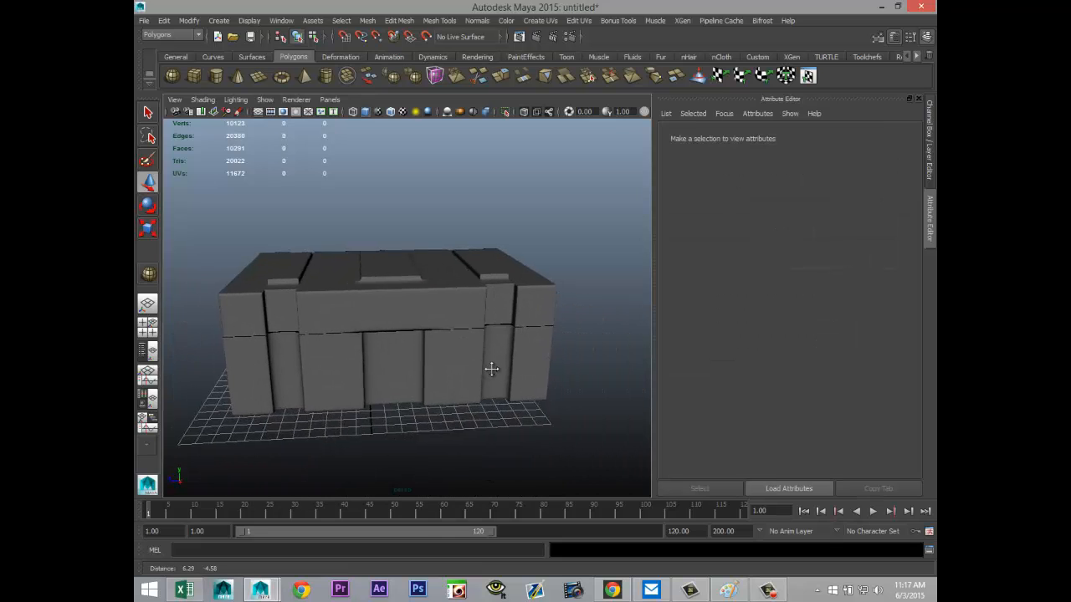
alt+middle_drag(490, 366, 512, 374)
alt+right_drag(513, 374, 482, 406)
mouse_move(482, 407)
alt+mouse_down()
mouse_move(495, 393)
mouse_move(488, 407)
alt+mouse_up()
scroll(486, 408, up, 5)
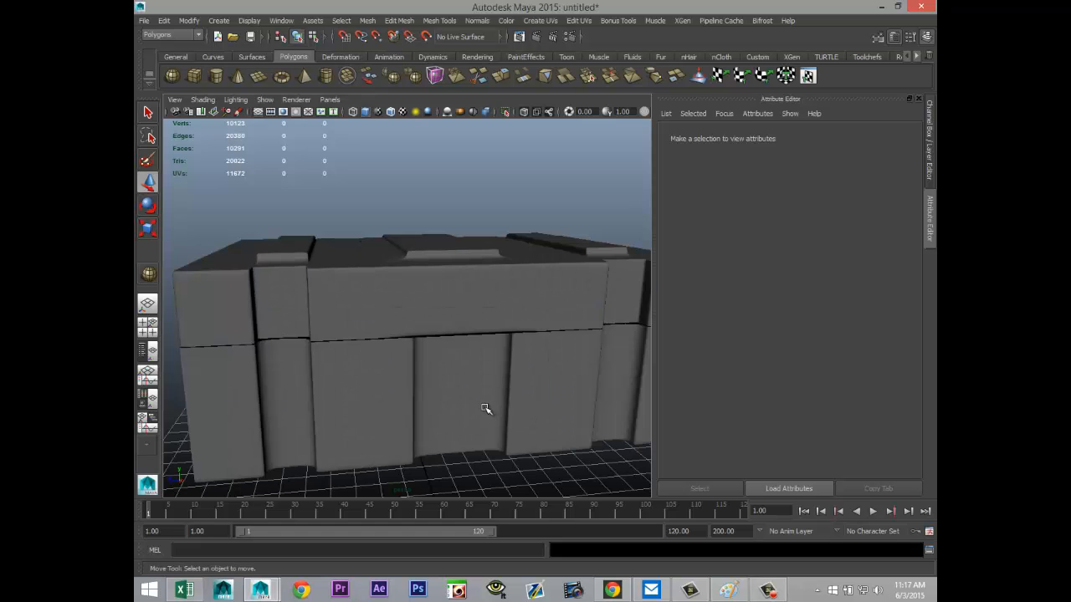
scroll(475, 413, up, 2)
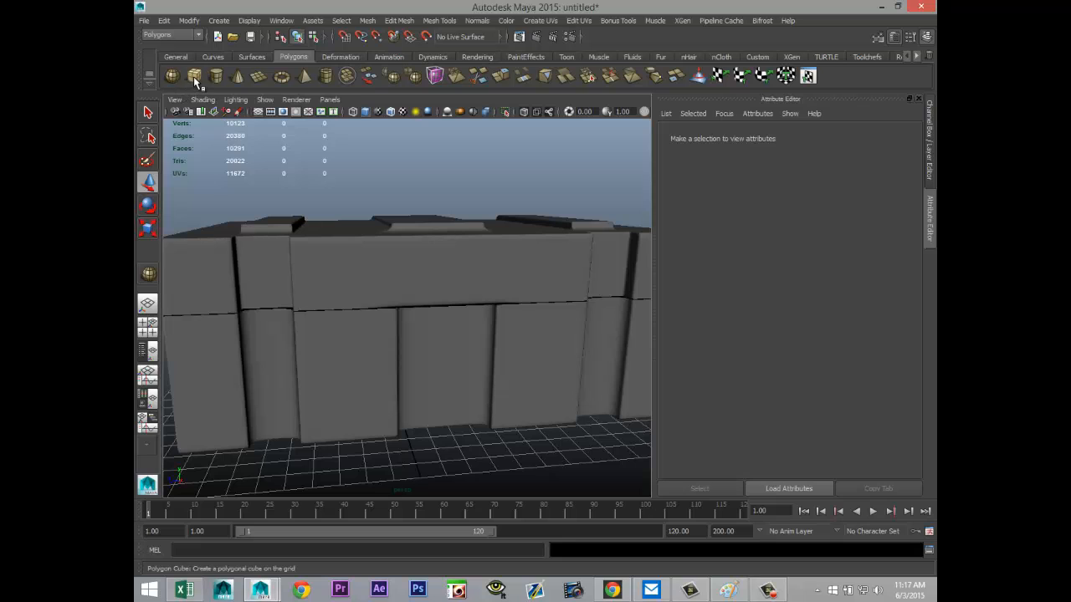
drag(435, 471, 522, 435)
drag(504, 485, 483, 440)
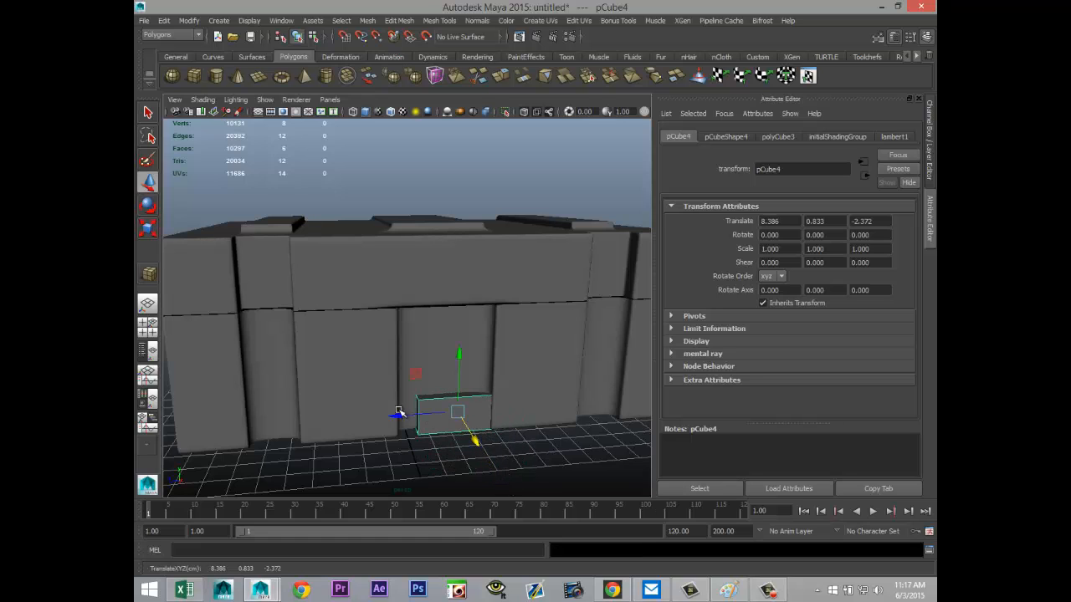
mouse_move(399, 418)
mouse_down()
mouse_move(386, 421)
mouse_move(406, 419)
mouse_up()
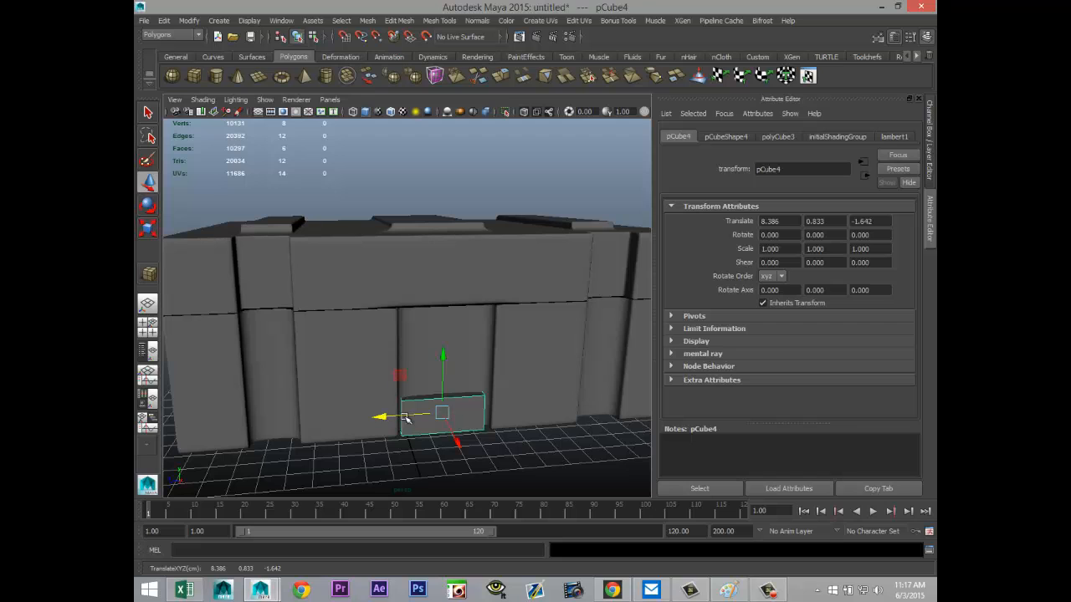
drag(444, 360, 444, 260)
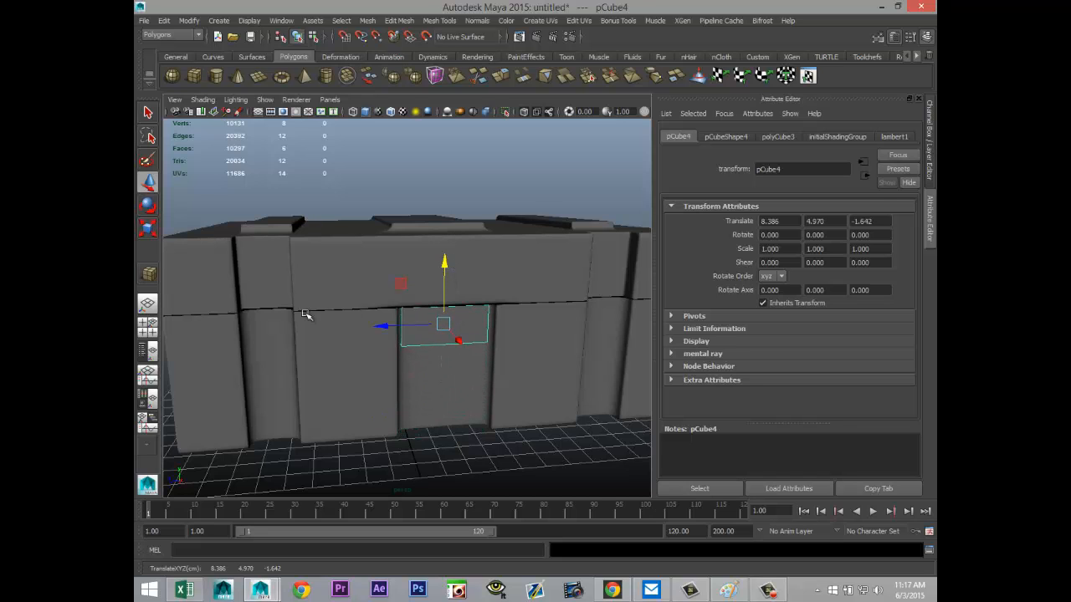
Step: Move the new block slightly outward in the wireframe top view, to about X 8.520
click(146, 333)
key(space)
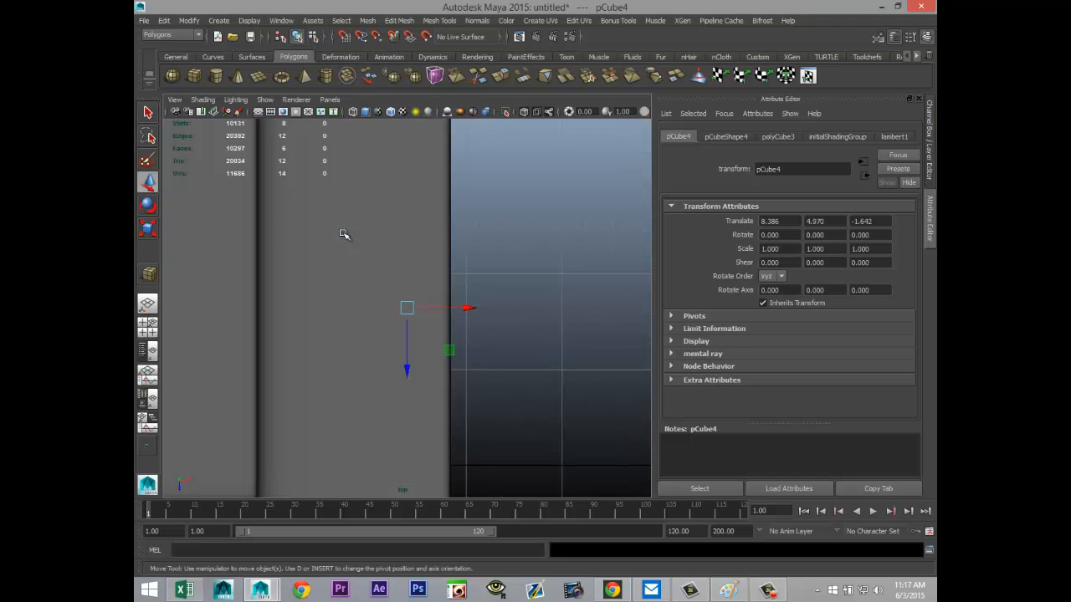
scroll(405, 352, down, 5)
key(4)
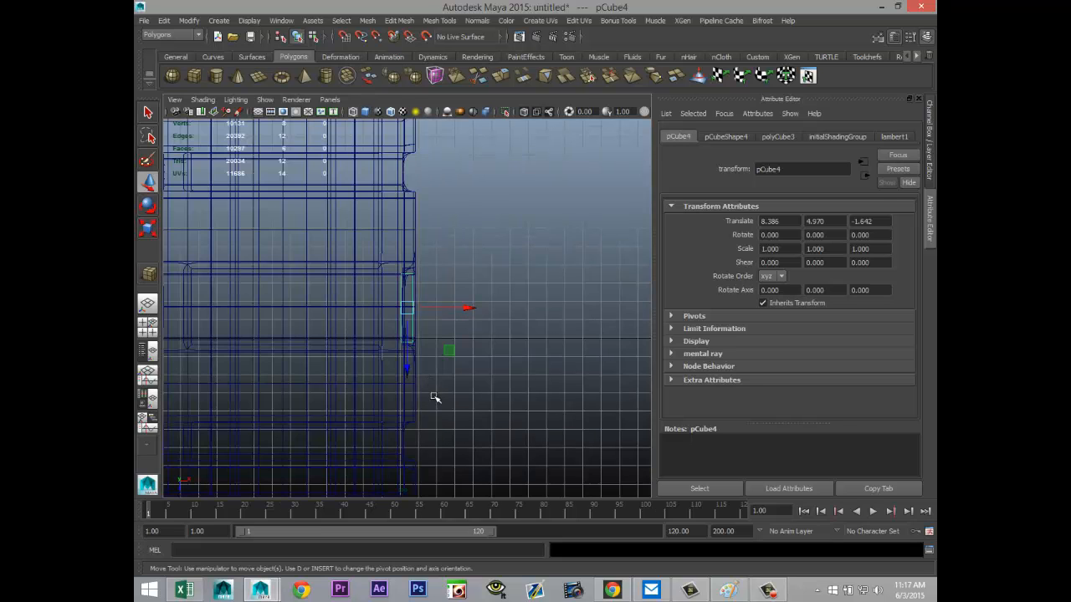
scroll(436, 394, up, 5)
drag(466, 313, 477, 310)
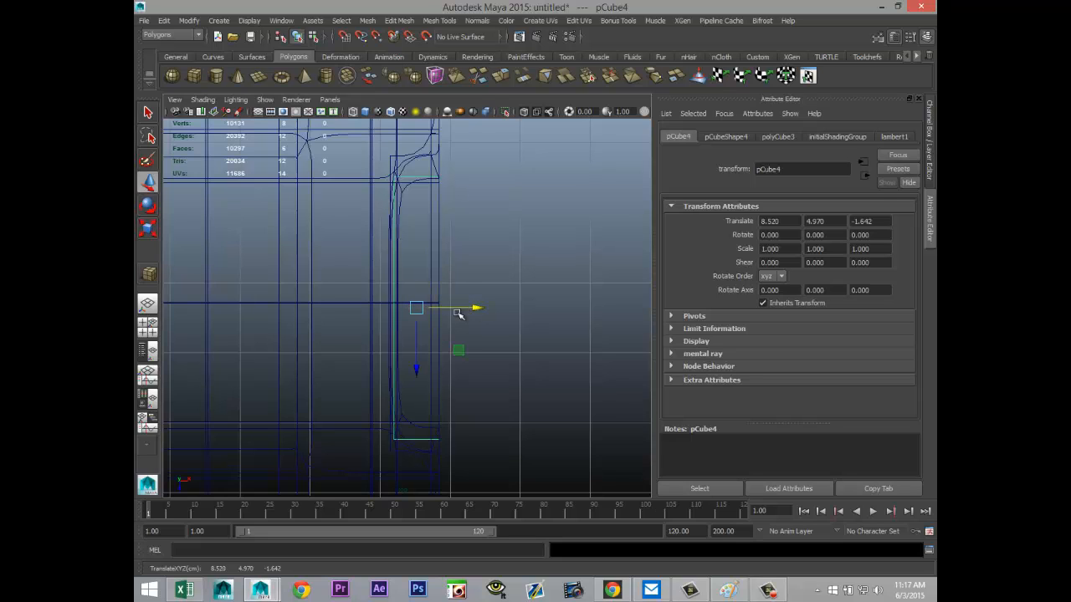
click(147, 330)
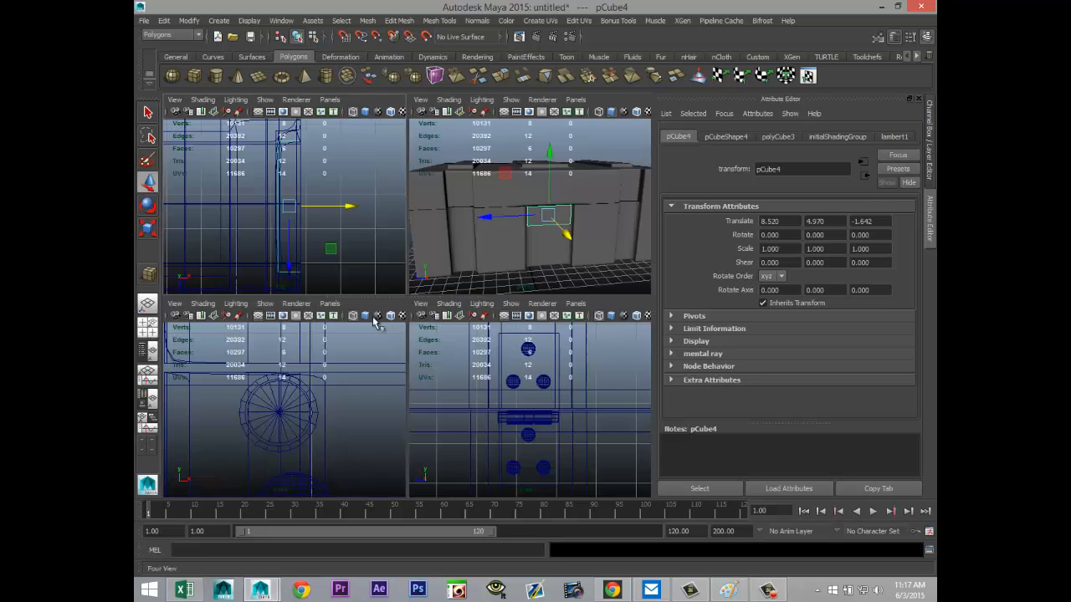
key(space)
key(f)
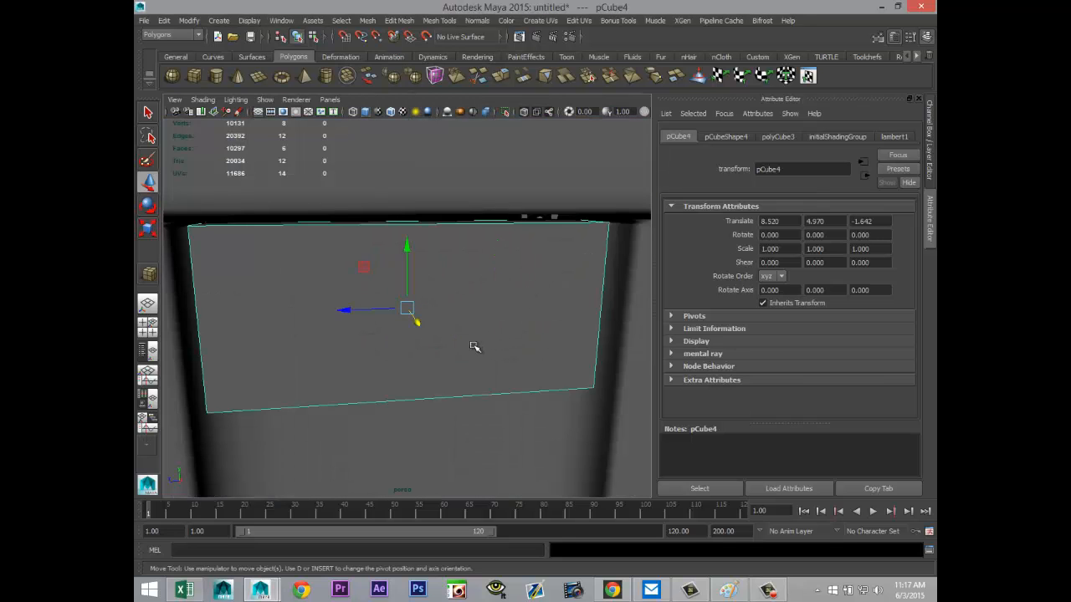
Step: Examine how the new block sits in the middle recess and check the whole crate from above
alt+drag(426, 359, 387, 356)
alt+middle_drag(387, 356, 404, 388)
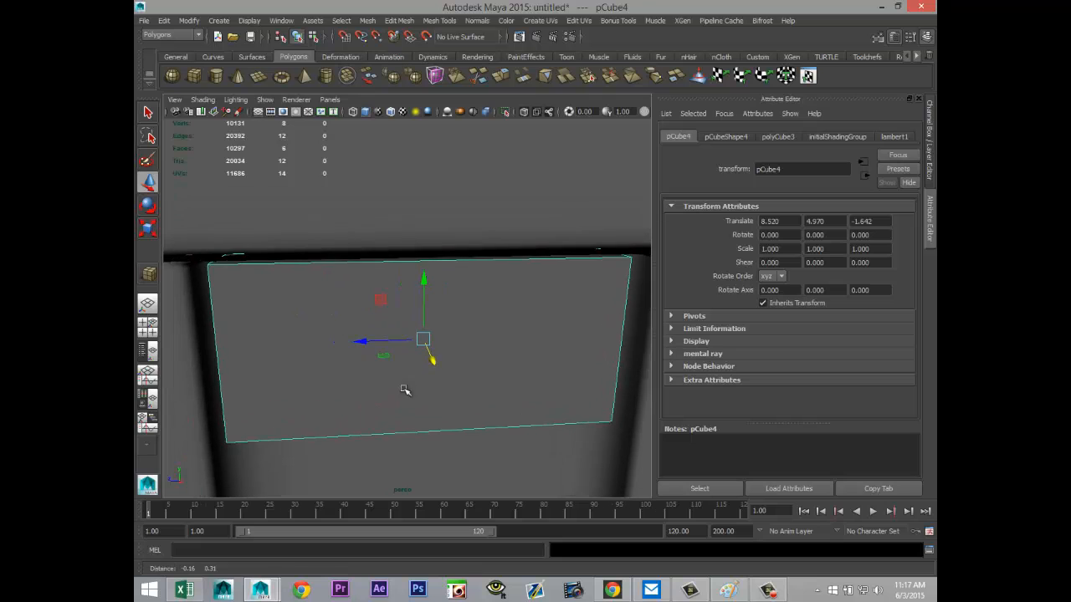
scroll(407, 381, down, 5)
scroll(408, 384, down, 5)
alt+drag(433, 422, 490, 435)
click(511, 437)
alt+right_drag(535, 407, 573, 424)
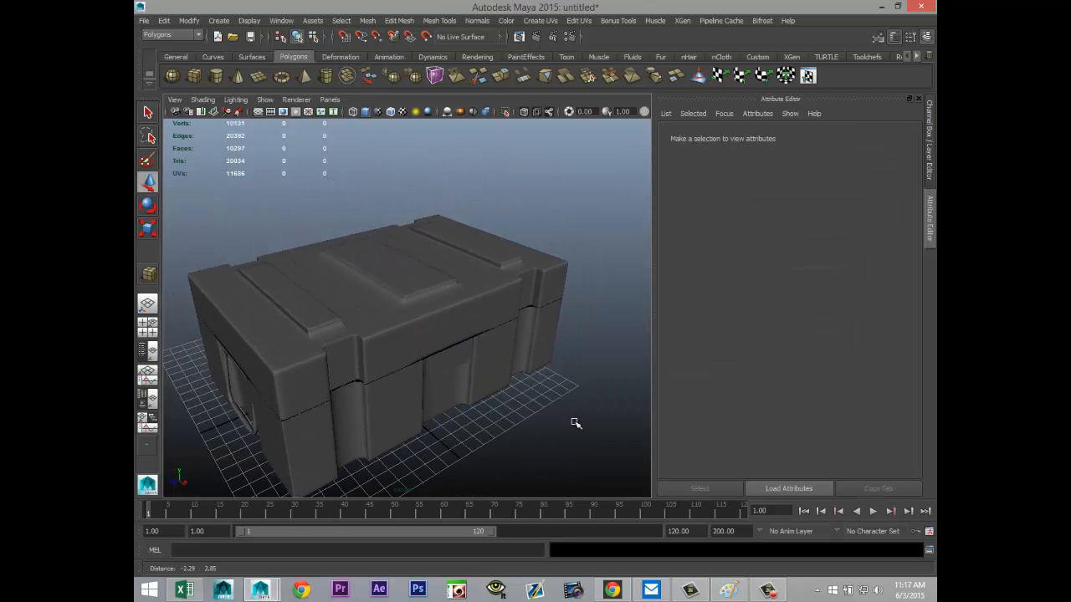
scroll(572, 422, up, 3)
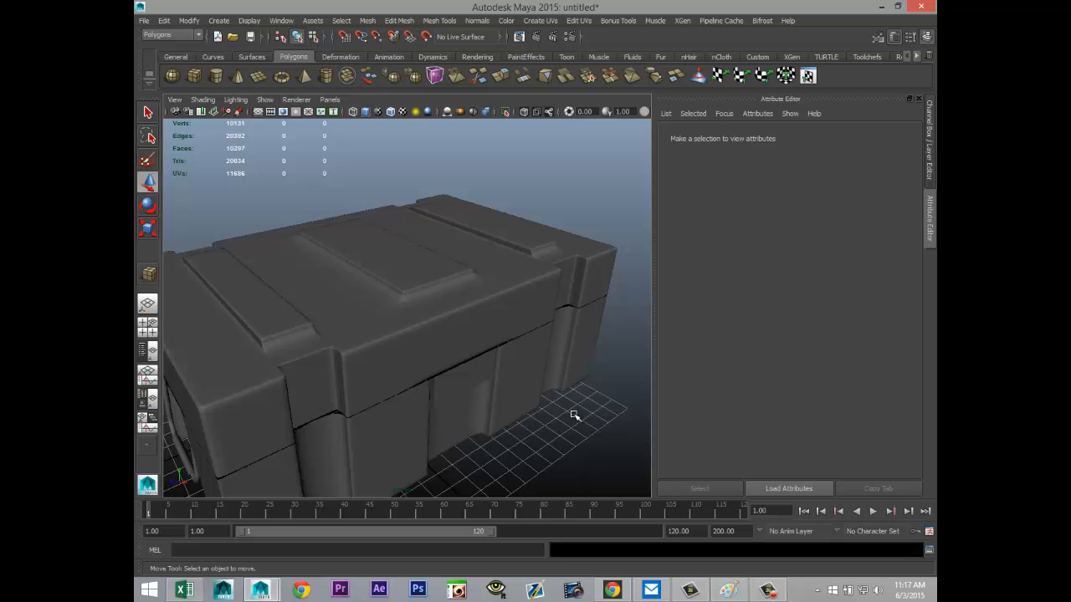
Step: Duplicate one of the riveted latches and pull the copy across to beyond the opposite long side, at about X 21.287
alt+drag(598, 413, 461, 381)
alt+middle_drag(479, 377, 468, 322)
alt+drag(500, 341, 261, 358)
click(281, 328)
key(ctrl+d)
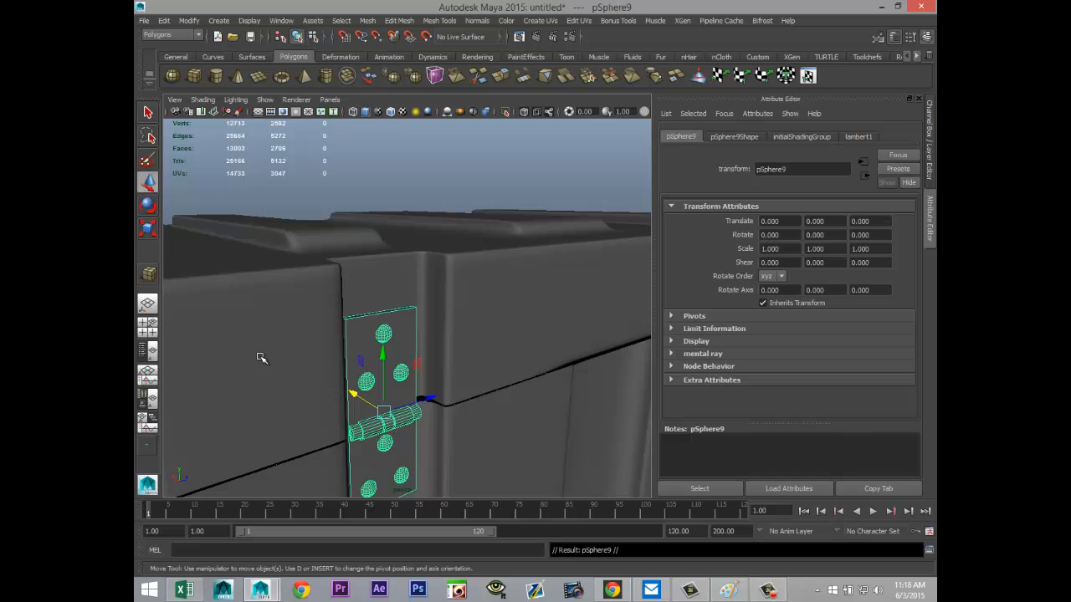
scroll(332, 346, down, 5)
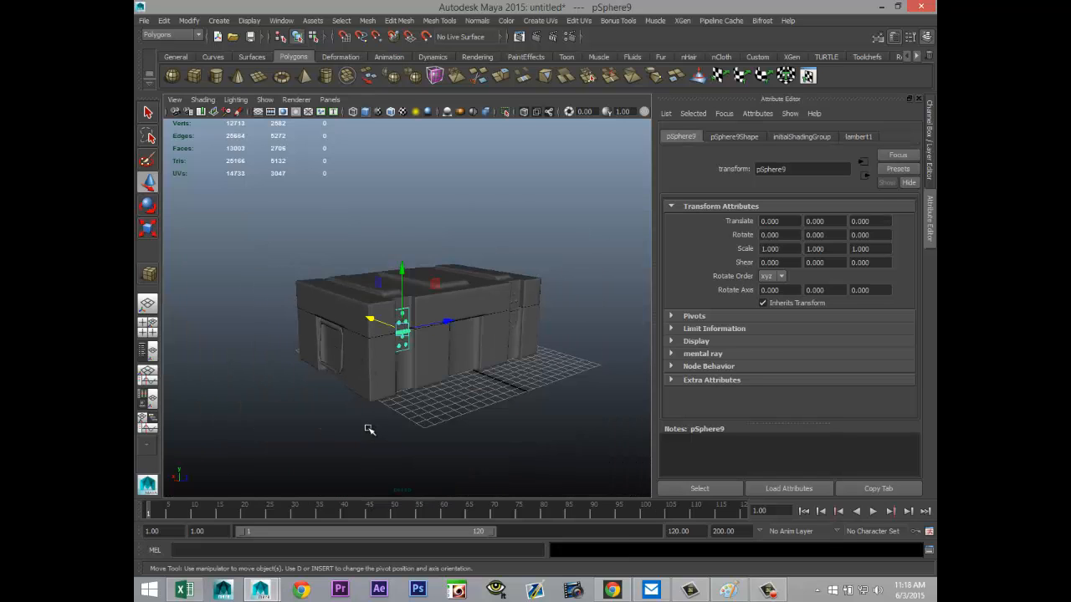
alt+drag(369, 429, 532, 466)
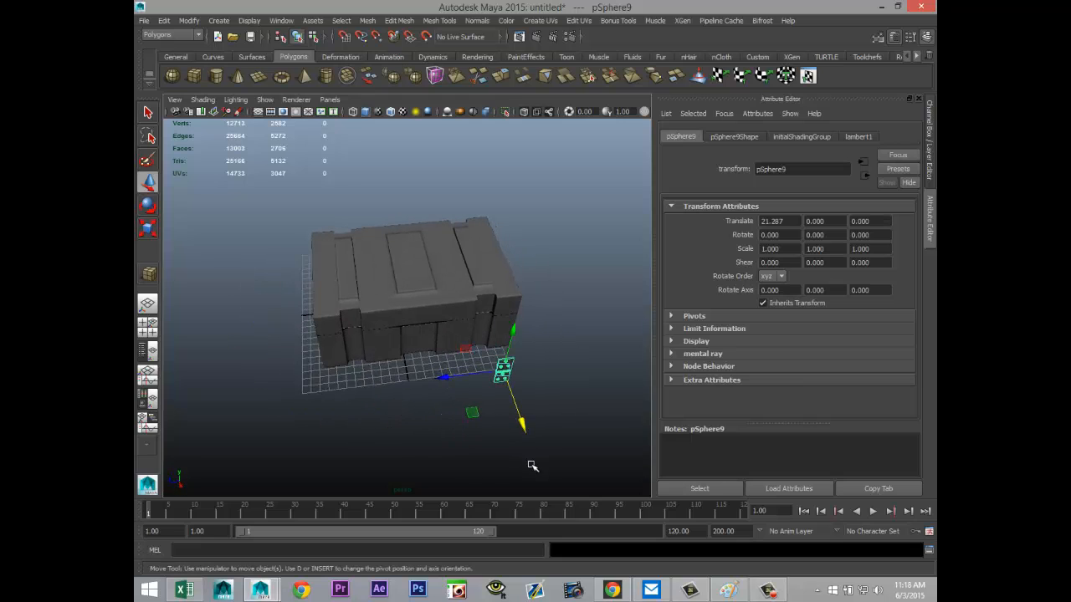
Step: Rotate the latch copy to -180 degrees about Y so it faces outward on the other side
key(e)
drag(543, 412, 401, 363)
drag(529, 420, 485, 408)
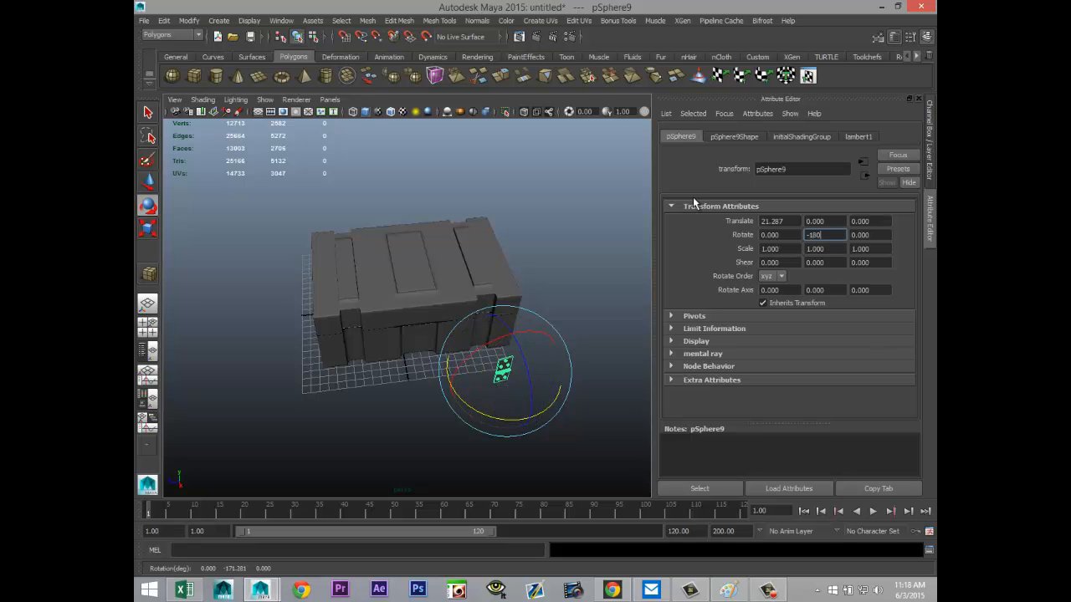
click(430, 440)
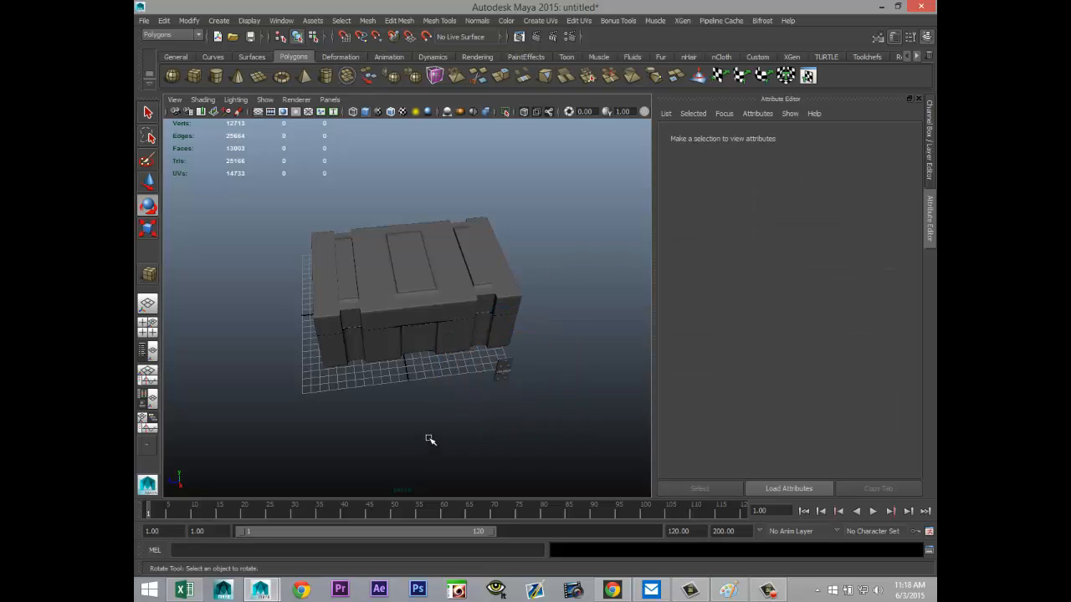
click(505, 373)
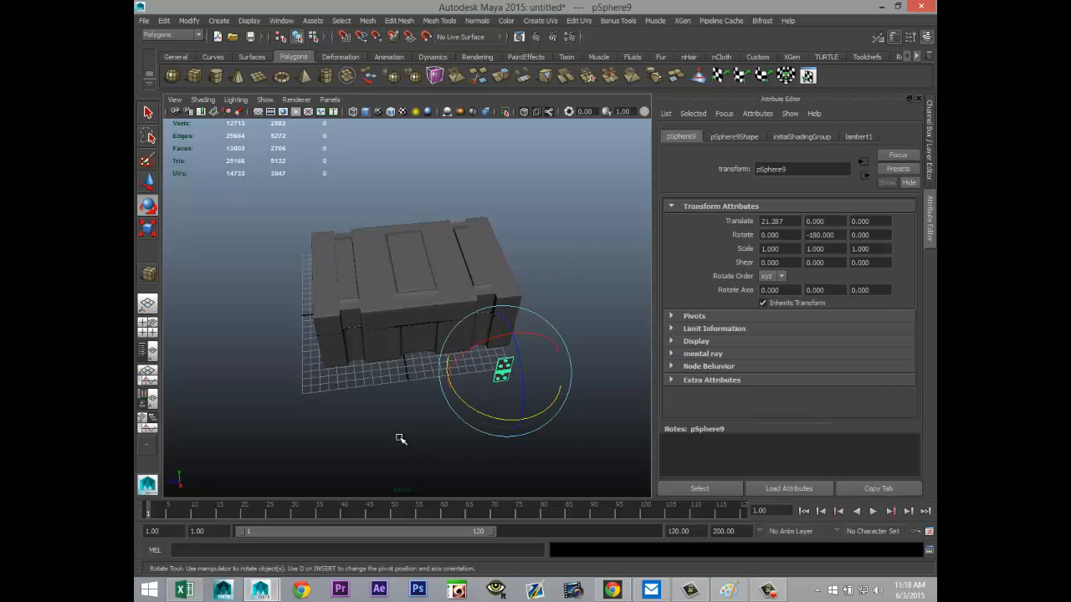
Step: Move the rotated latch against the crate's middle recess, at about X 13.413 and Z 7.328
alt+drag(400, 438, 443, 428)
key(w)
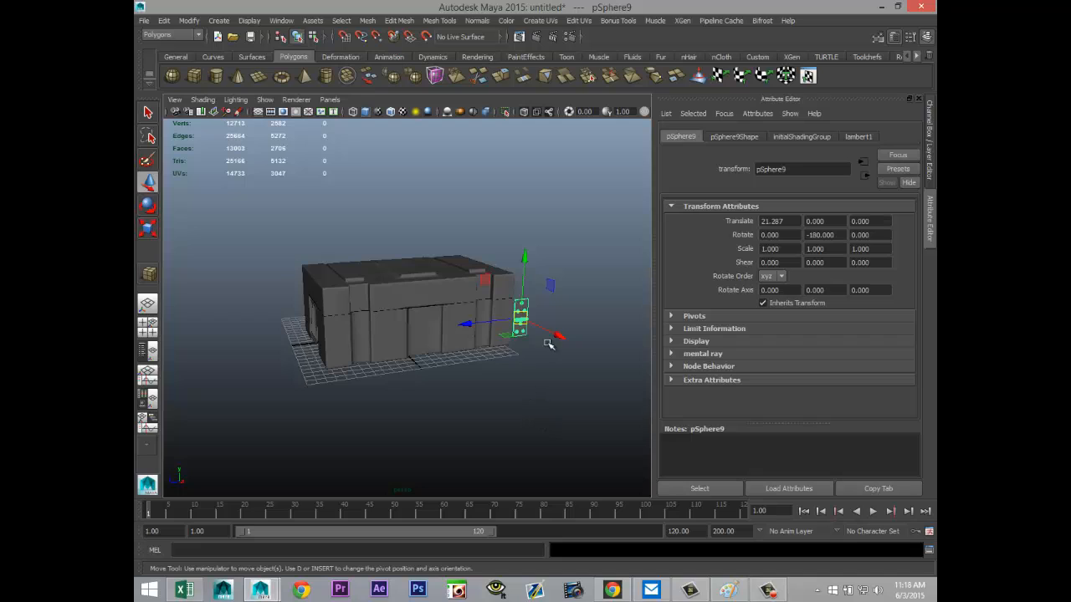
drag(547, 344, 372, 319)
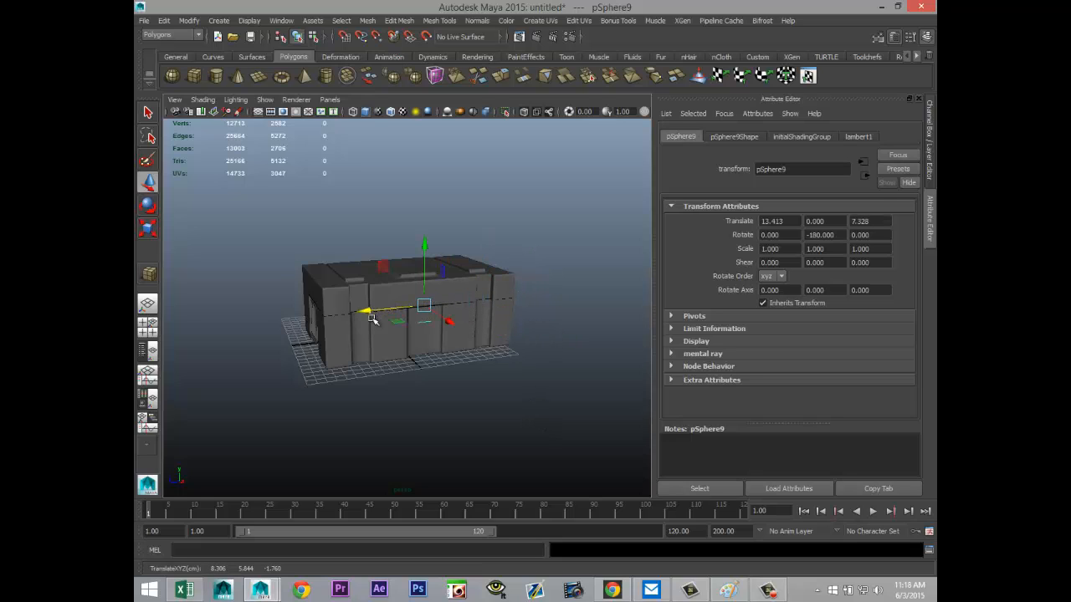
Step: Centre the rotated latch on the crate's middle line in the side view, at about Z 7.377
click(151, 332)
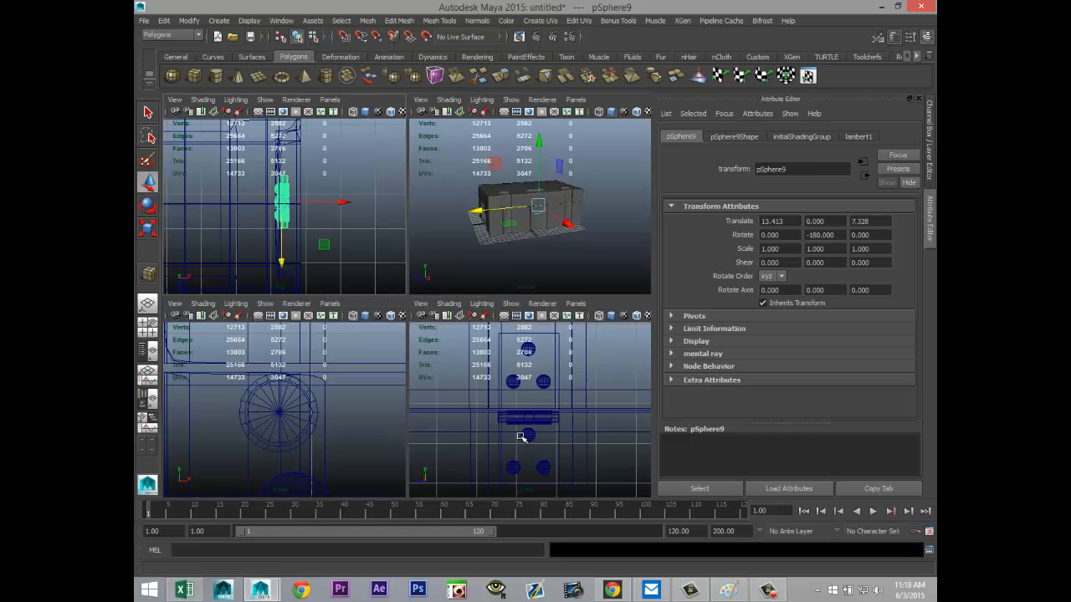
key(space)
scroll(506, 441, down, 5)
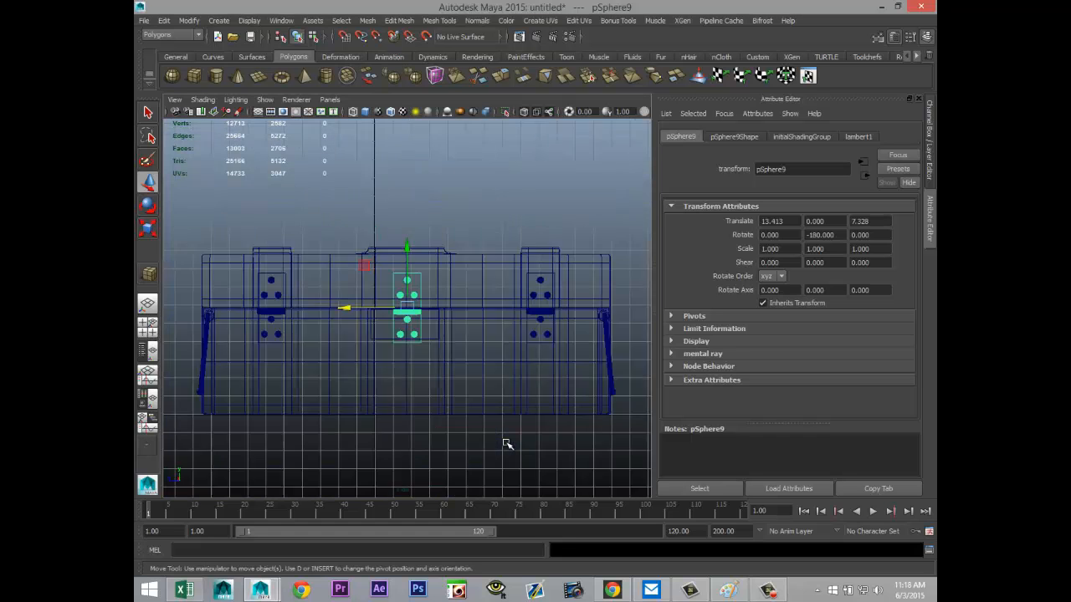
scroll(506, 442, up, 6)
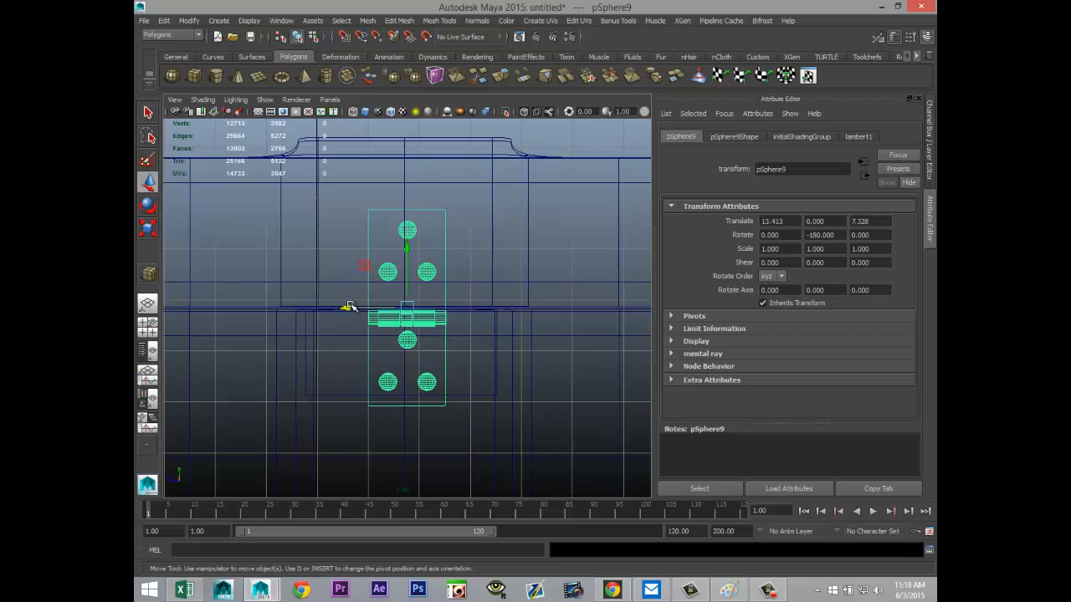
drag(349, 307, 343, 307)
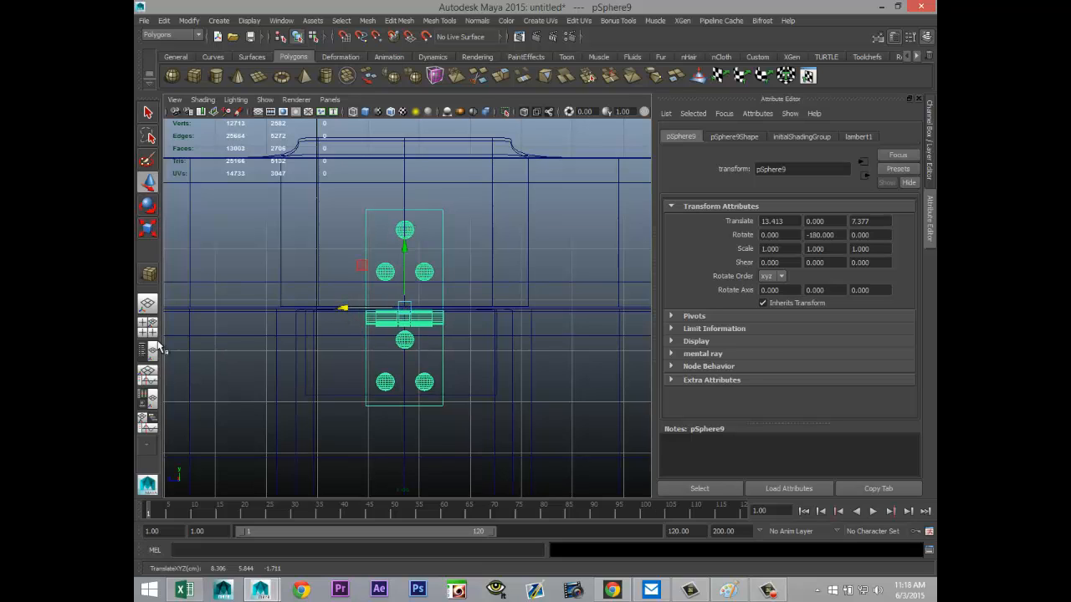
click(365, 22)
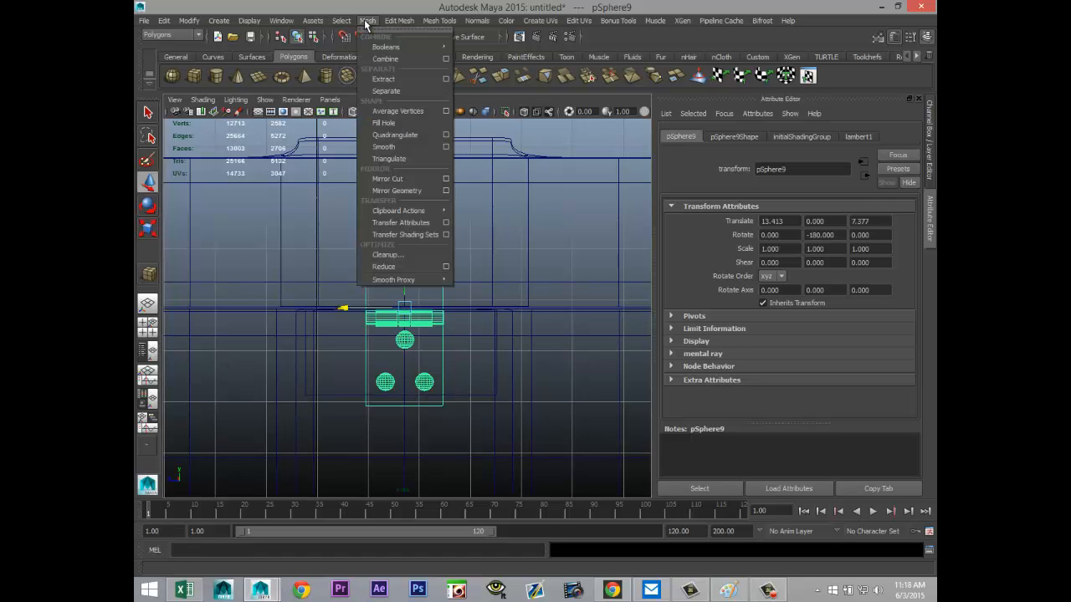
click(396, 90)
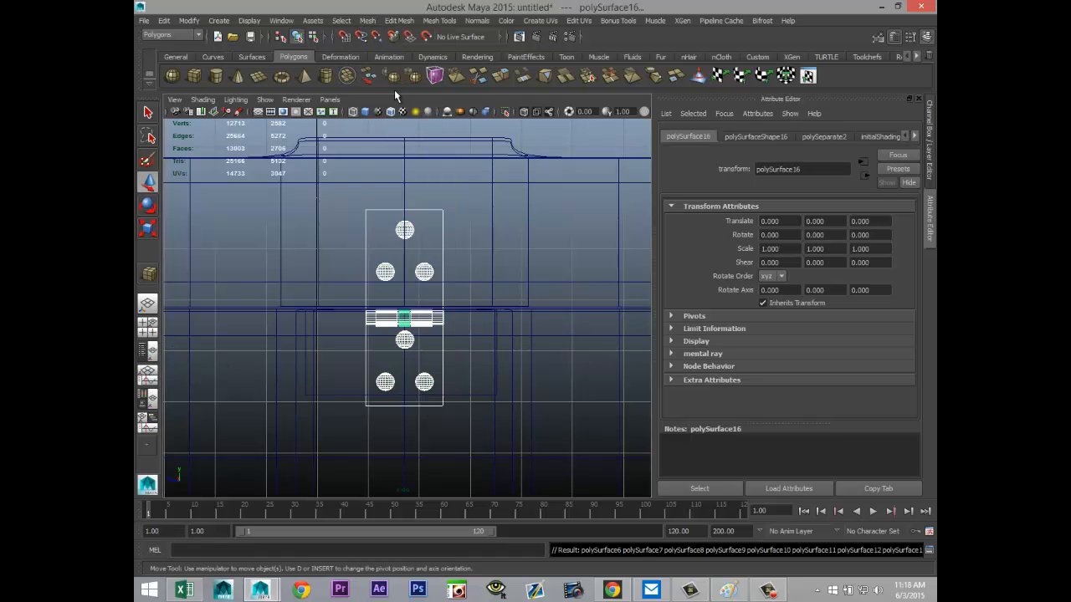
click(147, 323)
key(space)
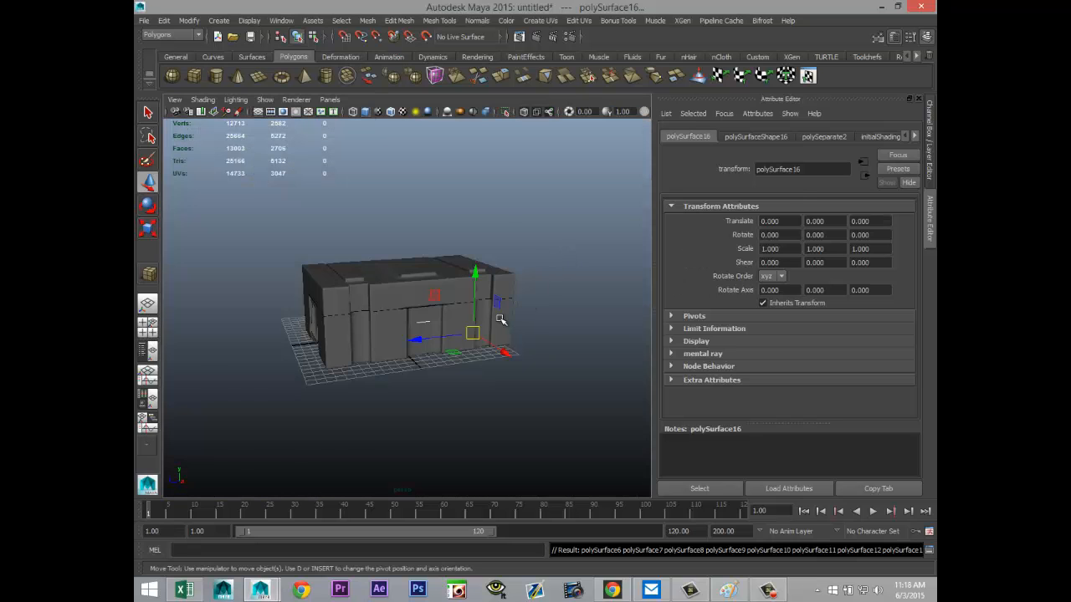
scroll(500, 320, up, 3)
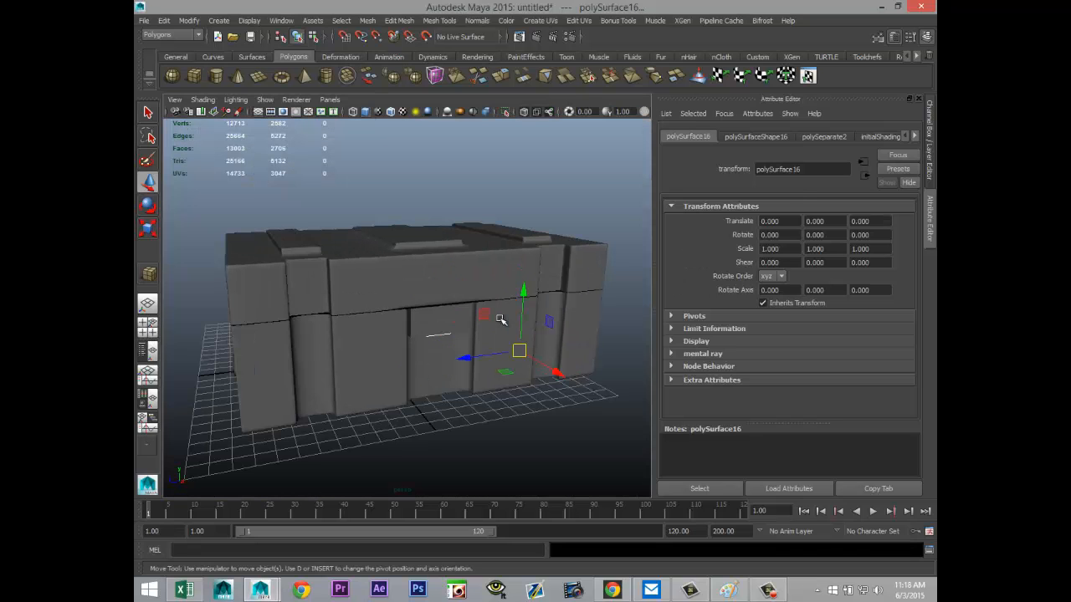
key(4)
key(ctrl+z)
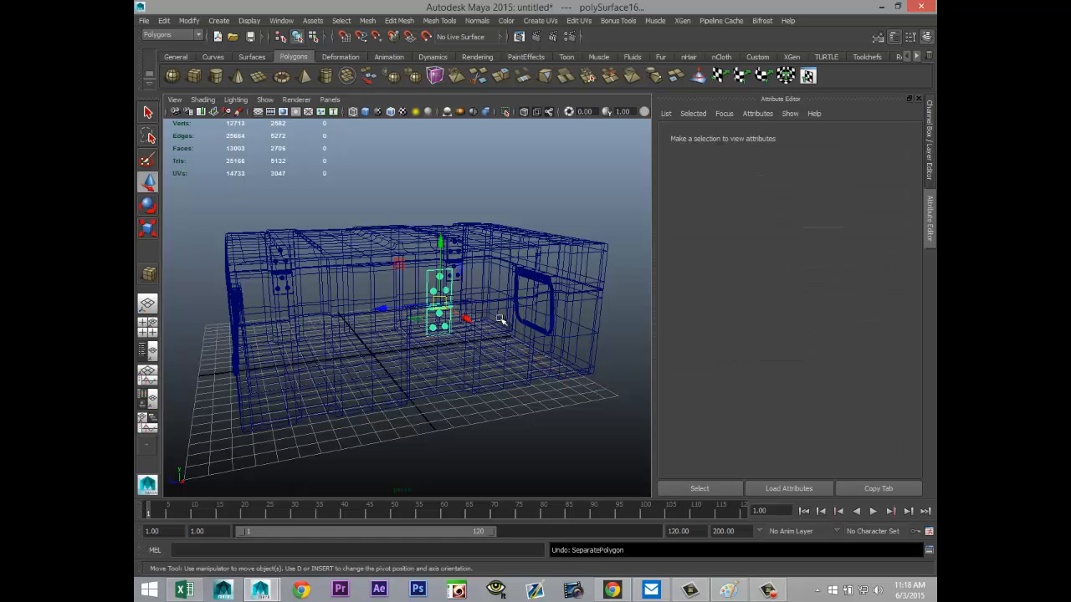
Step: Pull the latch out beyond the crate's long side and separate its mesh into individual parts
drag(464, 316, 614, 463)
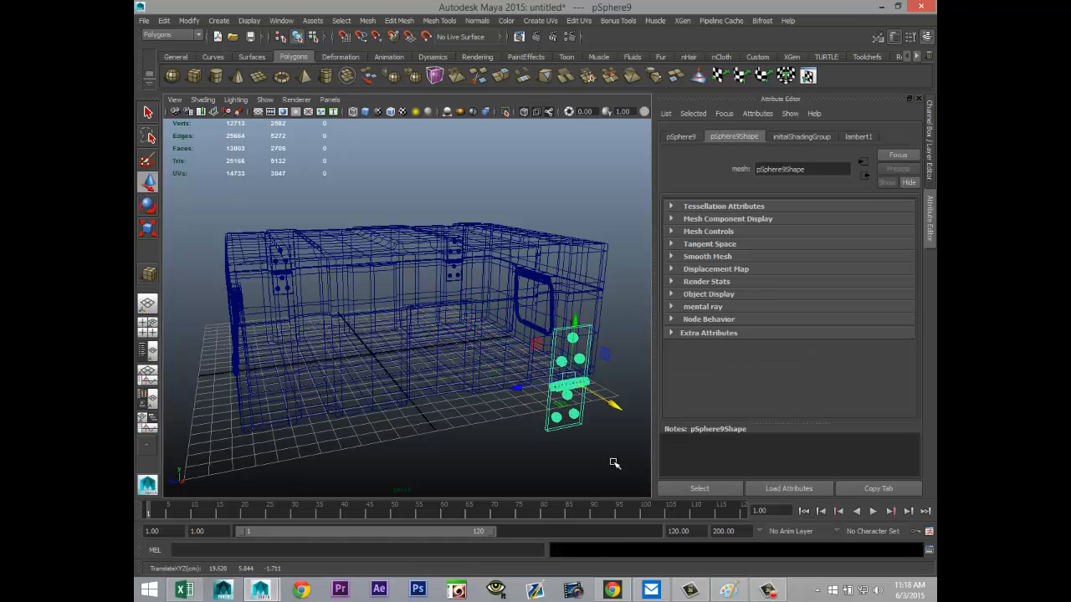
click(368, 21)
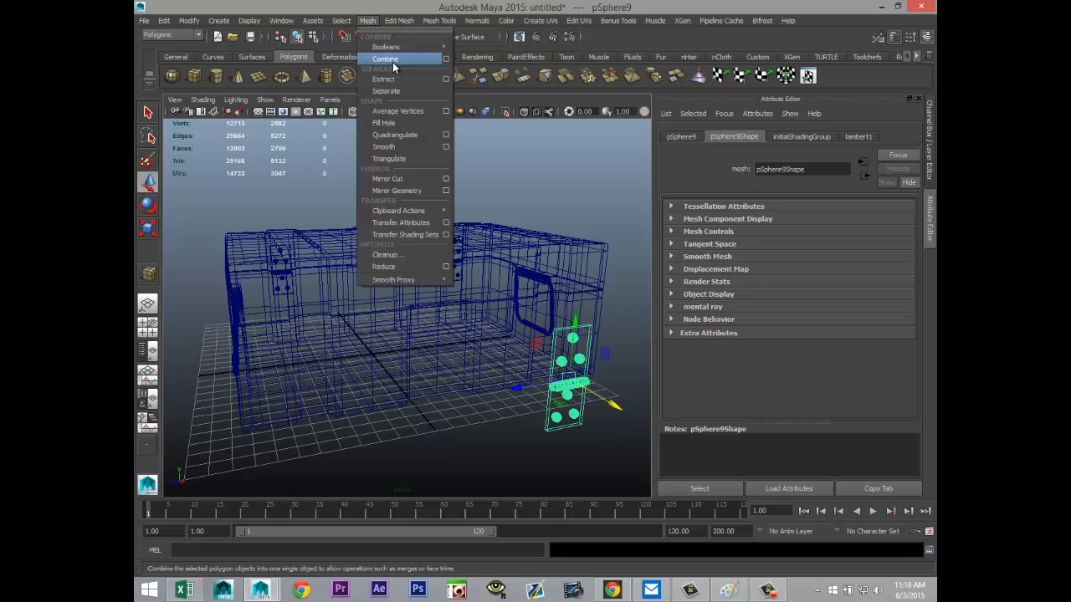
click(395, 94)
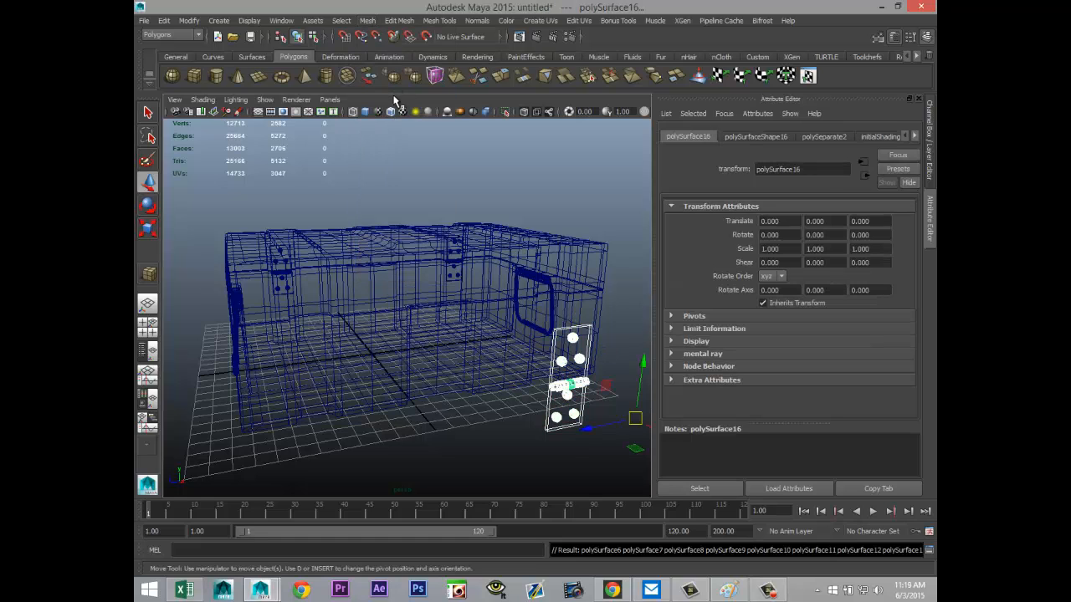
click(490, 419)
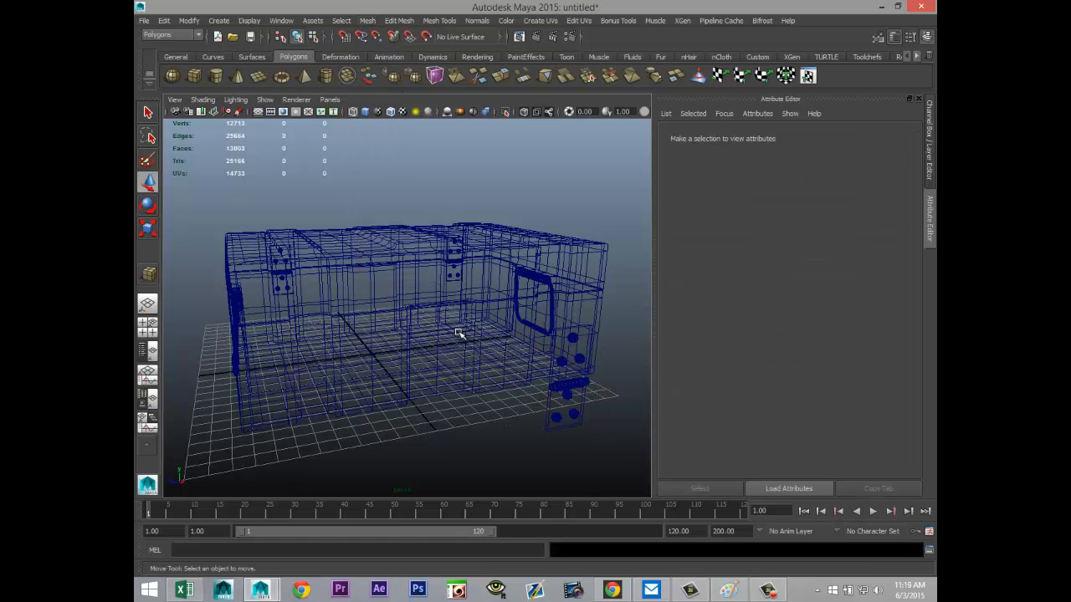
Step: Move the latch plate, upper three rivets and barrel against the crate's recess, about X 10.319, and delete the leftover lower rivets
key(5)
mouse_move(408, 393)
alt+mouse_down()
mouse_move(346, 358)
mouse_move(392, 394)
alt+mouse_up()
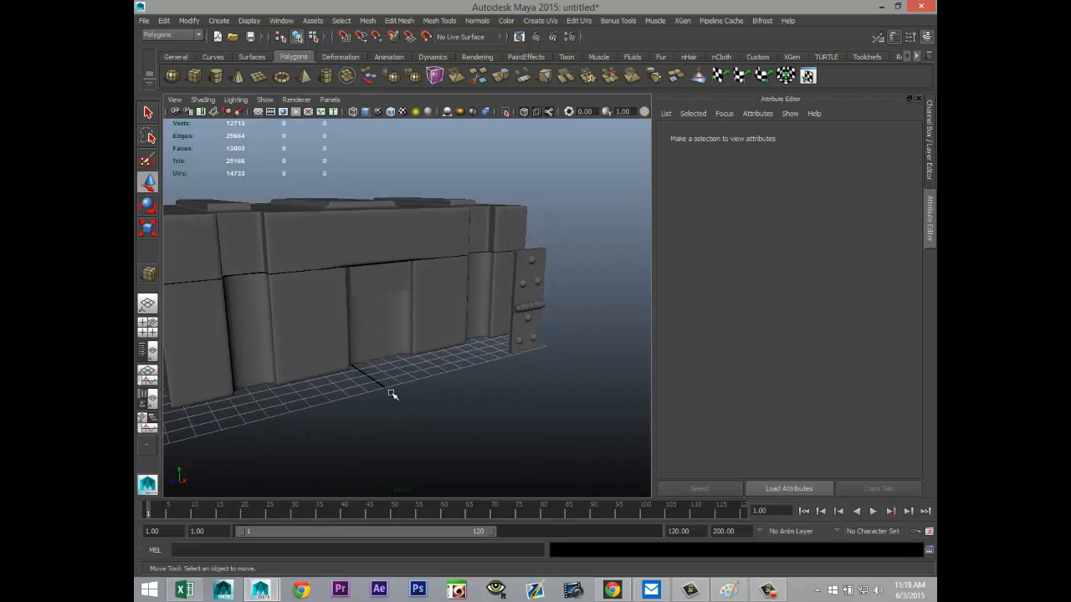
click(517, 263)
alt+right_drag(544, 373, 566, 363)
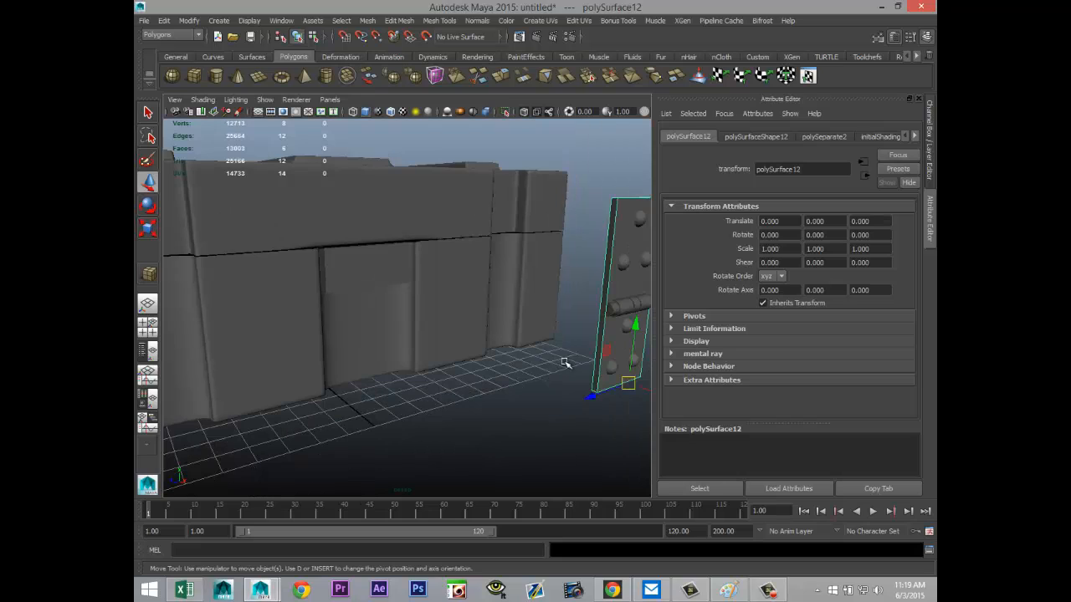
alt+drag(503, 356, 511, 363)
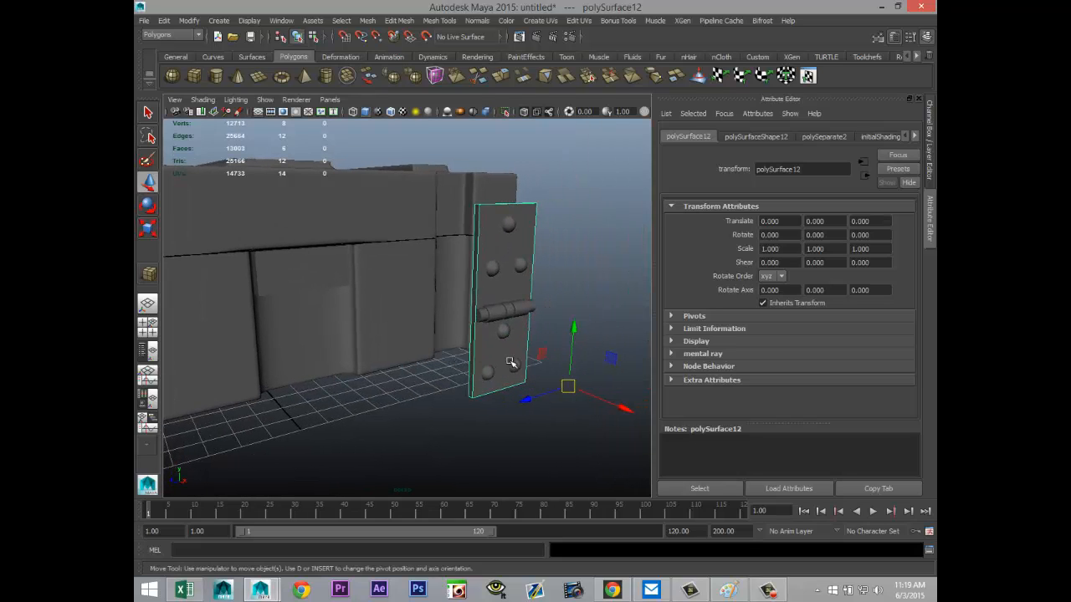
click(509, 225)
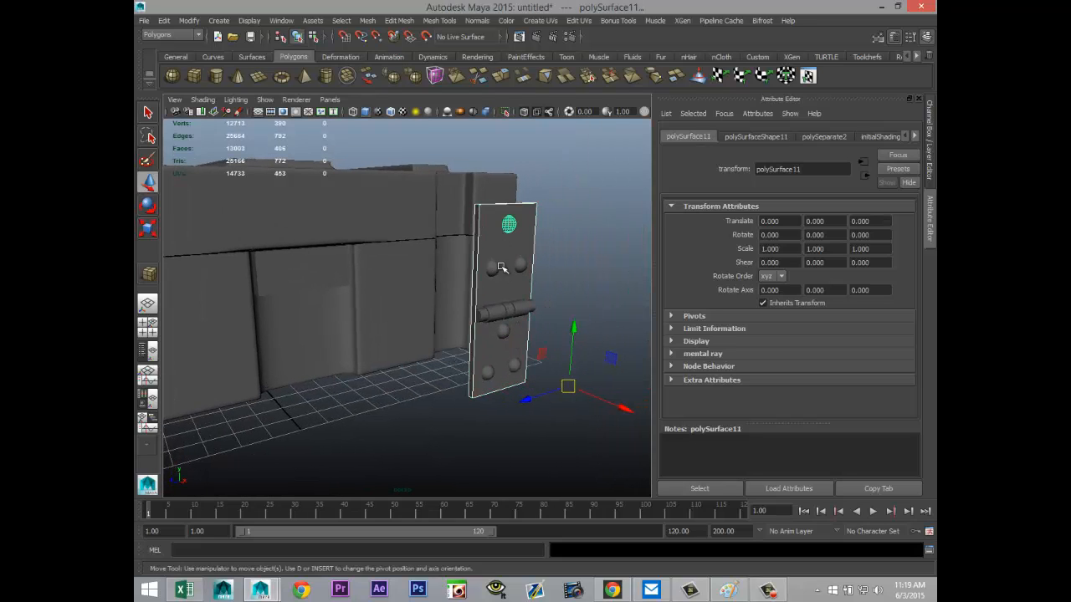
shift+click(494, 267)
shift+click(520, 265)
shift+click(532, 309)
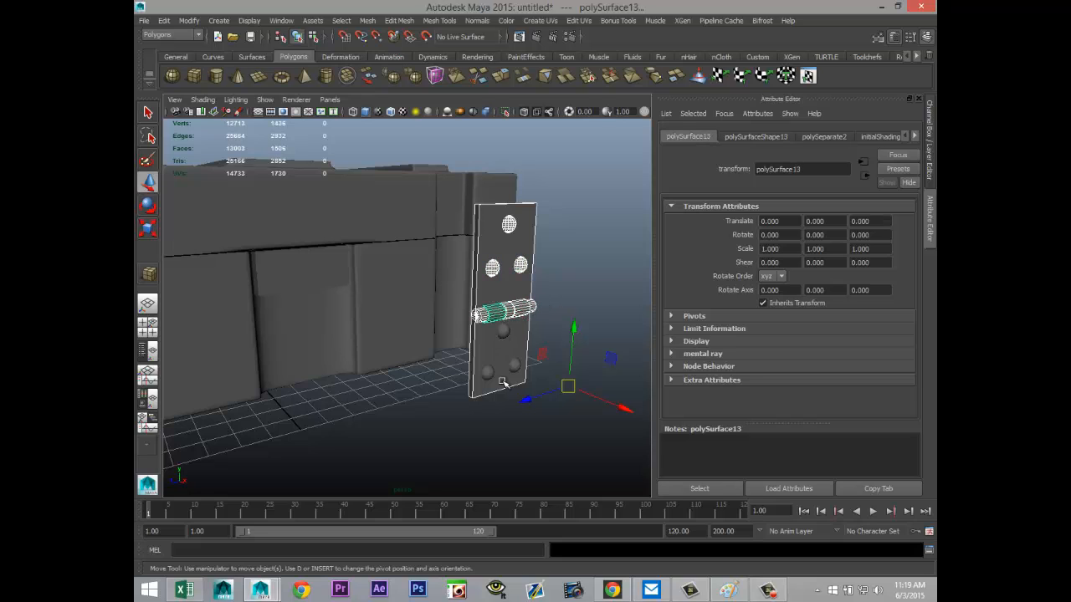
drag(625, 410, 440, 404)
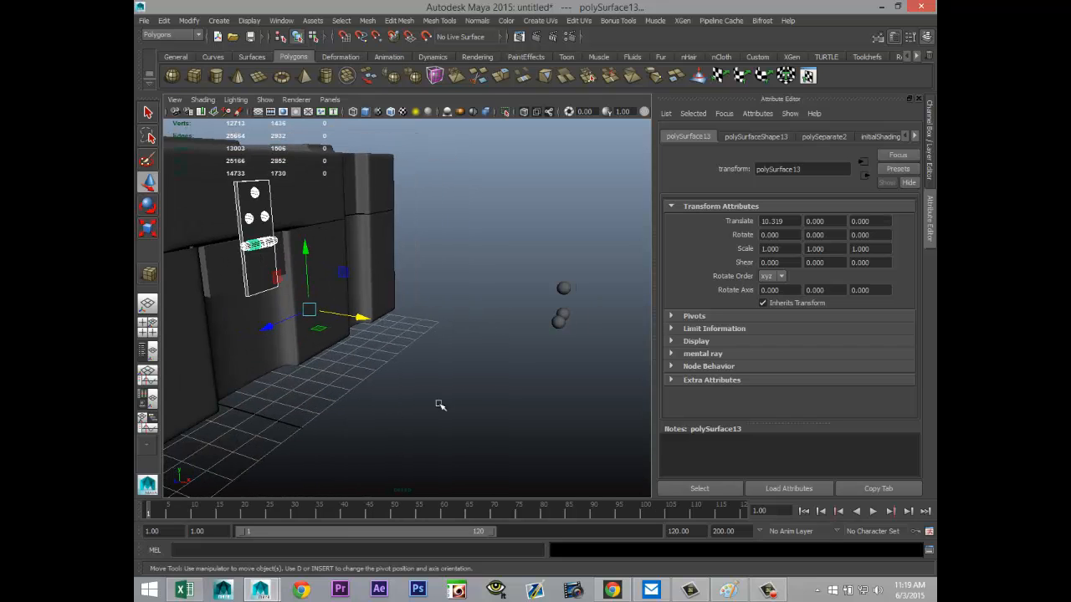
drag(581, 332, 585, 337)
click(608, 378)
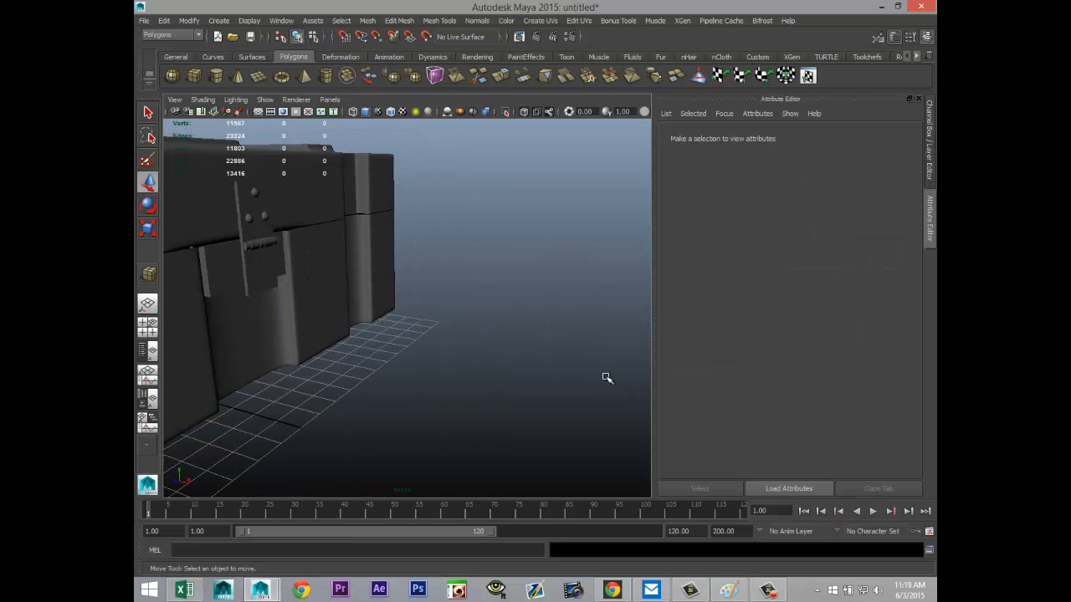
Step: Select the latch plate, its three rivets and all barrel pieces together and adjust their depth against the crate along X
alt+drag(500, 293, 545, 406)
scroll(487, 410, up, 5)
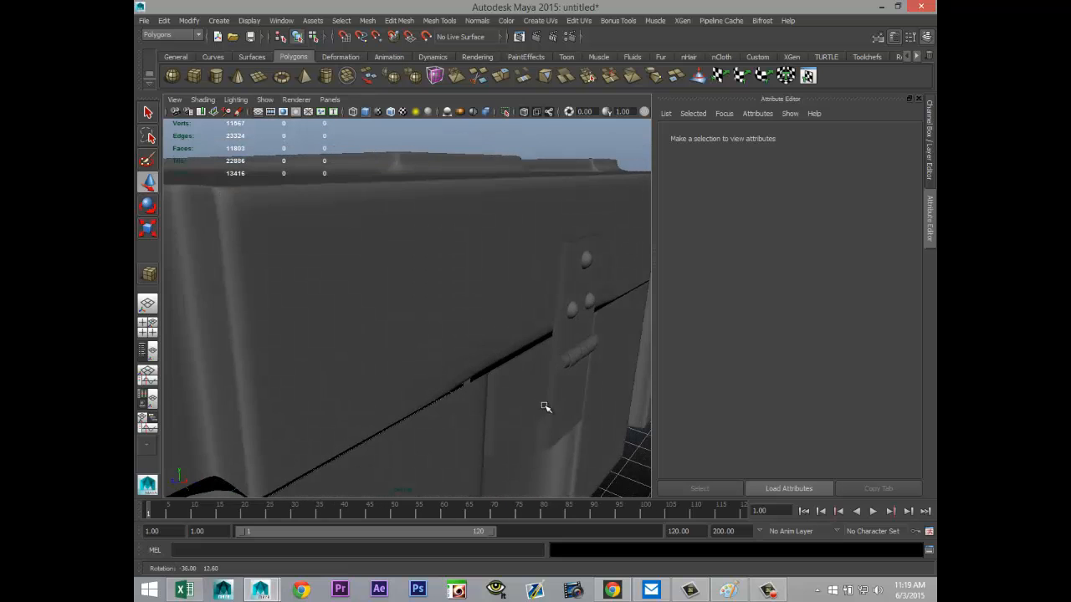
click(579, 257)
shift+click(586, 260)
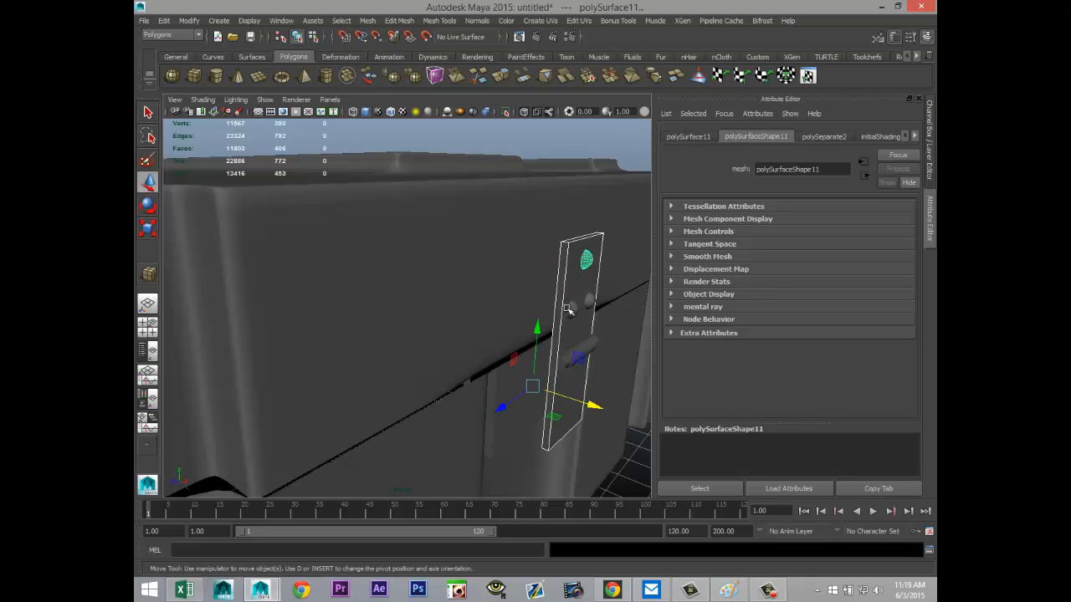
shift+click(572, 309)
shift+click(590, 302)
shift+click(596, 344)
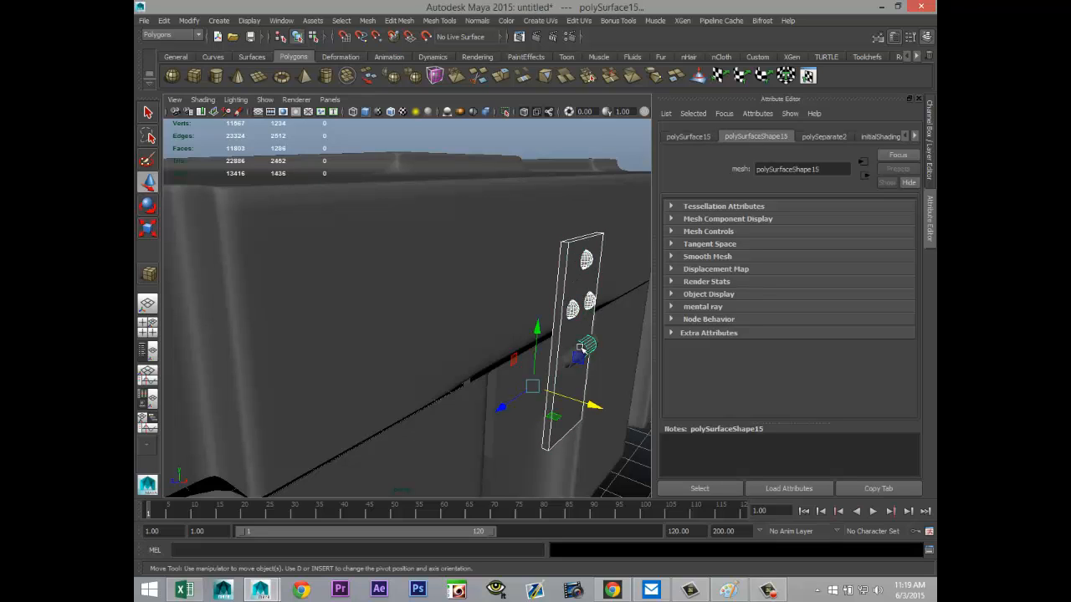
shift+click(574, 366)
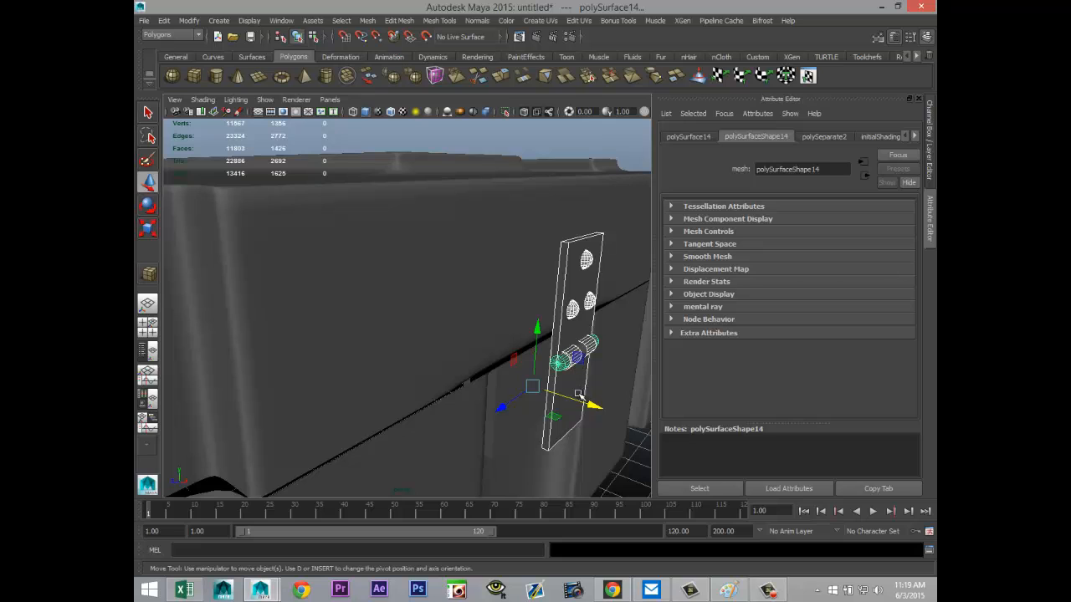
shift+click(587, 367)
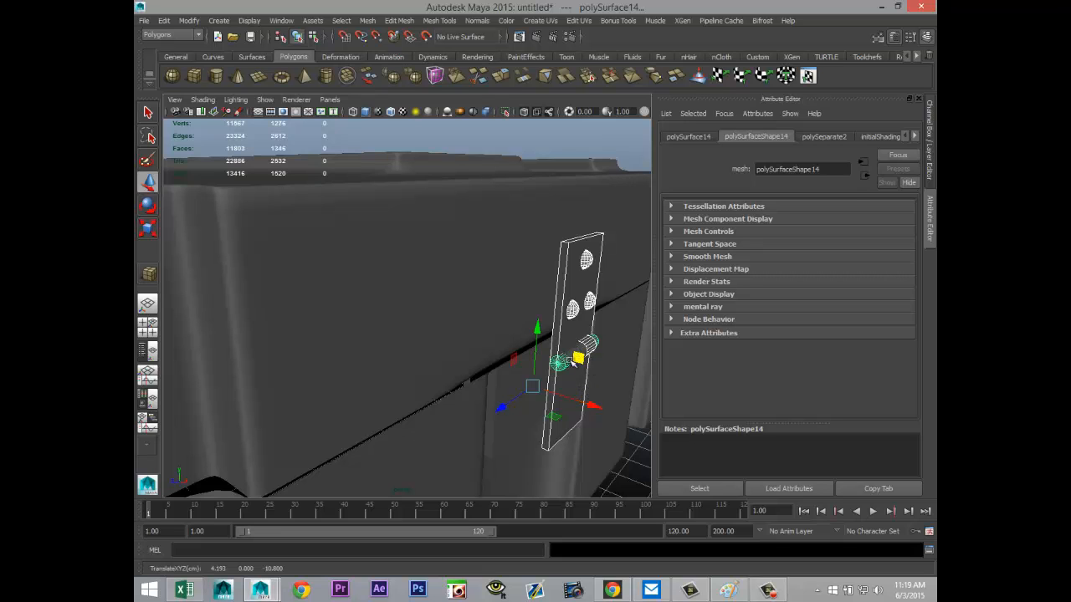
key(f)
scroll(473, 386, up, 5)
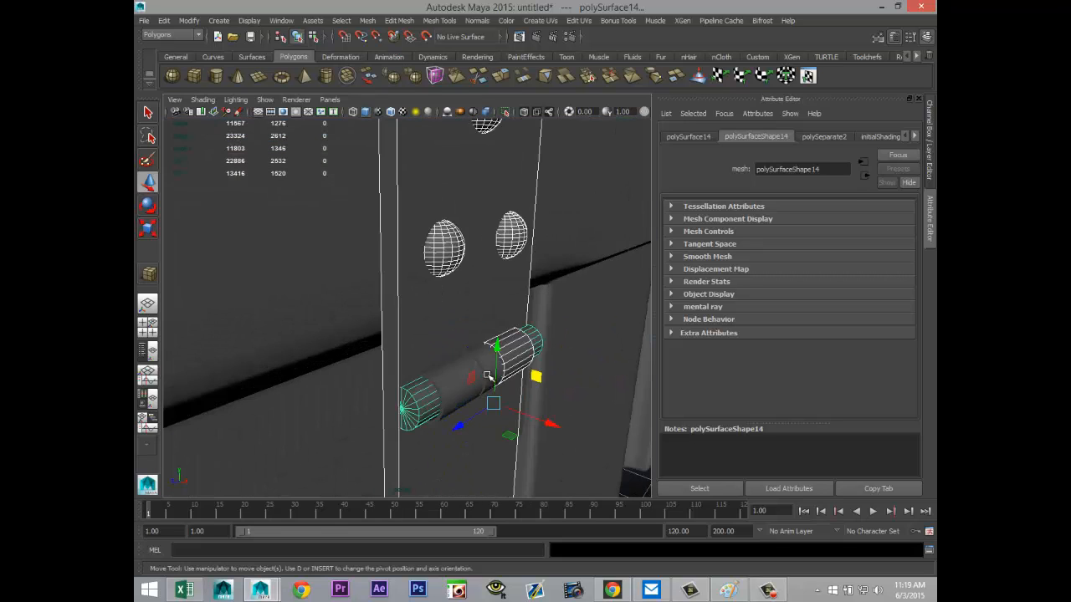
shift+click(483, 354)
shift+click(464, 370)
scroll(457, 396, down, 5)
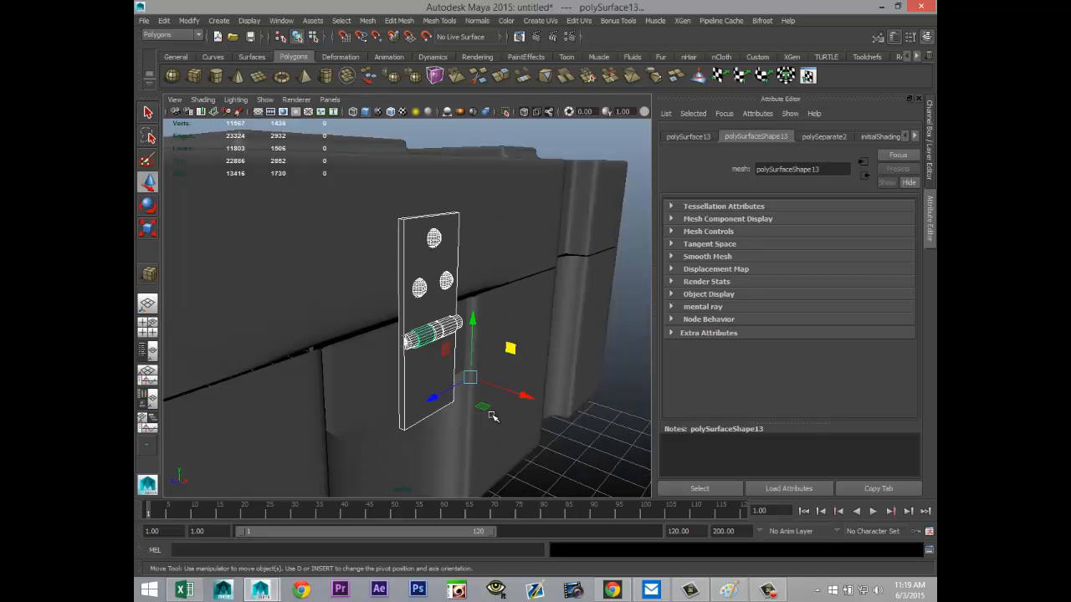
mouse_move(526, 393)
mouse_down()
mouse_move(512, 394)
mouse_move(518, 407)
mouse_move(520, 397)
mouse_up()
Step: Shorten the latch plate by raising its bottom vertices to just above the lower edge of the raised block in the recess
alt+drag(516, 439, 459, 420)
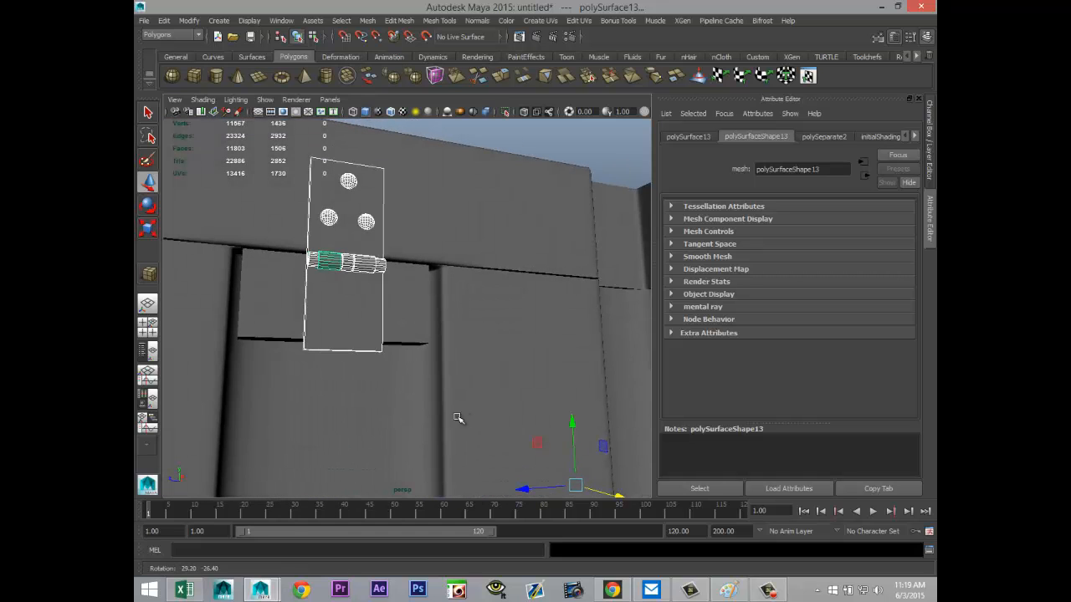
right_click(341, 350)
right_drag(341, 350, 296, 310)
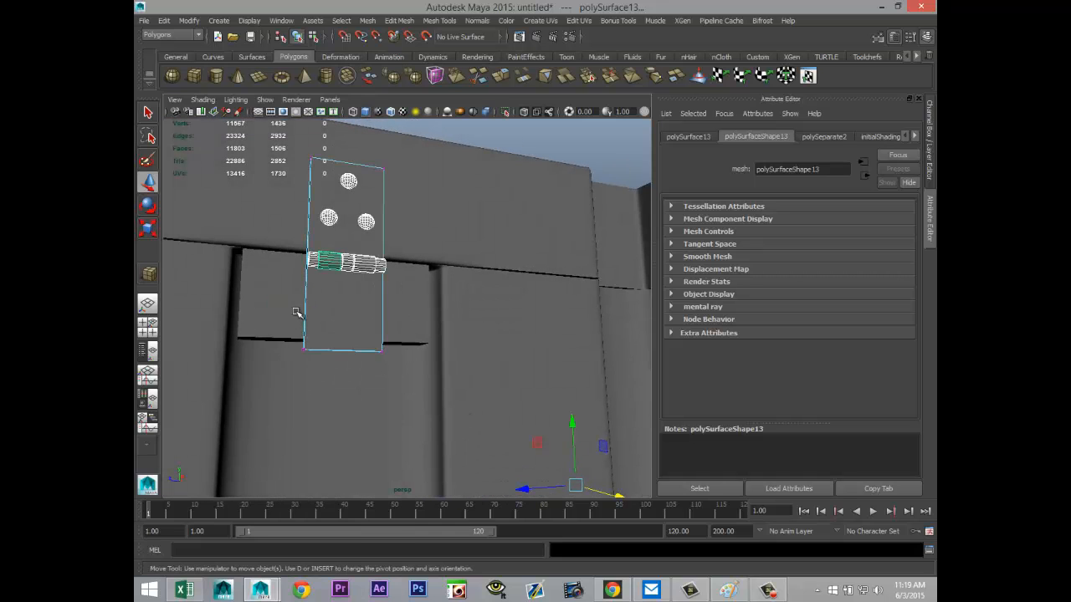
drag(272, 330, 383, 391)
drag(348, 298, 348, 273)
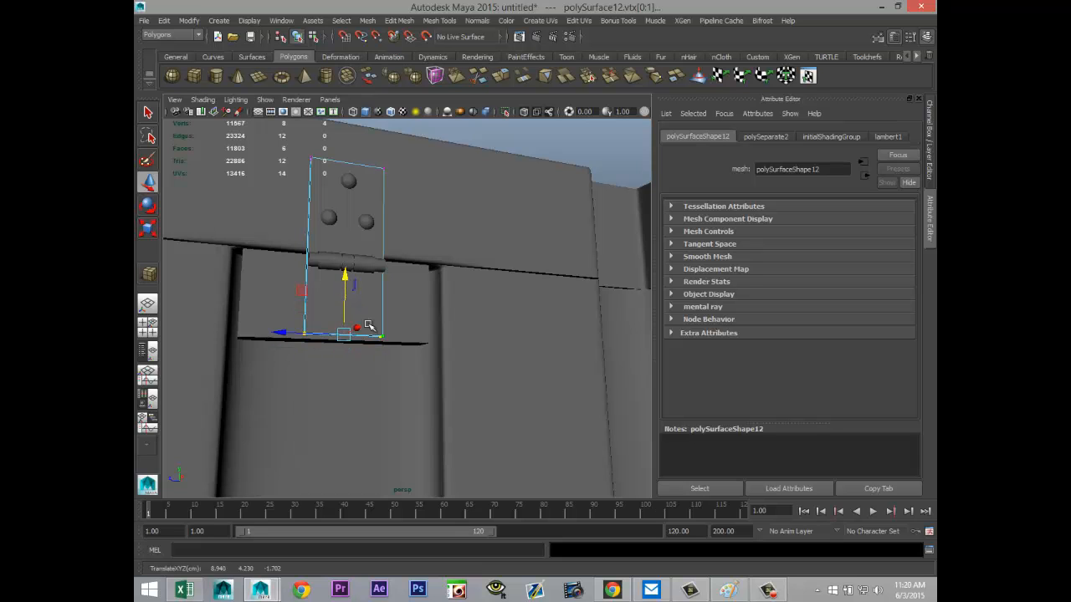
Step: Raise the plate, three rivets and all barrel pieces together so the barrel lines up with the lid seam
alt+drag(399, 382, 493, 440)
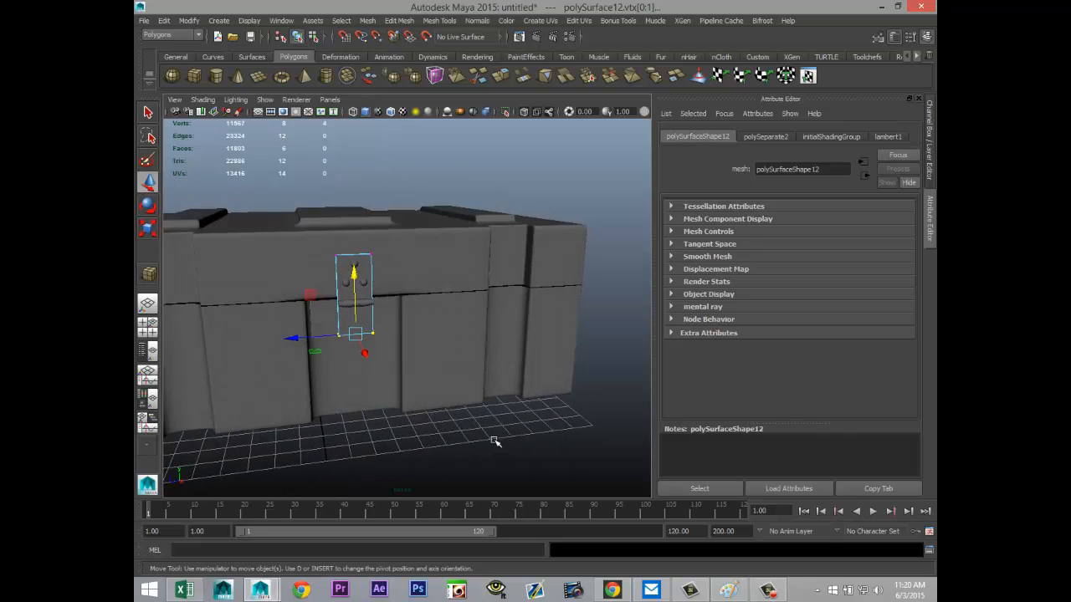
alt+middle_drag(498, 437, 570, 388)
scroll(545, 452, up, 5)
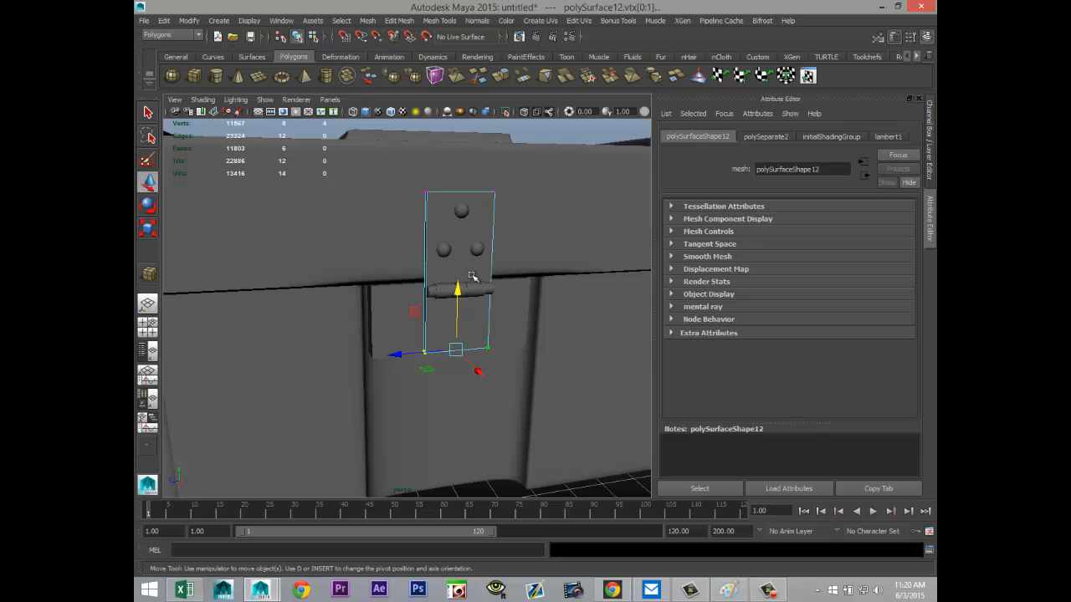
shift+click(461, 206)
right_drag(448, 208, 482, 195)
click(449, 206)
shift+click(462, 211)
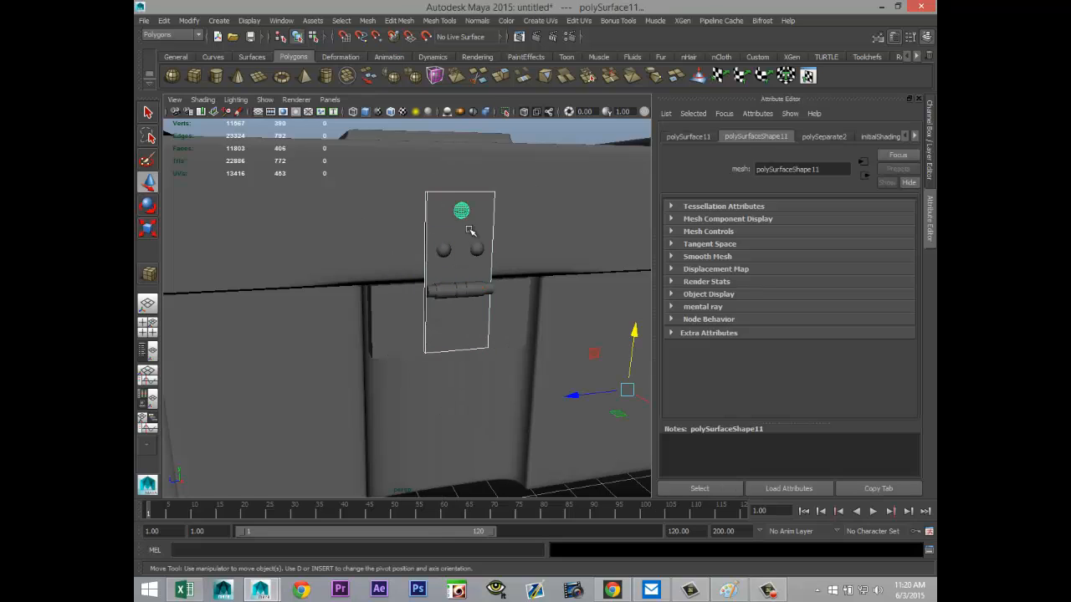
shift+click(474, 248)
shift+click(443, 249)
shift+click(490, 289)
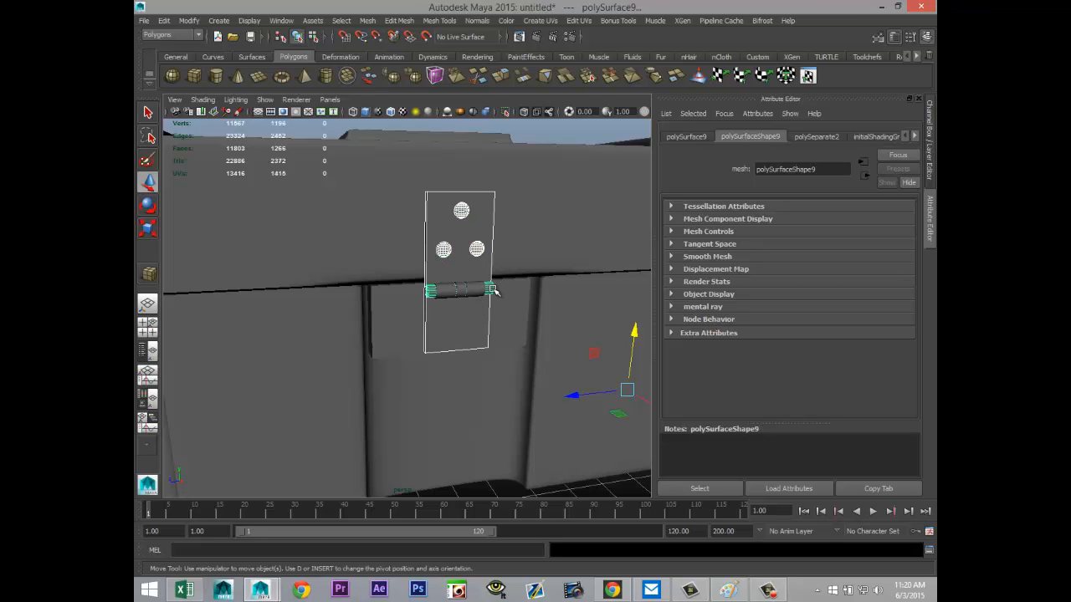
shift+click(474, 289)
shift+click(451, 293)
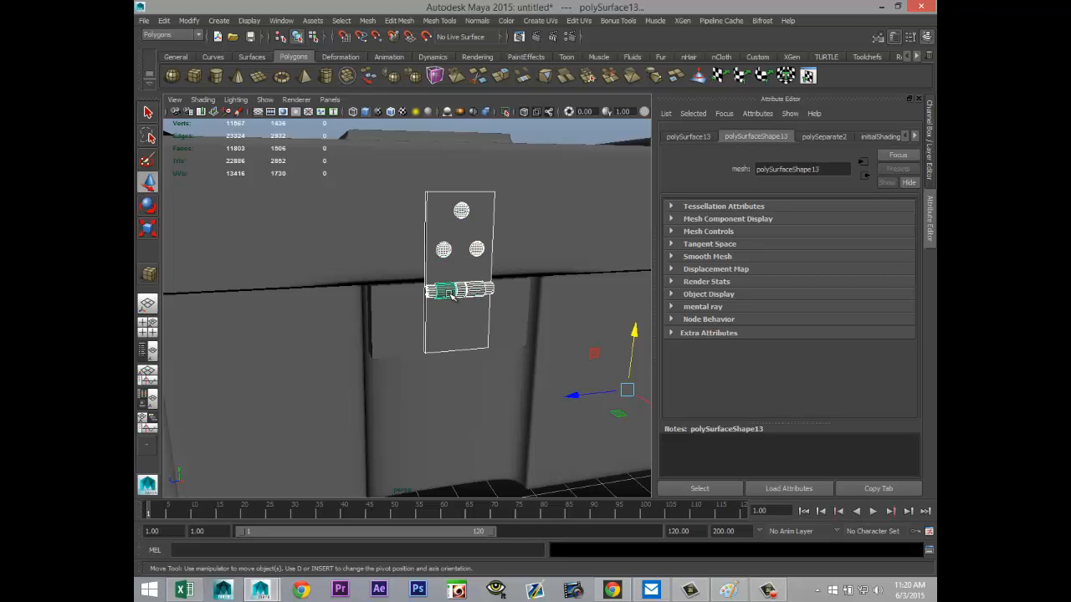
drag(634, 332, 635, 334)
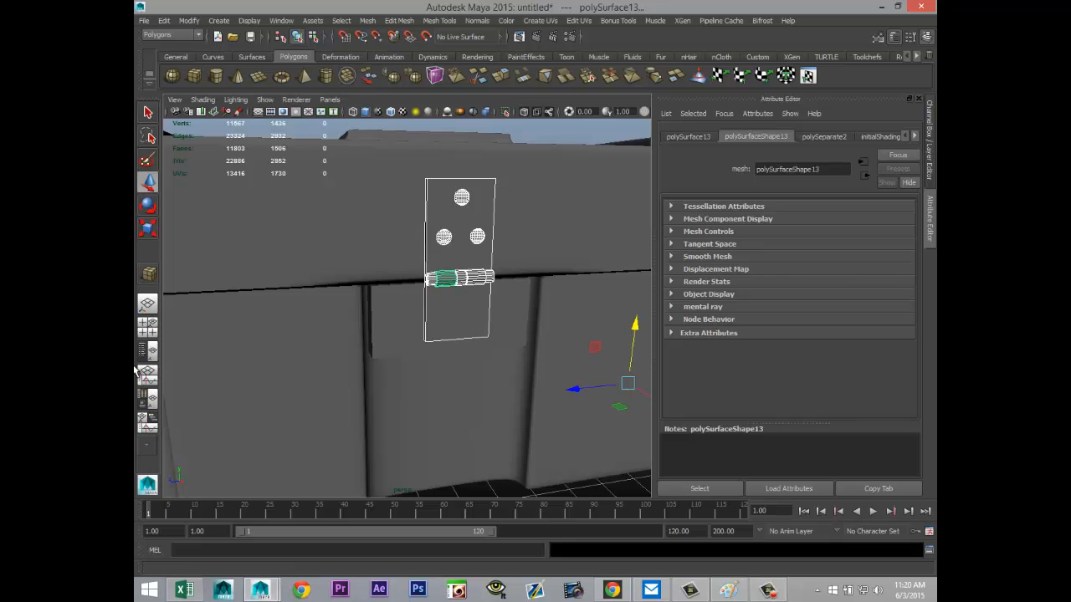
Step: Center the pivots of the selected latch parts and lower the whole latch slightly so its barrel sits on the lid seam
click(147, 326)
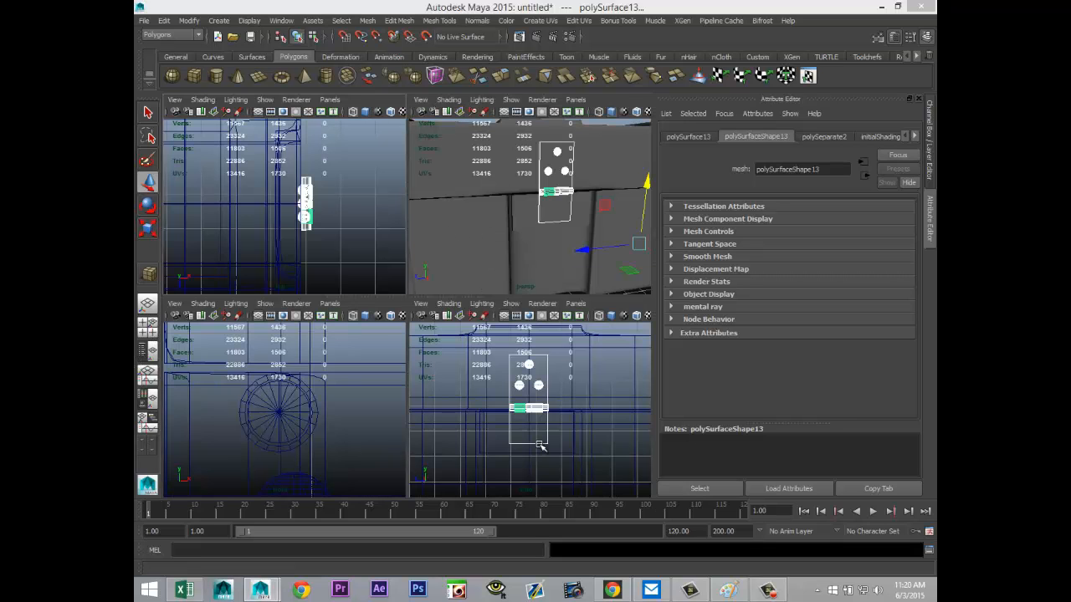
key(space)
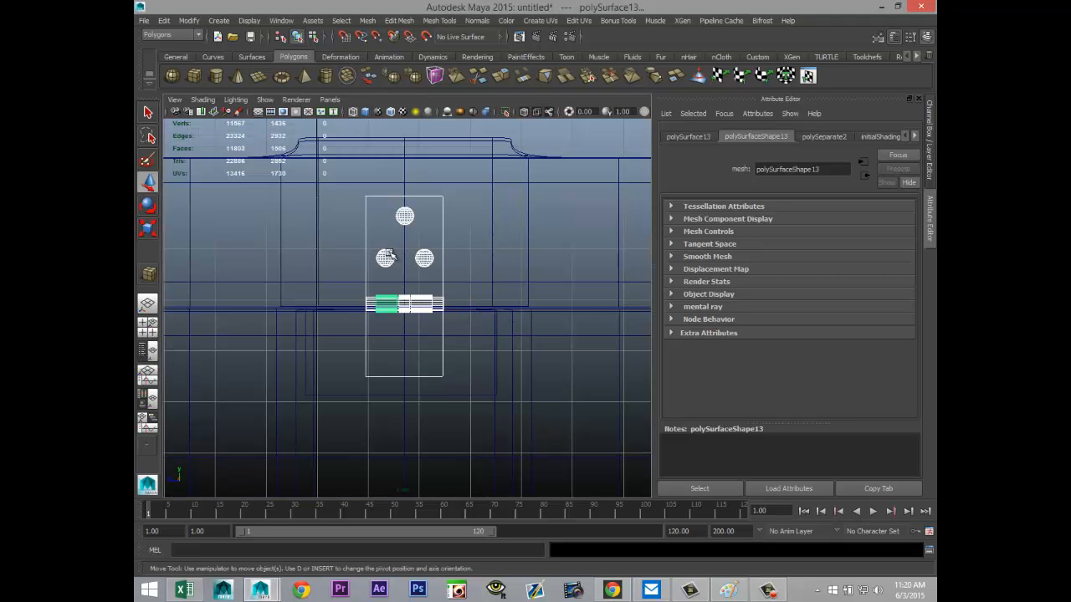
click(189, 21)
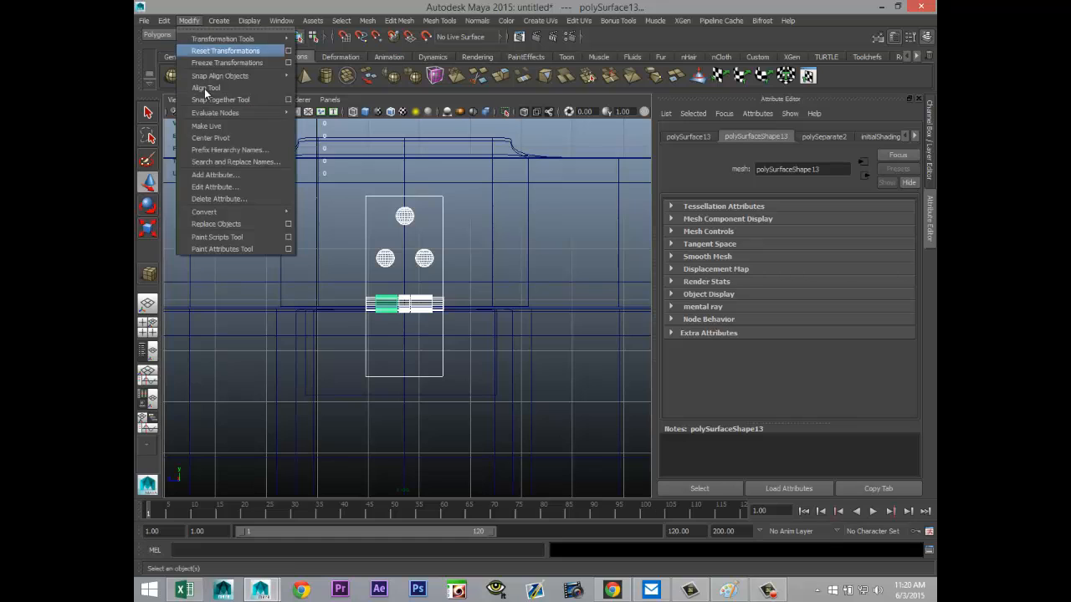
click(223, 139)
drag(386, 246, 390, 252)
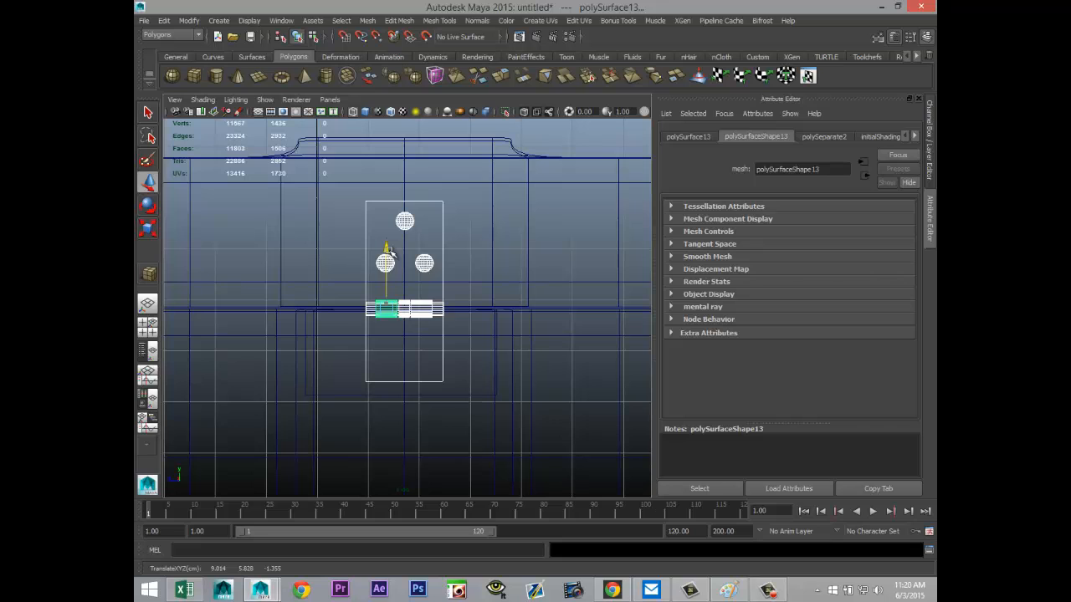
Step: Create a polygon torus of about radius 16 on the ground beside the crate and scale it uniformly down to about 0.039
key(space)
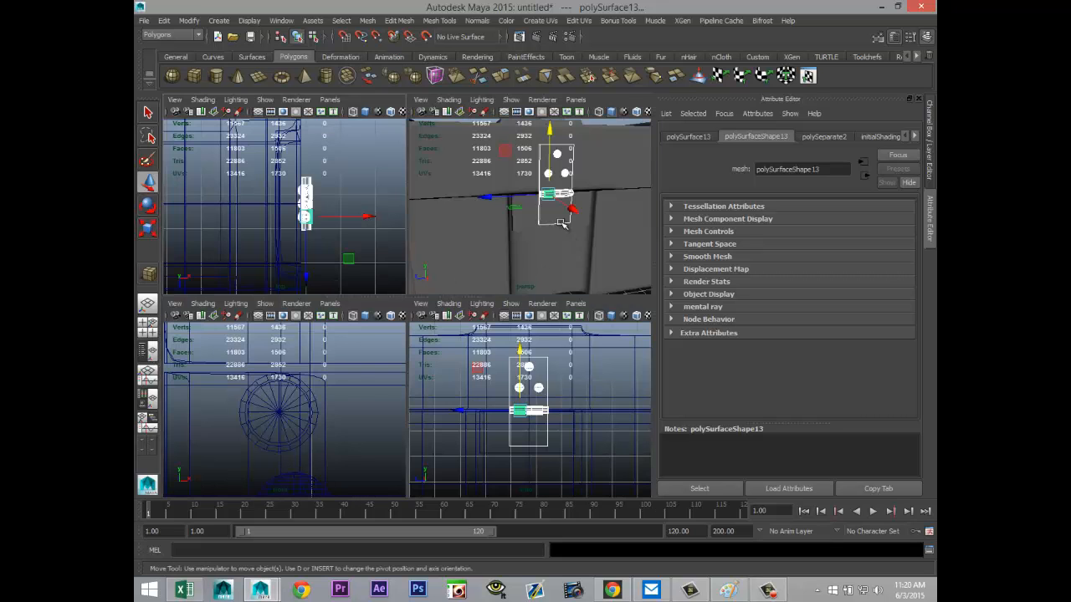
key(space)
alt+drag(547, 299, 402, 293)
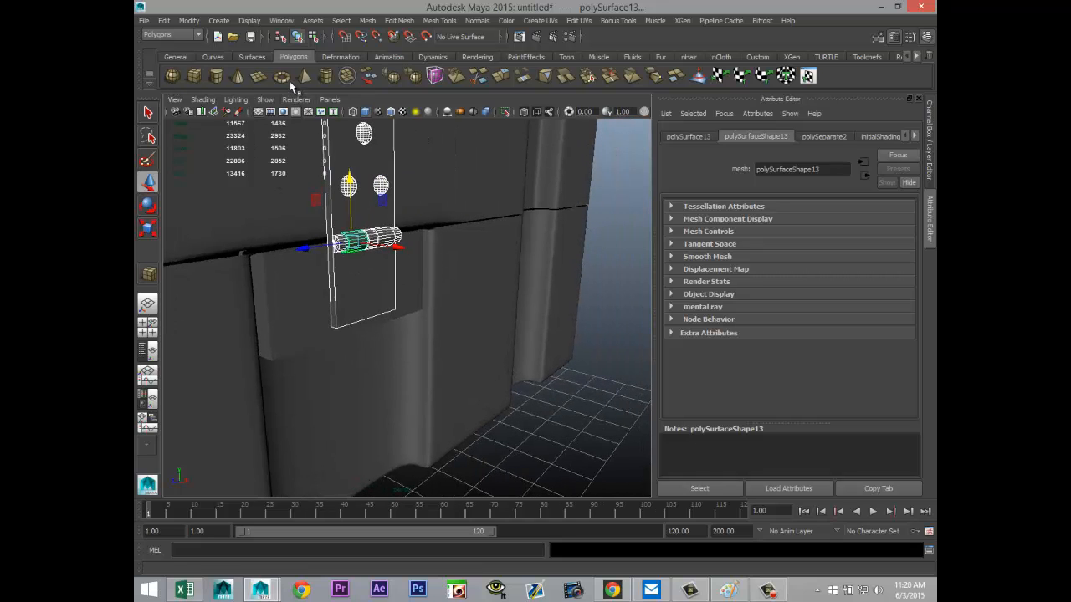
click(282, 77)
key(a)
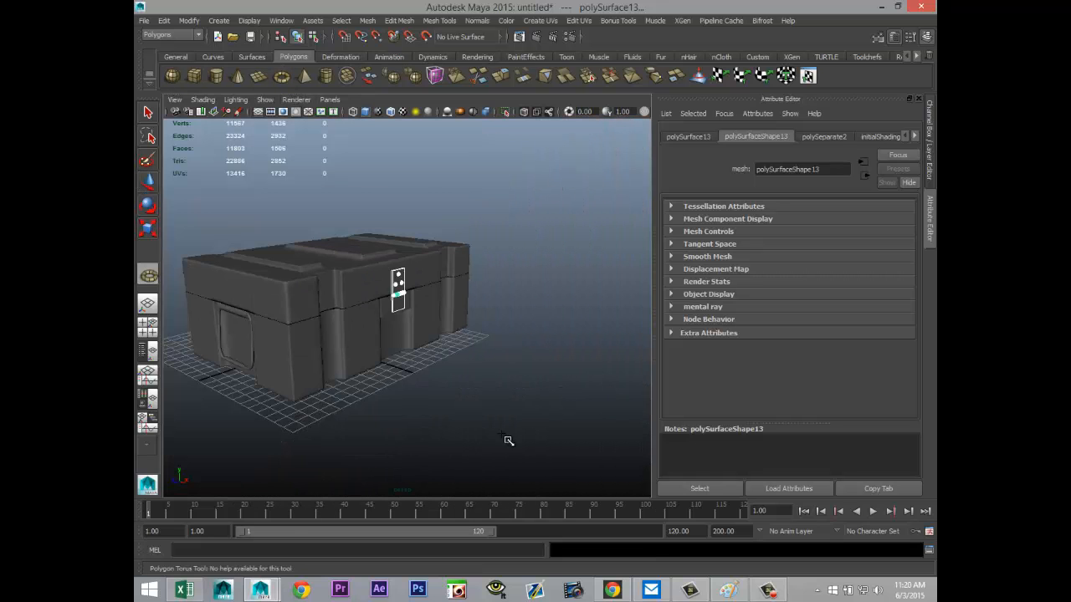
drag(507, 440, 806, 460)
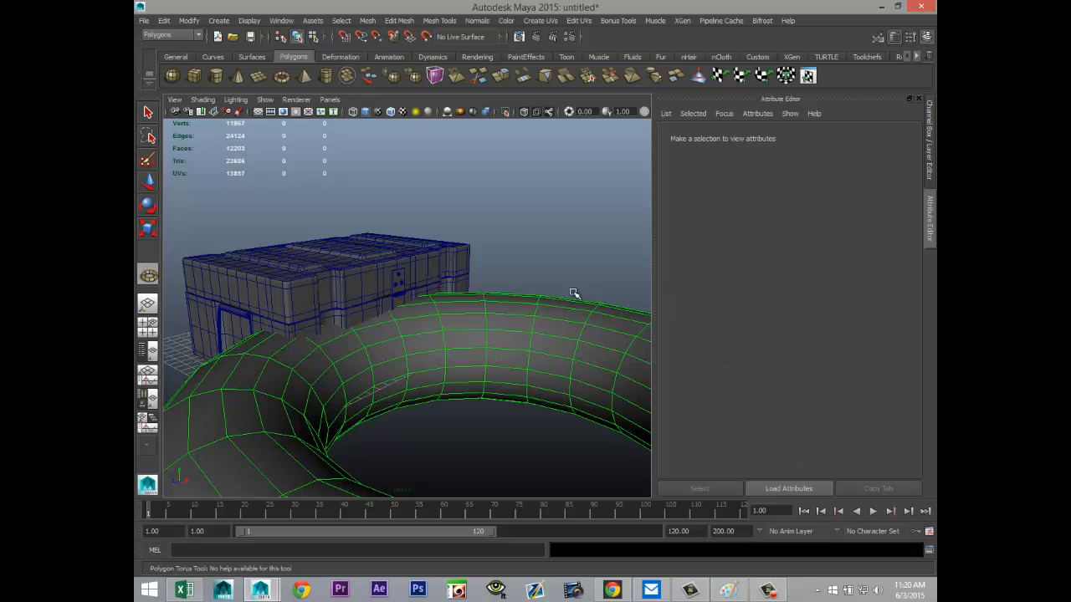
key(r)
drag(502, 438, 321, 410)
drag(502, 436, 314, 423)
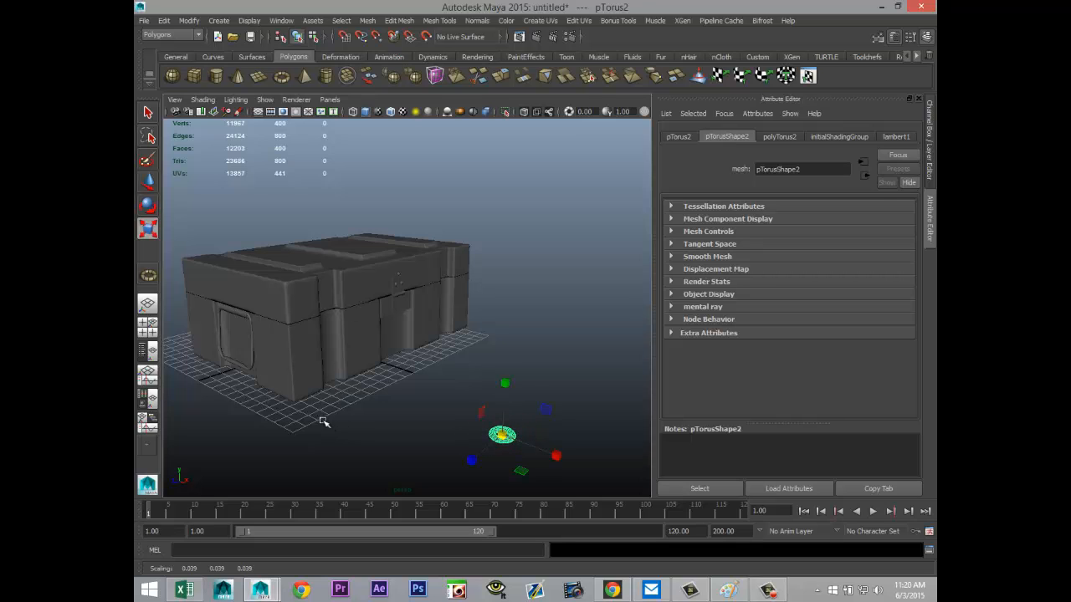
Step: Set the torus's axis and height subdivisions to 40 each
click(147, 327)
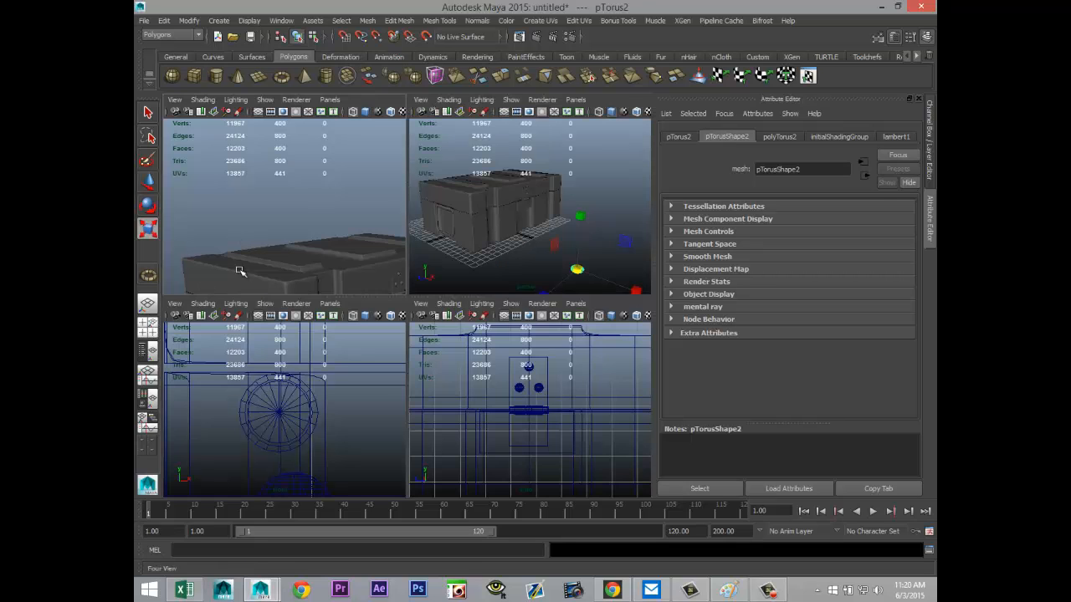
key(f)
key(space)
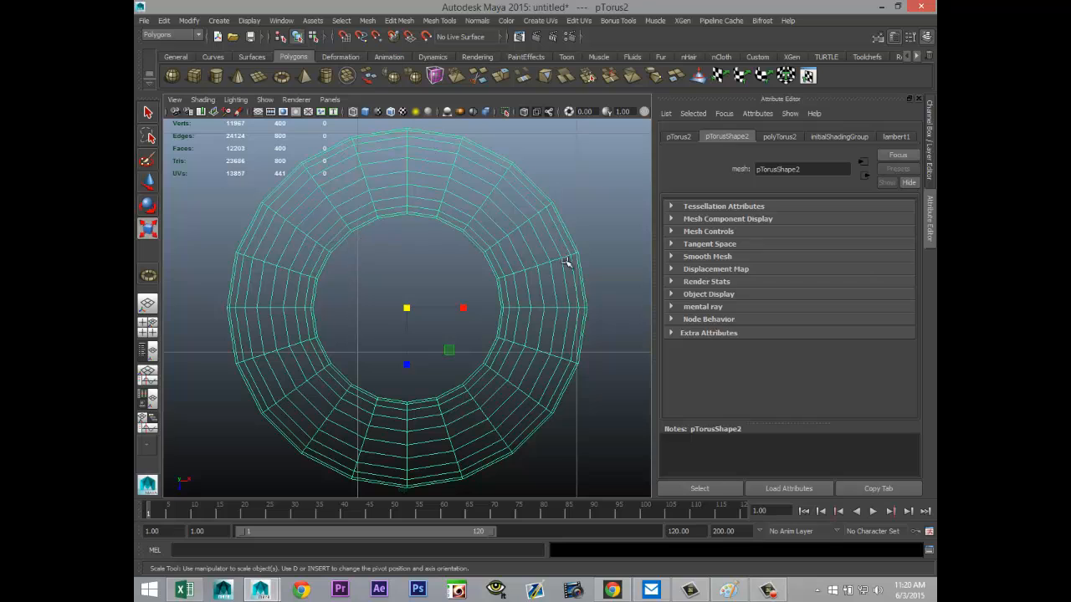
click(776, 137)
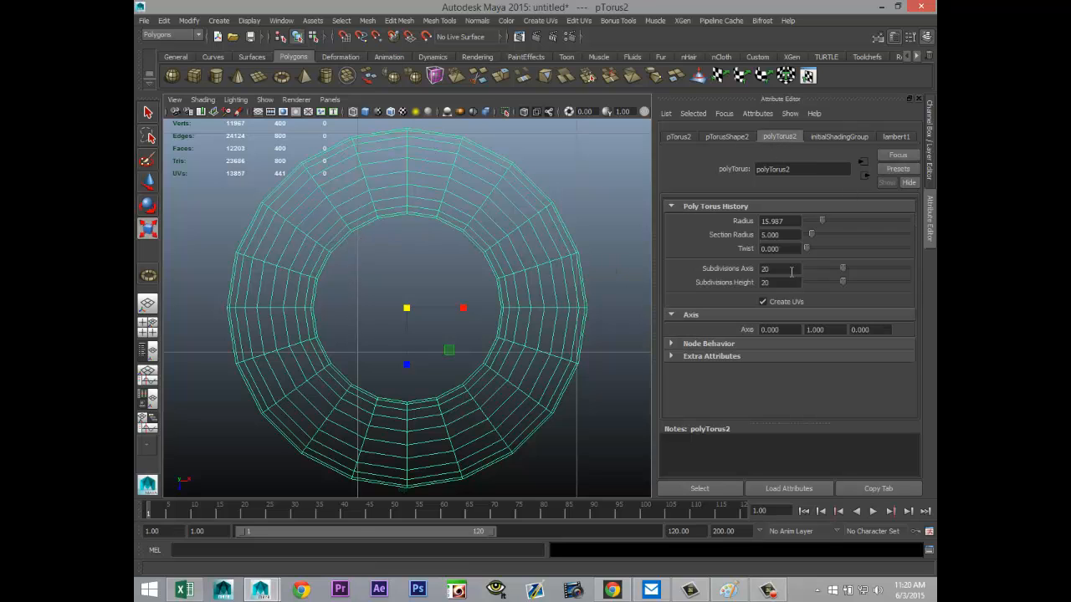
drag(791, 271, 693, 269)
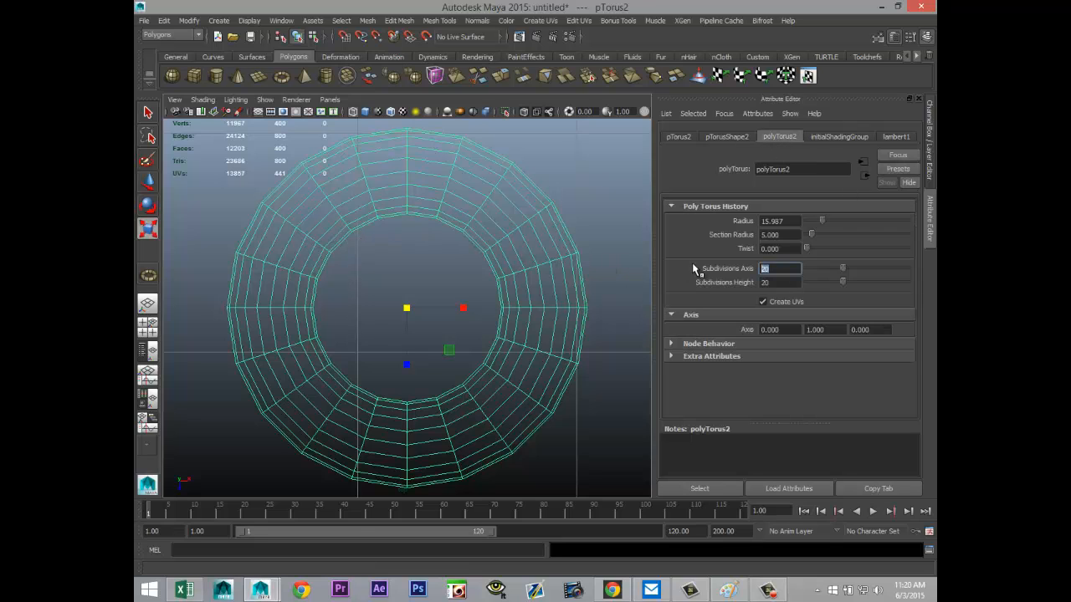
drag(786, 283, 727, 281)
text(40)
click(778, 270)
scroll(409, 327, down, 10)
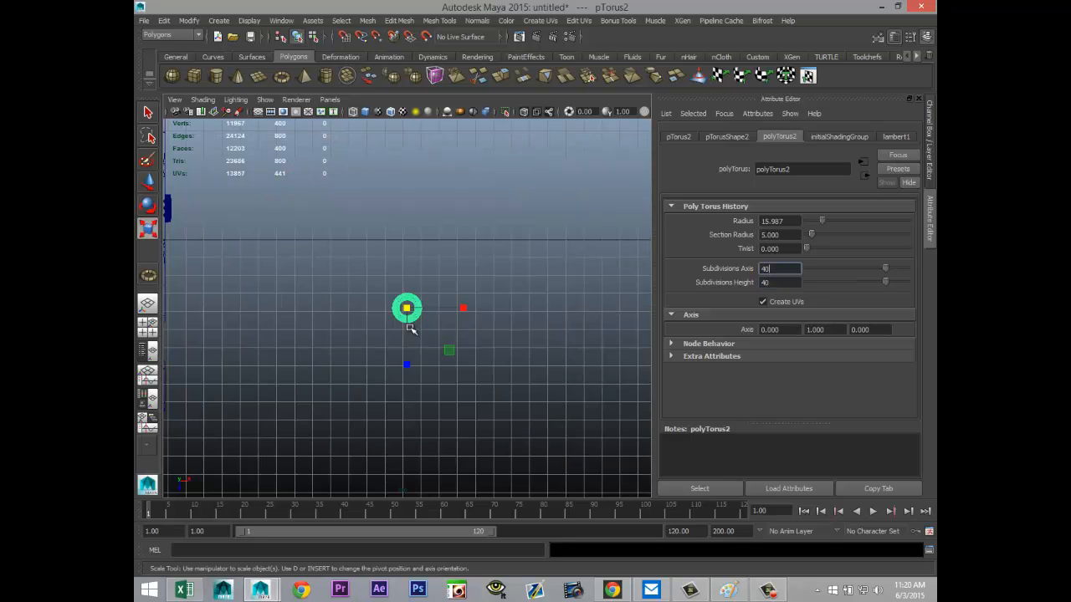
scroll(410, 328, down, 4)
scroll(410, 325, up, 11)
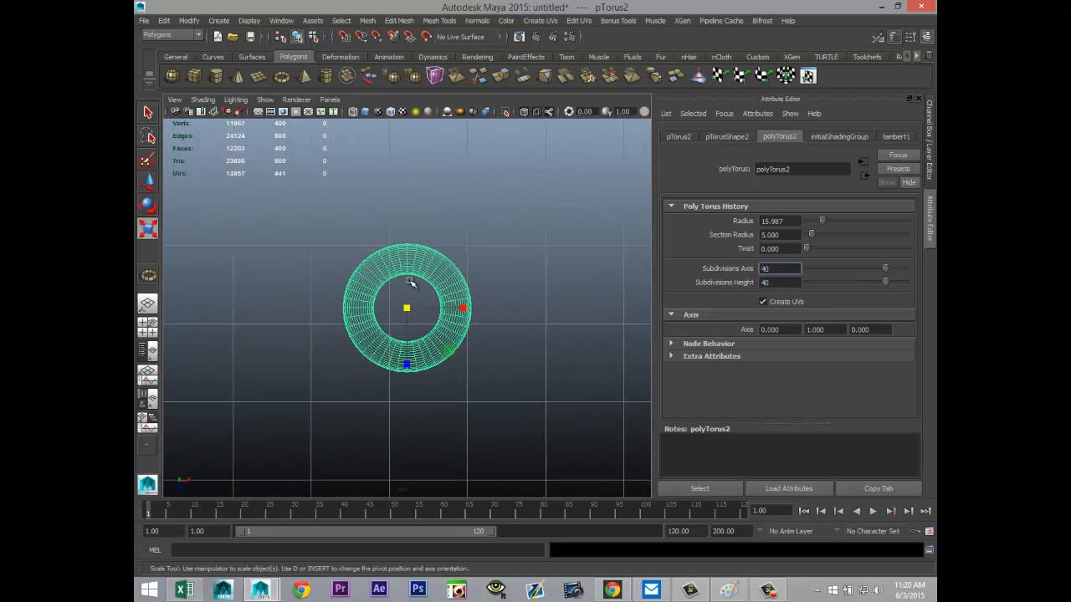
Step: Delete the torus faces on the side nearest the crate, leaving a half ring
right_drag(397, 255, 388, 281)
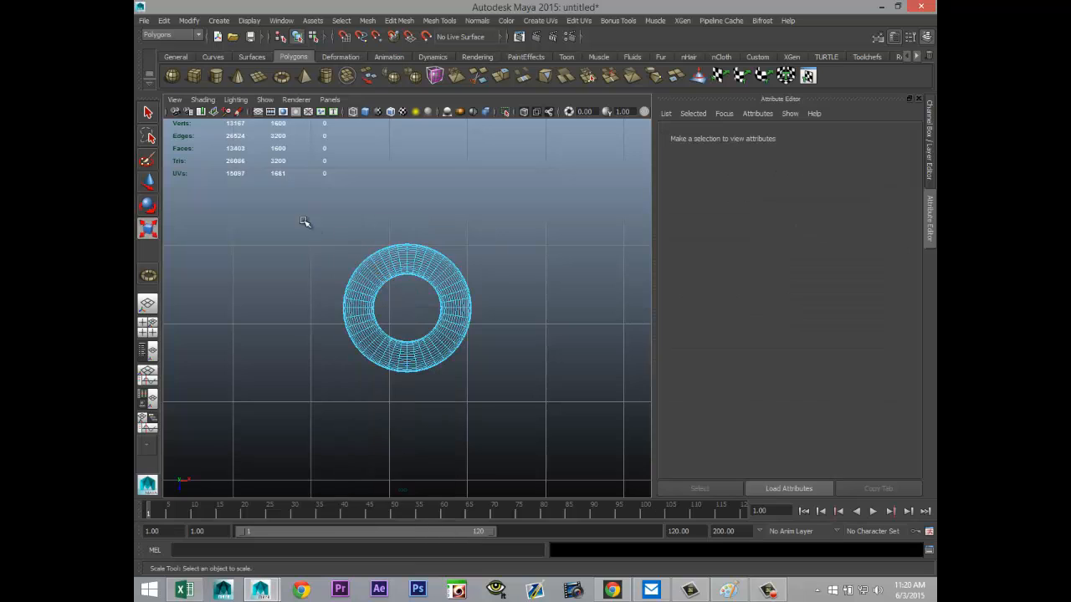
drag(304, 222, 402, 450)
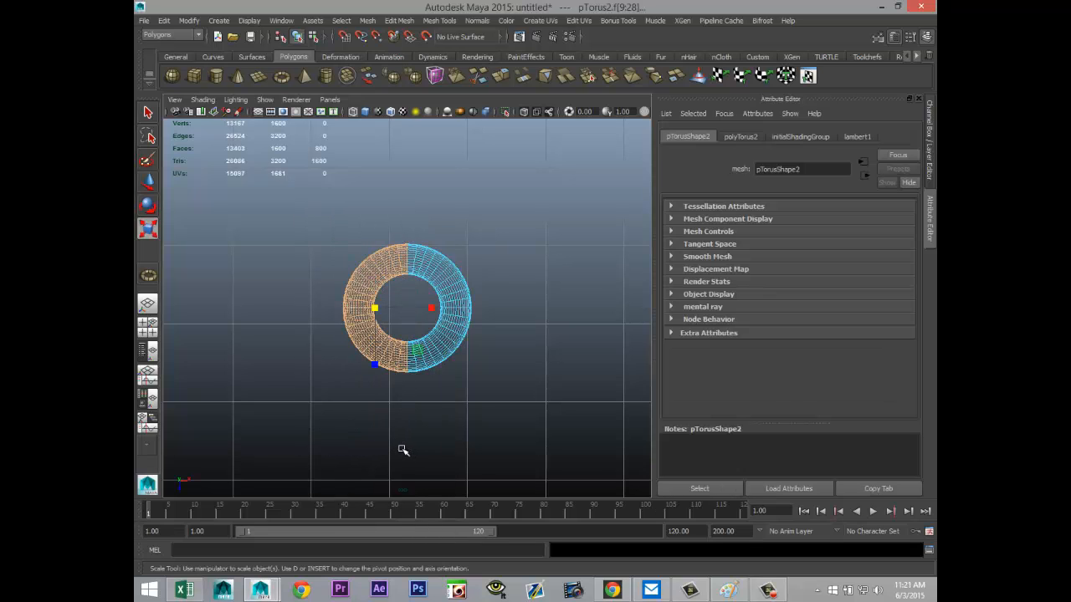
key(Delete)
right_drag(461, 307, 482, 295)
Step: Move the half torus to the crate's latch side at about X 9.080, Z -2.332 and raise it to about Y 4.397
scroll(407, 406, down, 5)
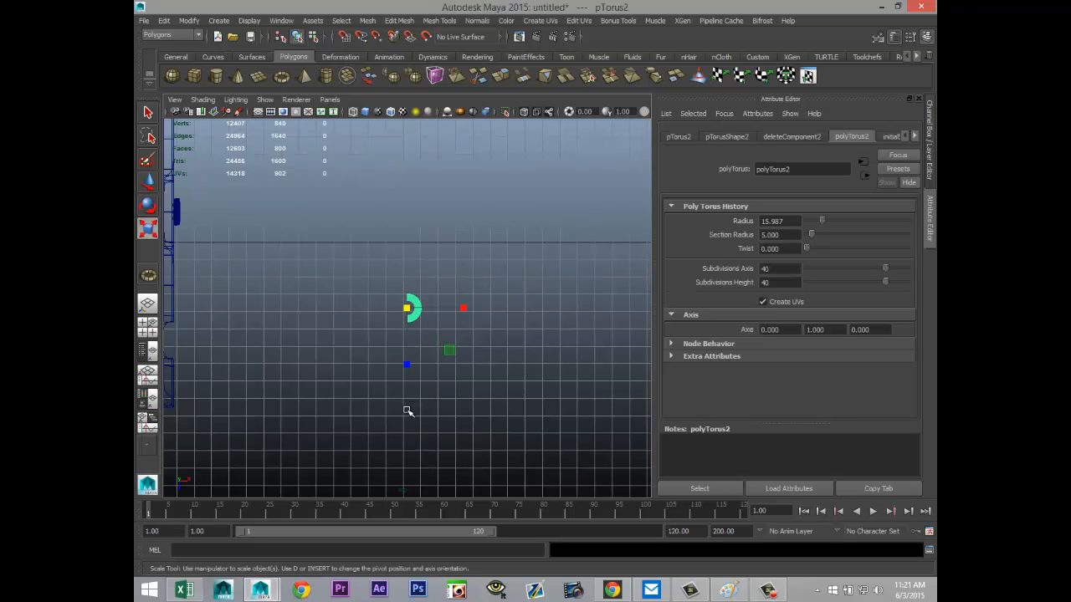
key(w)
drag(464, 309, 241, 309)
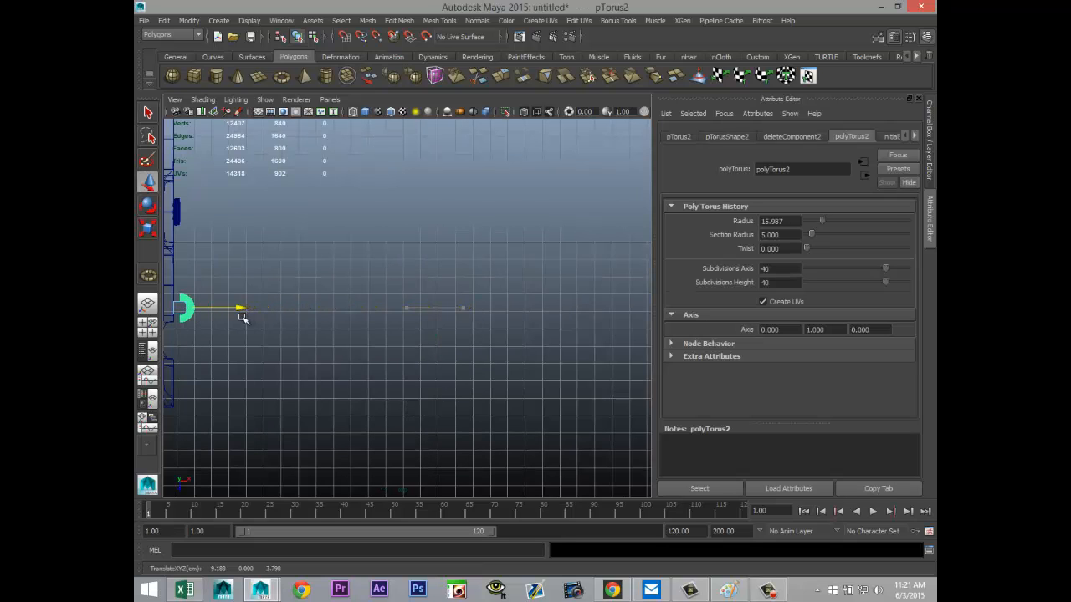
click(147, 327)
key(space)
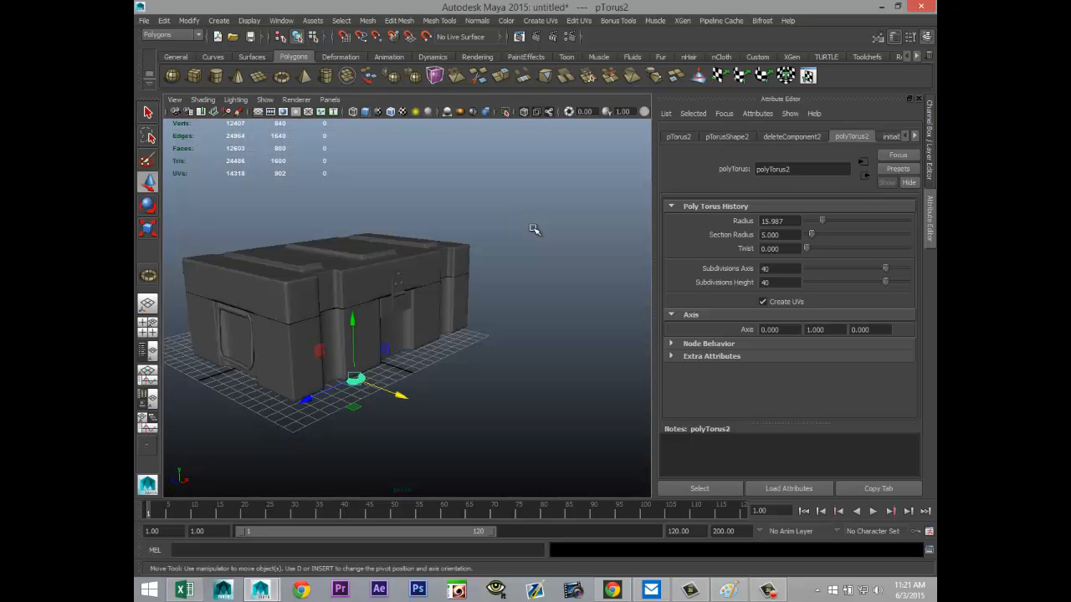
drag(308, 398, 378, 379)
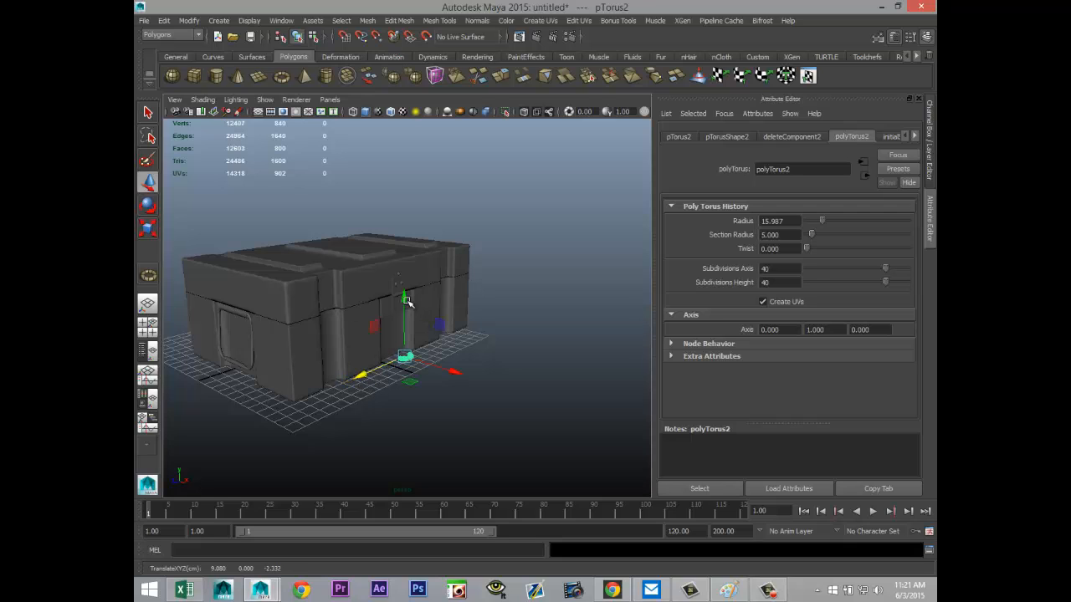
drag(406, 301, 371, 351)
Step: Stand the half torus upright by setting its X rotation to 90 degrees
key(e)
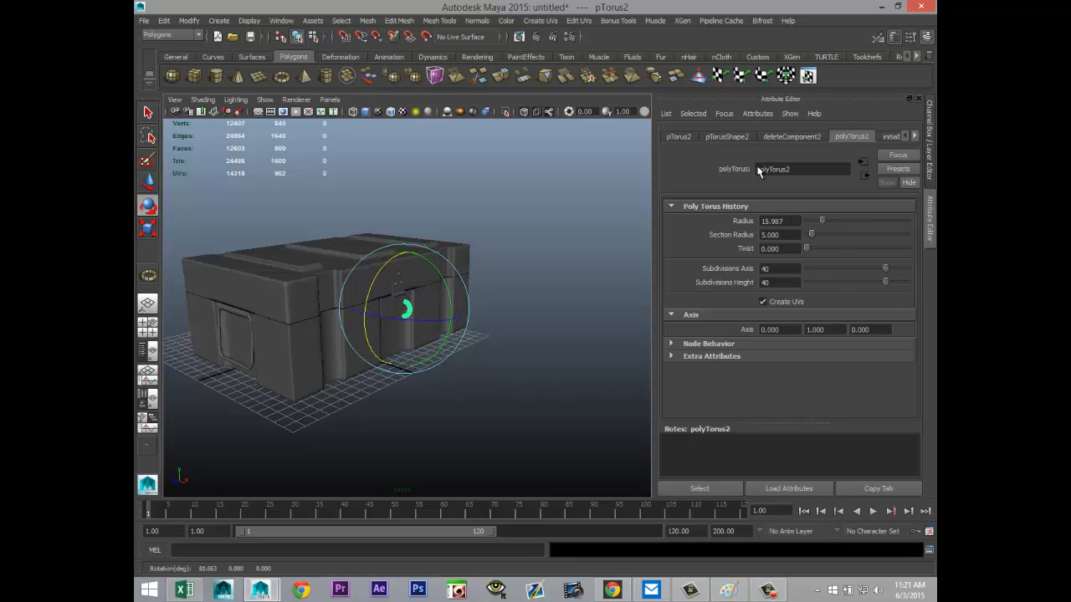
click(671, 138)
click(786, 235)
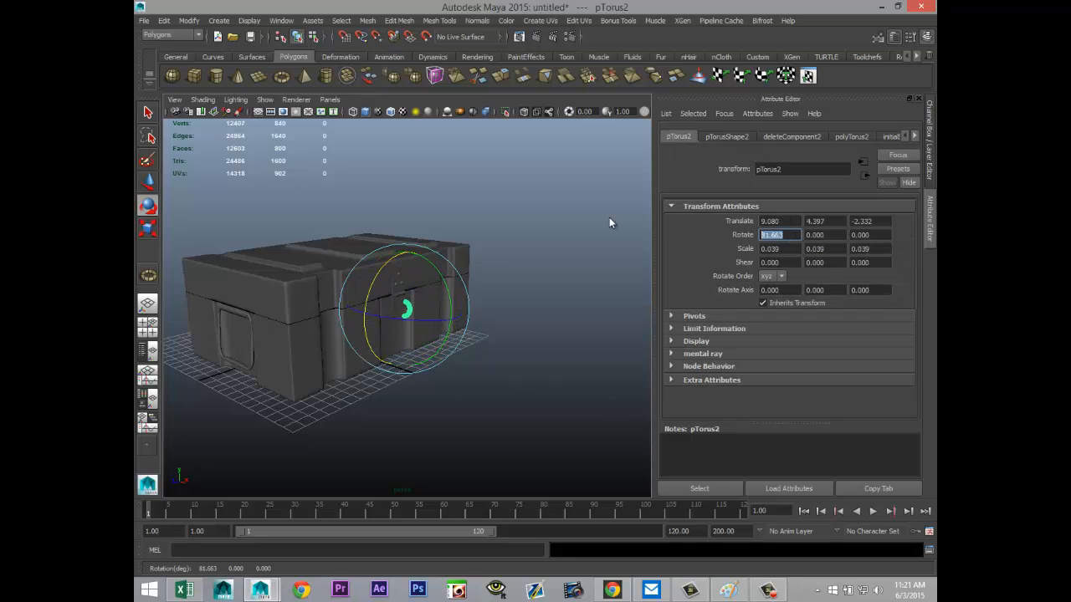
text(90)
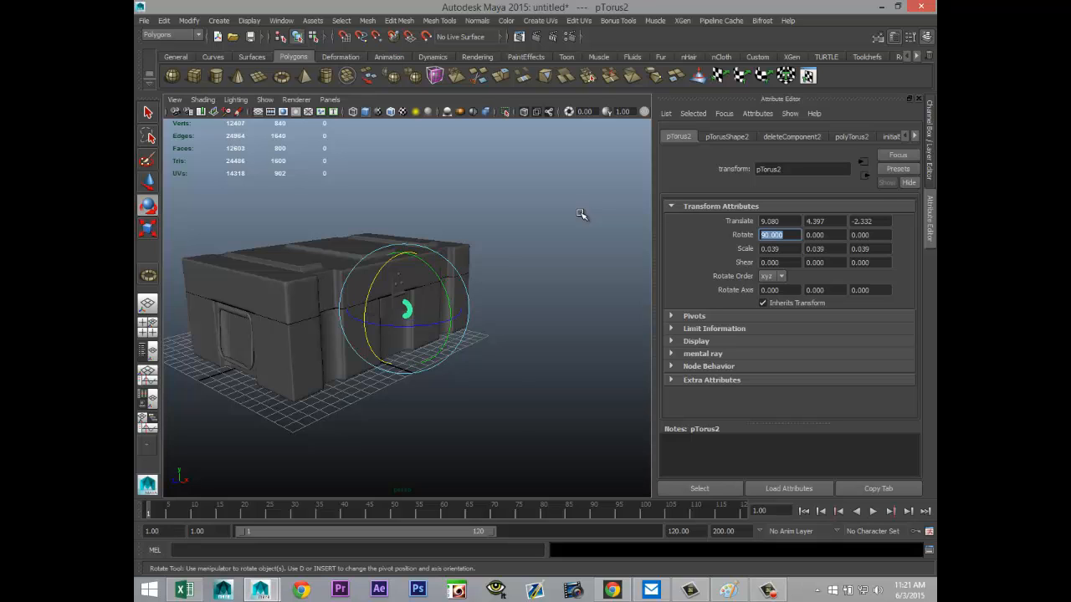
Step: Scale the half torus uniformly to about 0.016 and move it to the lower latch plate, at about X 8.750, Y 4.900
click(456, 352)
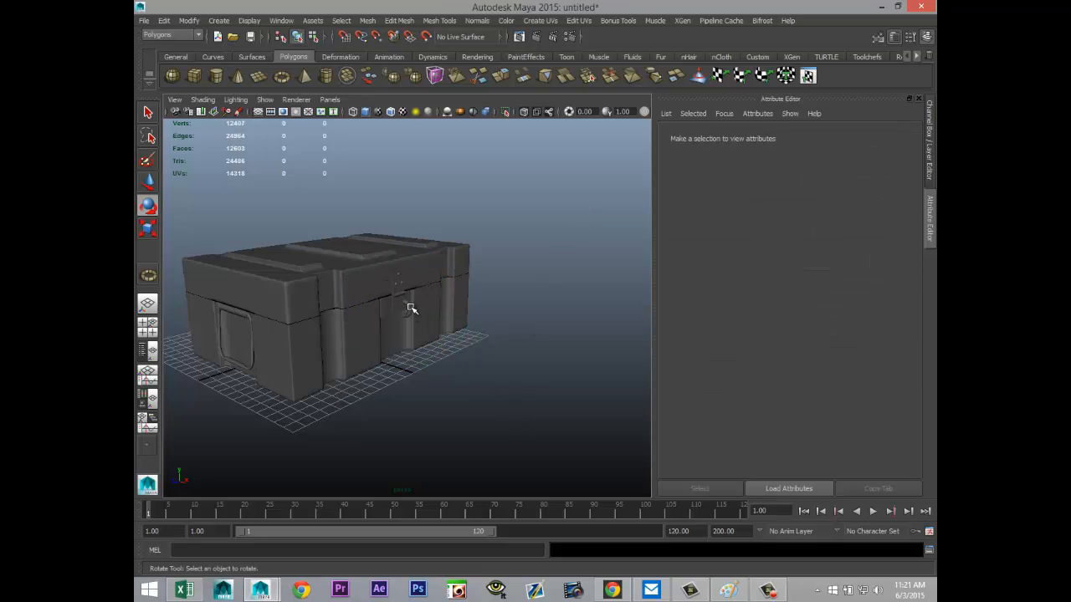
click(410, 308)
key(f)
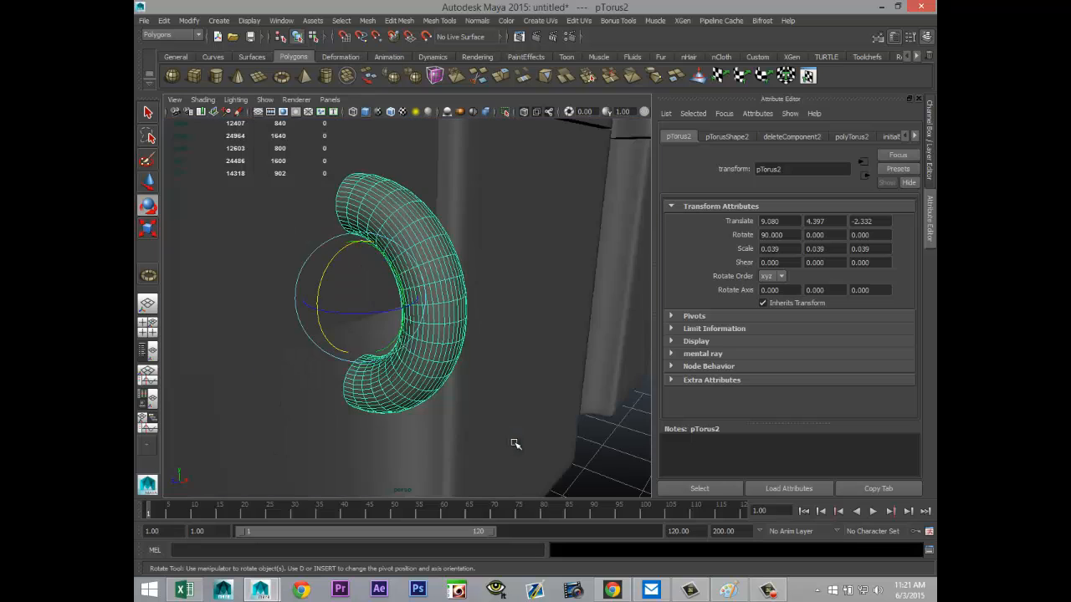
scroll(516, 446, down, 5)
alt+middle_drag(516, 444, 598, 441)
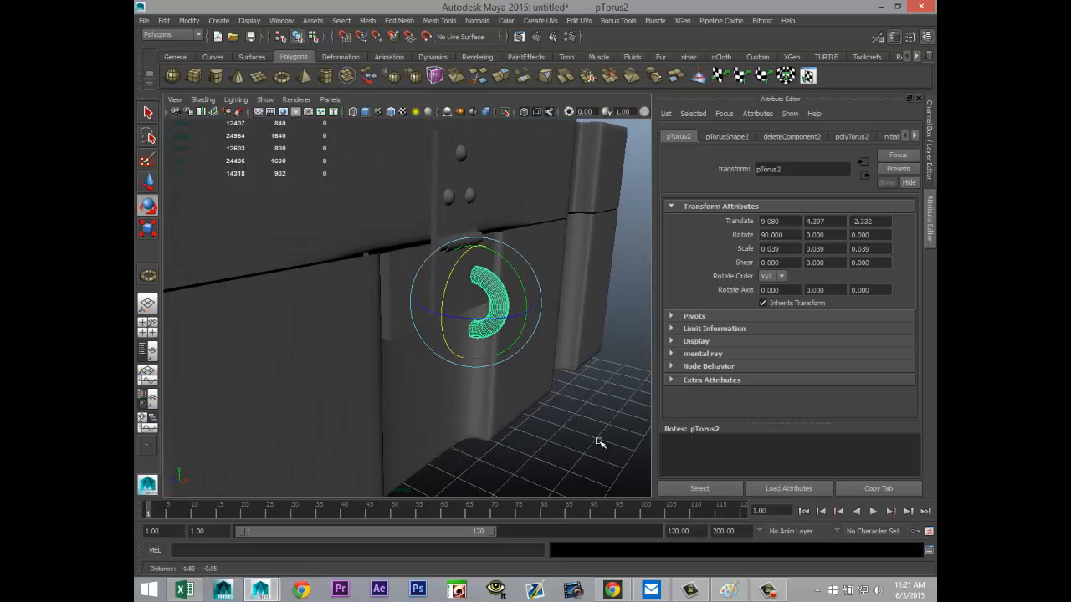
scroll(595, 445, up, 2)
key(r)
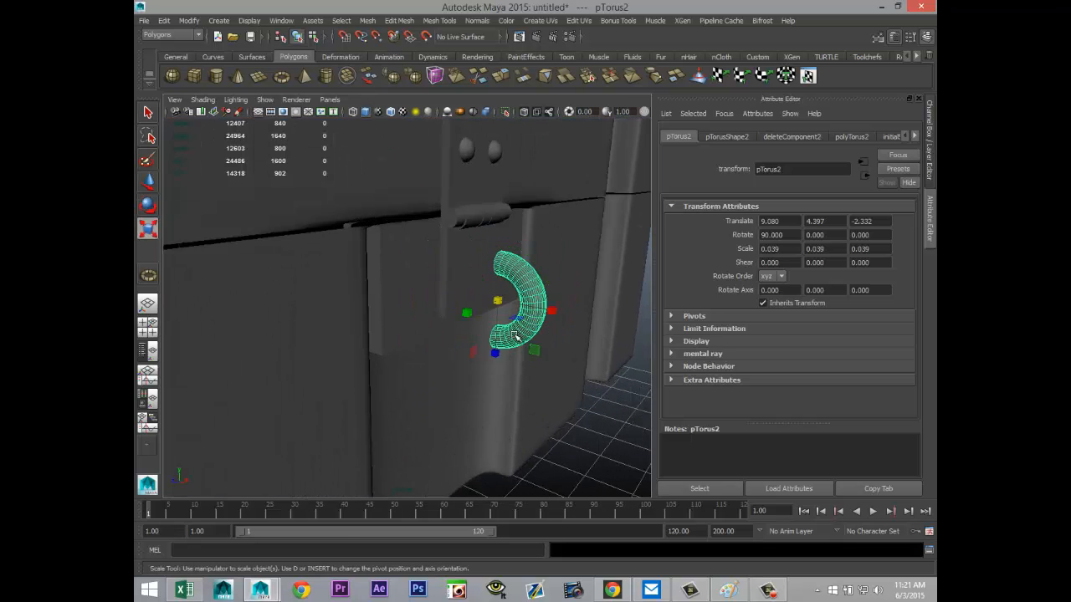
drag(499, 301, 456, 295)
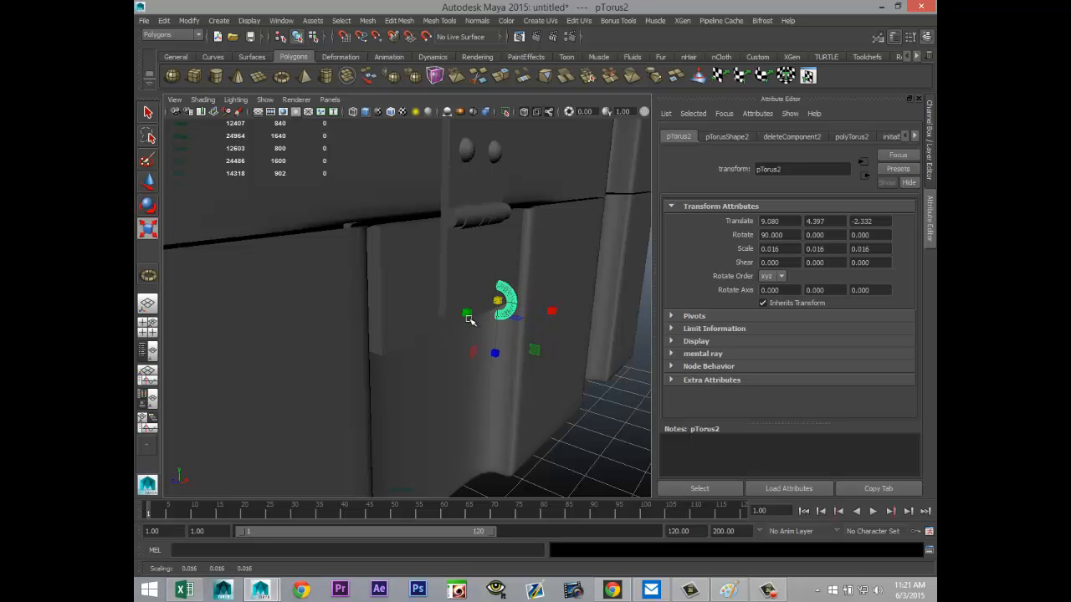
key(w)
drag(557, 312, 533, 312)
drag(484, 243, 470, 216)
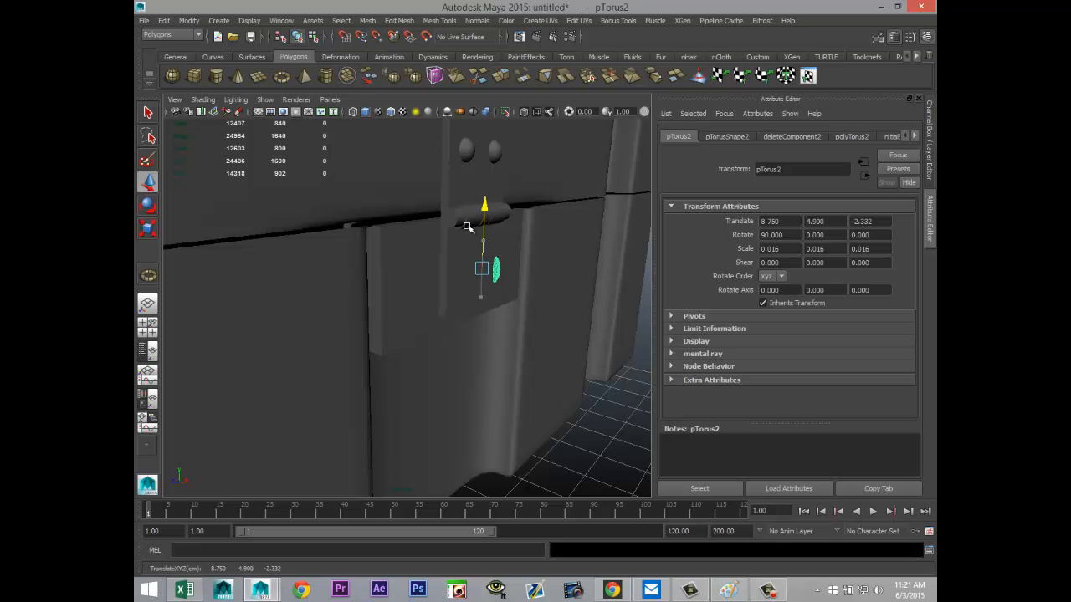
Step: Center the half torus below the barrel at about Z -1.717, scale it to about 0.025 and raise it to about Y 5.048
click(149, 331)
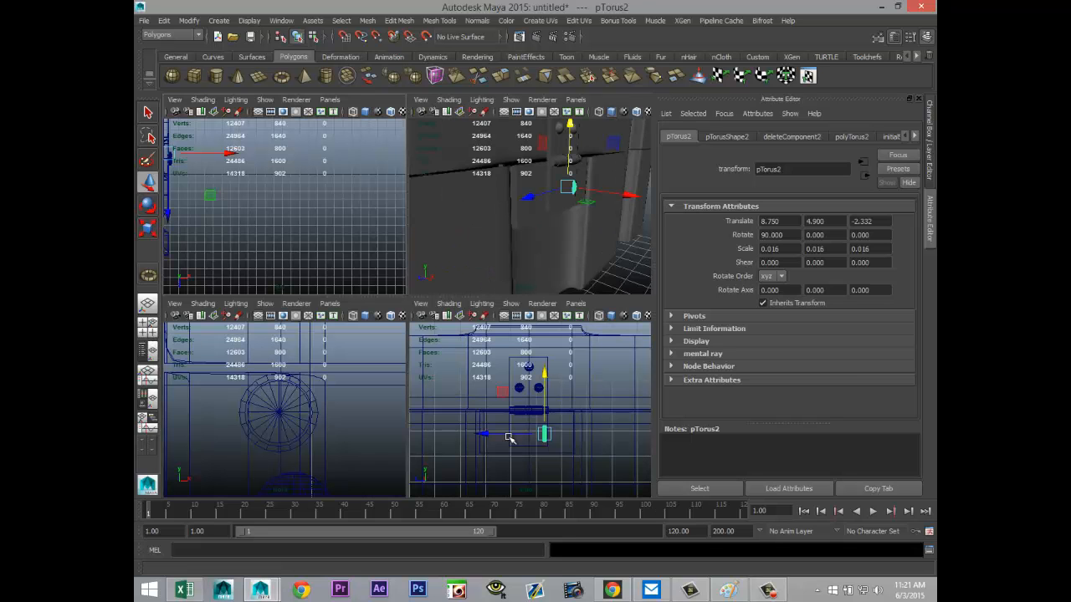
key(space)
drag(374, 358, 421, 360)
key(r)
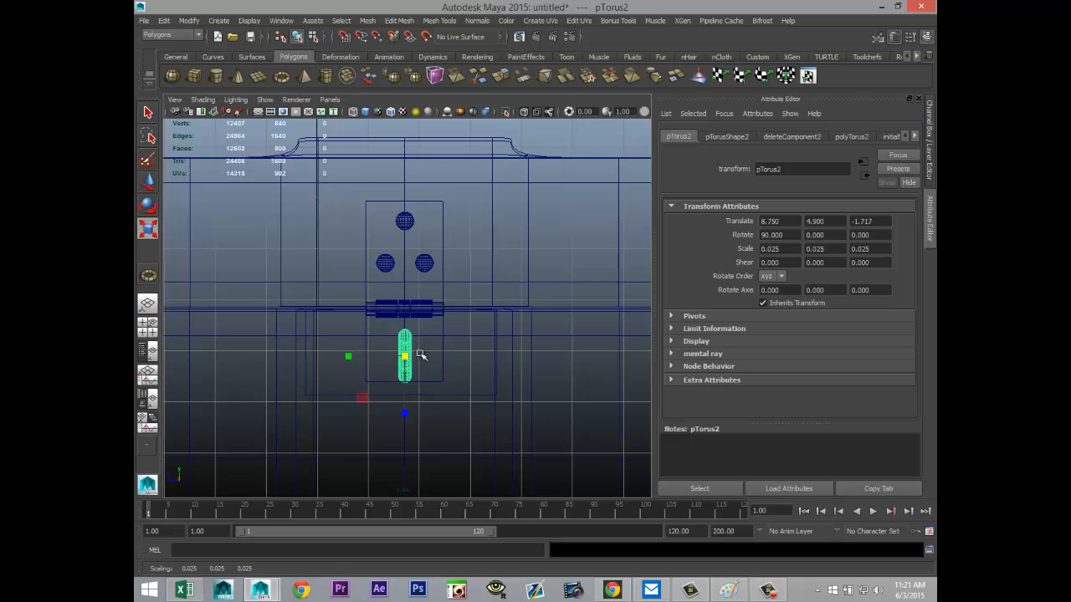
key(w)
drag(407, 306, 409, 296)
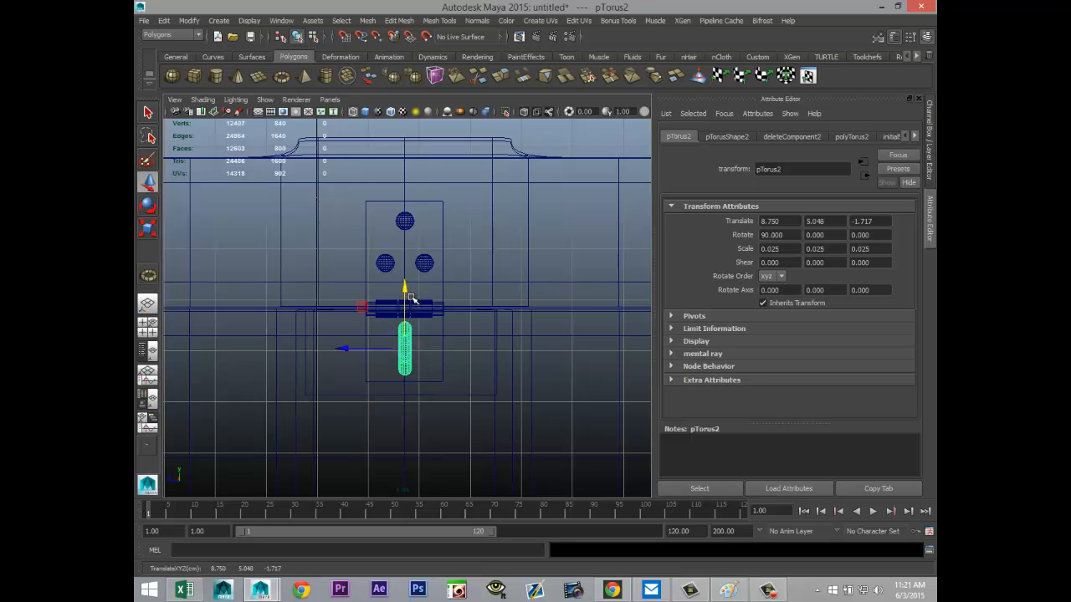
Step: Move the half torus outward to about X 8.990 so it protrudes from the latch plate, and inspect its fit
click(149, 331)
key(space)
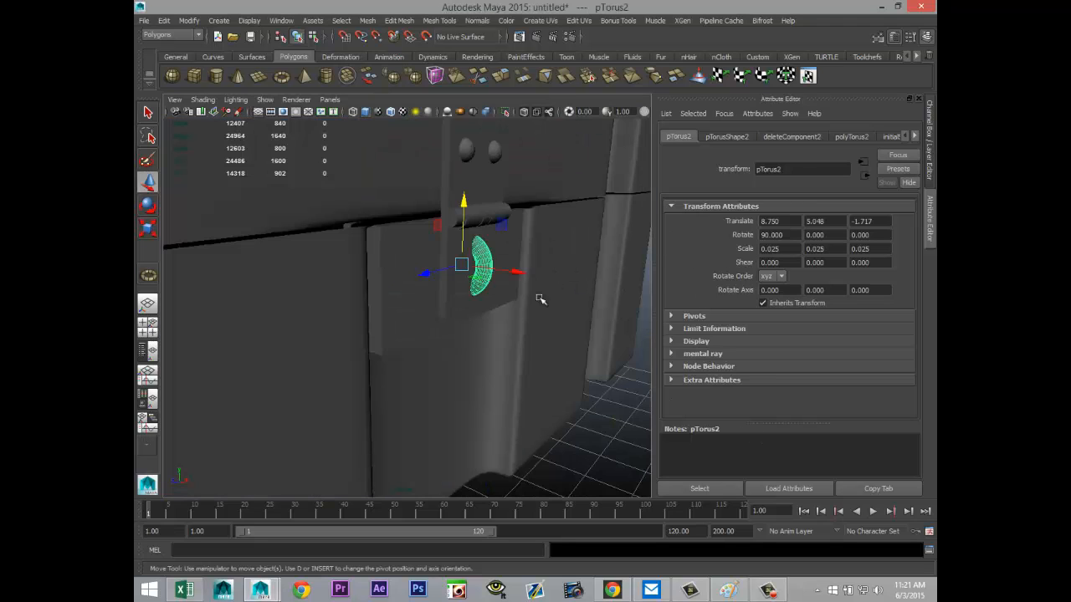
mouse_move(456, 402)
alt+mouse_down()
mouse_move(426, 433)
mouse_move(458, 410)
alt+mouse_up()
drag(502, 306, 523, 311)
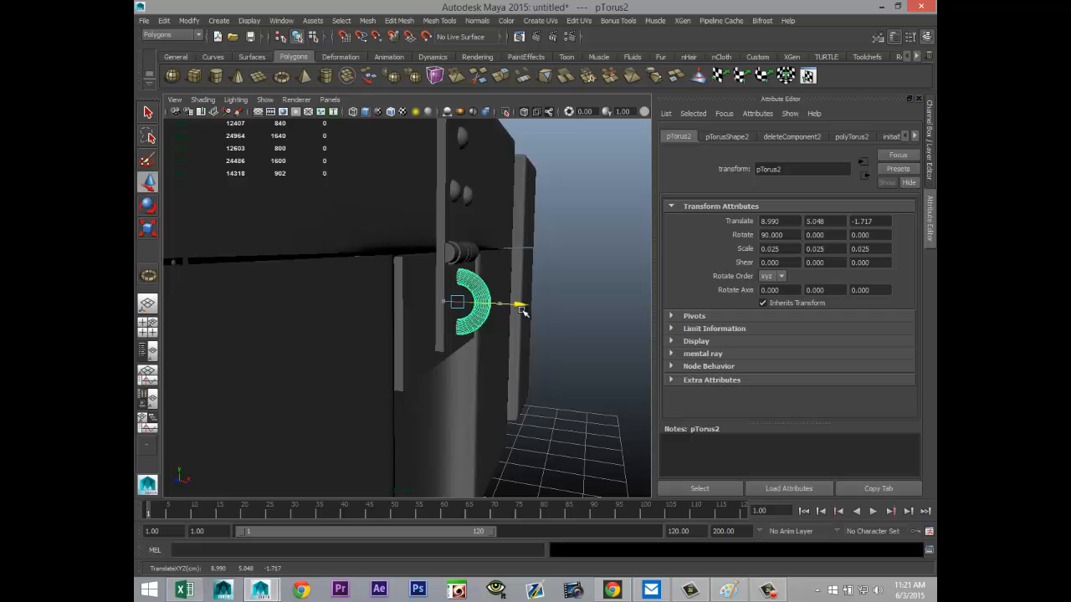
click(578, 396)
alt+drag(578, 397, 490, 384)
alt+middle_drag(490, 384, 538, 409)
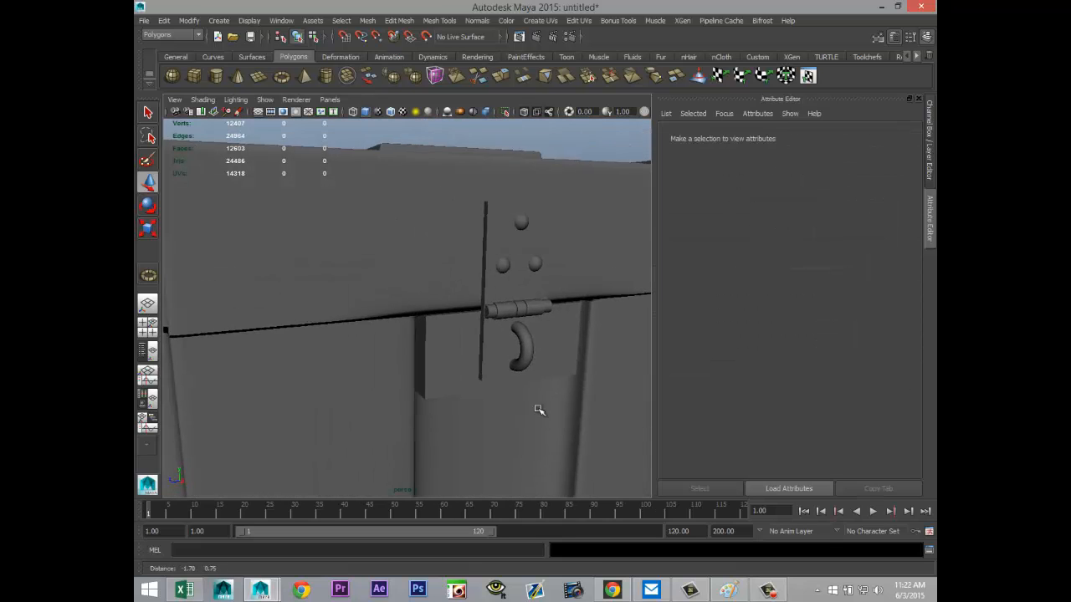
Step: Assign a new Blinn material to the crate's lid and body together
alt+right_drag(537, 409, 454, 404)
mouse_move(409, 421)
alt+mouse_down()
mouse_move(449, 424)
mouse_move(430, 433)
mouse_move(430, 421)
alt+mouse_up()
alt+middle_drag(430, 421, 509, 403)
scroll(494, 413, up, 2)
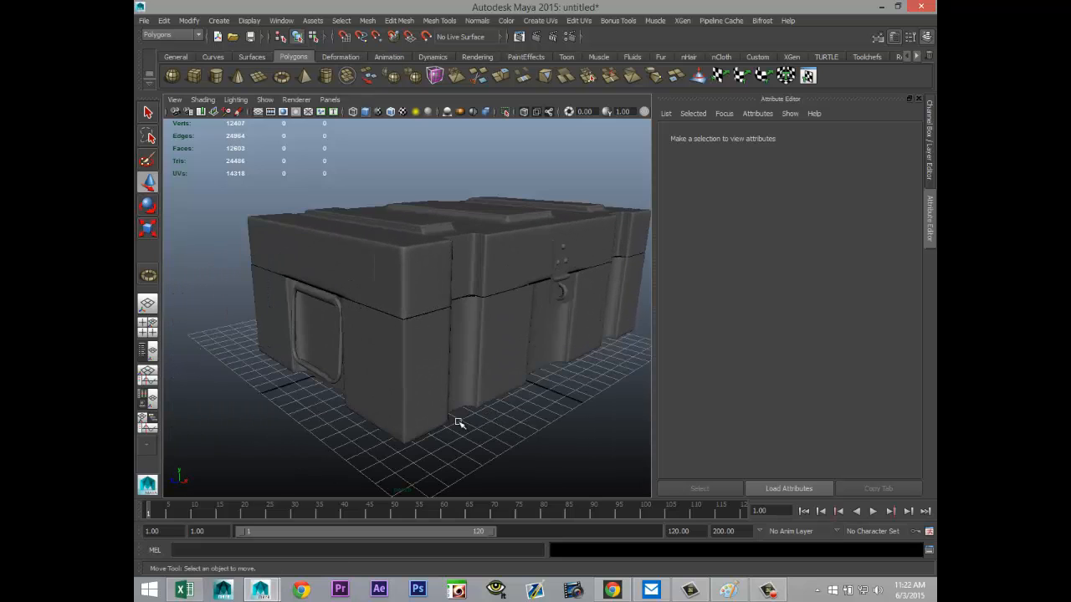
scroll(385, 417, up, 2)
alt+drag(380, 419, 482, 400)
click(381, 229)
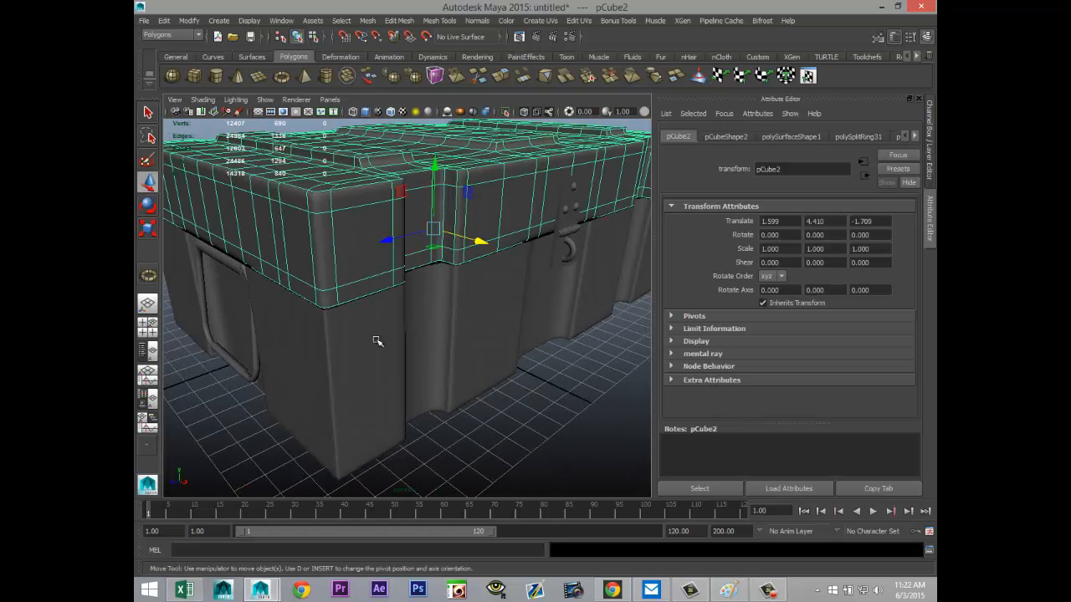
click(371, 358)
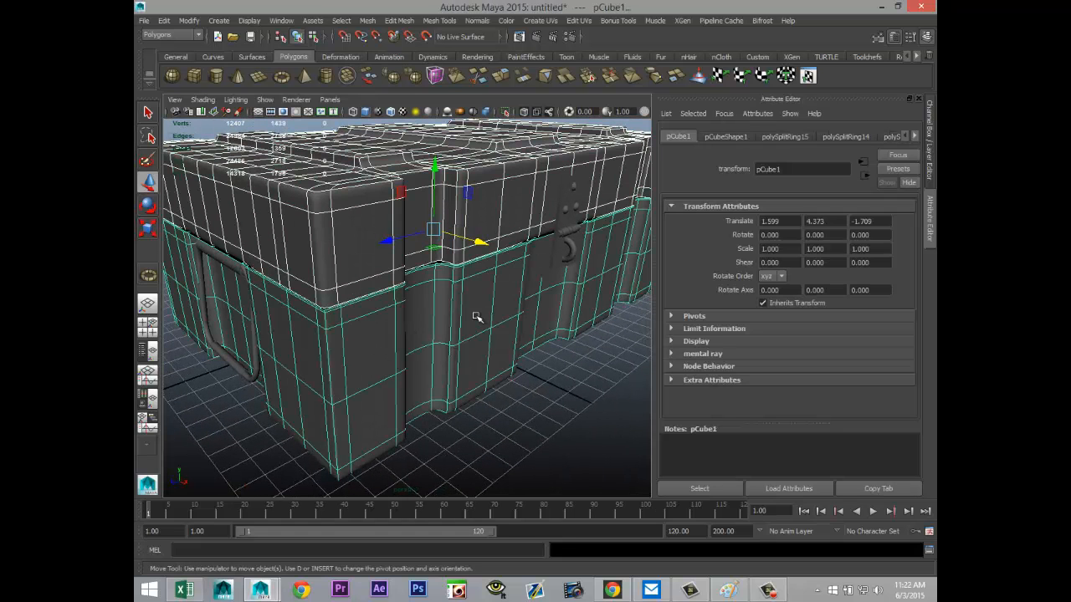
right_drag(472, 314, 481, 547)
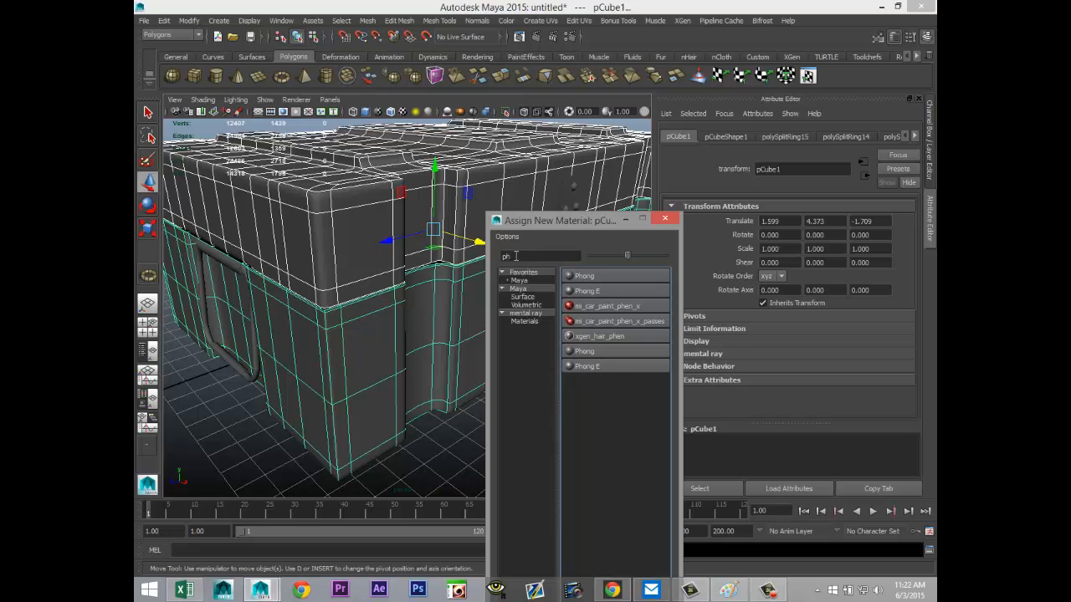
double_click(516, 256)
text(blin)
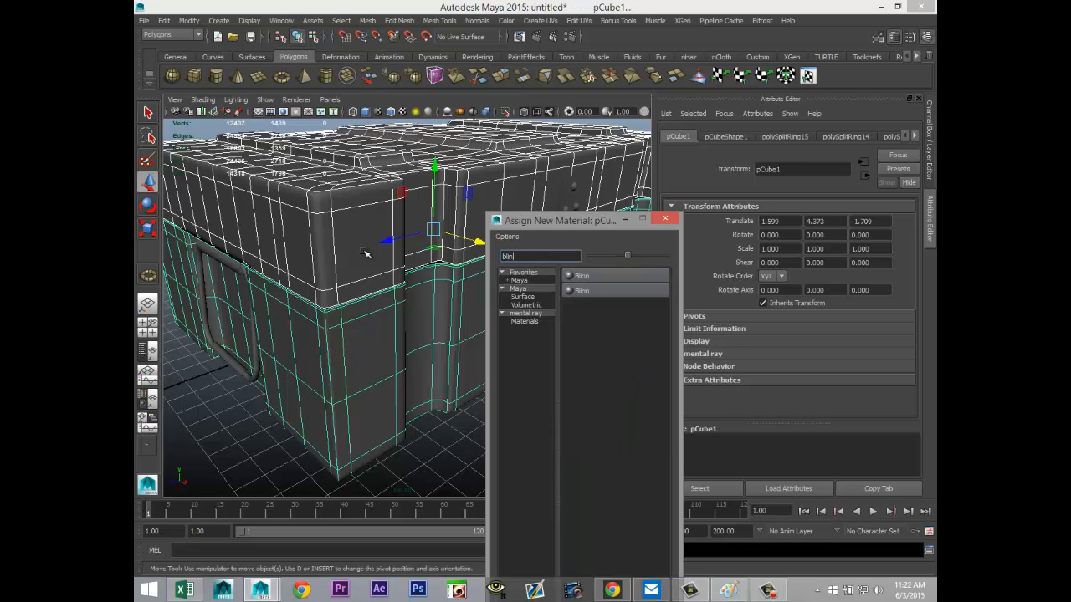
click(598, 276)
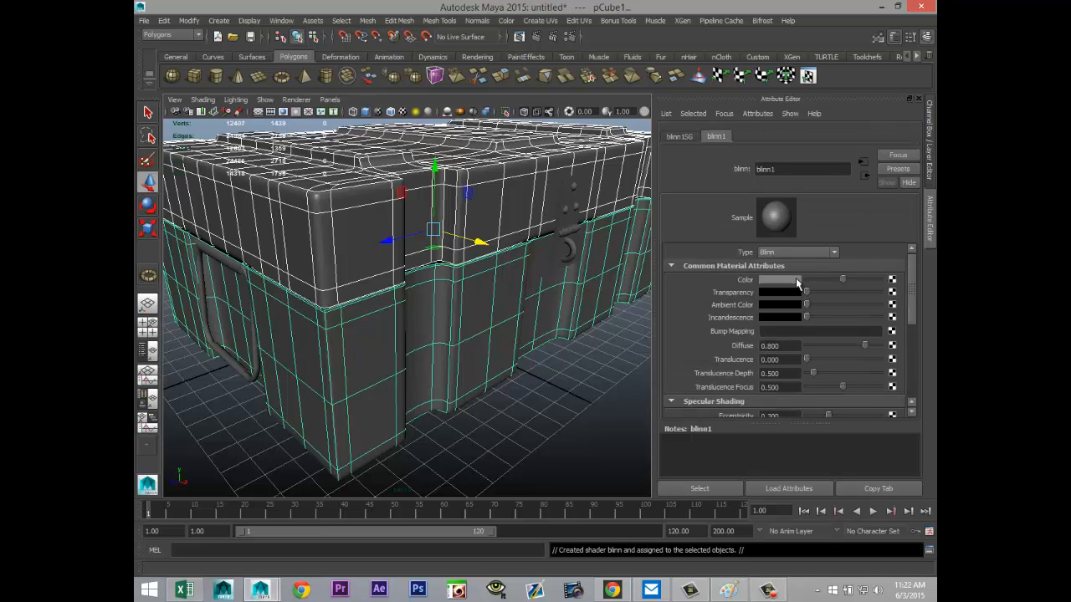
Step: Set the crate Blinn material's reflectivity to 0.15
scroll(814, 368, down, 1)
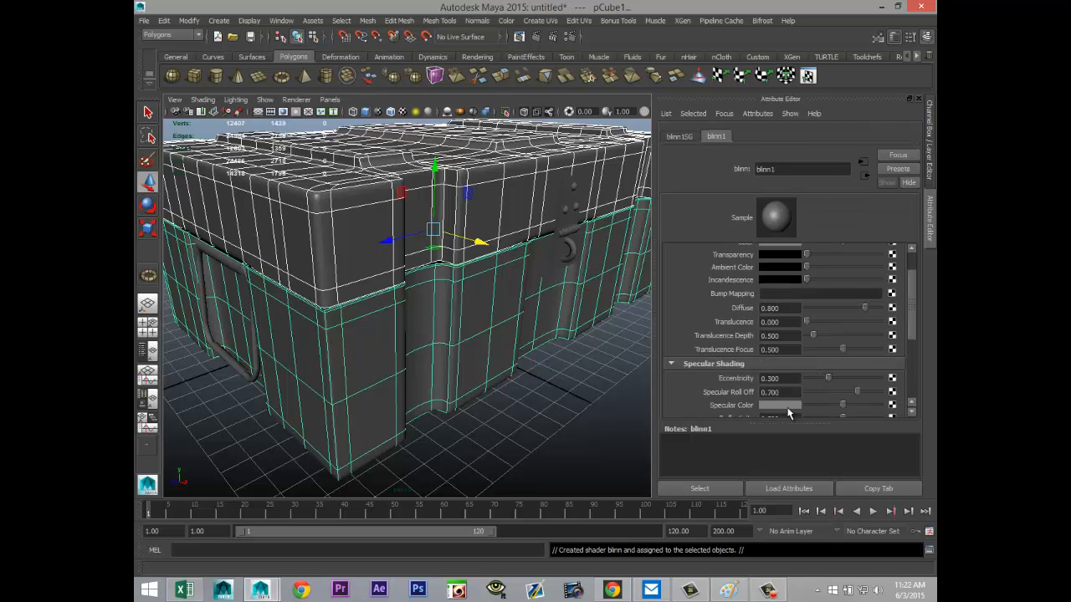
scroll(791, 393, down, 1)
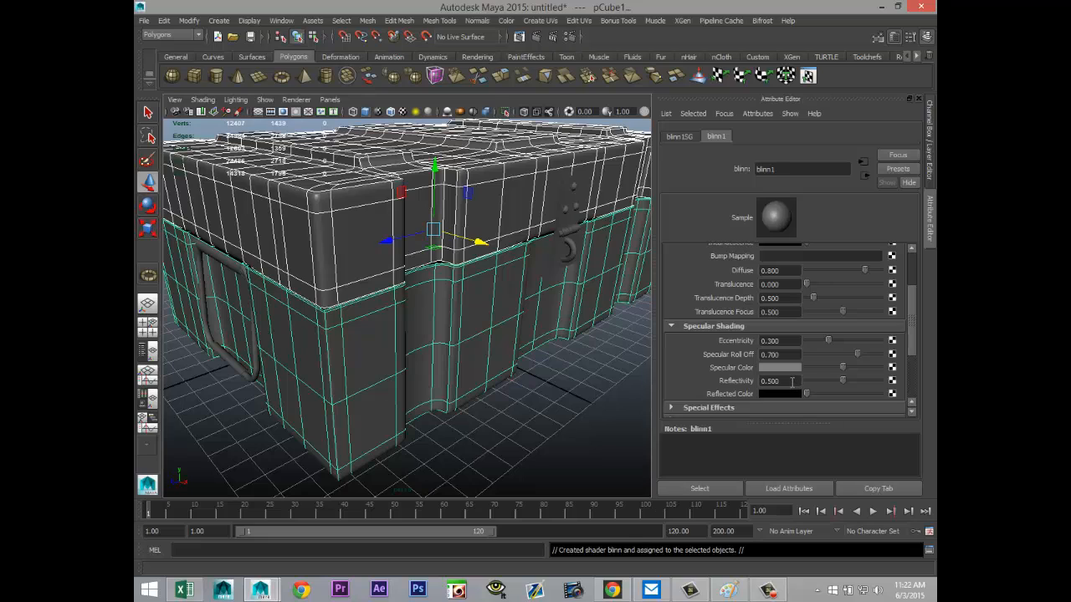
click(791, 381)
text(0.15)
key(Return)
scroll(805, 370, up, 2)
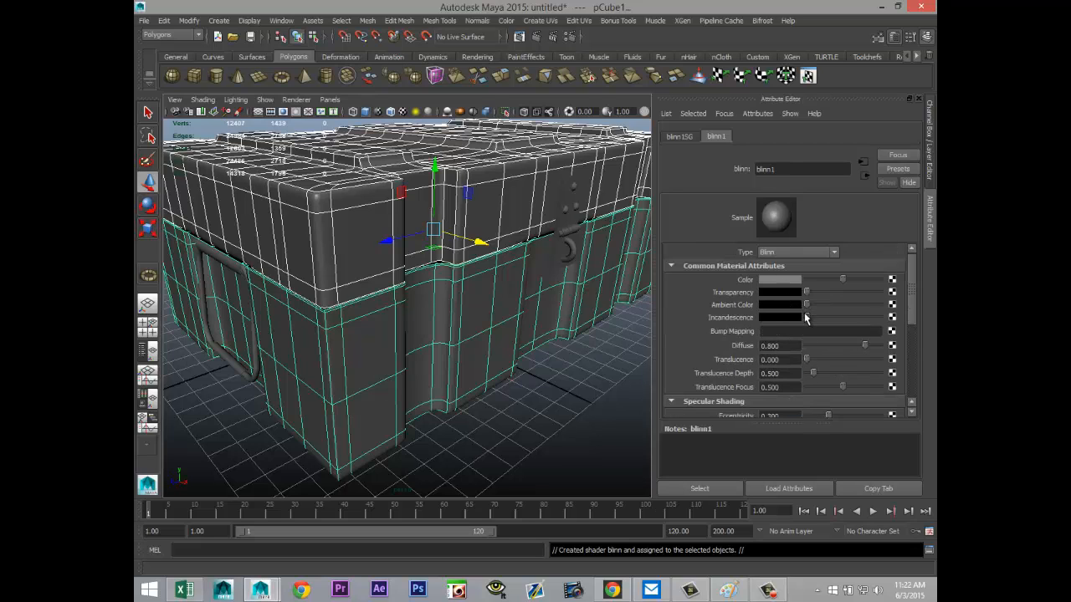
Step: Set the Blinn's specular color to a muted green with hue 120, saturation about 0.416 and value about 0.489
scroll(806, 317, down, 2)
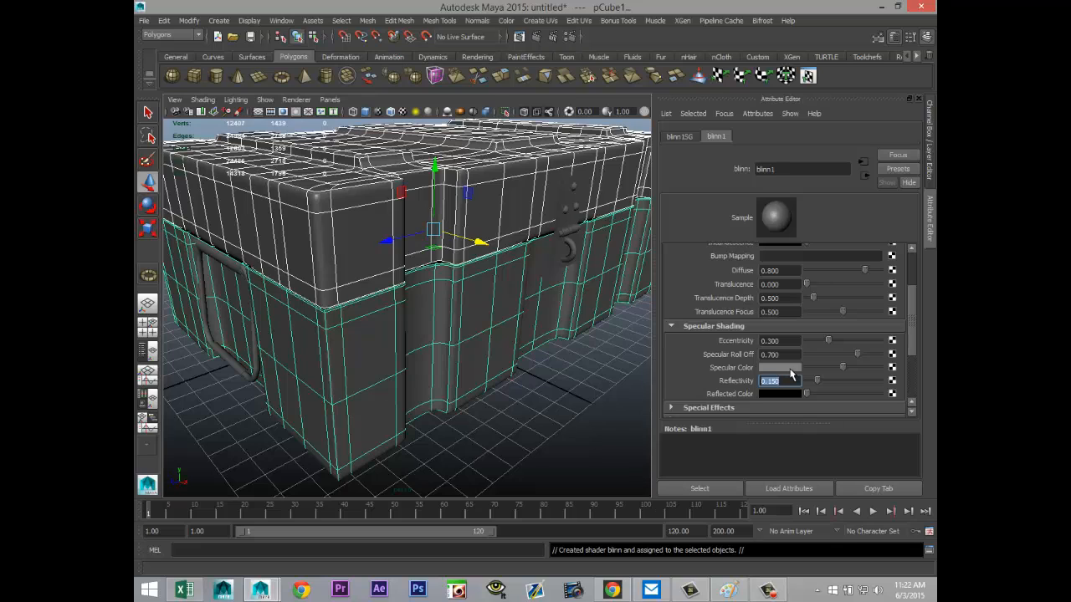
click(790, 368)
click(775, 338)
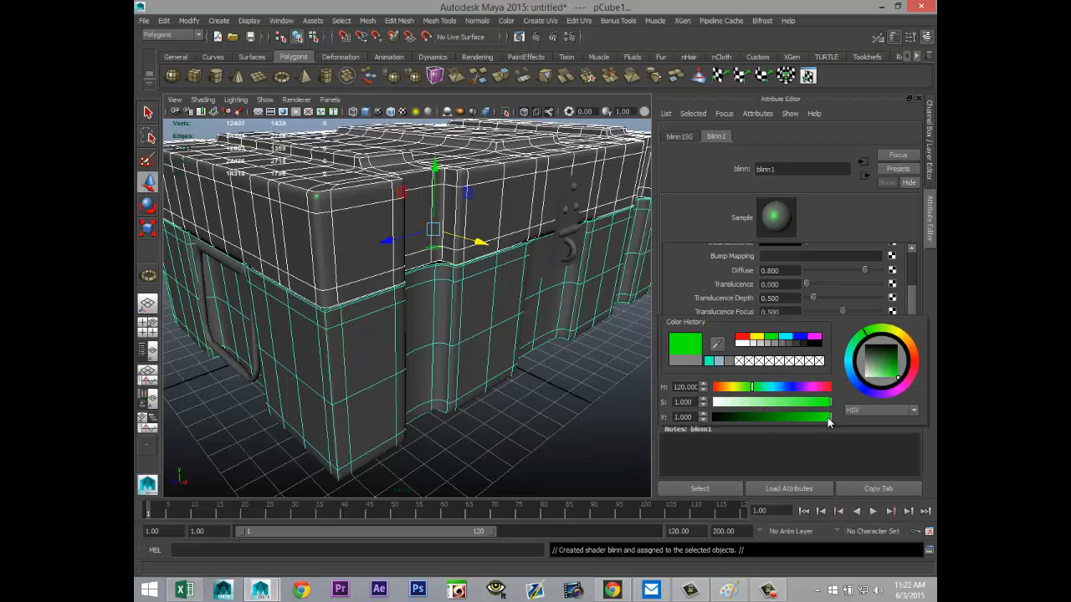
drag(827, 417, 771, 422)
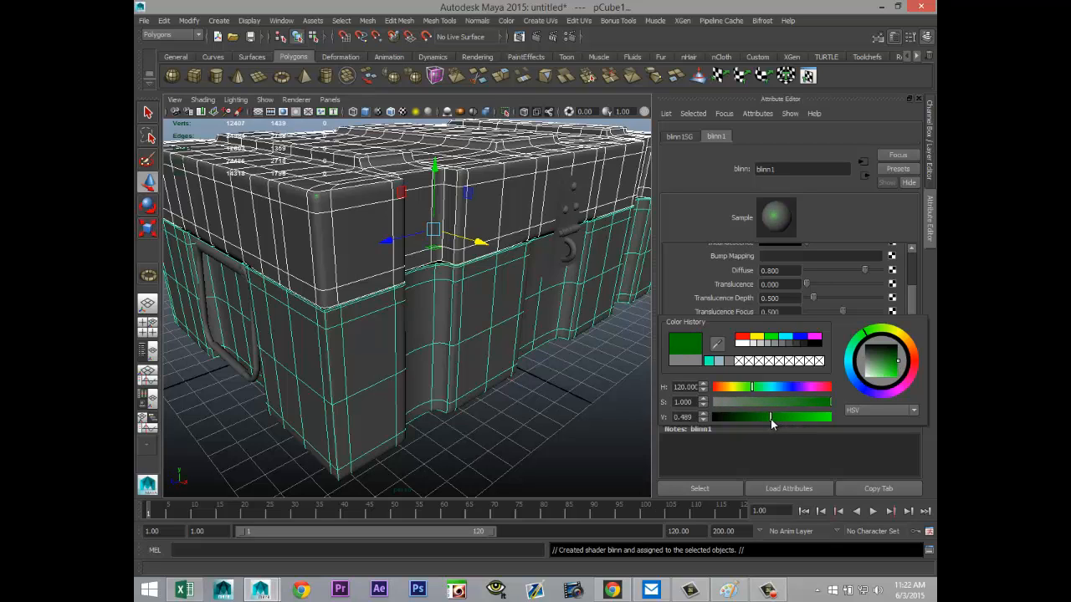
drag(828, 403, 762, 401)
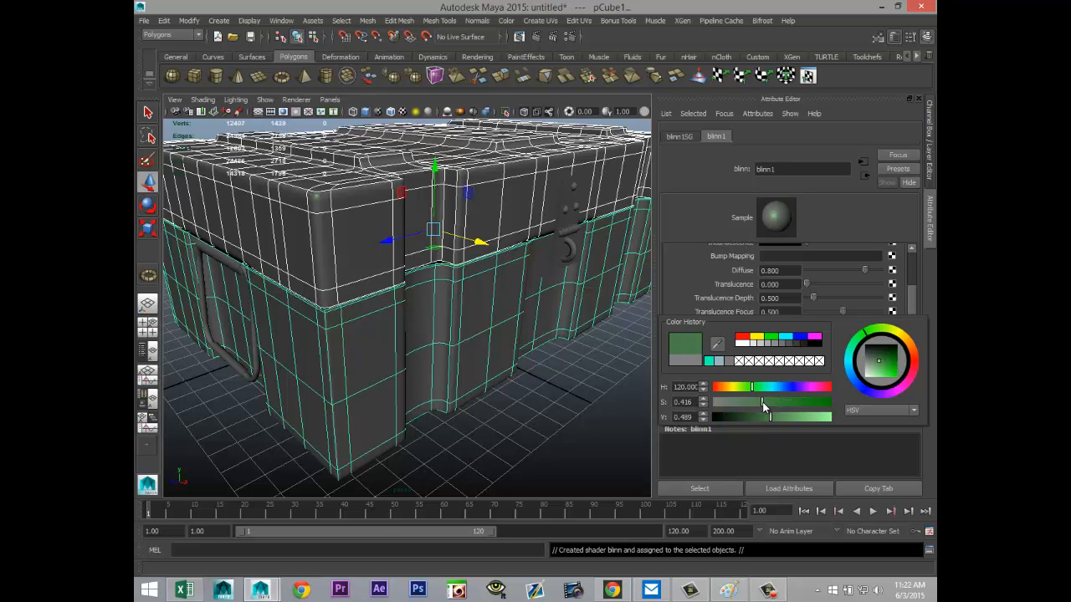
Step: Reuse the muted green as the Blinn's base color, lower its saturation to about 0.056, and deselect the crate
scroll(717, 340, up, 3)
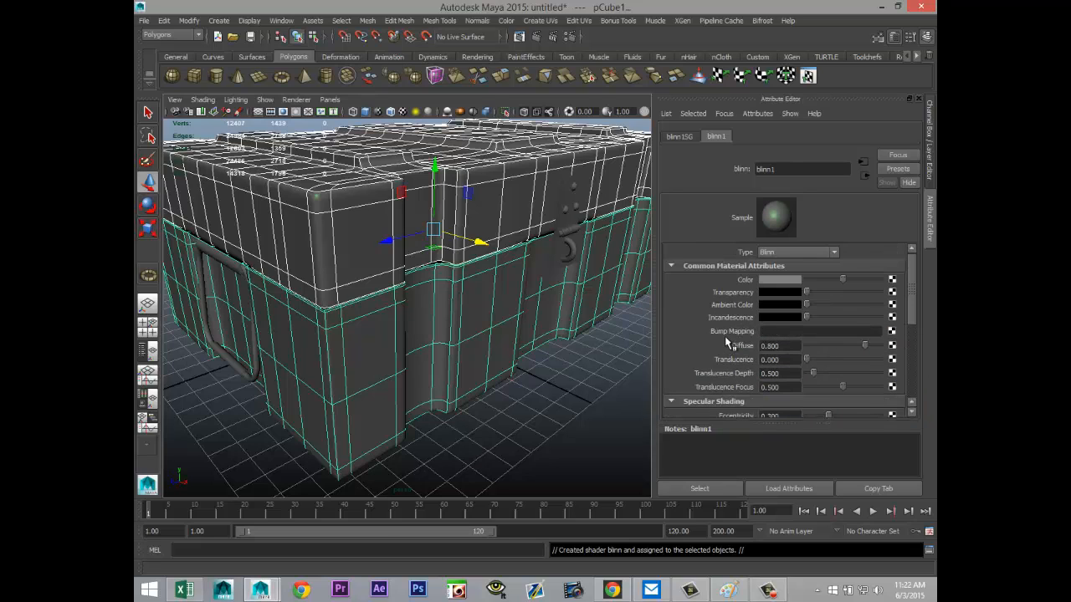
click(783, 280)
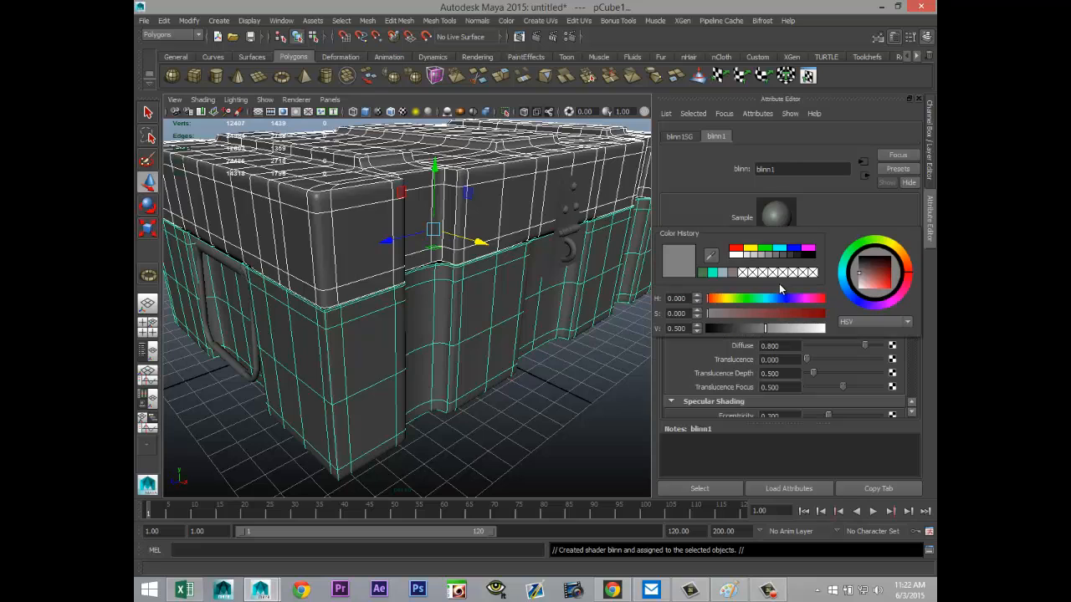
click(704, 273)
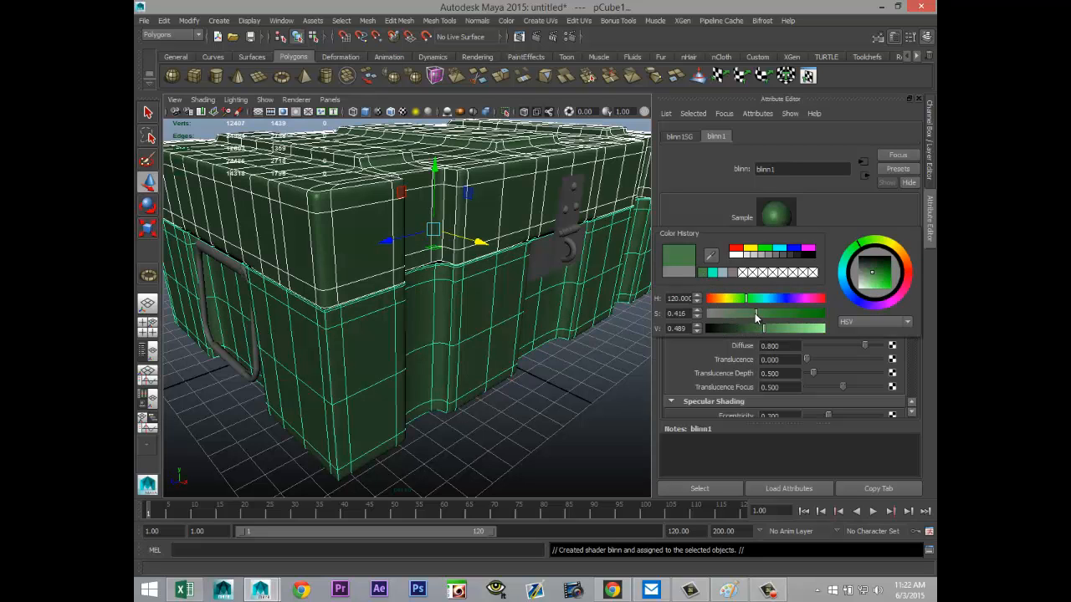
drag(754, 313, 714, 314)
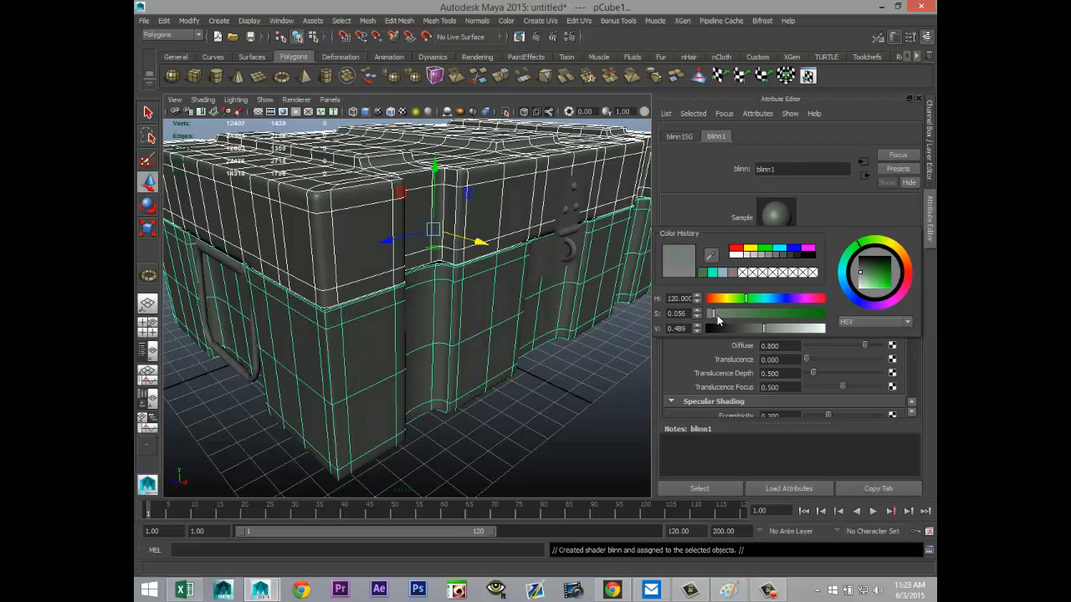
click(521, 443)
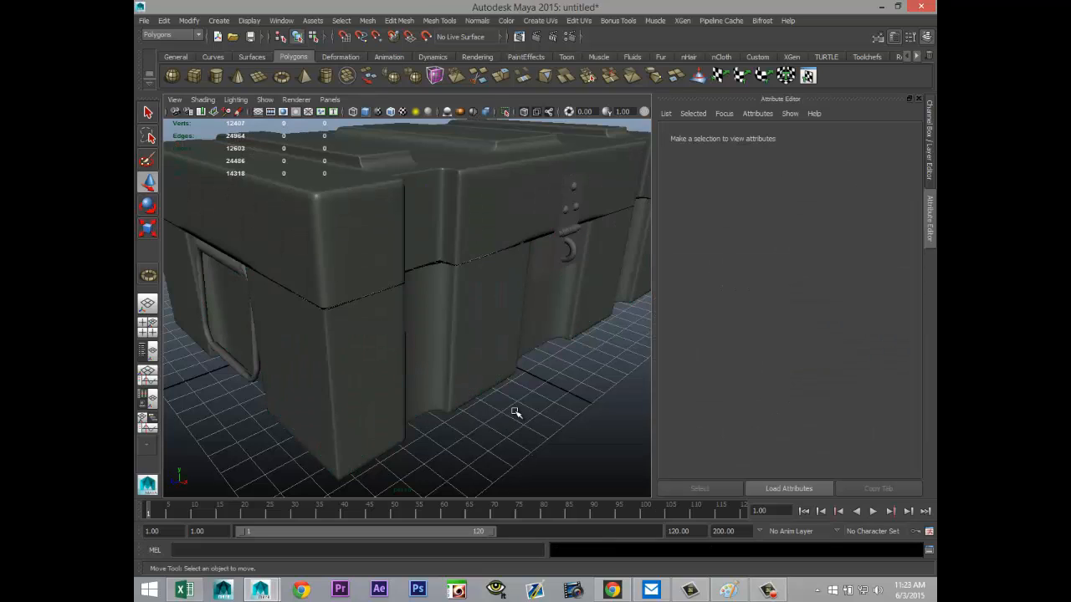
Step: Separate the combined mesh of the handle at one end of the crate into its individual parts
scroll(515, 411, up, 2)
scroll(518, 410, down, 2)
alt+drag(427, 390, 352, 380)
alt+drag(548, 347, 519, 363)
alt+middle_drag(518, 363, 536, 390)
alt+drag(547, 383, 398, 436)
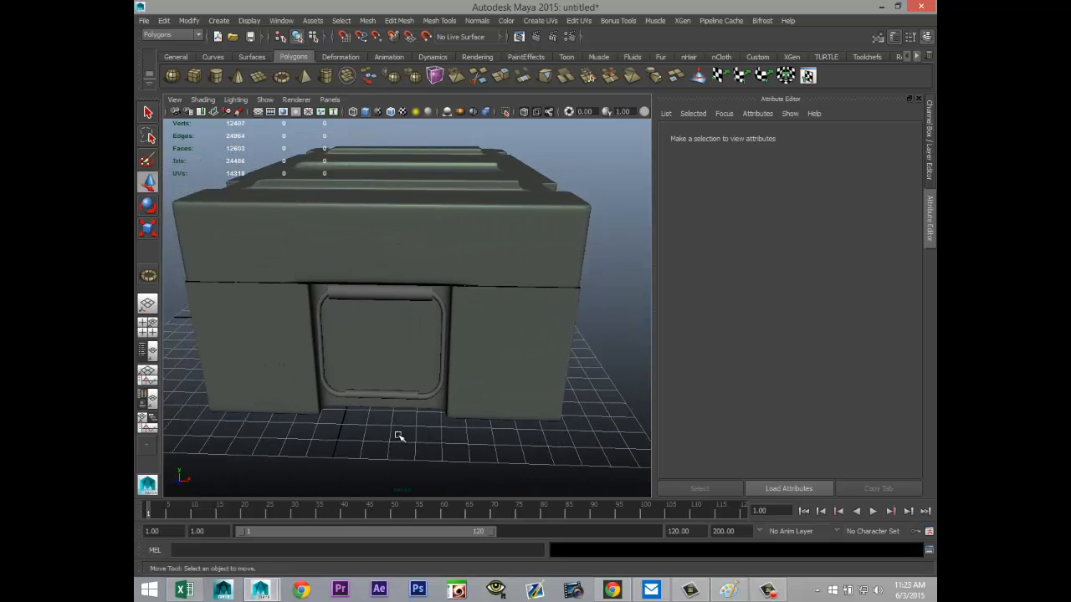
click(413, 297)
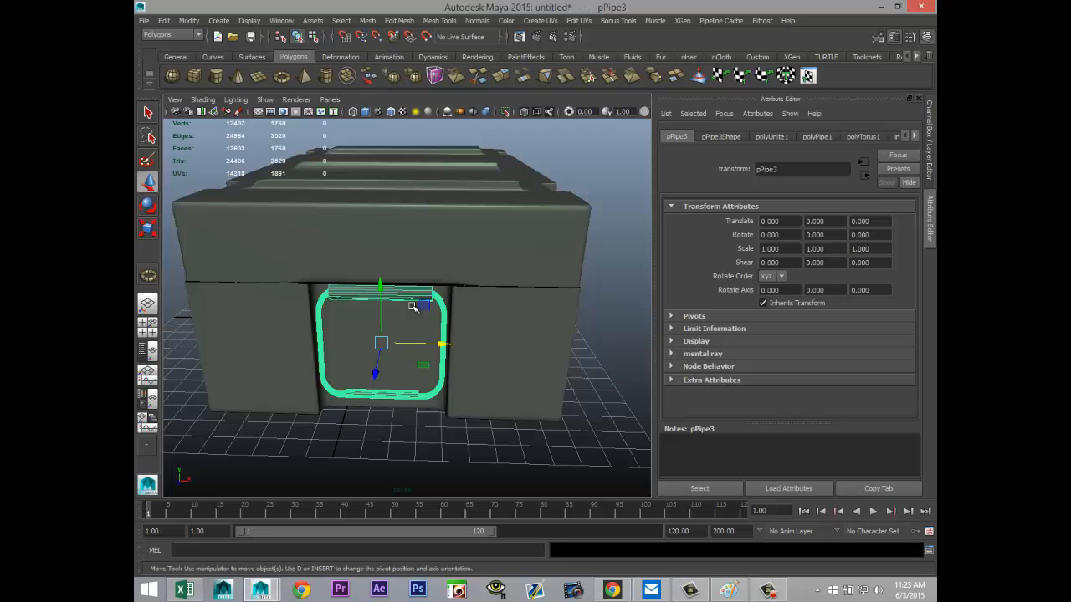
click(367, 20)
click(400, 80)
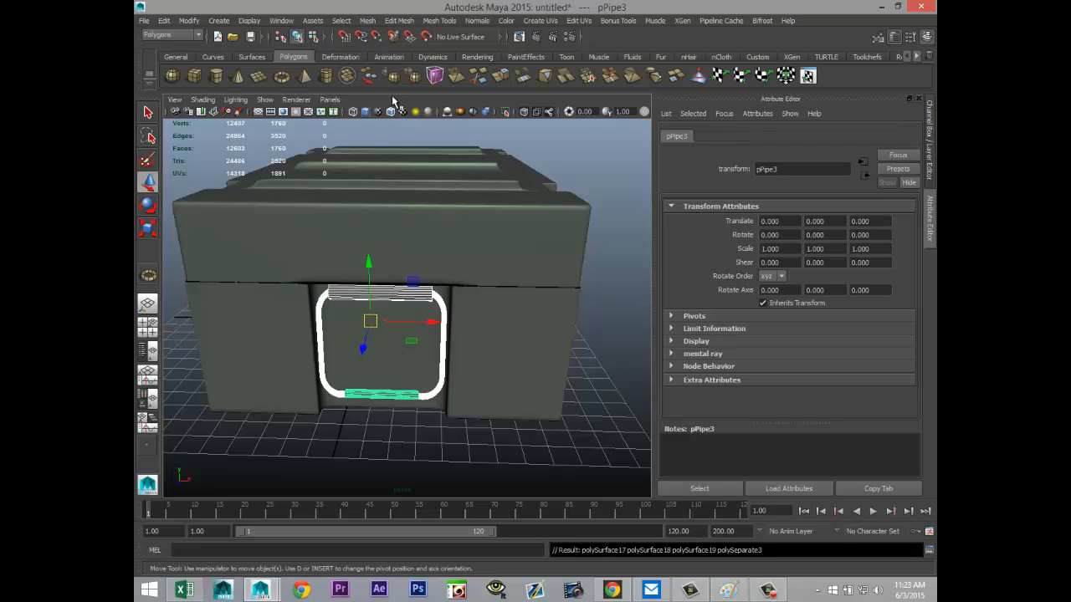
click(388, 389)
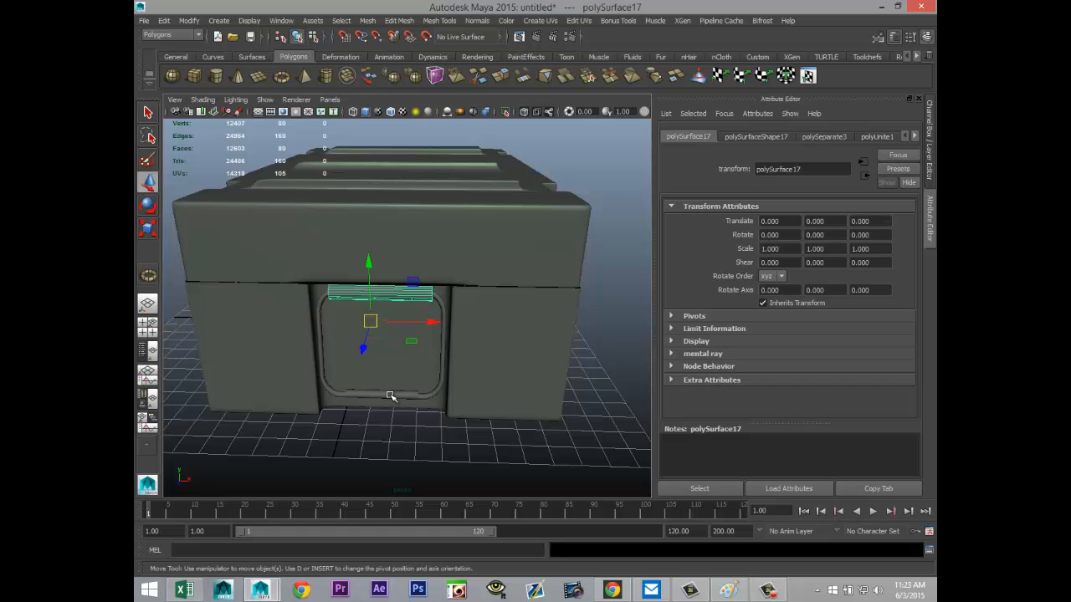
shift+click(390, 396)
Step: Separate the handle mesh at the opposite end of the crate into its individual parts and clear the selection
scroll(562, 400, down, 5)
alt+drag(617, 342, 306, 222)
click(441, 242)
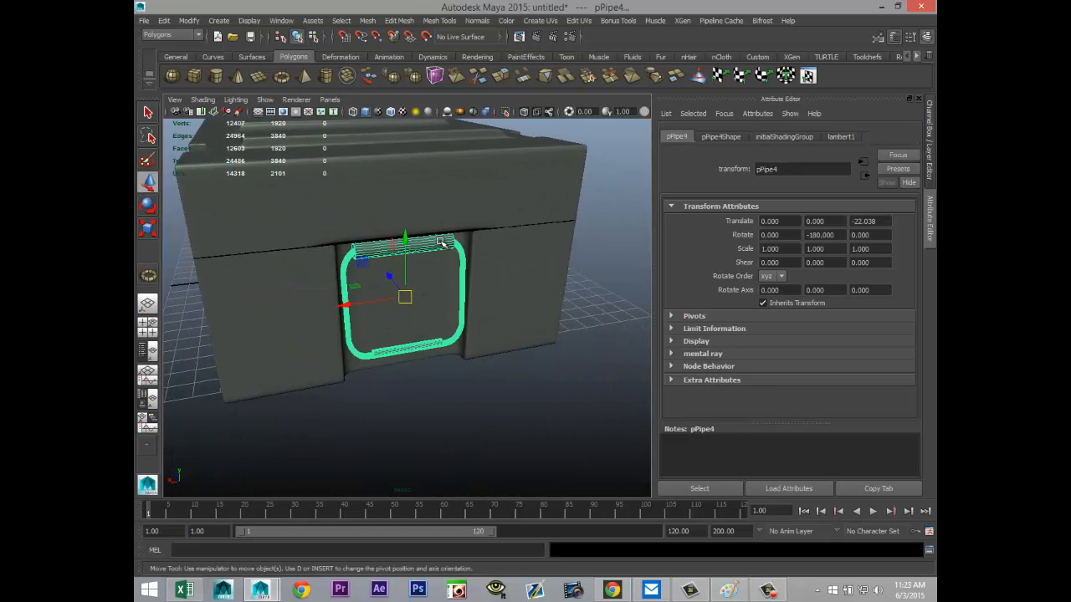
click(367, 21)
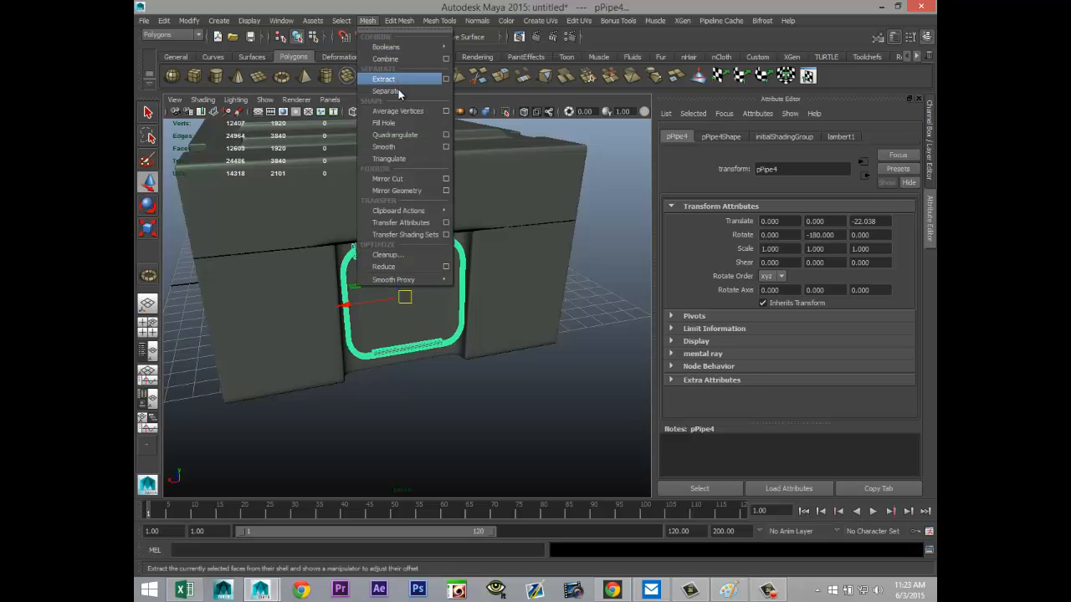
click(386, 91)
click(423, 251)
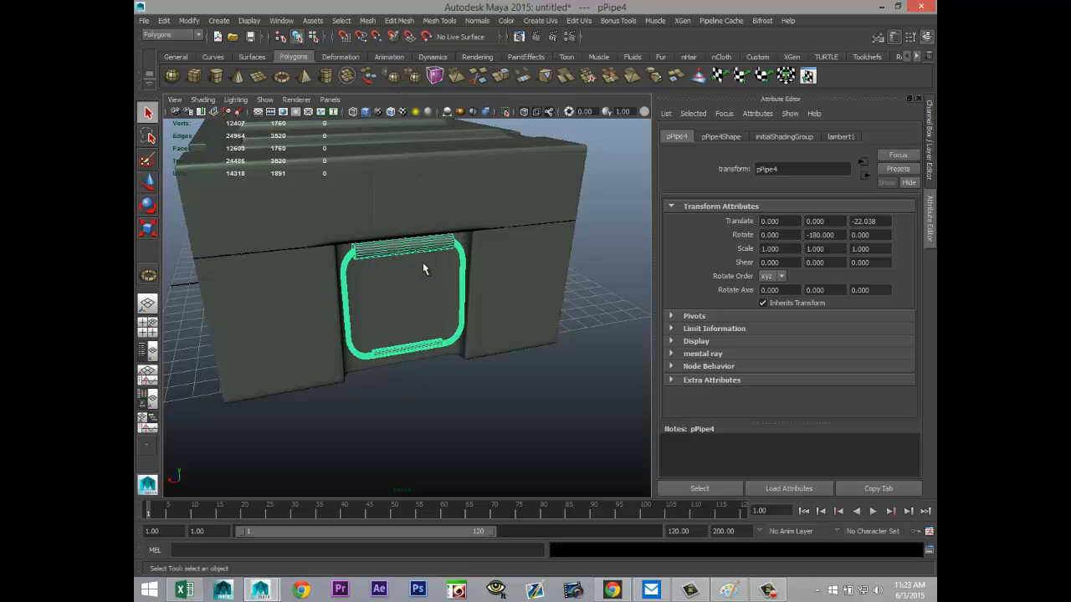
click(368, 20)
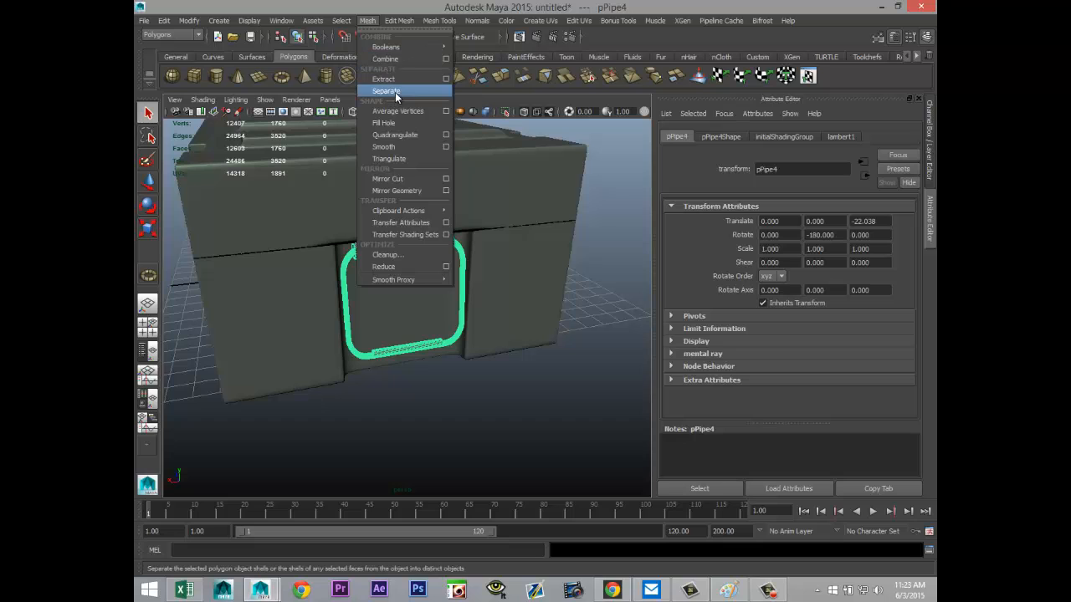
click(386, 90)
click(545, 423)
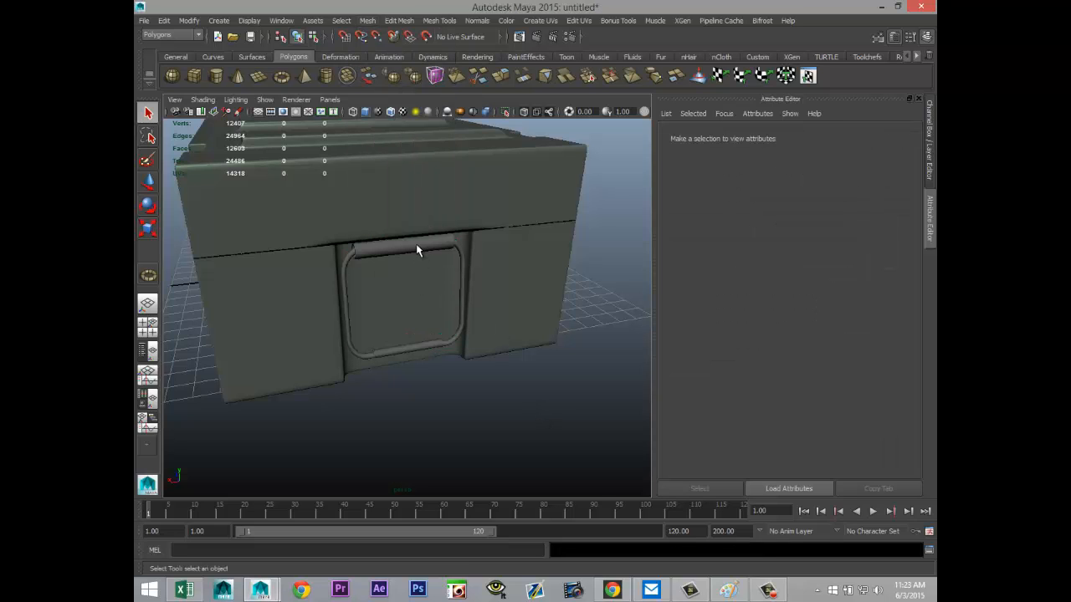
Step: Select the upper bar and lower grip of both end handles, leaving the crate body out of the selection
click(416, 250)
shift+click(417, 344)
alt+drag(384, 383, 500, 334)
click(437, 182)
shift+click(438, 177)
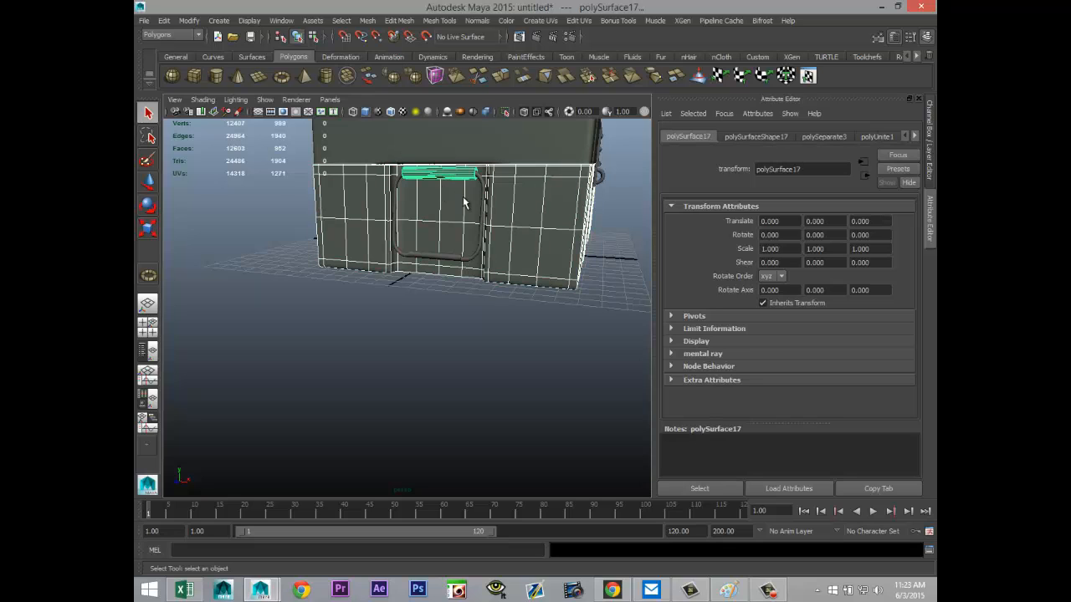
shift+click(443, 256)
shift+click(543, 272)
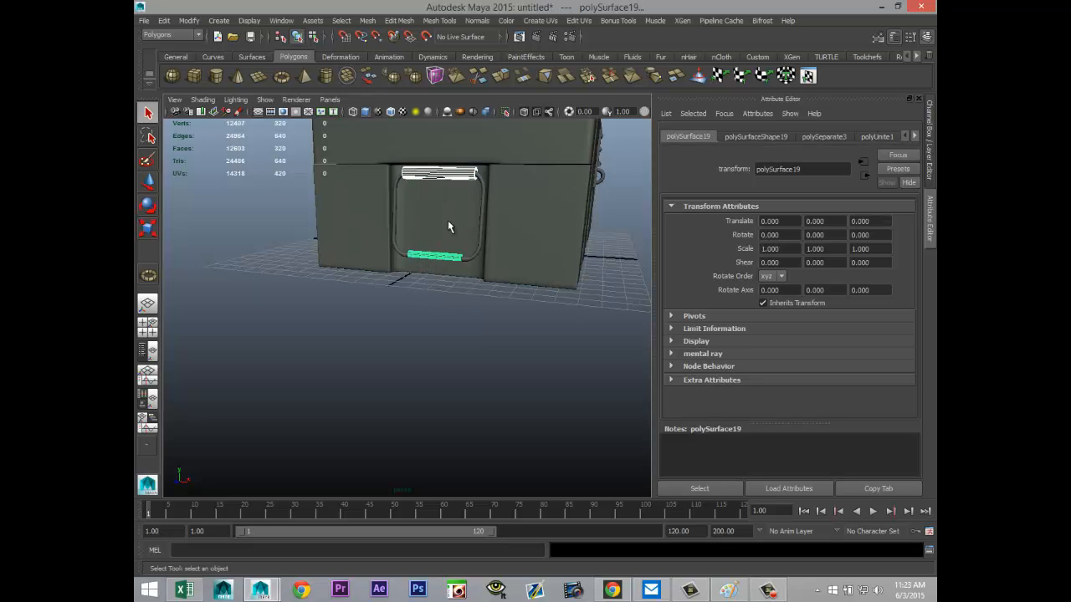
Step: Assign a new Lambert material to the selected handle bars and grips and set its color to black
right_click(463, 175)
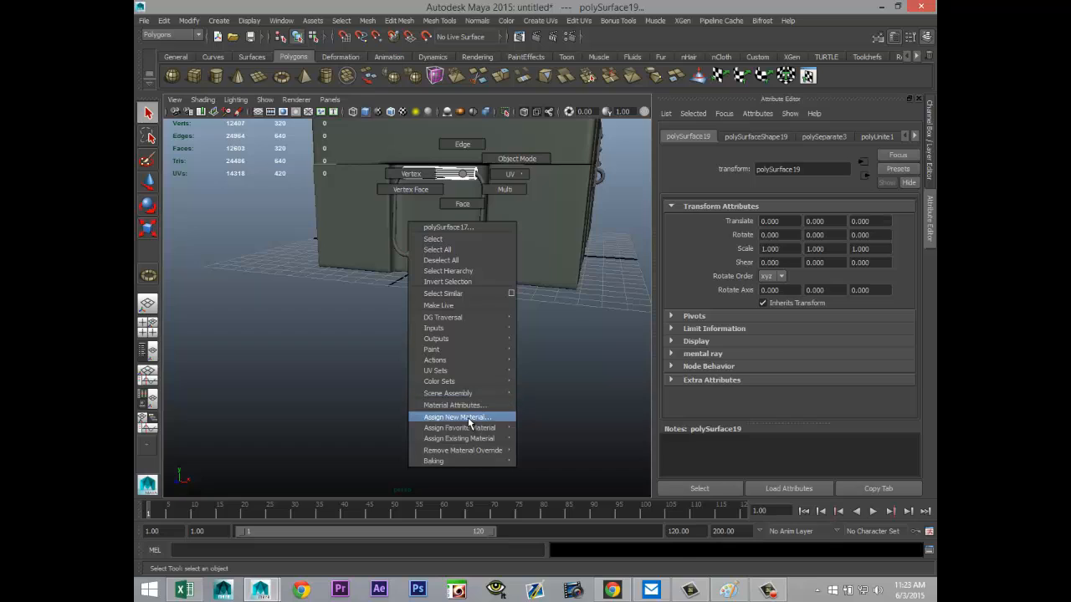
click(458, 417)
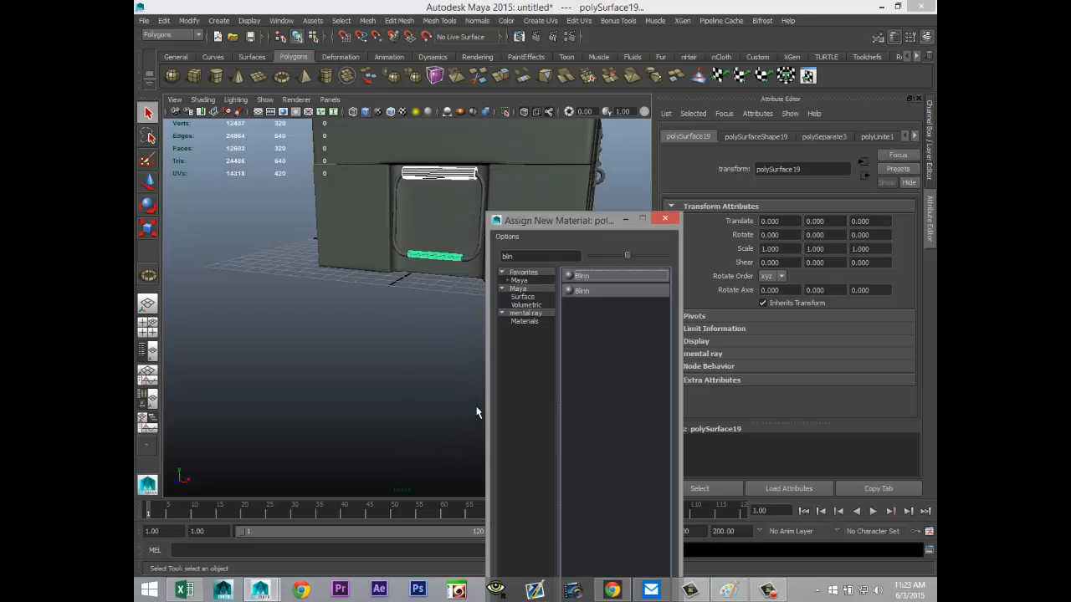
click(541, 257)
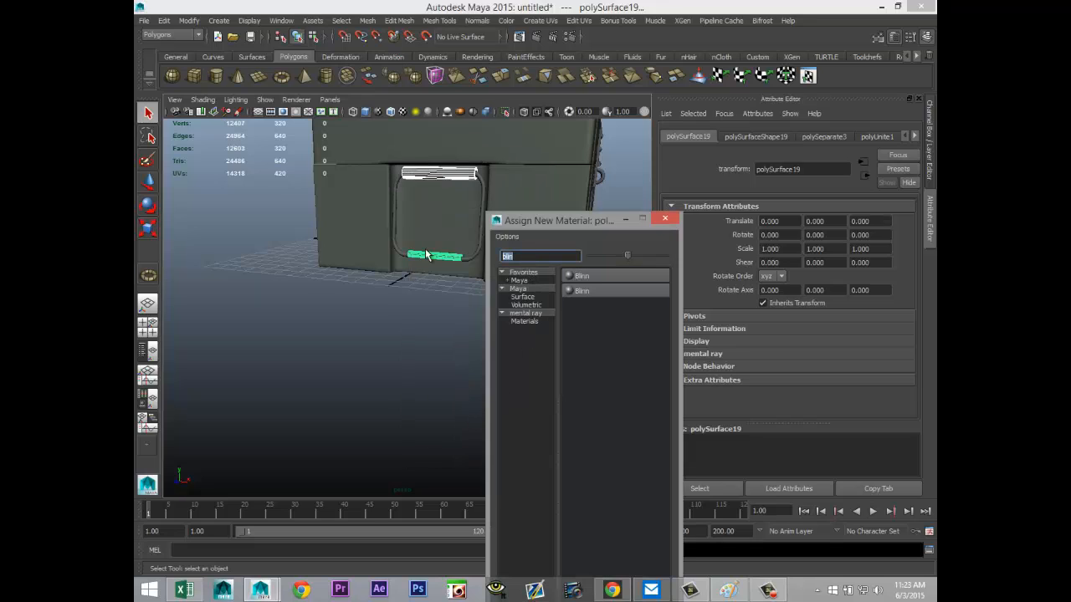
text(la)
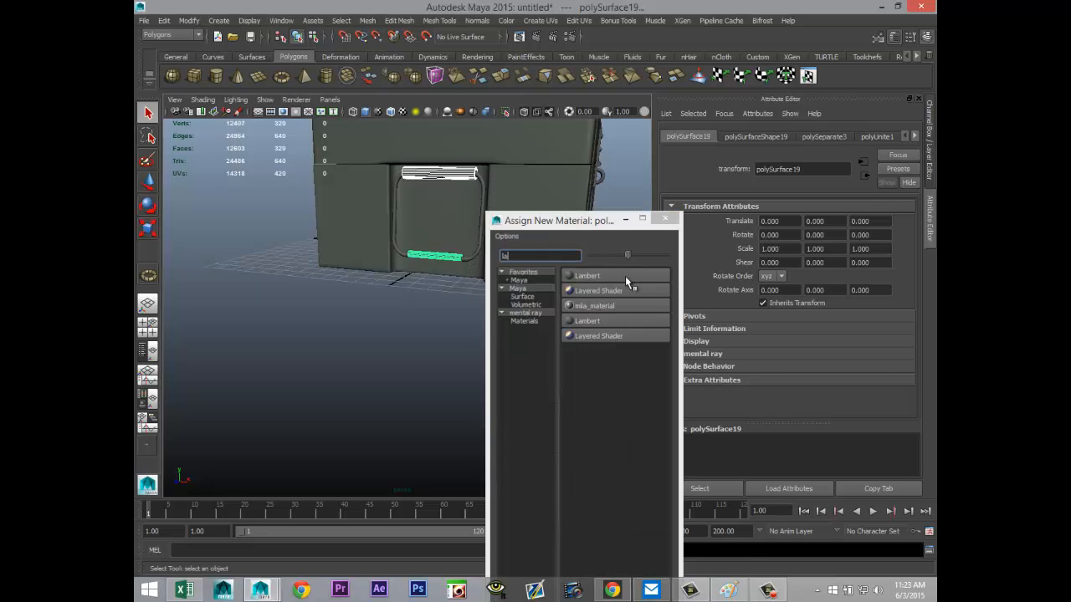
click(626, 277)
drag(842, 281, 808, 281)
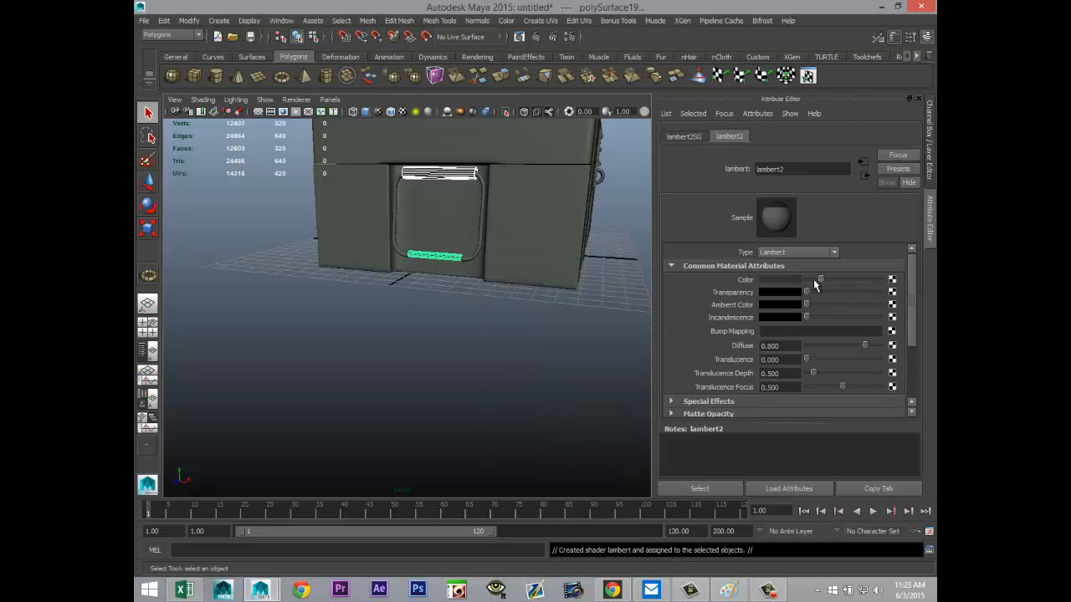
alt+drag(454, 346, 412, 422)
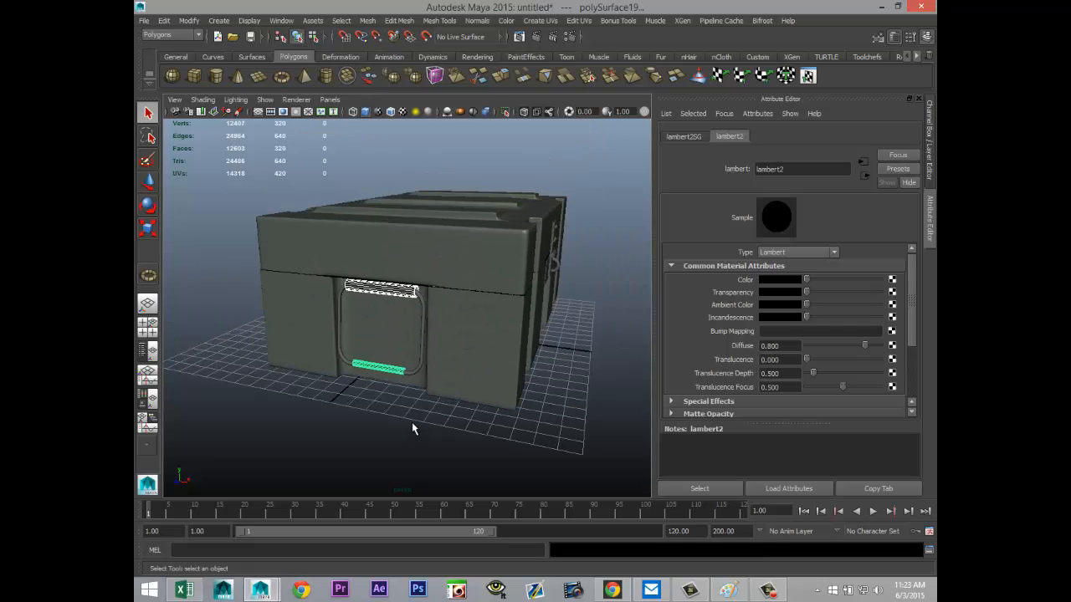
Step: Select the curved handle loops at both ends of the crate and assign them a new mia_material_x material
click(419, 369)
alt+drag(571, 418, 419, 391)
click(404, 371)
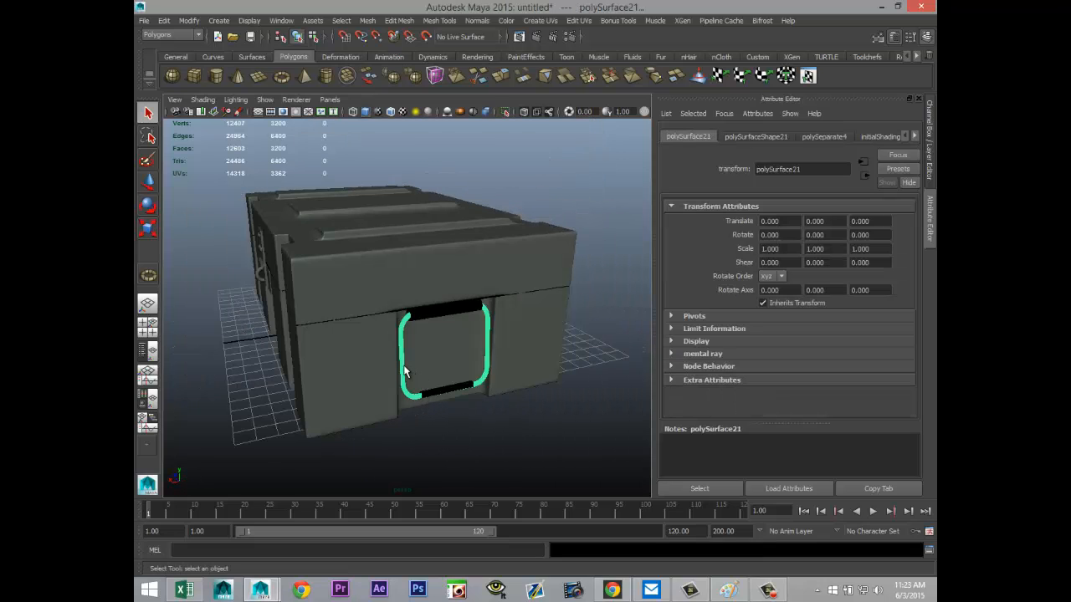
right_drag(488, 357, 512, 549)
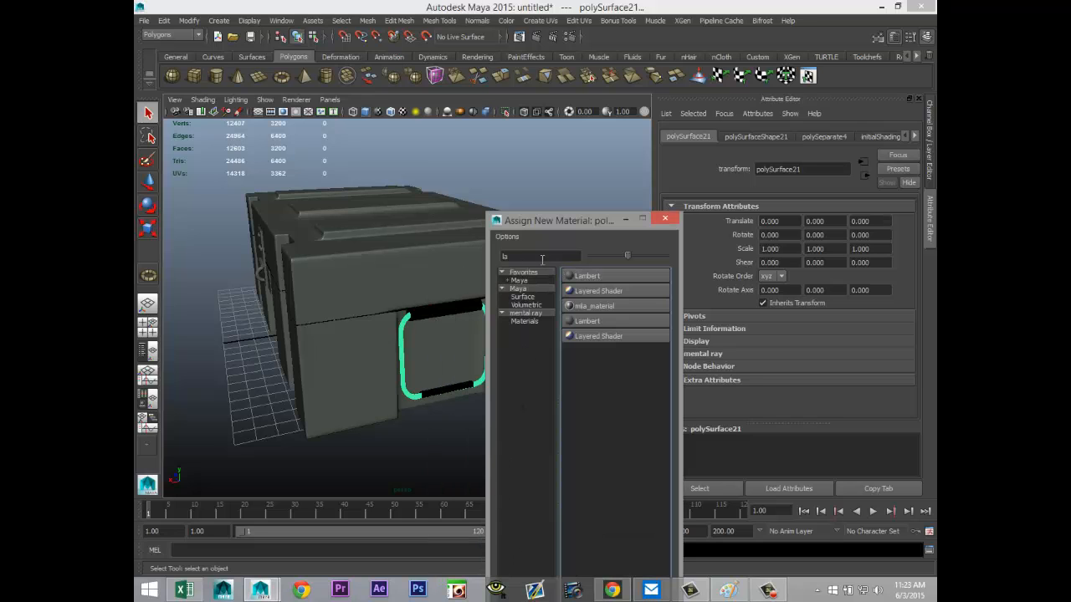
text(mia)
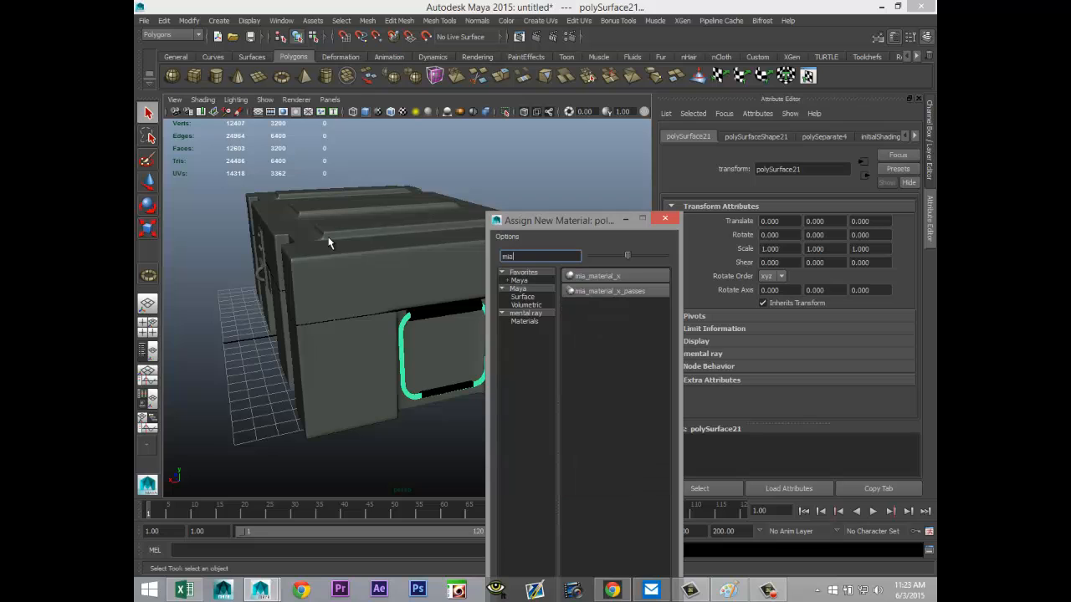
click(623, 277)
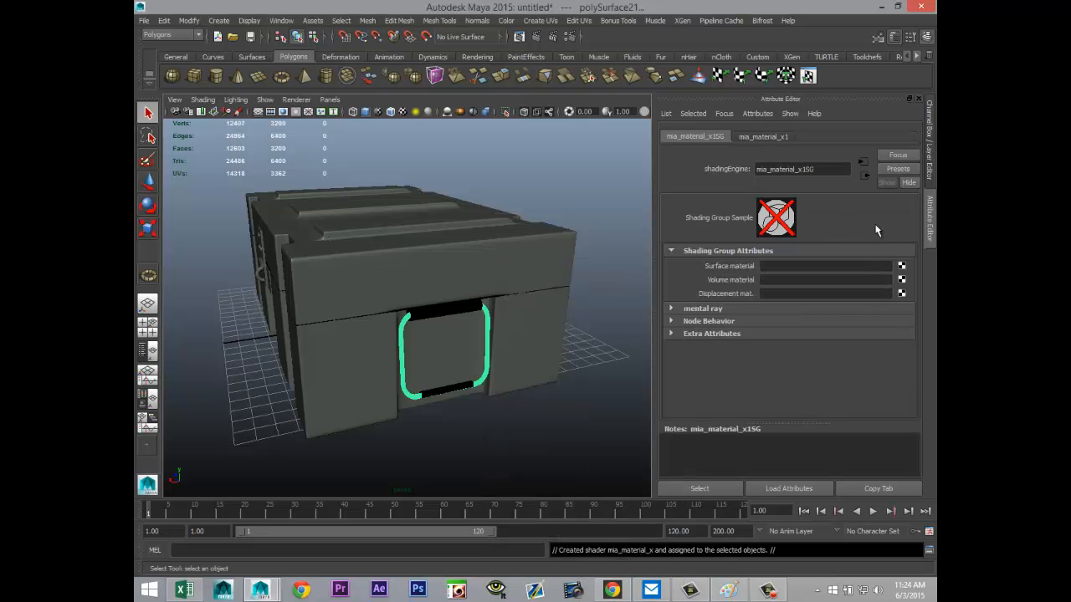
Step: Blend the SatinedMetal preset at 50% into the handle loops' mia_material_x and clear the selection
click(776, 139)
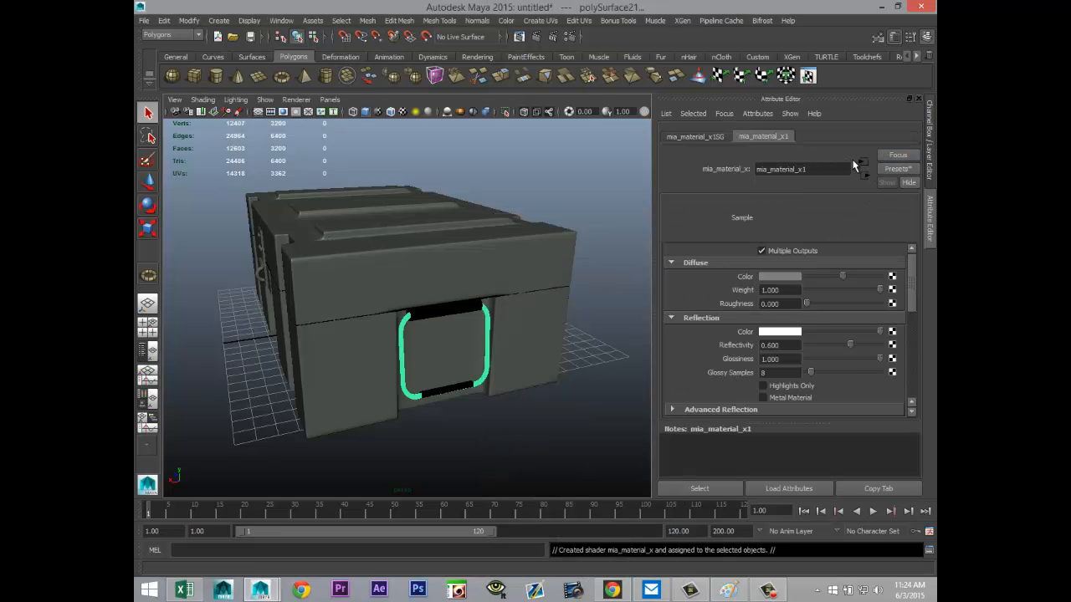
click(897, 170)
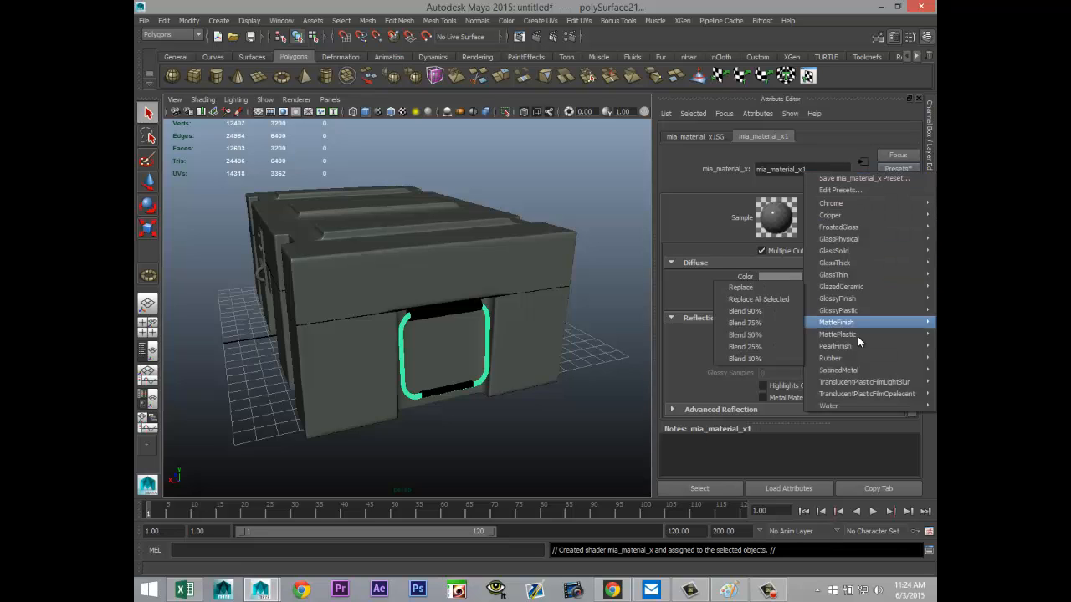
mouse_move(837, 369)
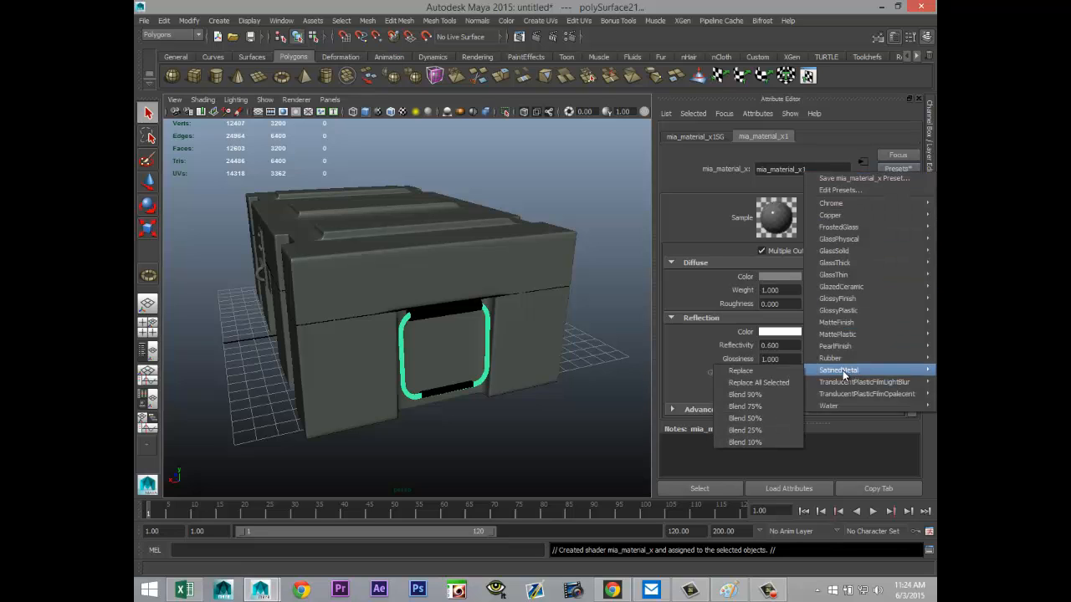
click(766, 419)
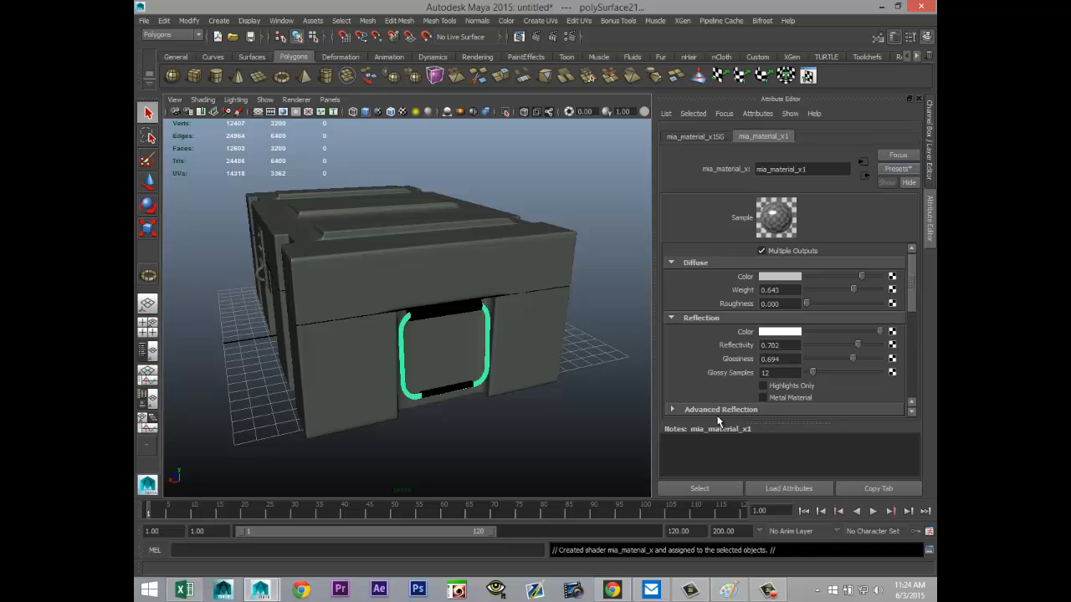
click(562, 442)
Step: Select the block behind the front latch and assign it a new Lambert material
alt+drag(562, 442, 557, 411)
scroll(557, 410, up, 6)
click(535, 216)
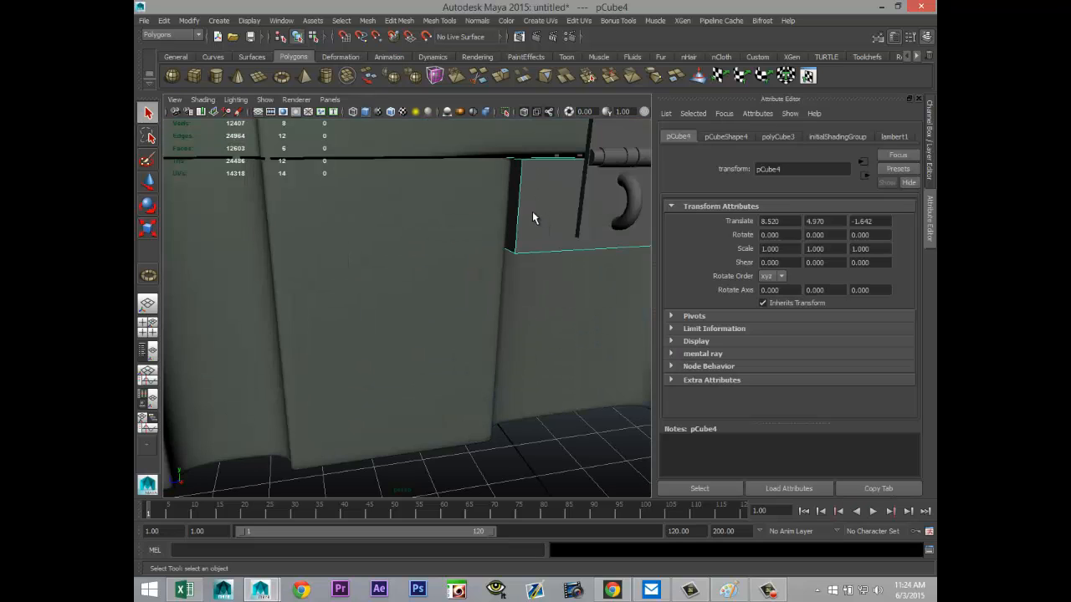
right_drag(532, 210, 532, 456)
double_click(540, 256)
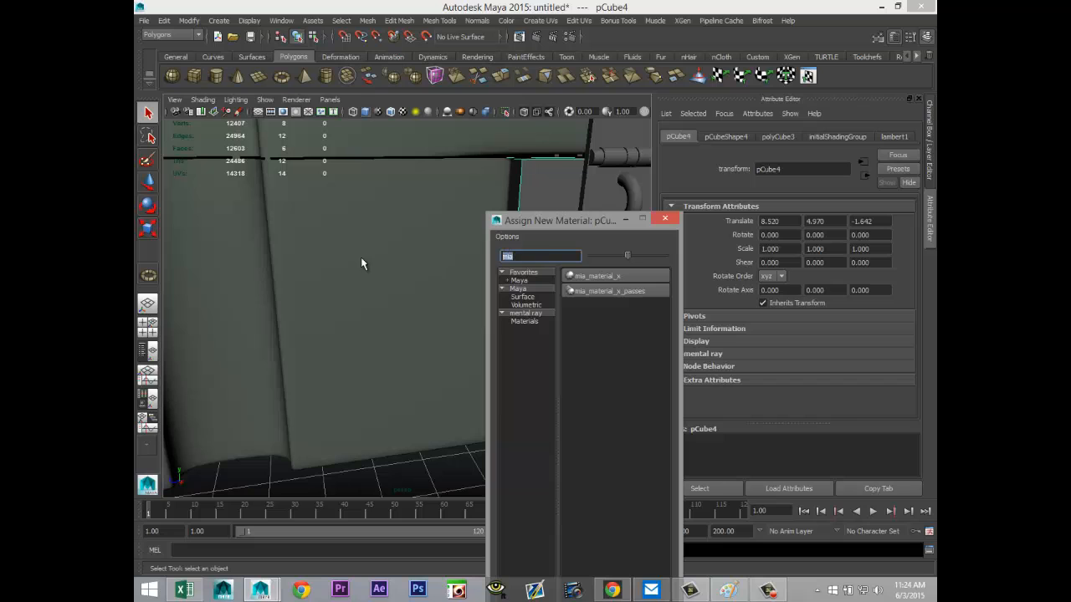
text(la)
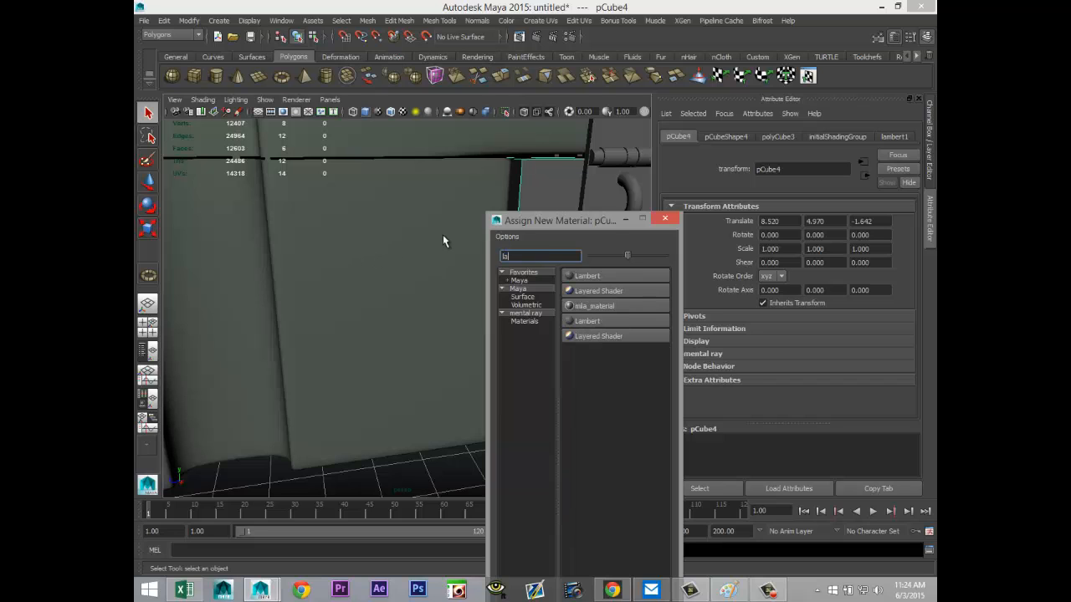
click(607, 276)
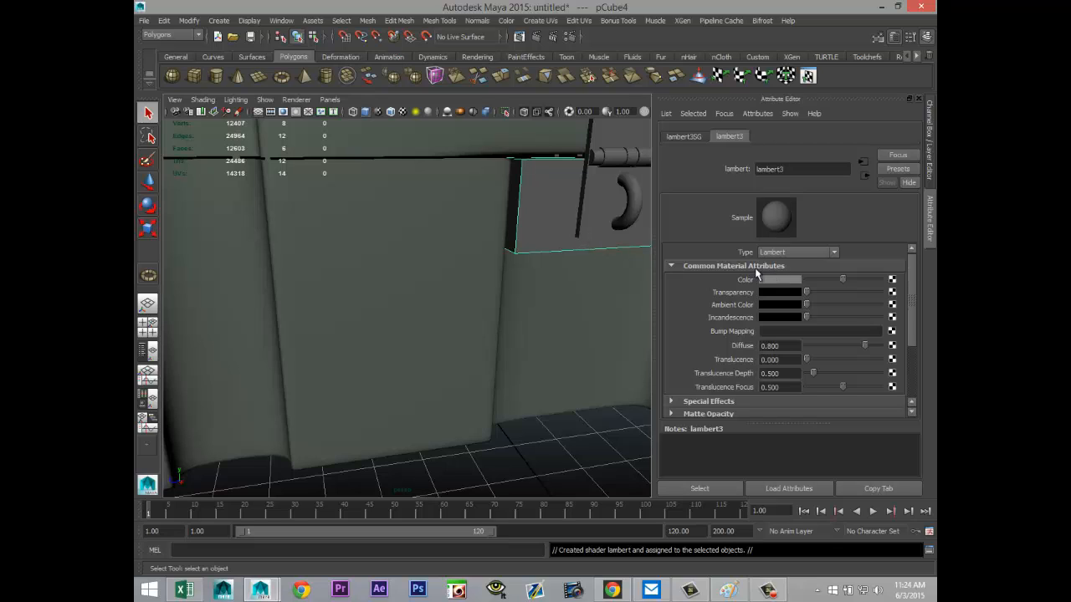
Step: Change the latch block's material type to Blinn and set its color to black
click(807, 253)
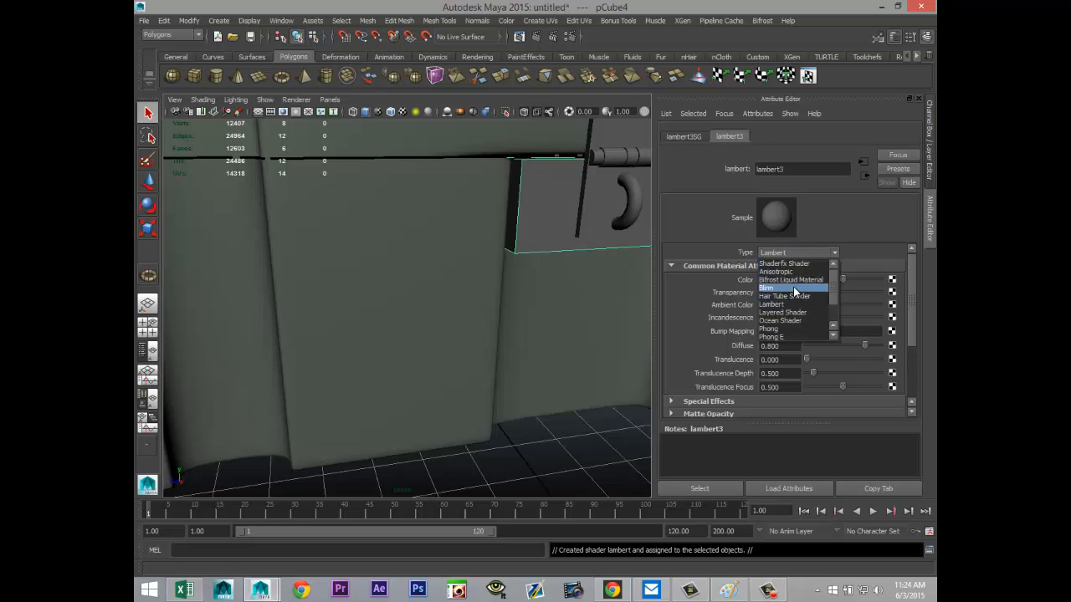
click(793, 287)
drag(840, 276, 808, 280)
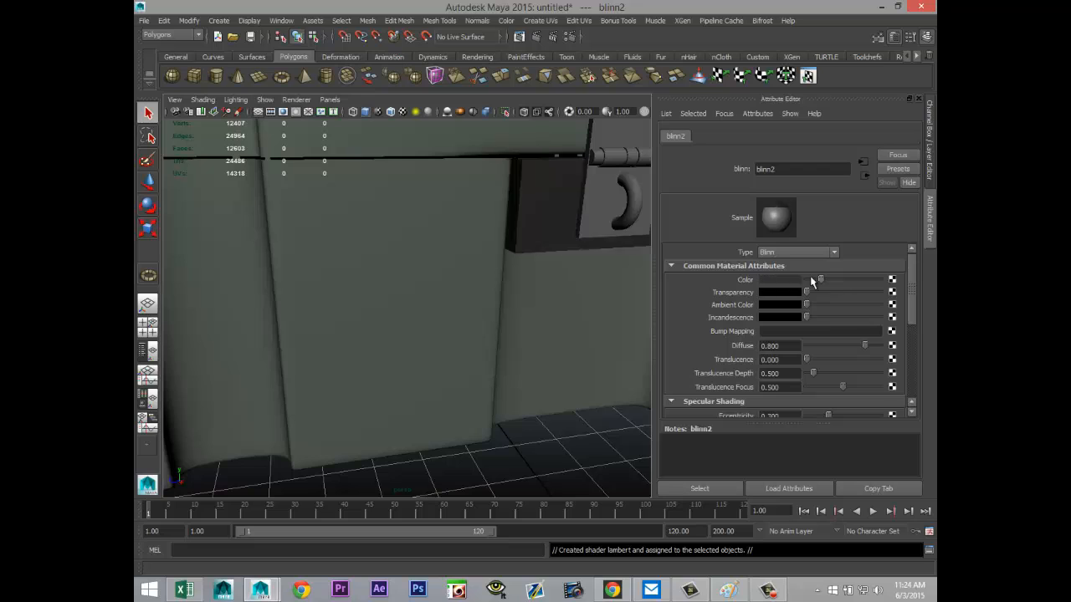
scroll(824, 357, down, 5)
scroll(818, 353, down, 2)
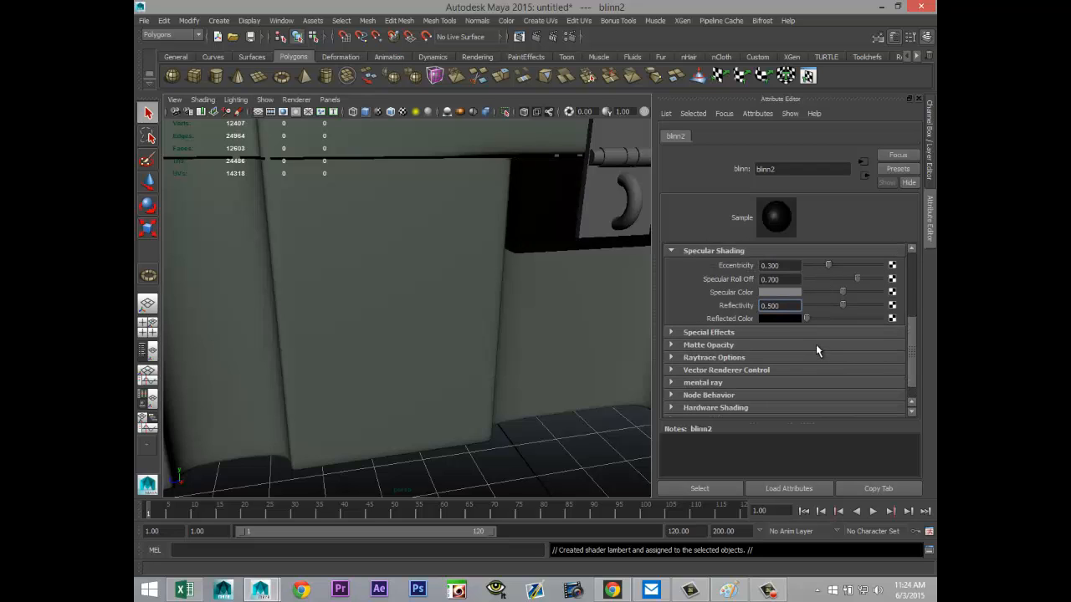
double_click(787, 306)
scroll(580, 353, up, 3)
scroll(529, 335, down, 4)
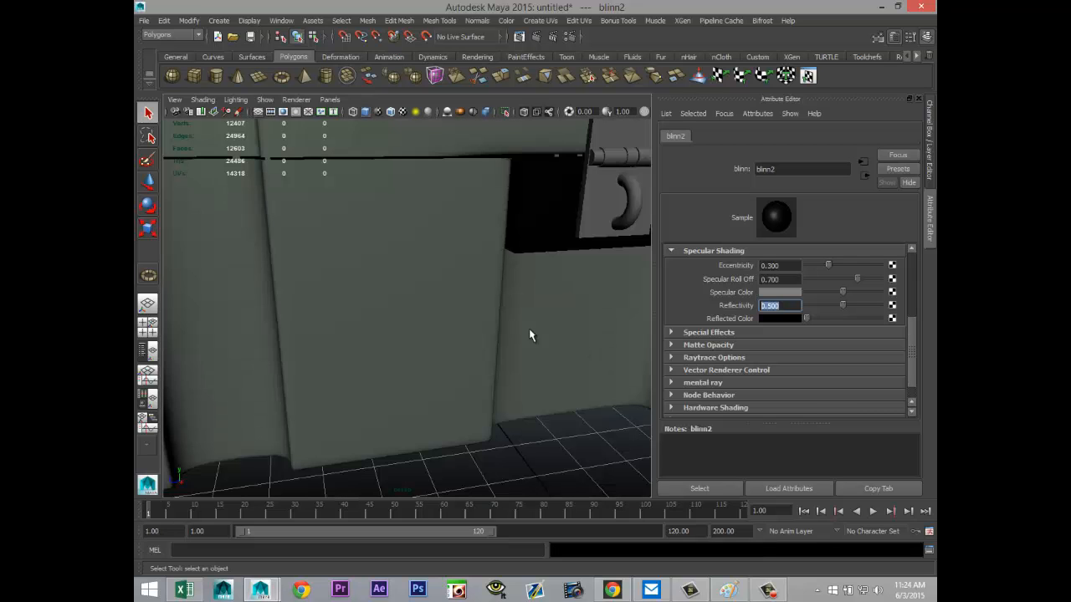
Step: Select all parts of the front latch together: the backing plate, rivets, hinge barrel pieces and curved ring
alt+drag(521, 323, 533, 367)
mouse_move(585, 391)
alt+mouse_down()
mouse_move(540, 370)
mouse_move(605, 394)
mouse_move(574, 375)
alt+mouse_up()
scroll(554, 361, up, 3)
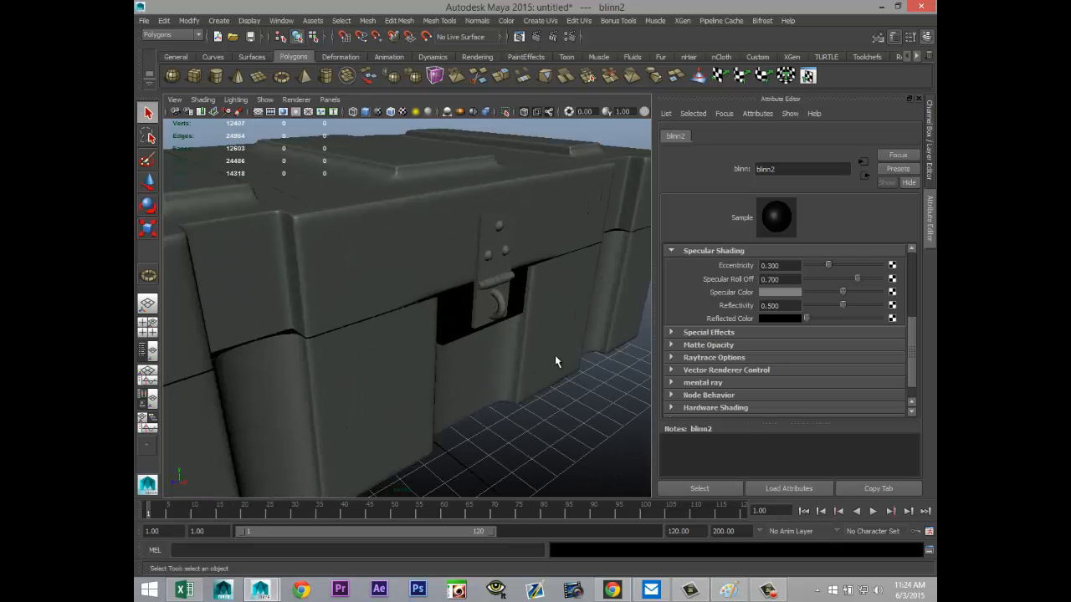
click(484, 253)
click(499, 227)
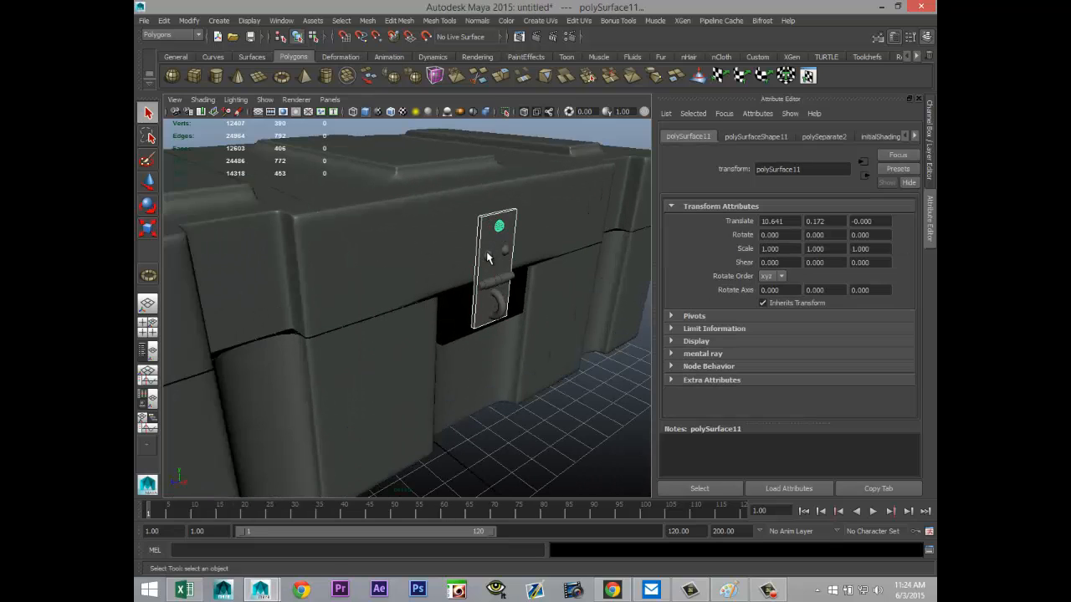
scroll(540, 354, up, 5)
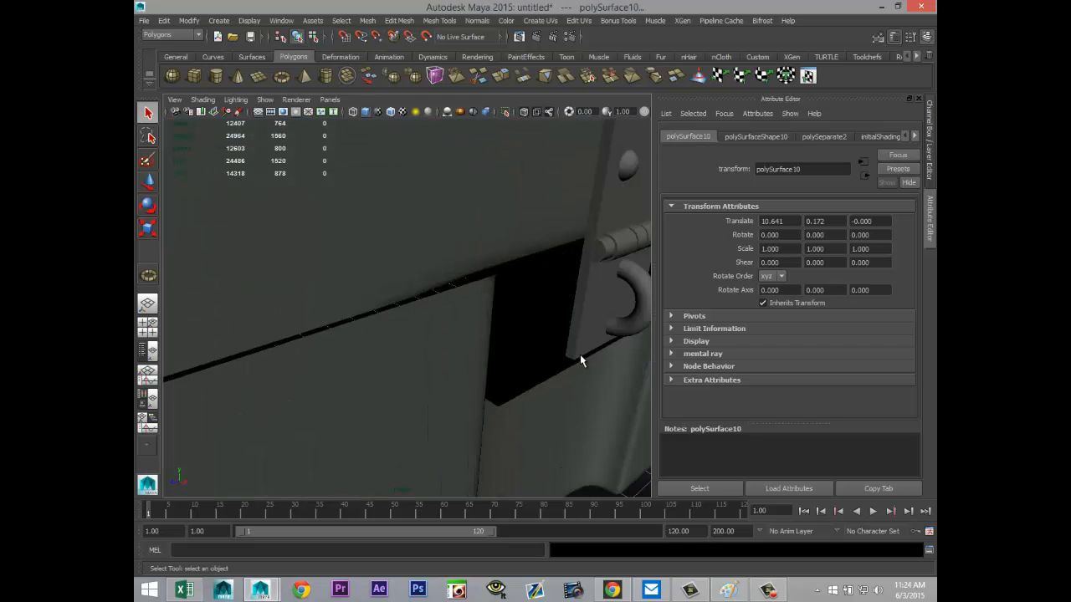
alt+middle_drag(579, 355, 424, 374)
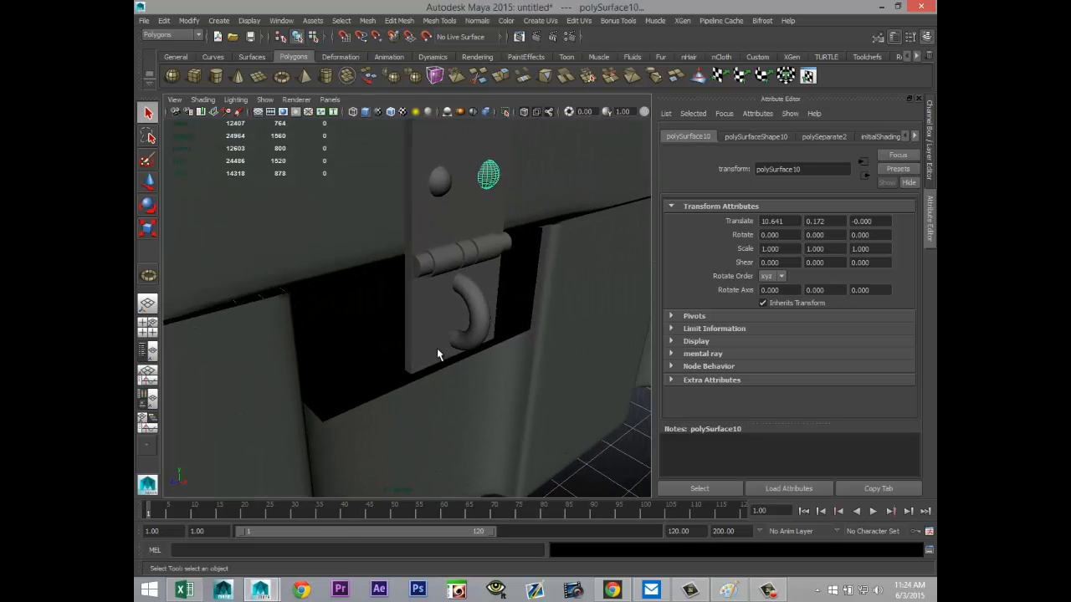
shift+click(434, 185)
shift+click(420, 260)
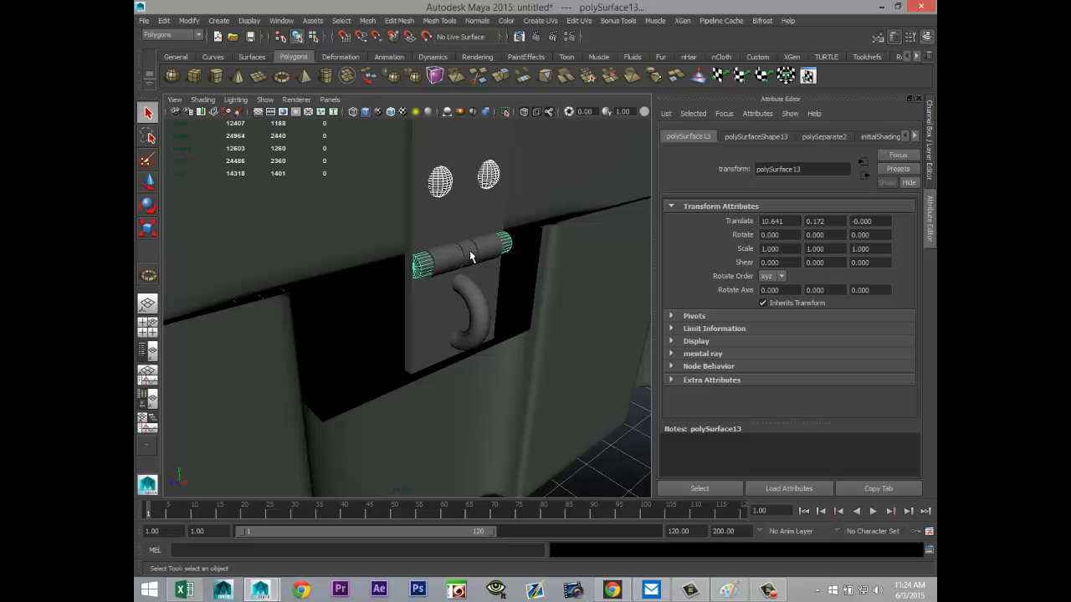
shift+click(470, 256)
shift+click(488, 246)
shift+click(468, 302)
shift+click(446, 310)
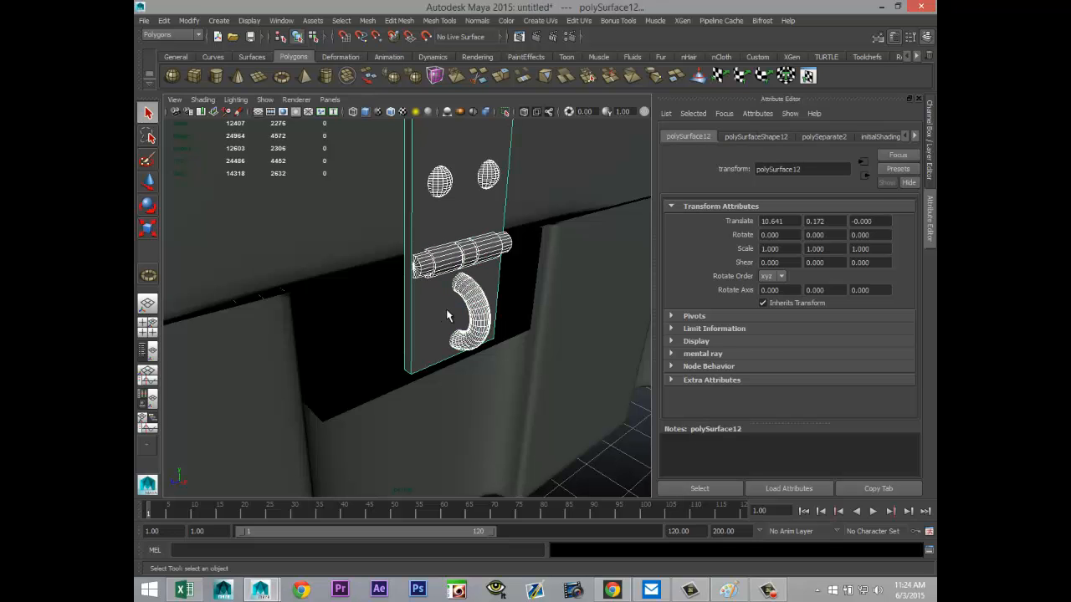
Step: Add both rear hinges to the latch selection and assign a new mia_material_x material to all of it
scroll(493, 288, down, 5)
alt+drag(479, 307, 329, 336)
click(328, 337)
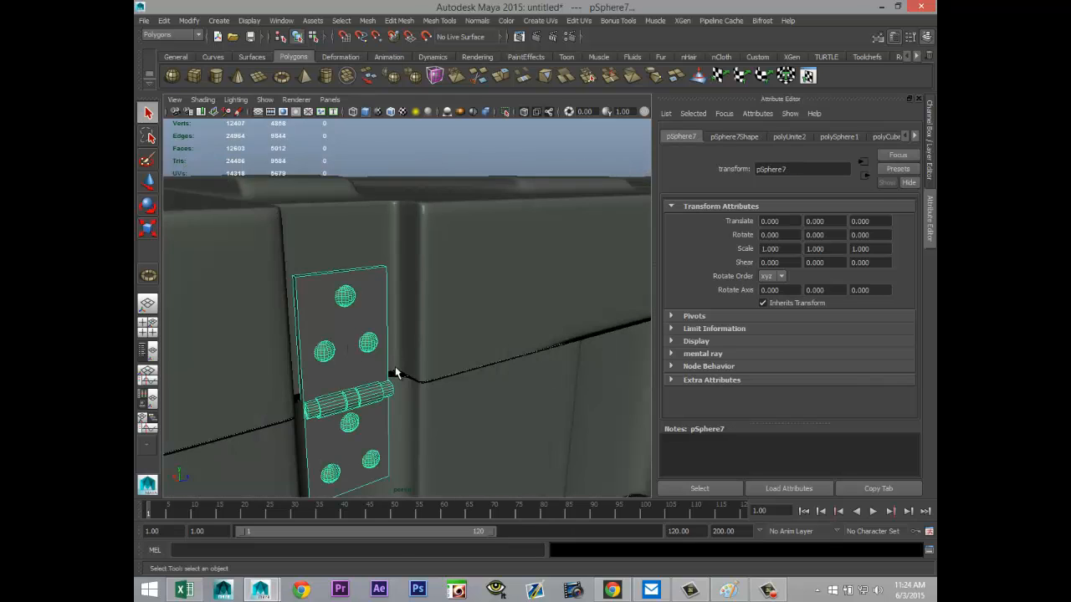
alt+right_drag(499, 384, 198, 378)
click(356, 268)
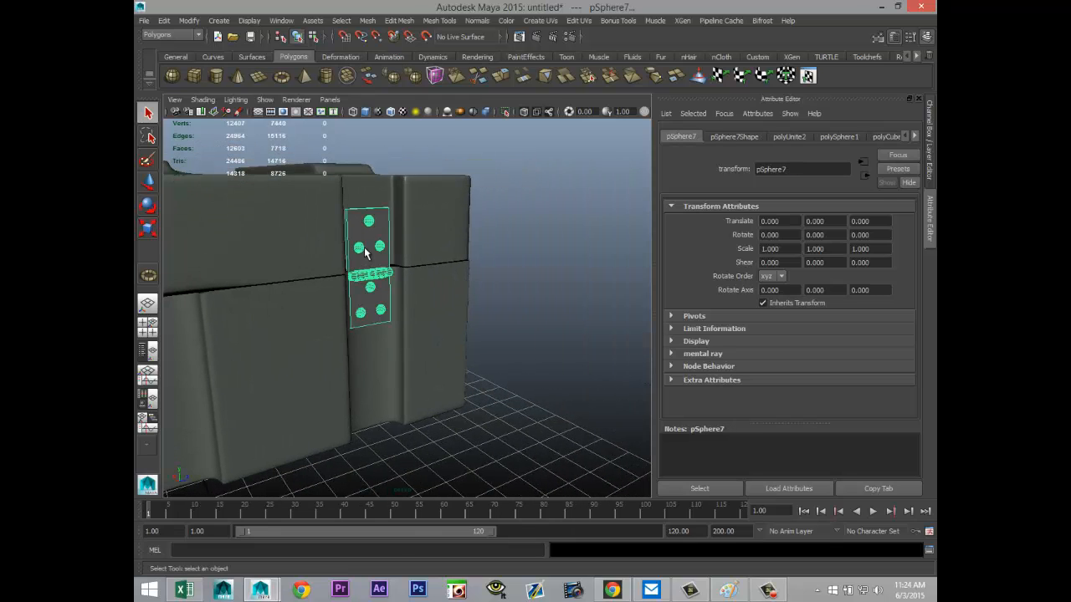
right_drag(376, 244, 381, 486)
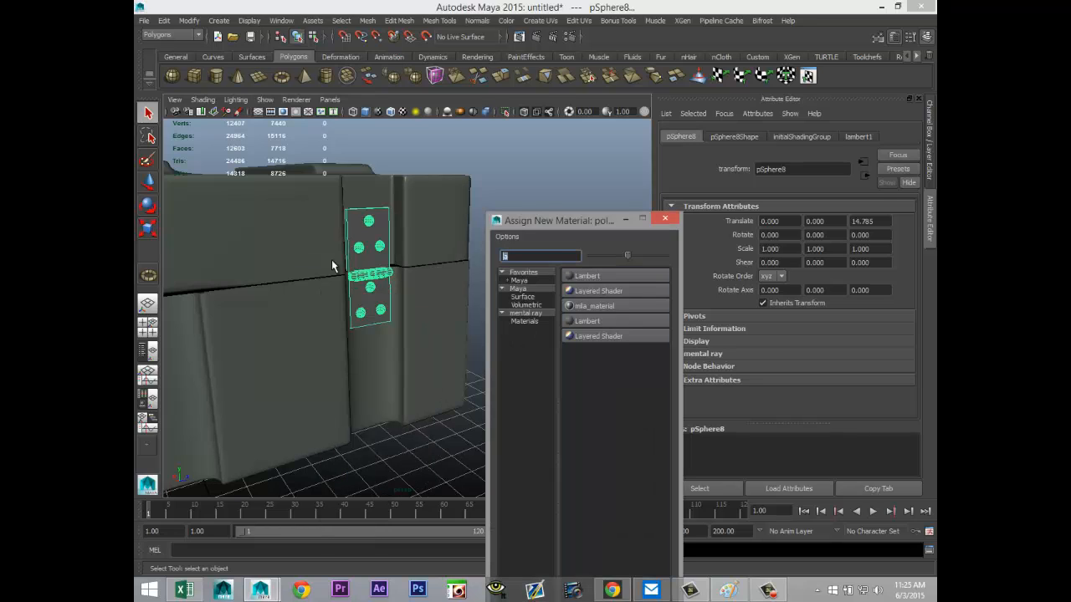
text(mia)
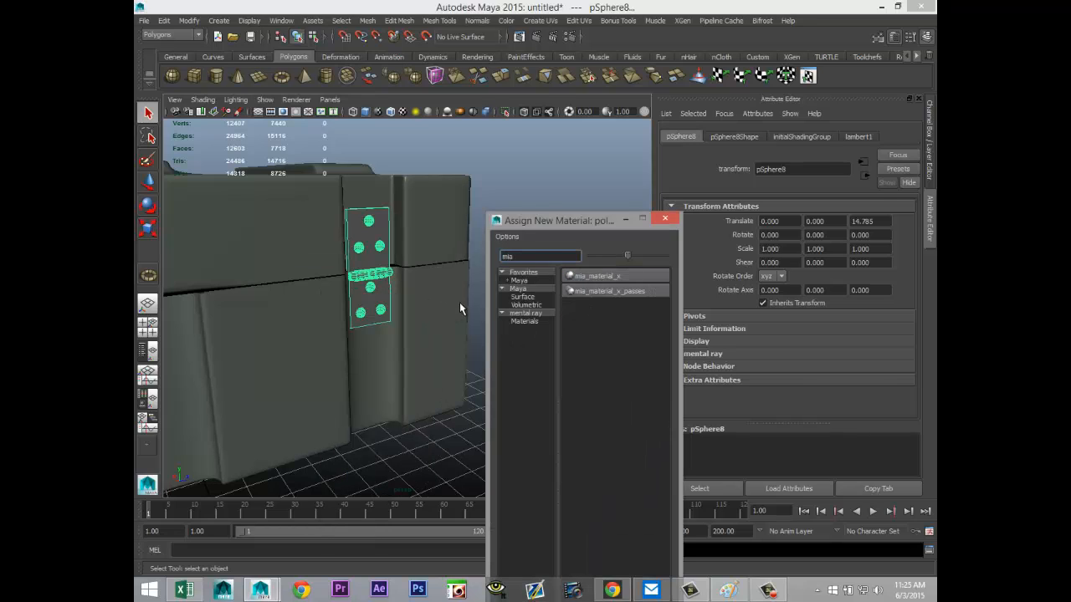
click(608, 277)
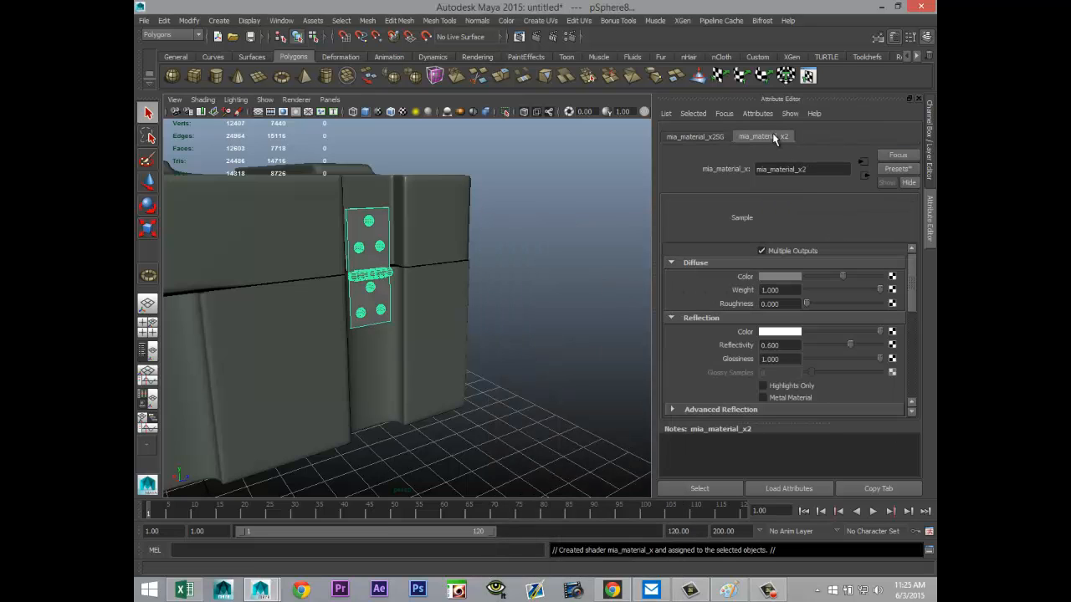
Step: Replace the latch and hinge material's settings with the Chrome preset
click(897, 169)
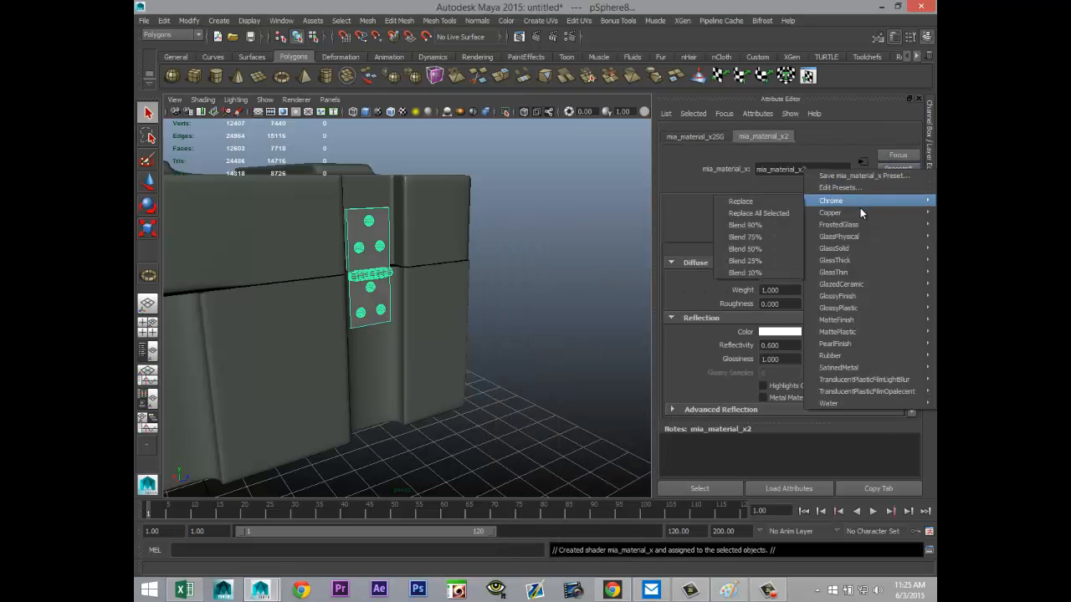
mouse_move(836, 204)
click(770, 202)
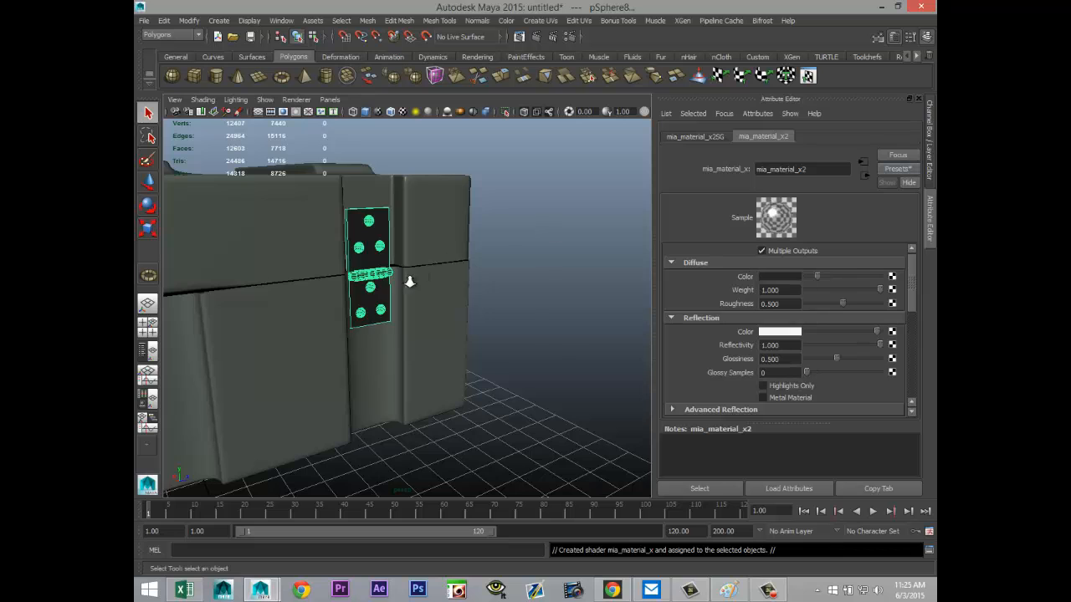
Step: Frame the whole crate at a three-quarter angle and show the resolution gate in the perspective view
alt+drag(410, 279, 410, 312)
alt+drag(309, 376, 485, 390)
alt+middle_drag(481, 390, 494, 407)
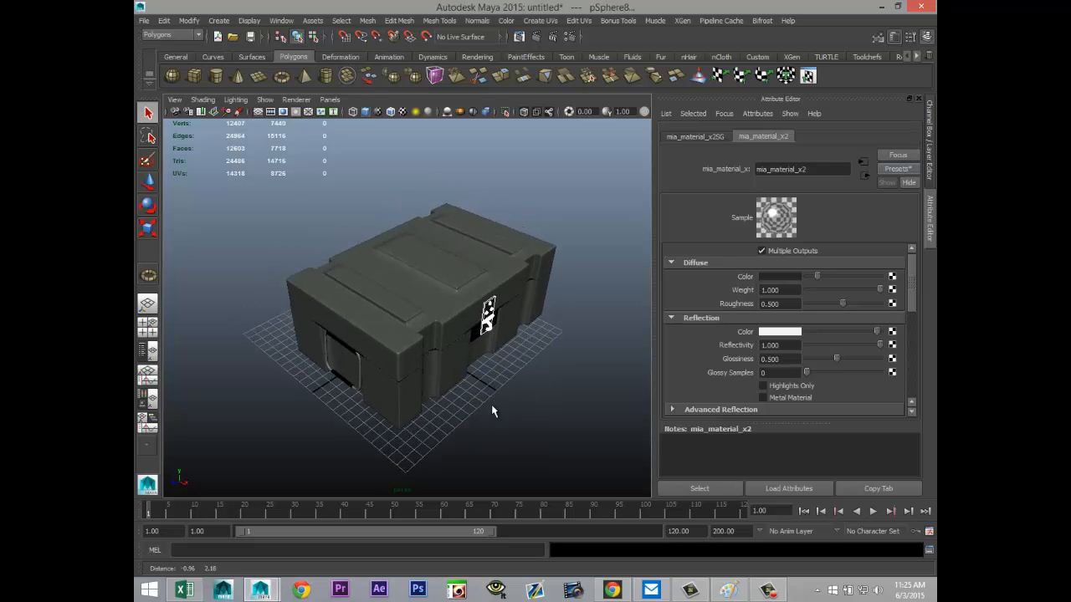
click(284, 112)
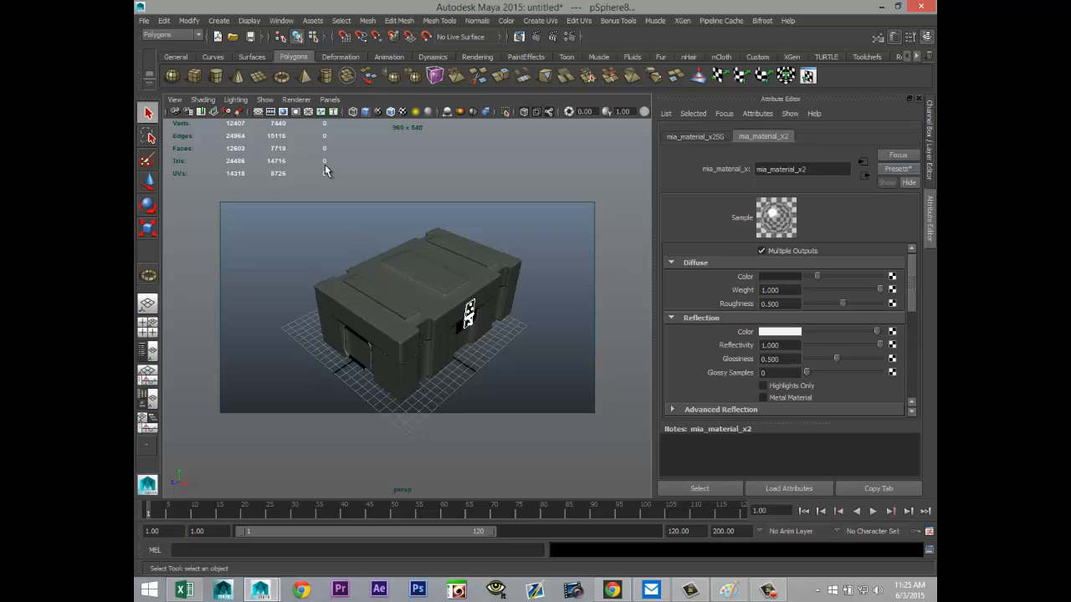
Step: Create a large polygon ground plane under the crate and scale it to 3.737 in X and 3.211 in Z
click(259, 79)
scroll(354, 306, down, 5)
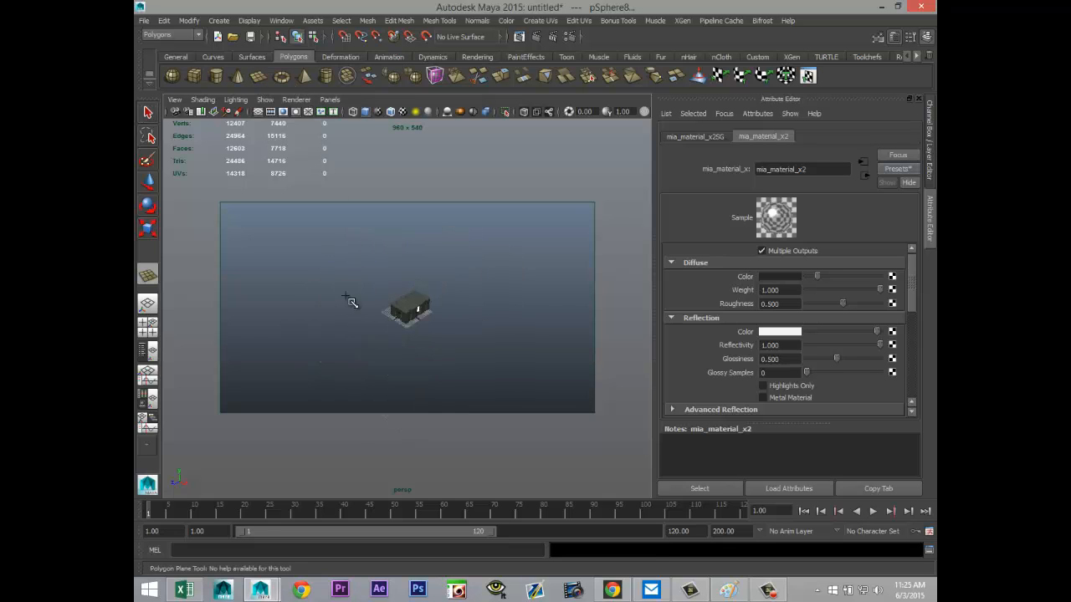
drag(265, 314, 648, 303)
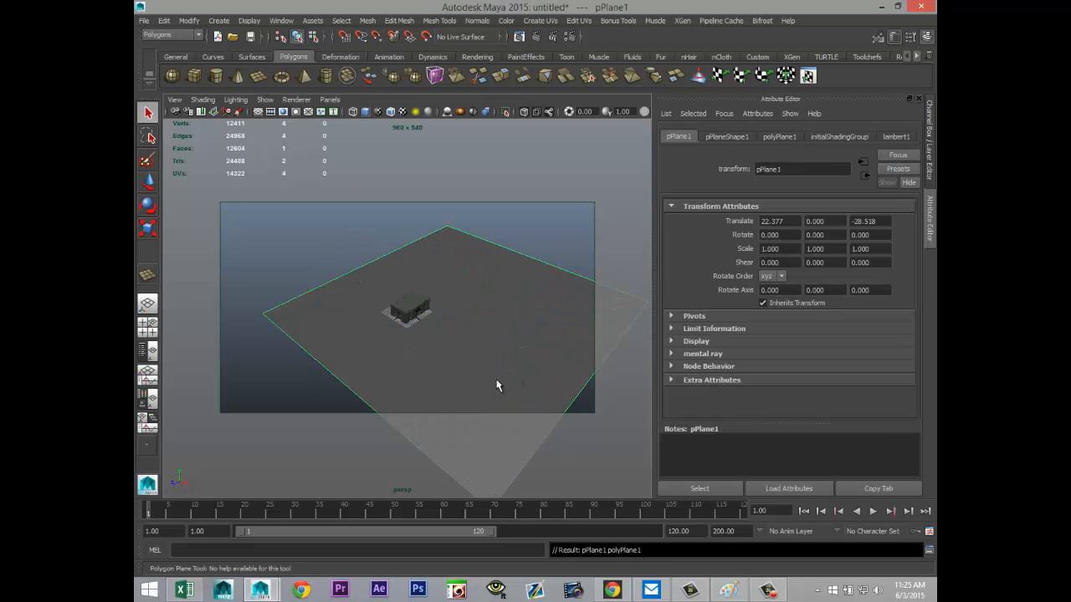
key(r)
drag(423, 334, 322, 426)
drag(507, 332, 588, 377)
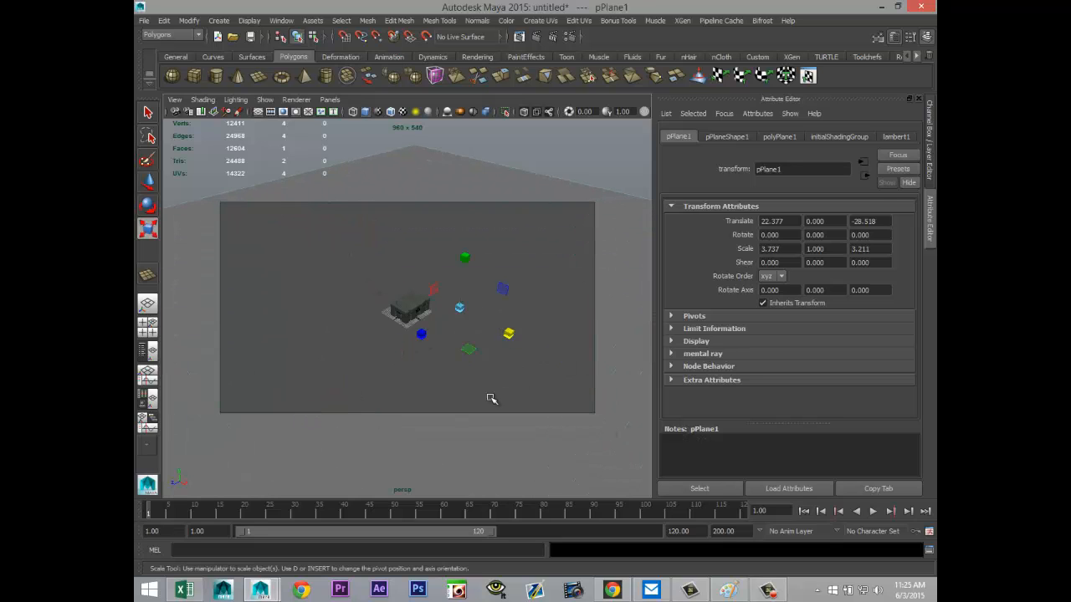
Step: Assign a new Phong E material to the ground plane and set its color to white
right_drag(540, 276, 545, 520)
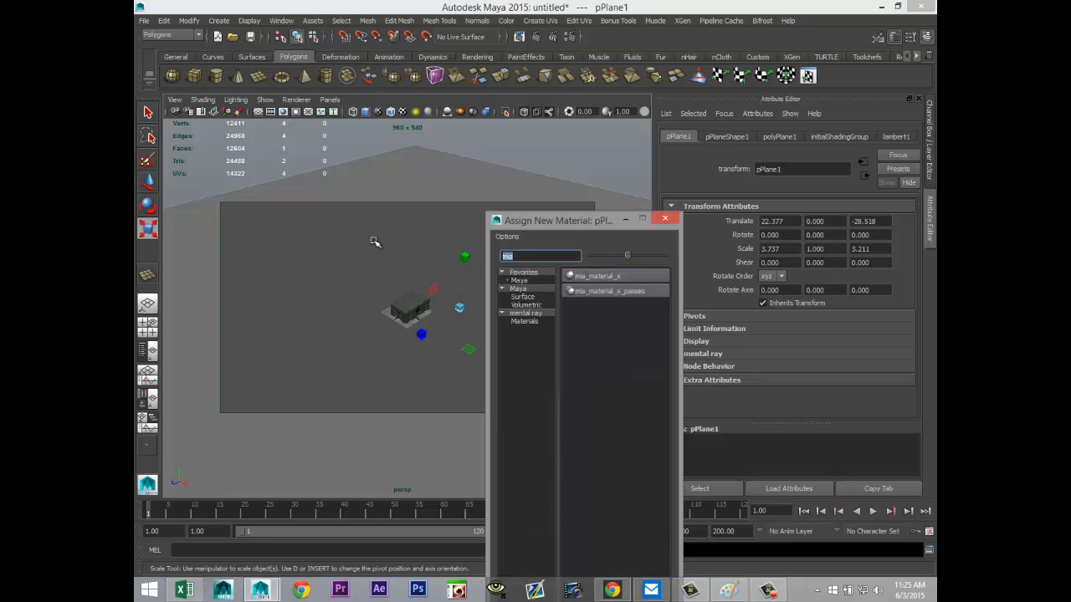
text(ph)
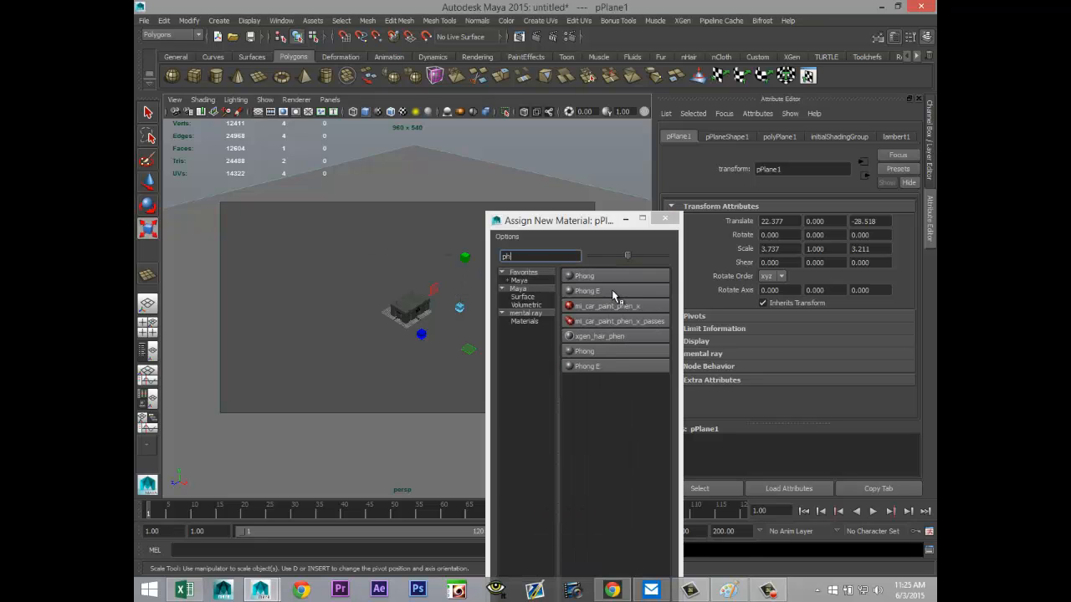
click(612, 291)
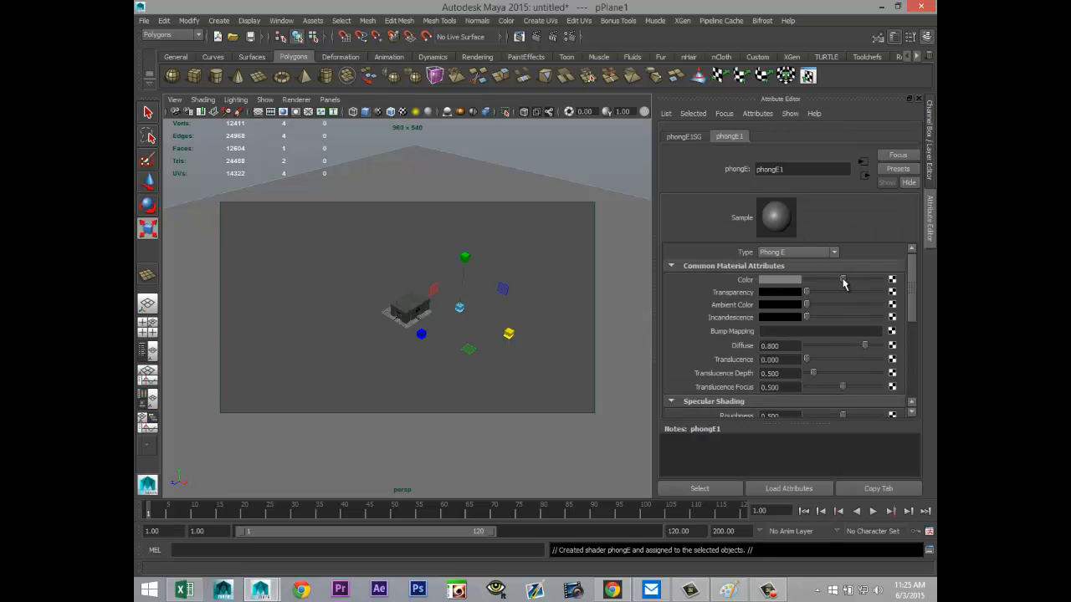
drag(843, 282, 885, 282)
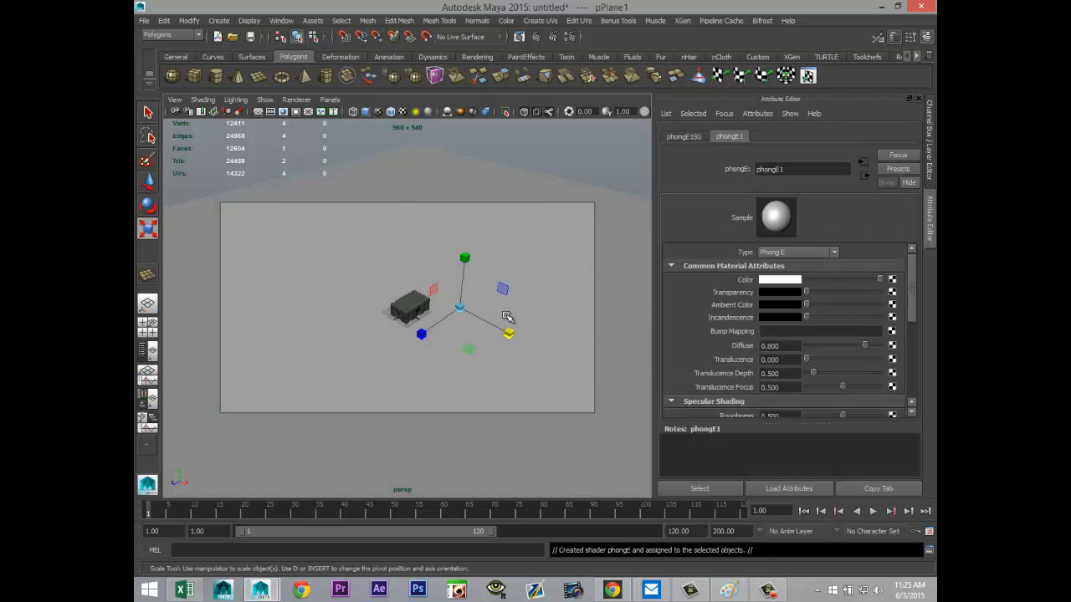
Step: Create a point light and display the perspective view with scene lighting
scroll(506, 315, up, 5)
scroll(506, 316, up, 3)
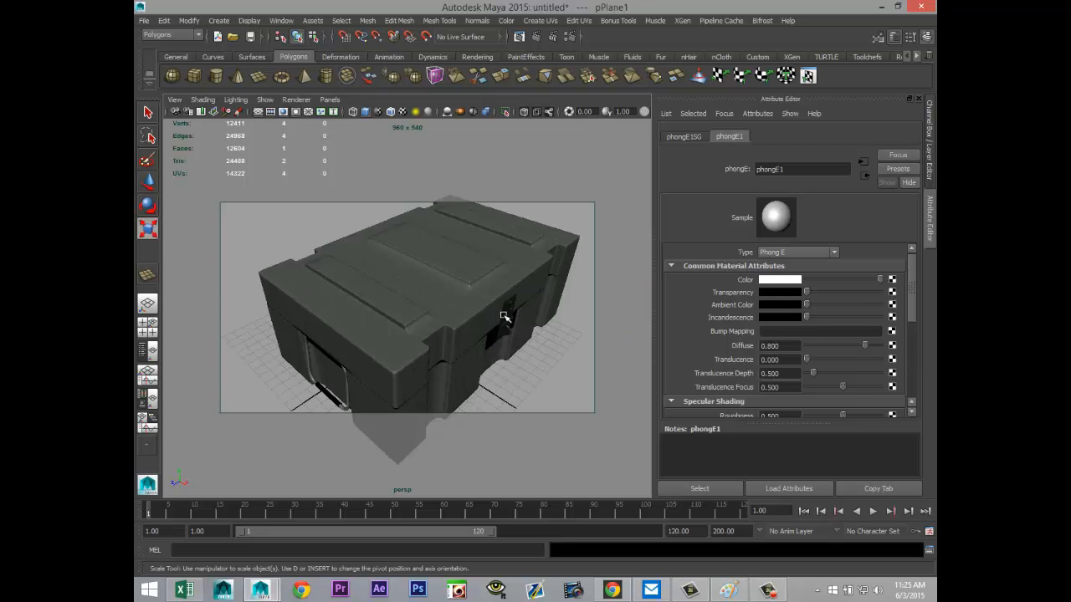
scroll(504, 316, down, 6)
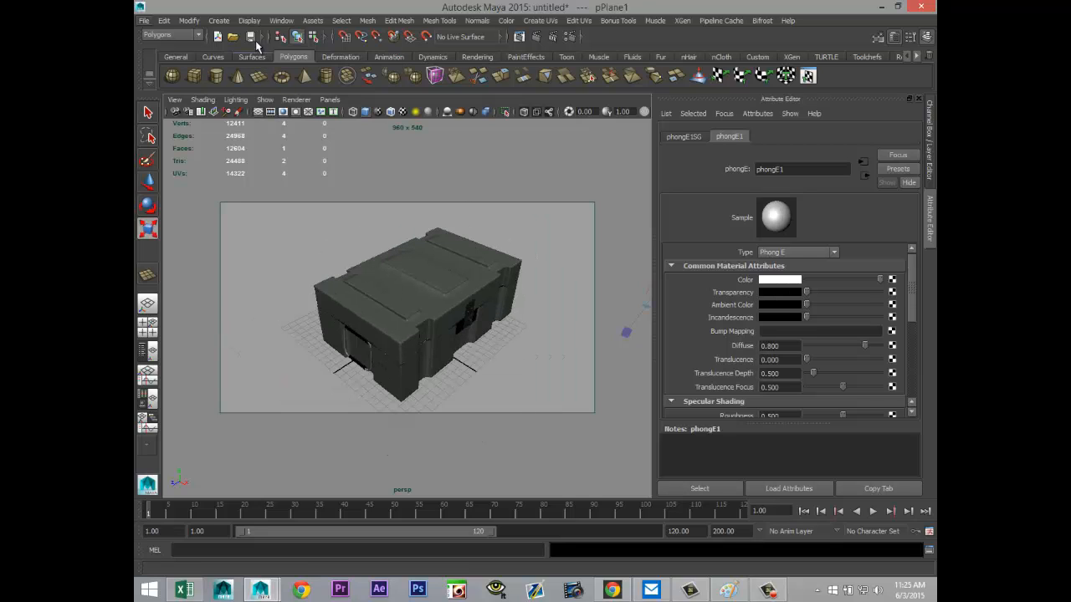
click(221, 21)
mouse_move(272, 76)
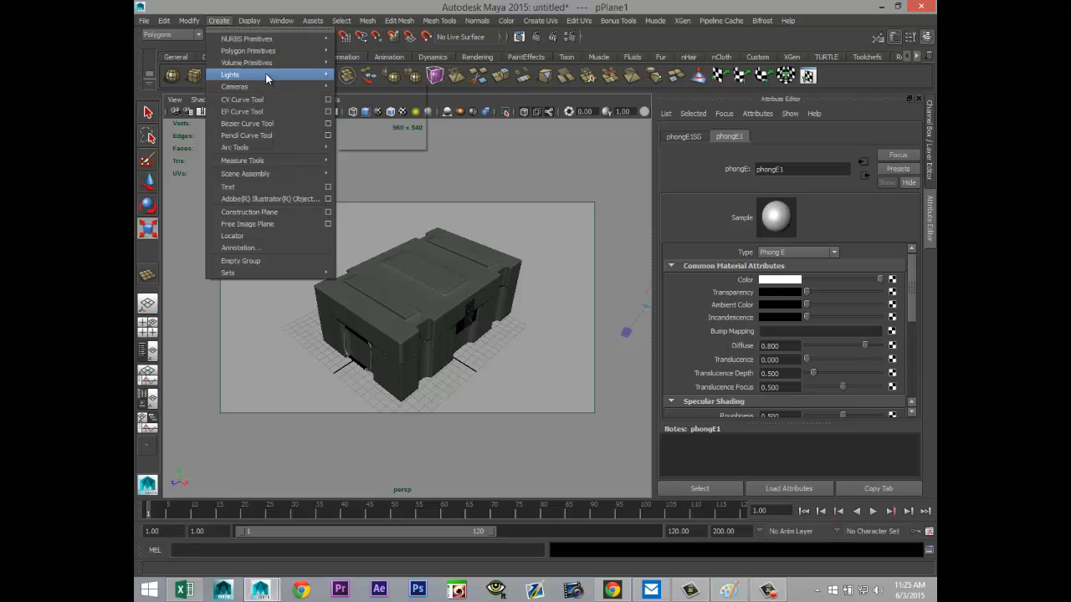
click(372, 106)
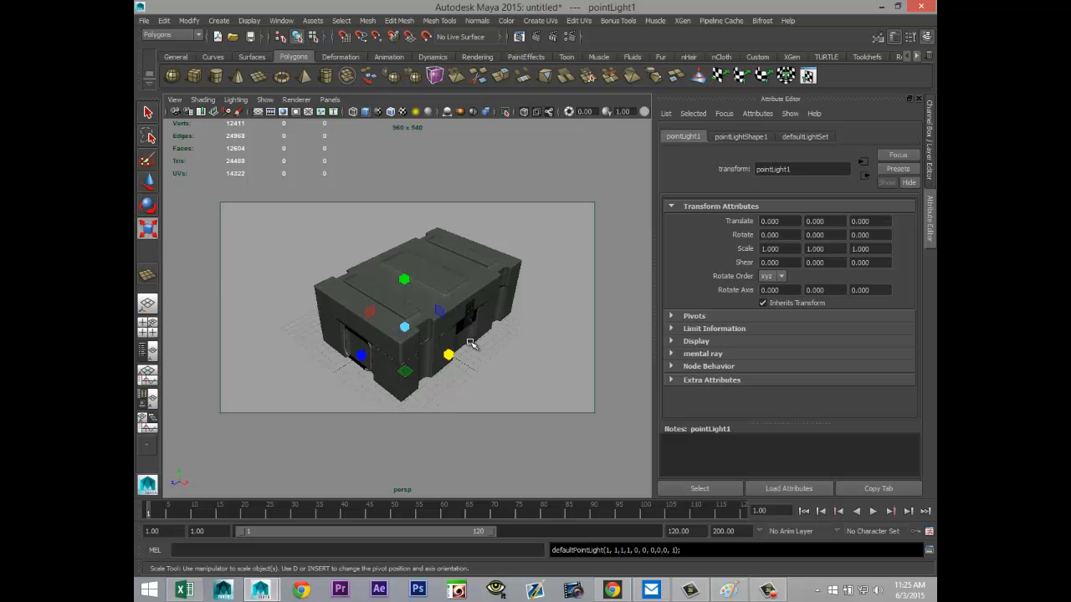
key(7)
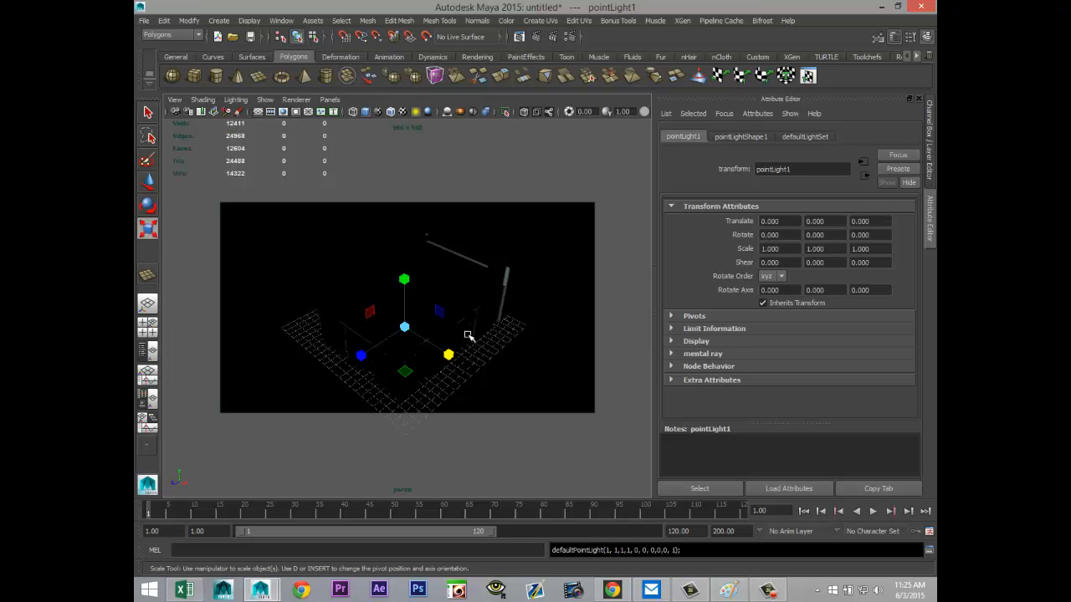
Step: Move the point light above and beside the crate to about 18.3 in X, 16.3 in Y and 2.1 in Z
key(w)
drag(404, 288, 397, 138)
drag(449, 235, 630, 332)
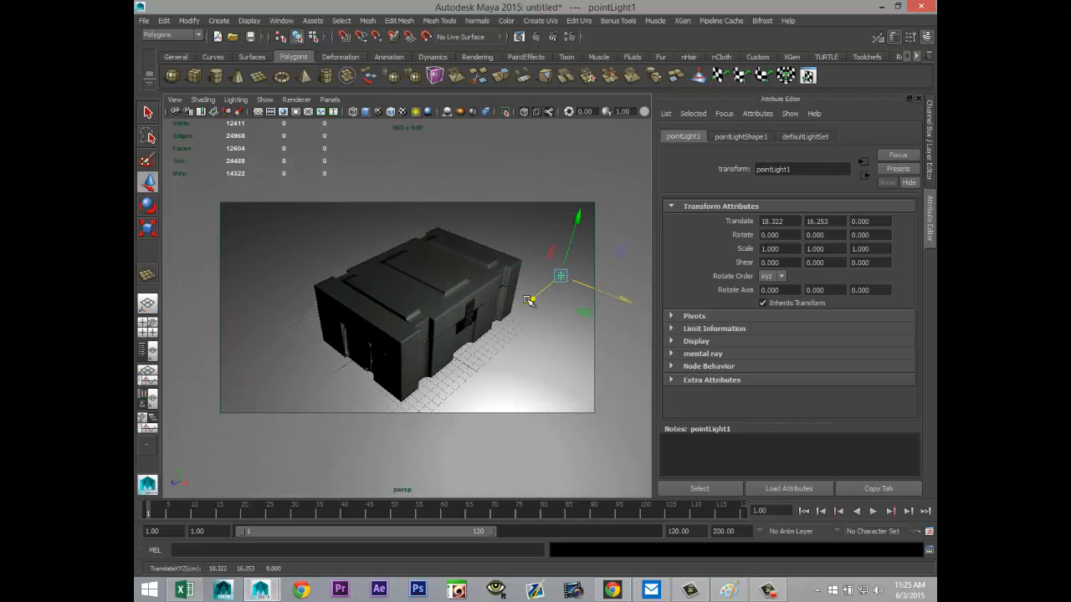
drag(529, 301, 517, 316)
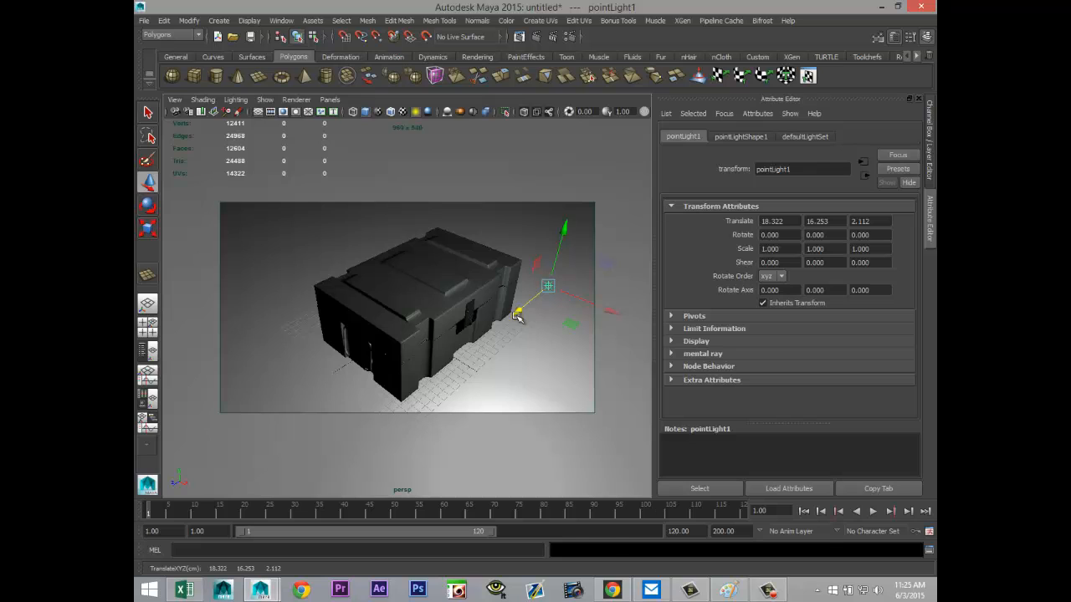
Step: Duplicate the point light, move the copy along X to the opposite side of the crate, and set its intensity to 0.45
key(ctrl+d)
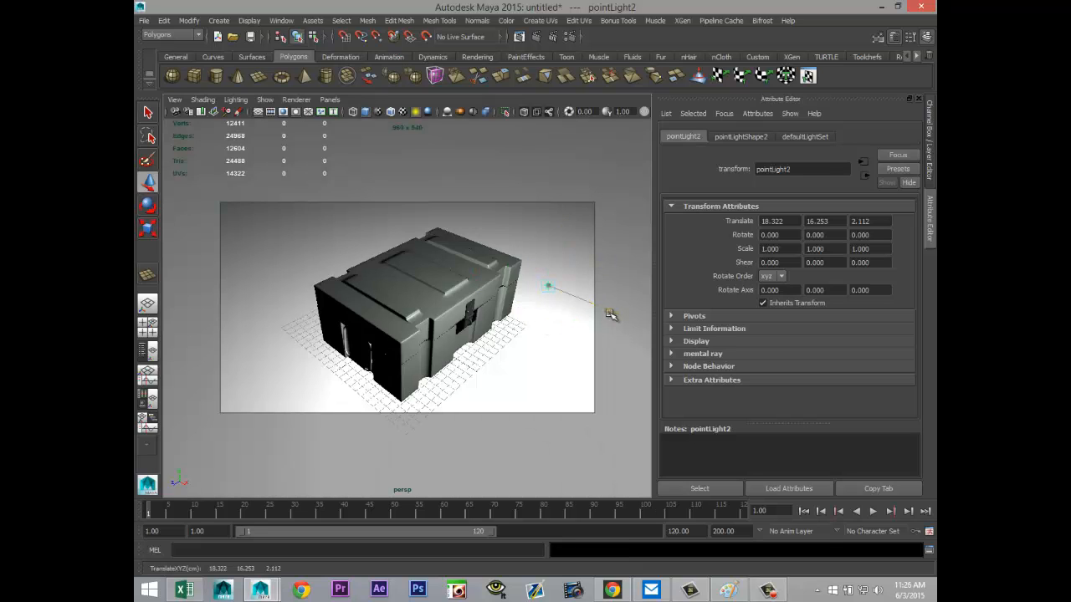
drag(610, 314, 139, 330)
click(740, 138)
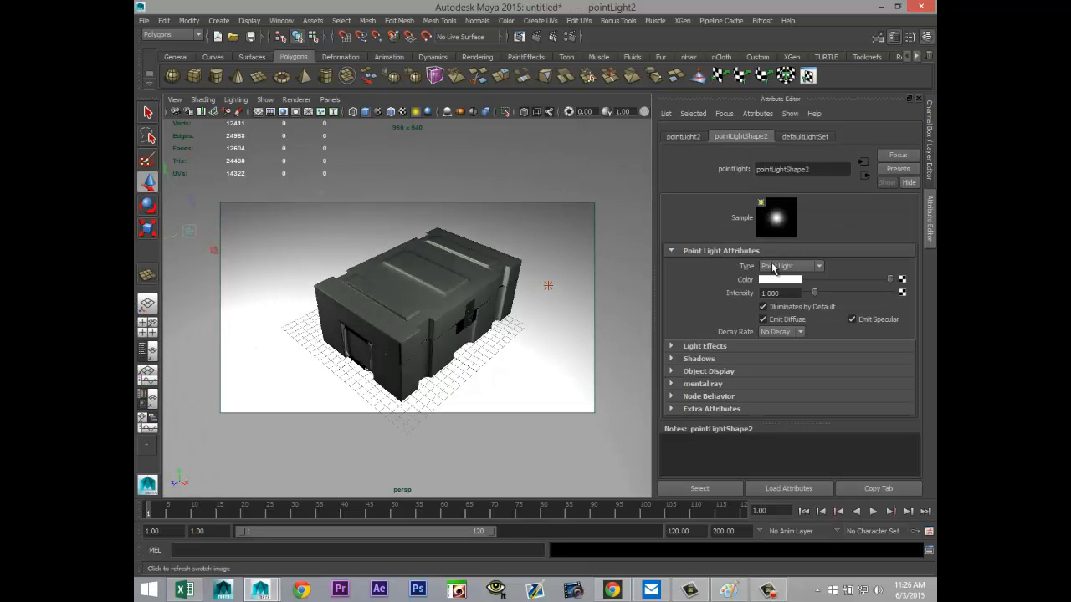
double_click(778, 293)
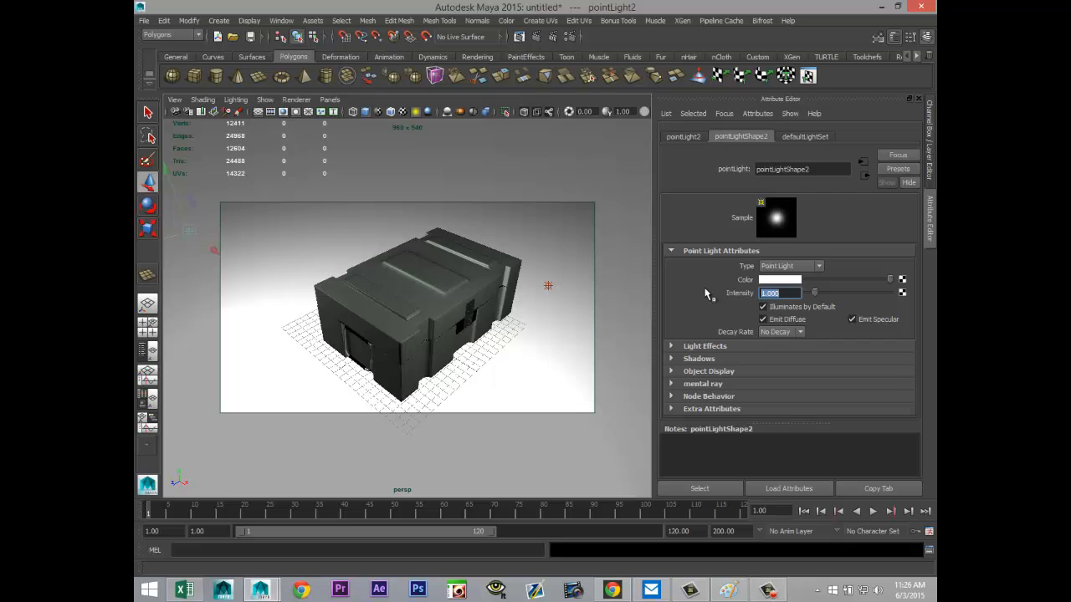
text(0.45)
key(Return)
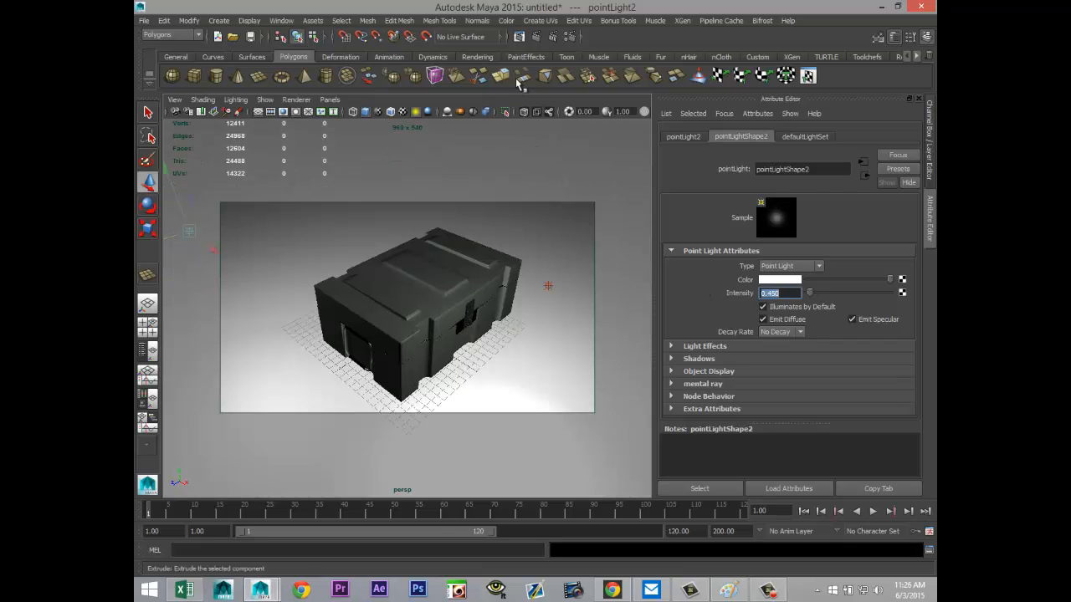
Step: Set the renderer to mental ray and the image size preset to HD 1080 in the render settings
click(570, 36)
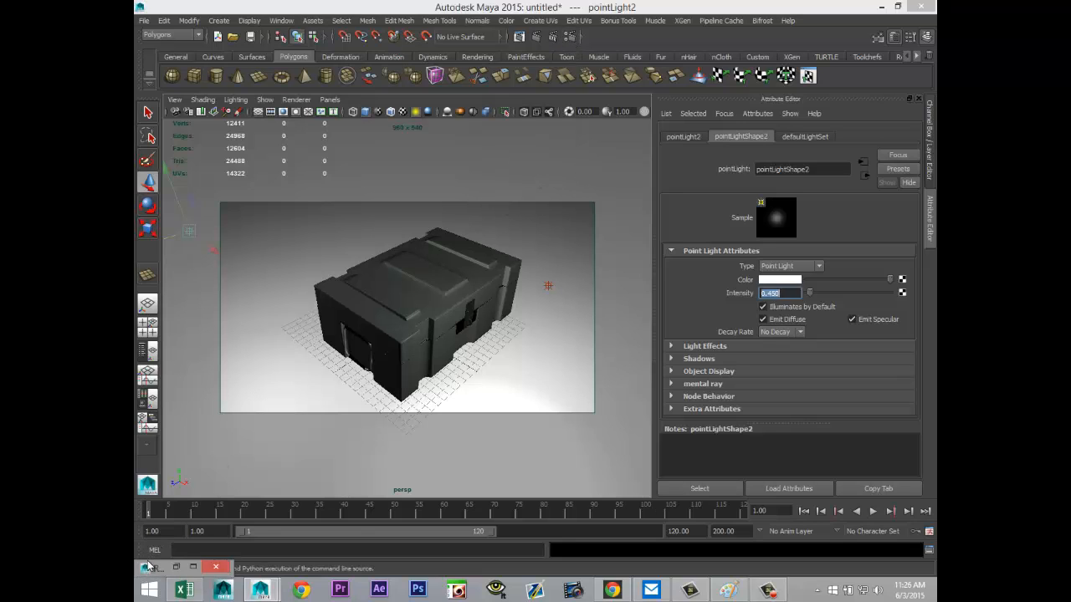
click(191, 567)
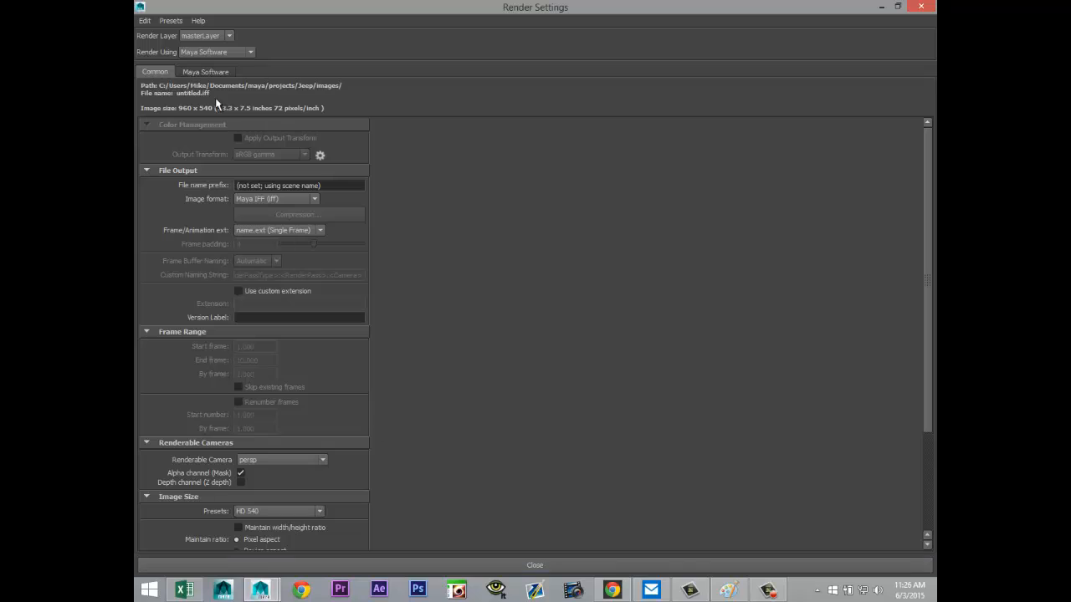
click(216, 52)
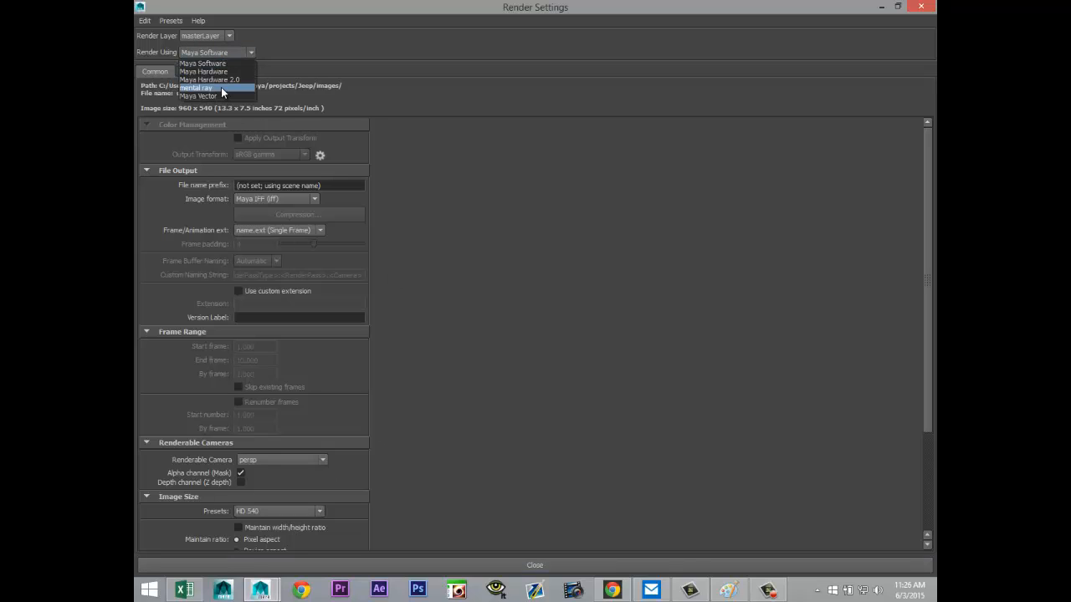
click(221, 87)
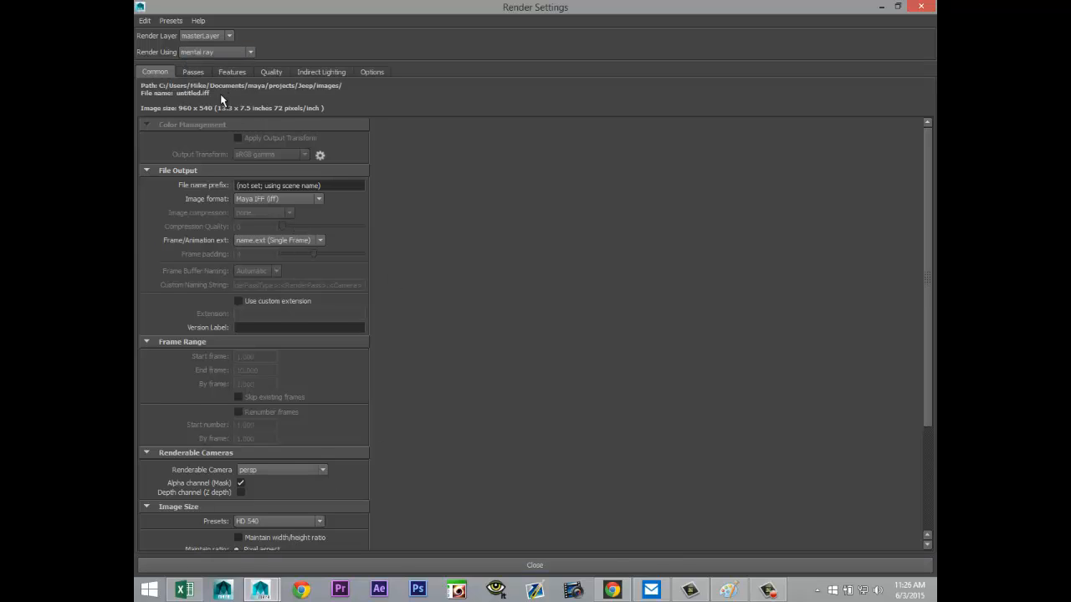
scroll(306, 378, down, 3)
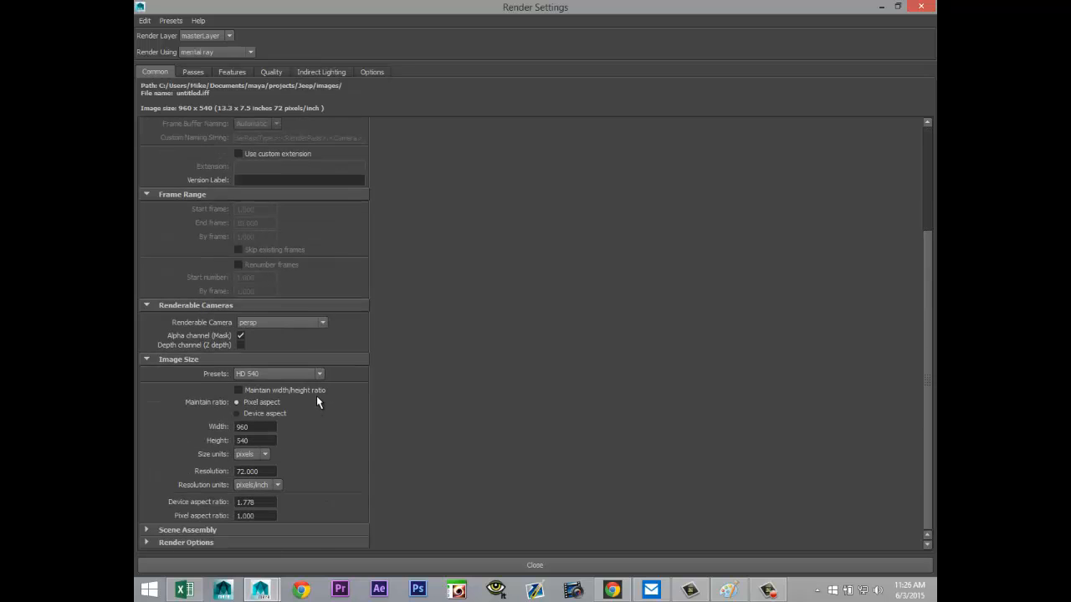
click(285, 374)
click(318, 458)
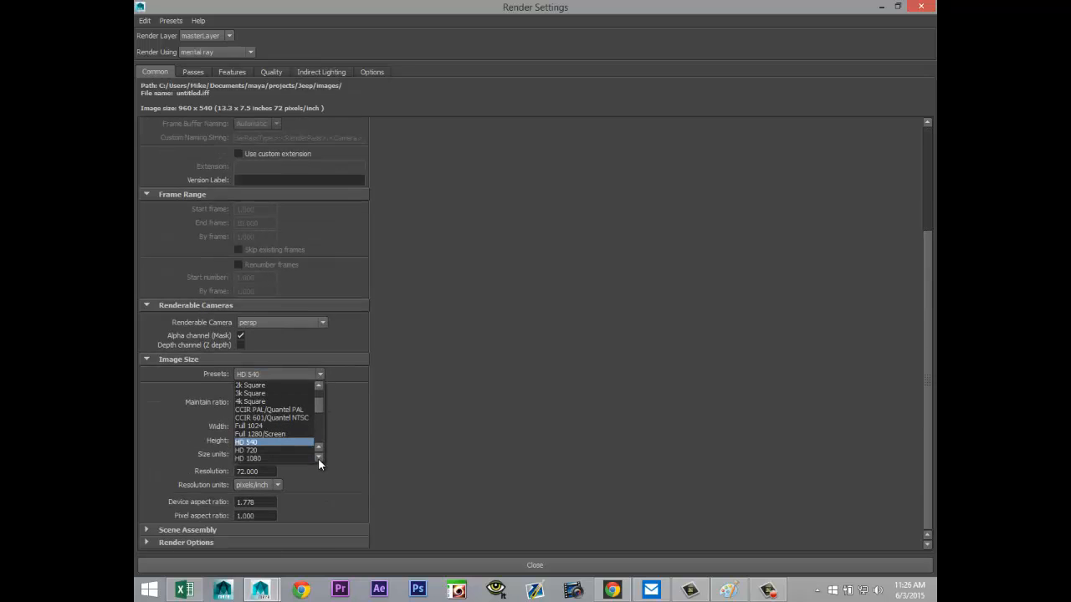
click(295, 449)
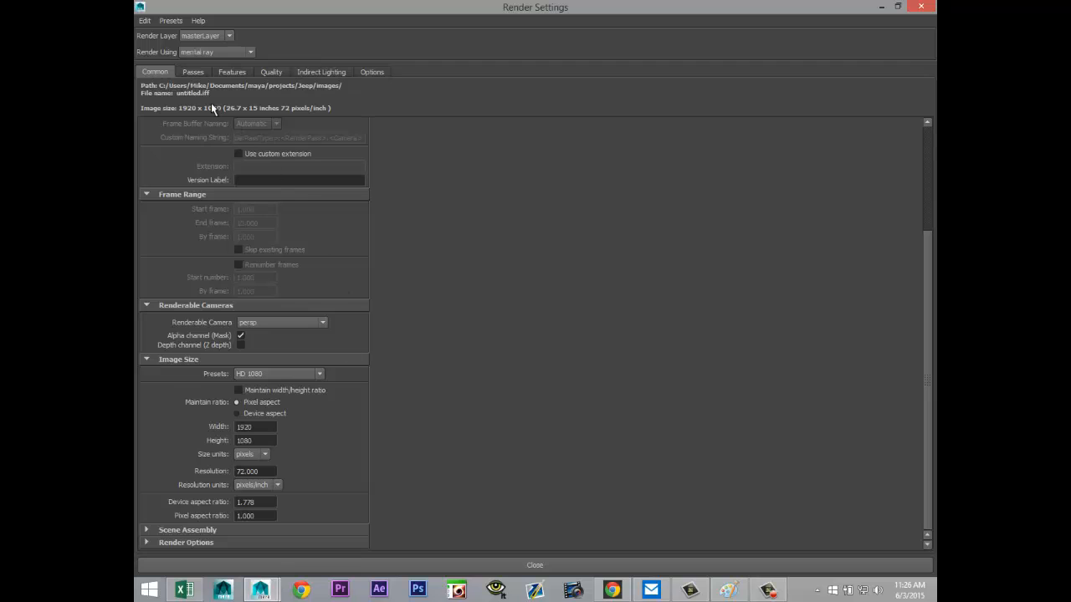
Step: Enable Global Illumination and create an image-based lighting node for the mental ray render
click(272, 72)
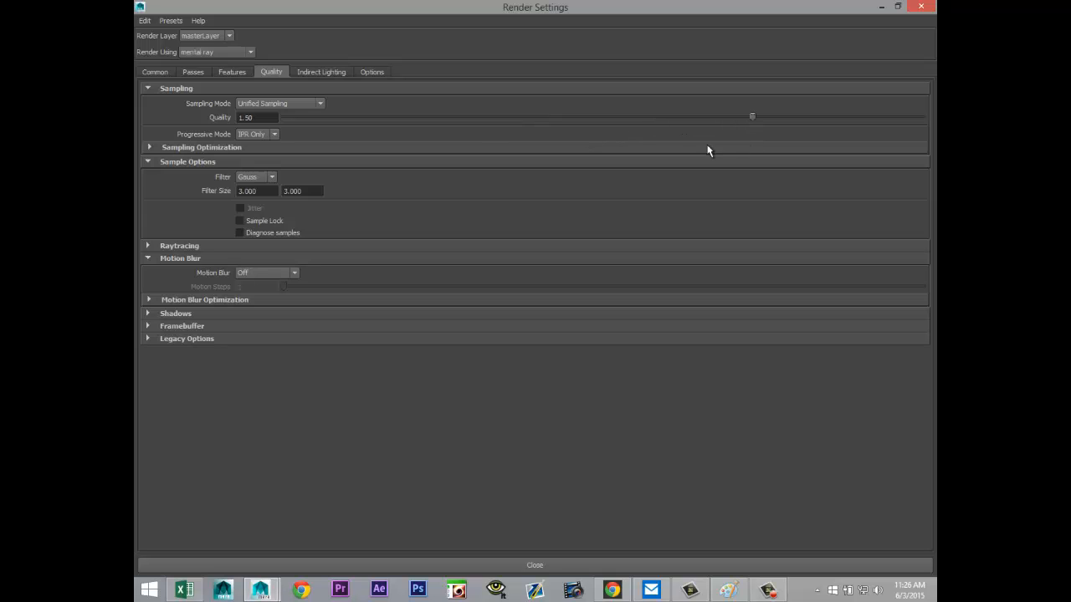
click(324, 72)
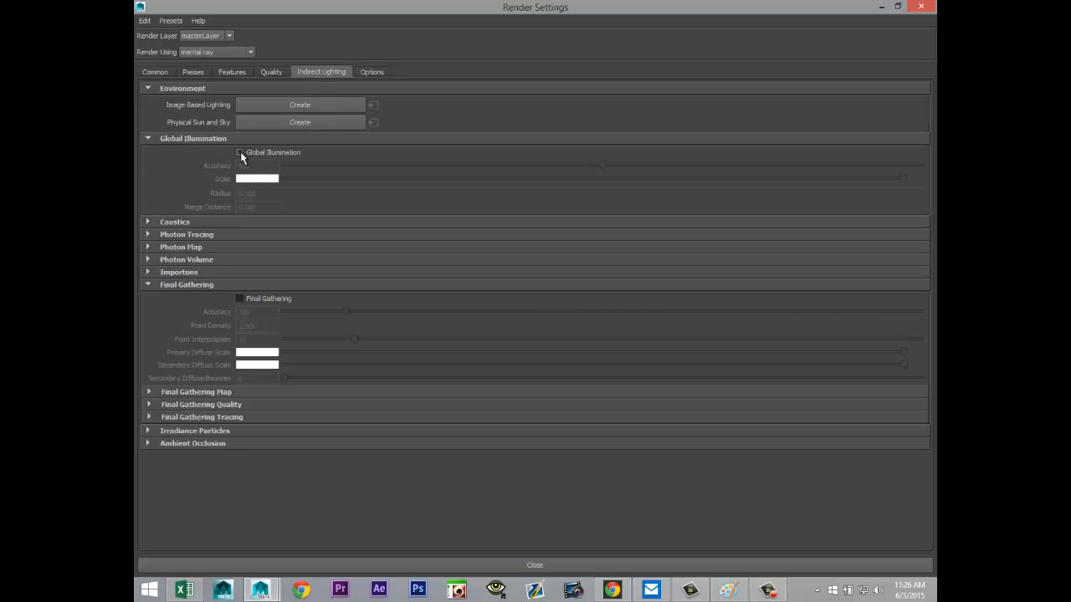
click(240, 153)
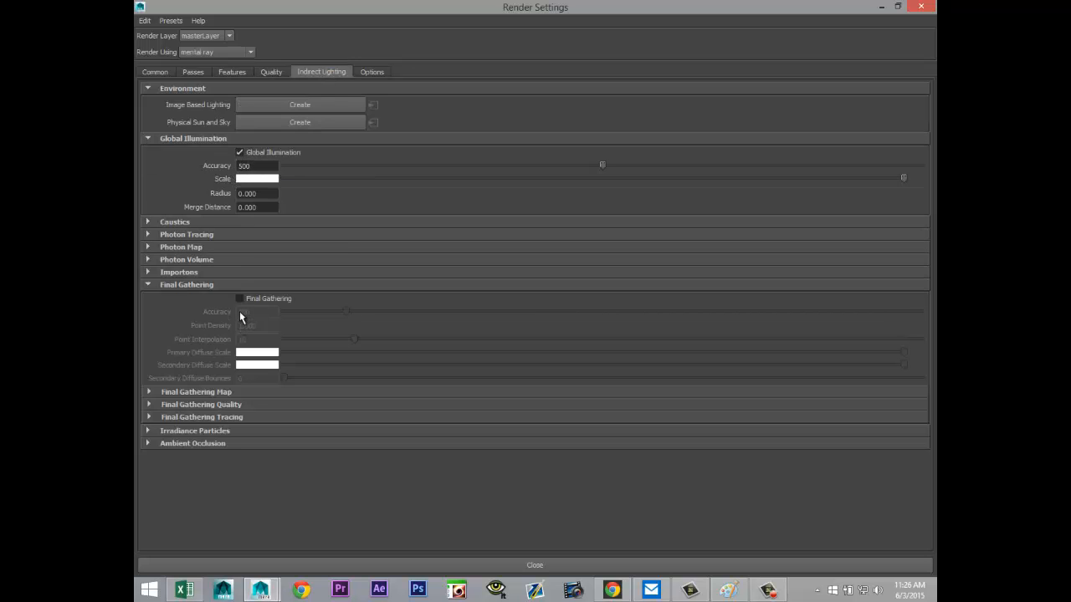
click(320, 104)
click(881, 7)
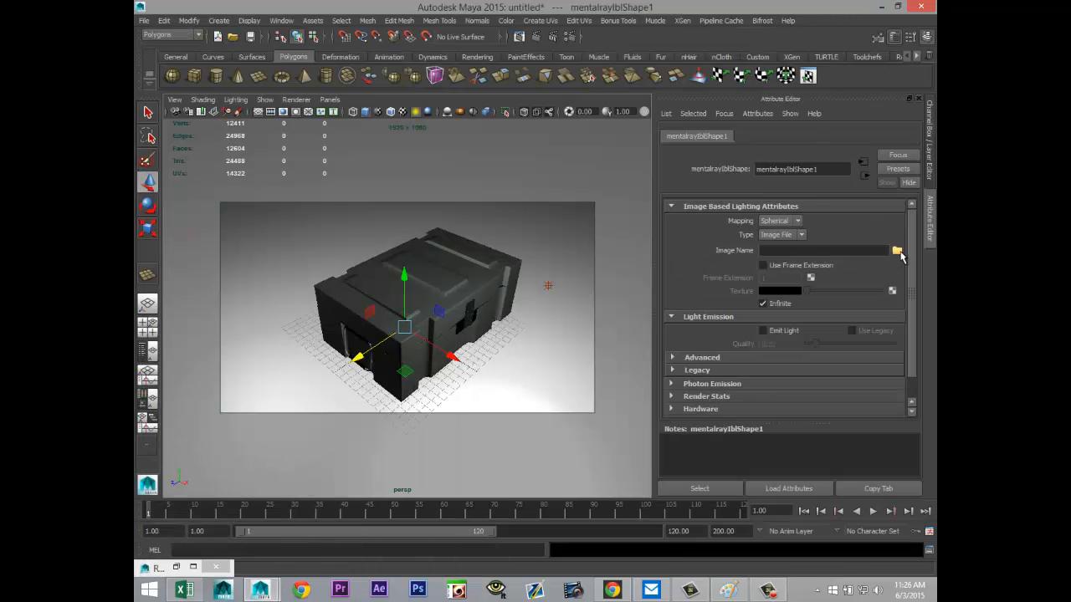
Step: Load Sky very dark black.hdr from the HDRI folder as the image-based lighting image and render the current frame
click(897, 251)
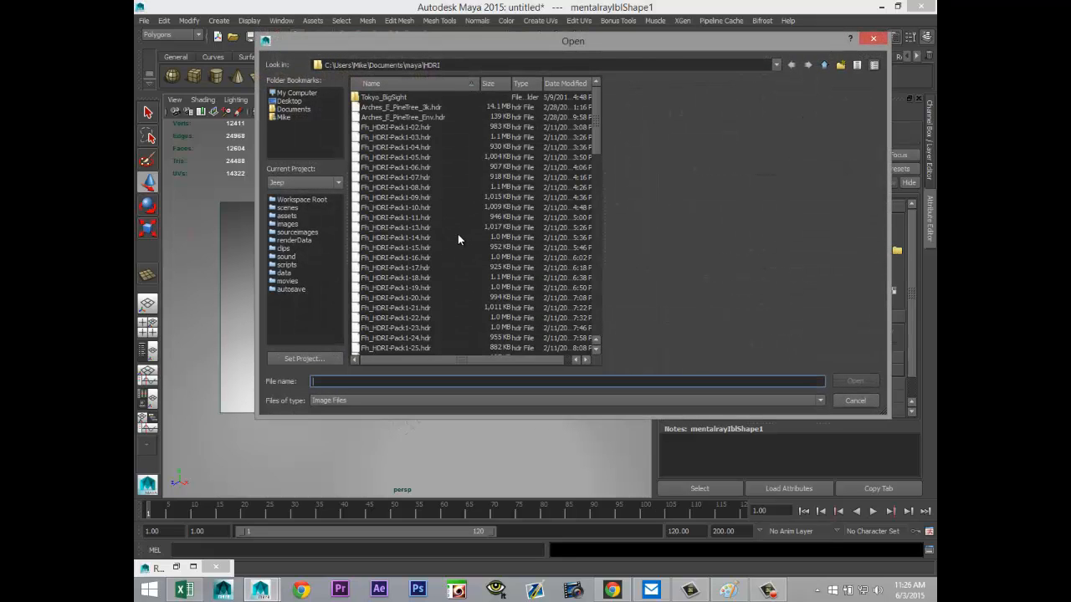
scroll(460, 241, down, 15)
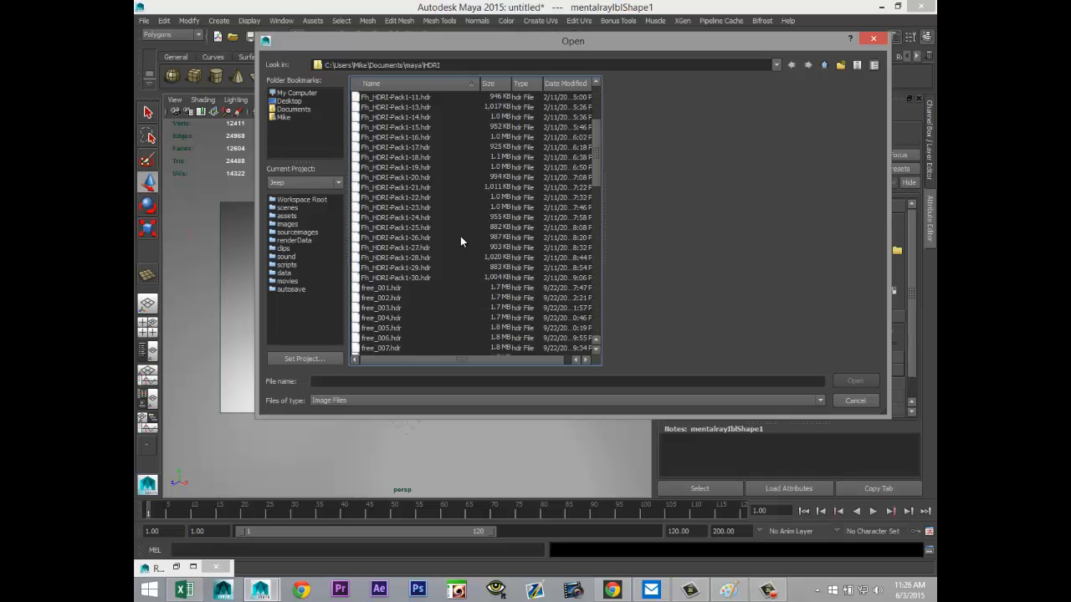
scroll(460, 241, down, 3)
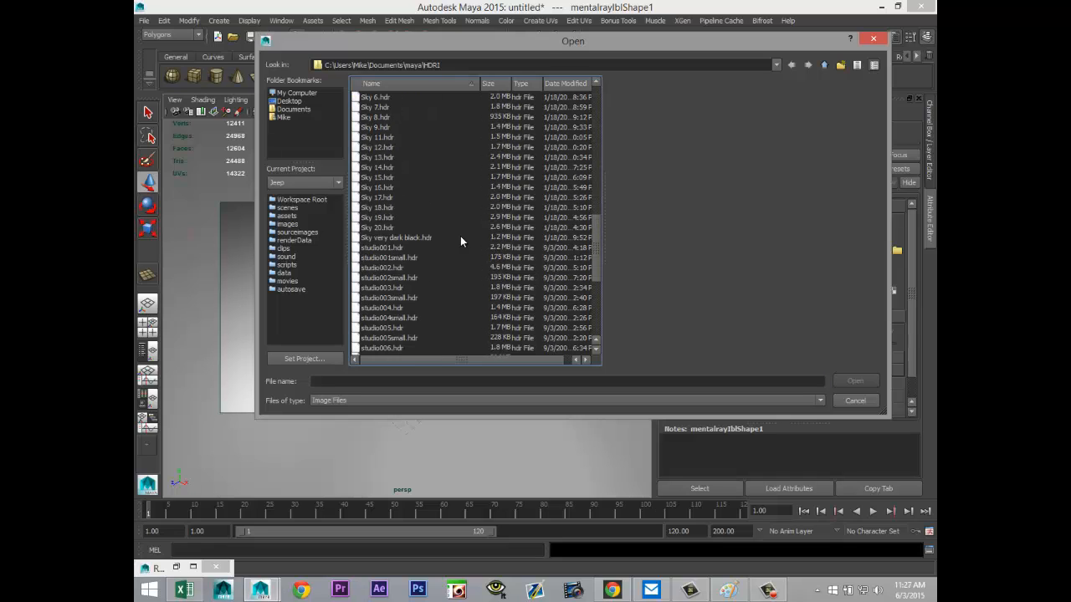
scroll(460, 241, down, 7)
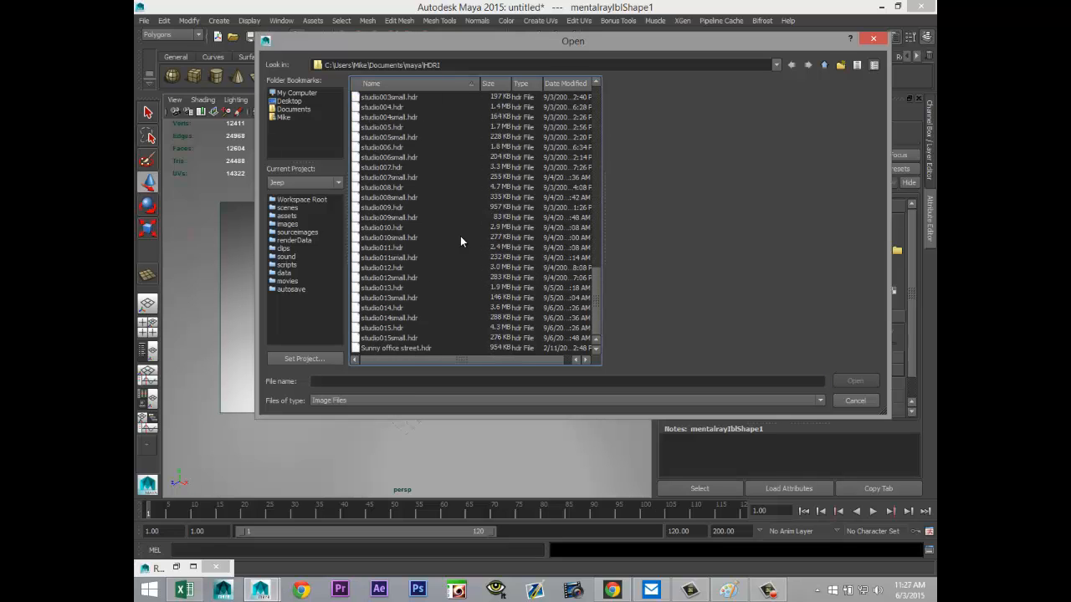
scroll(460, 238, up, 10)
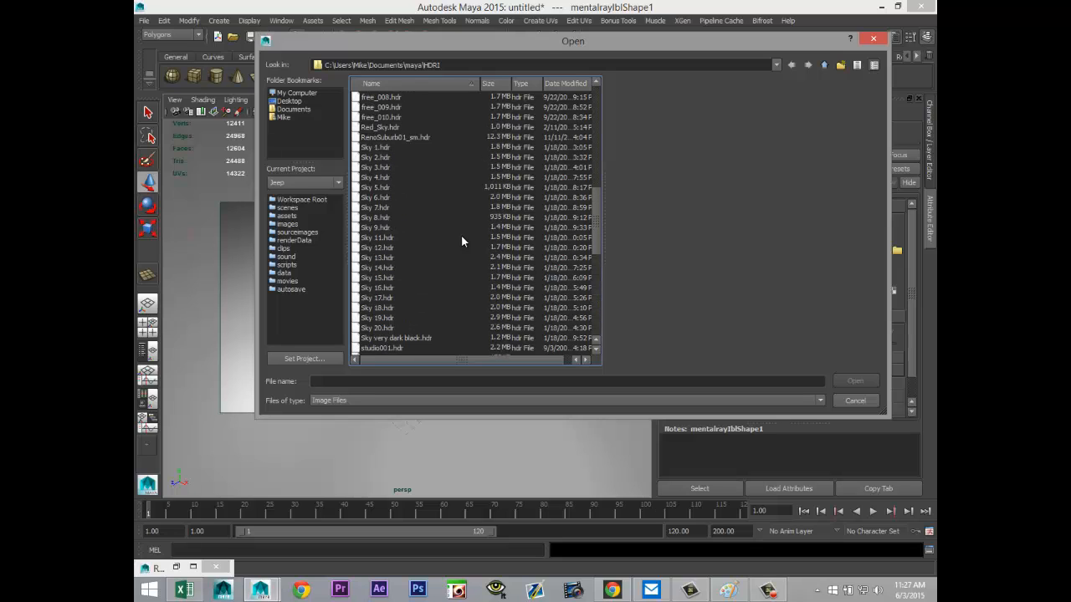
scroll(460, 241, down, 4)
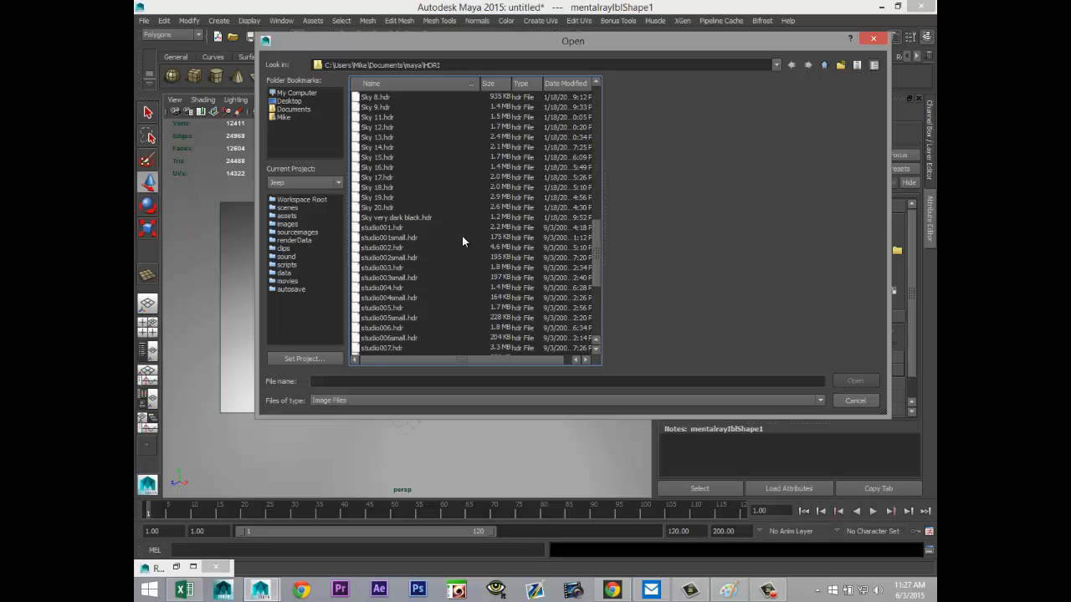
click(416, 217)
click(855, 381)
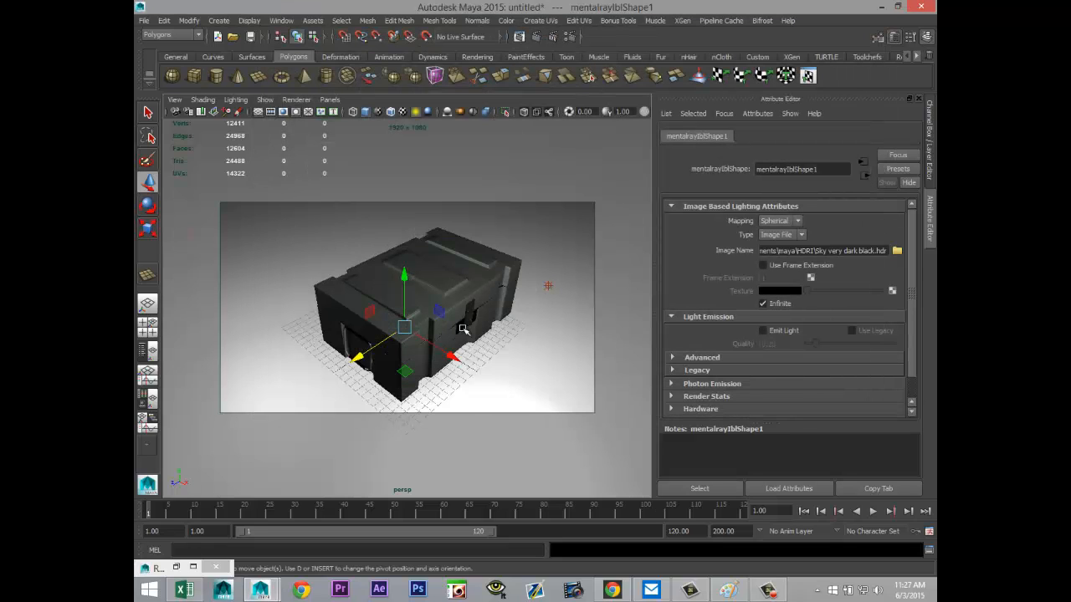
click(536, 37)
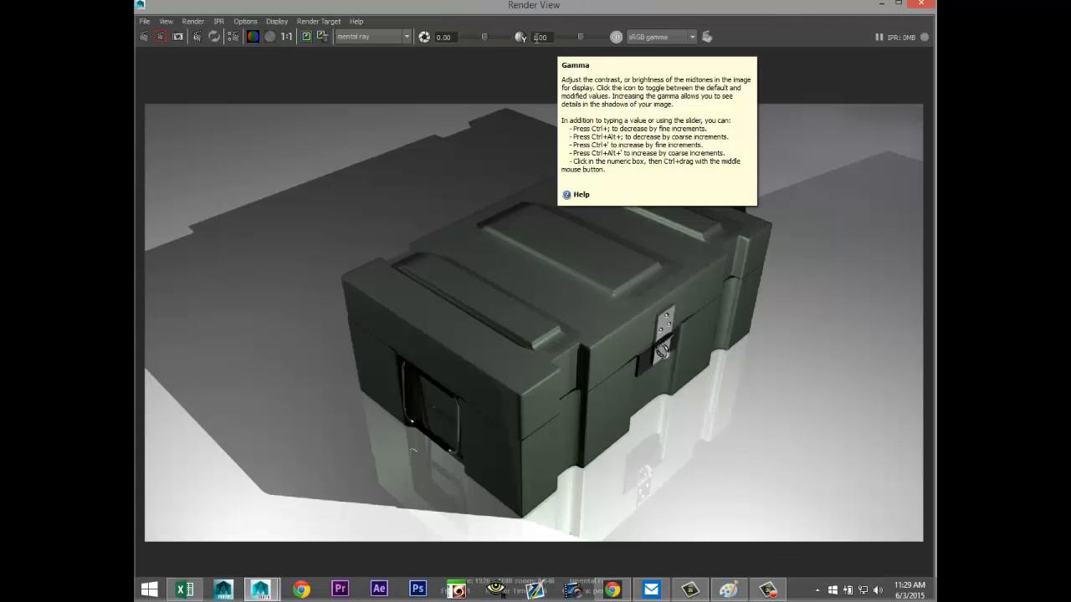